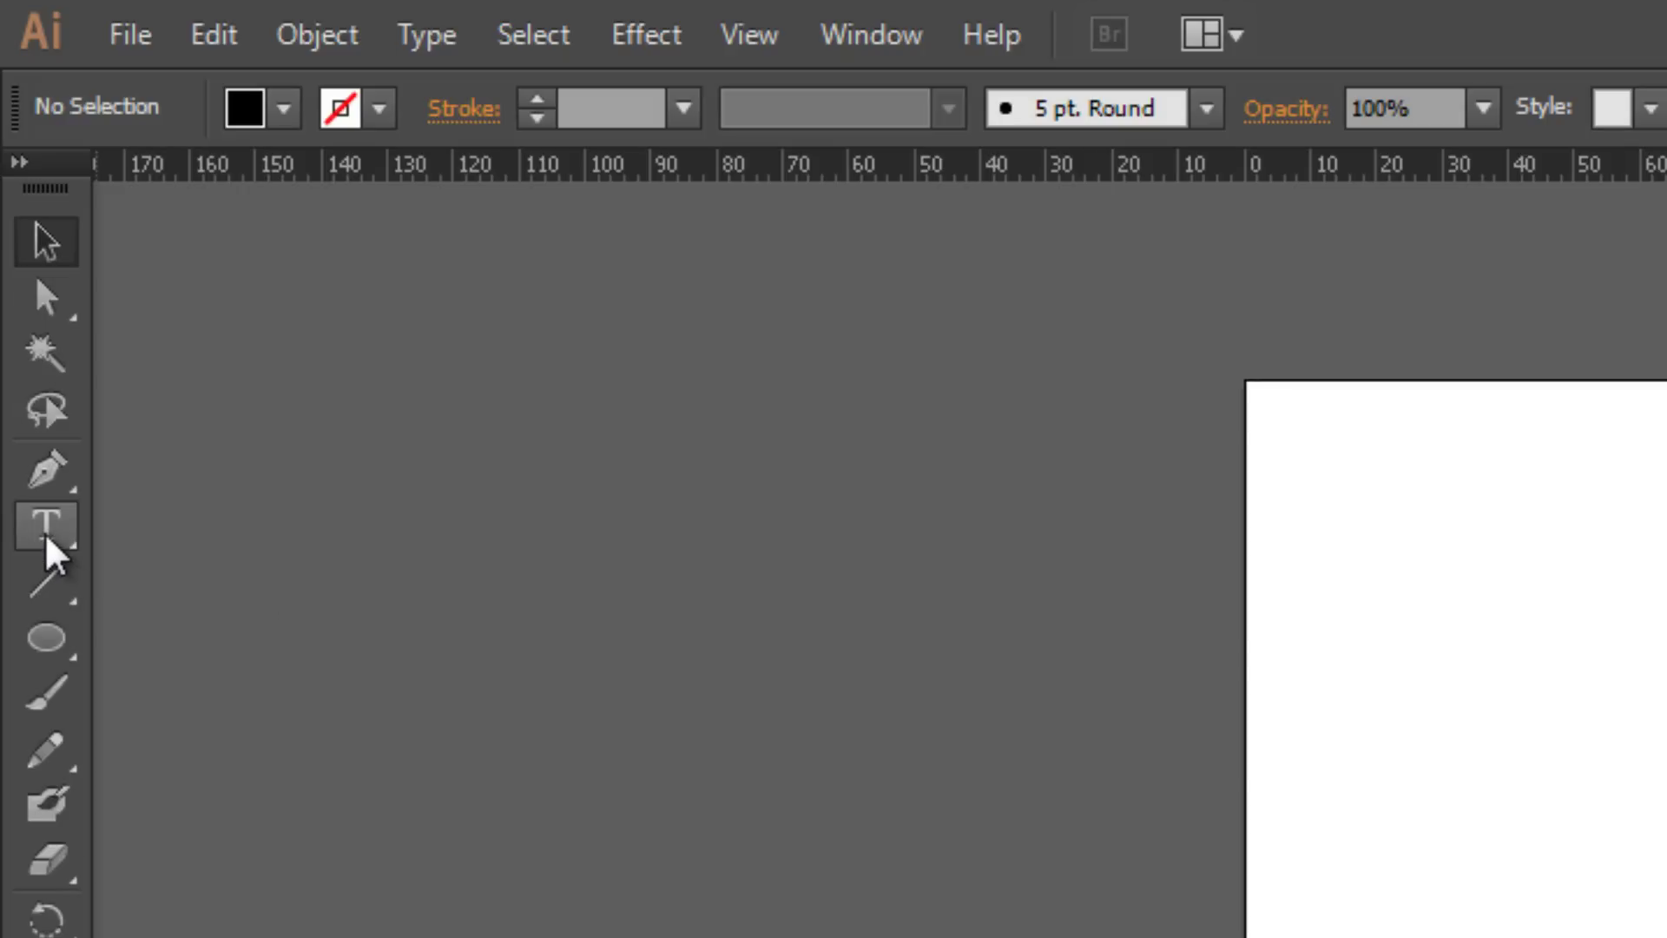
# Choose the Type Tool to add text on the artboard.
pyautogui.click(46, 540)
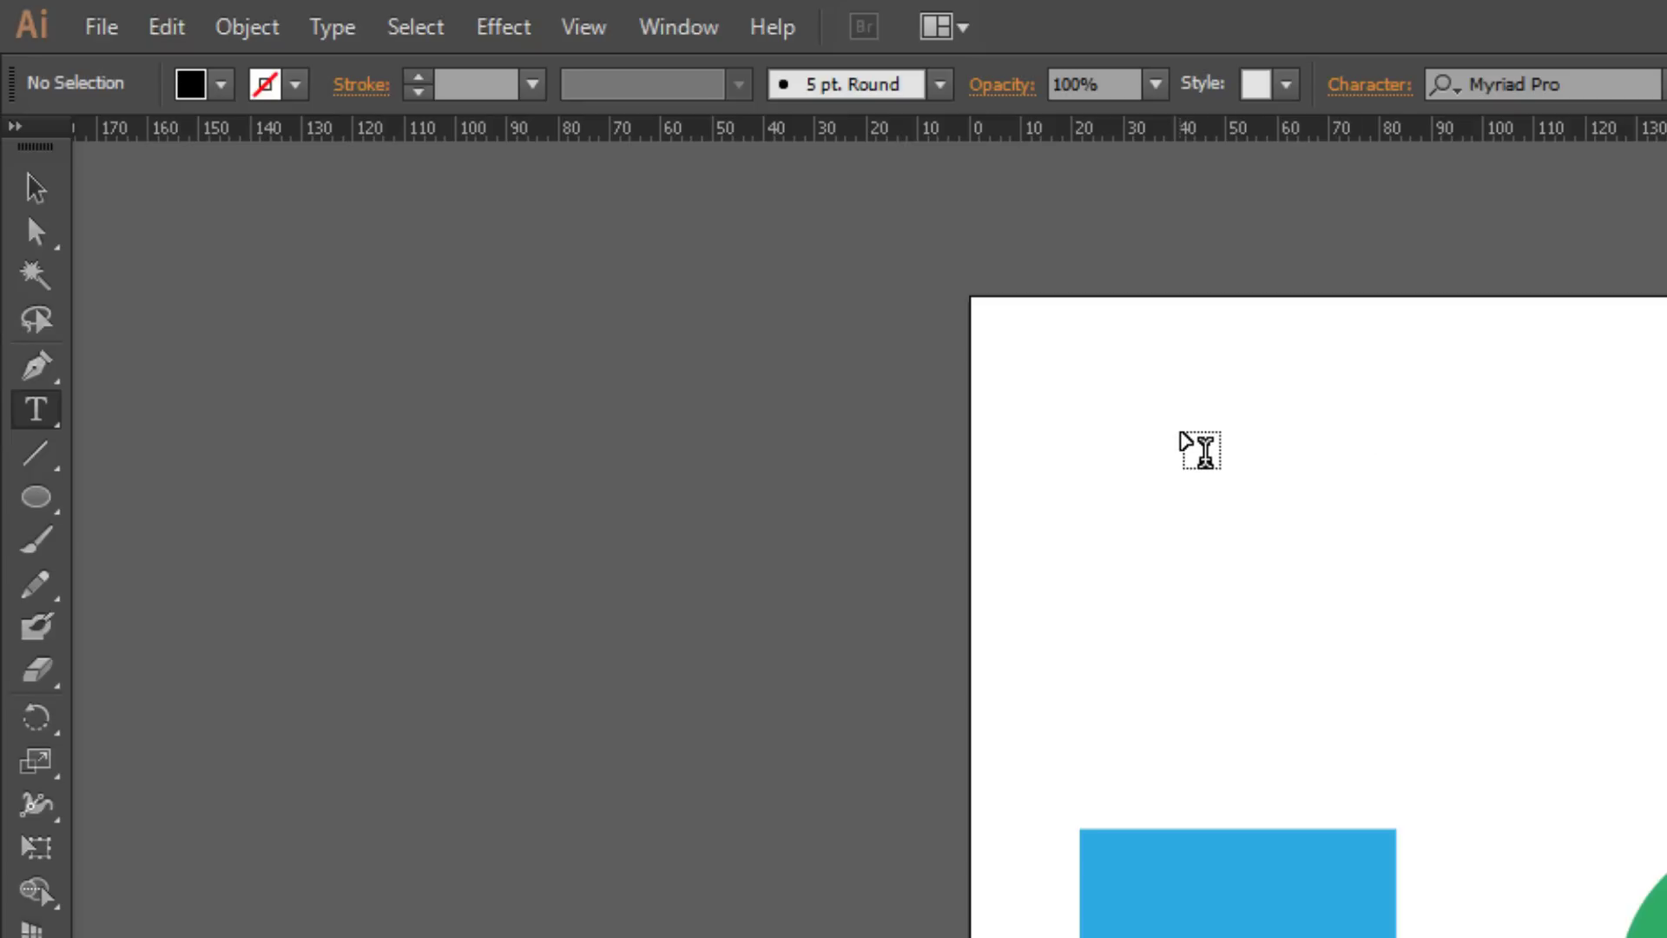
# Type 'Bons Tutoriais' at the upper left, correcting the mistyped first word 'Icons'.
pyautogui.click(1182, 425)
pyautogui.write('Ic')
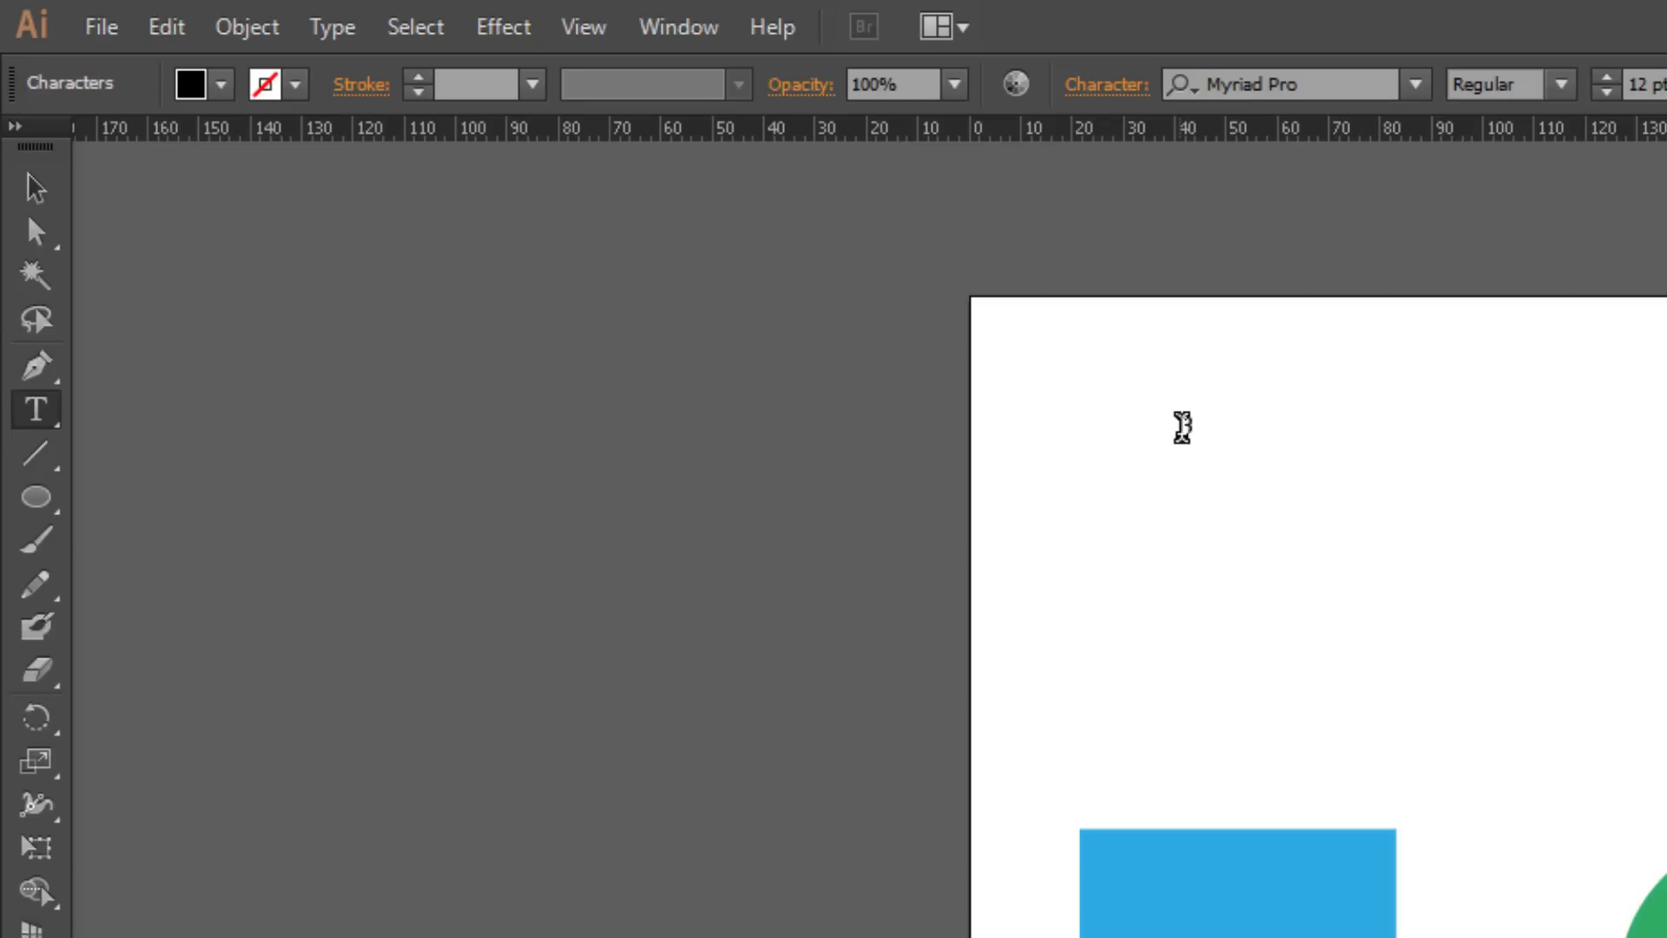
pyautogui.write('ons Tutoriais')
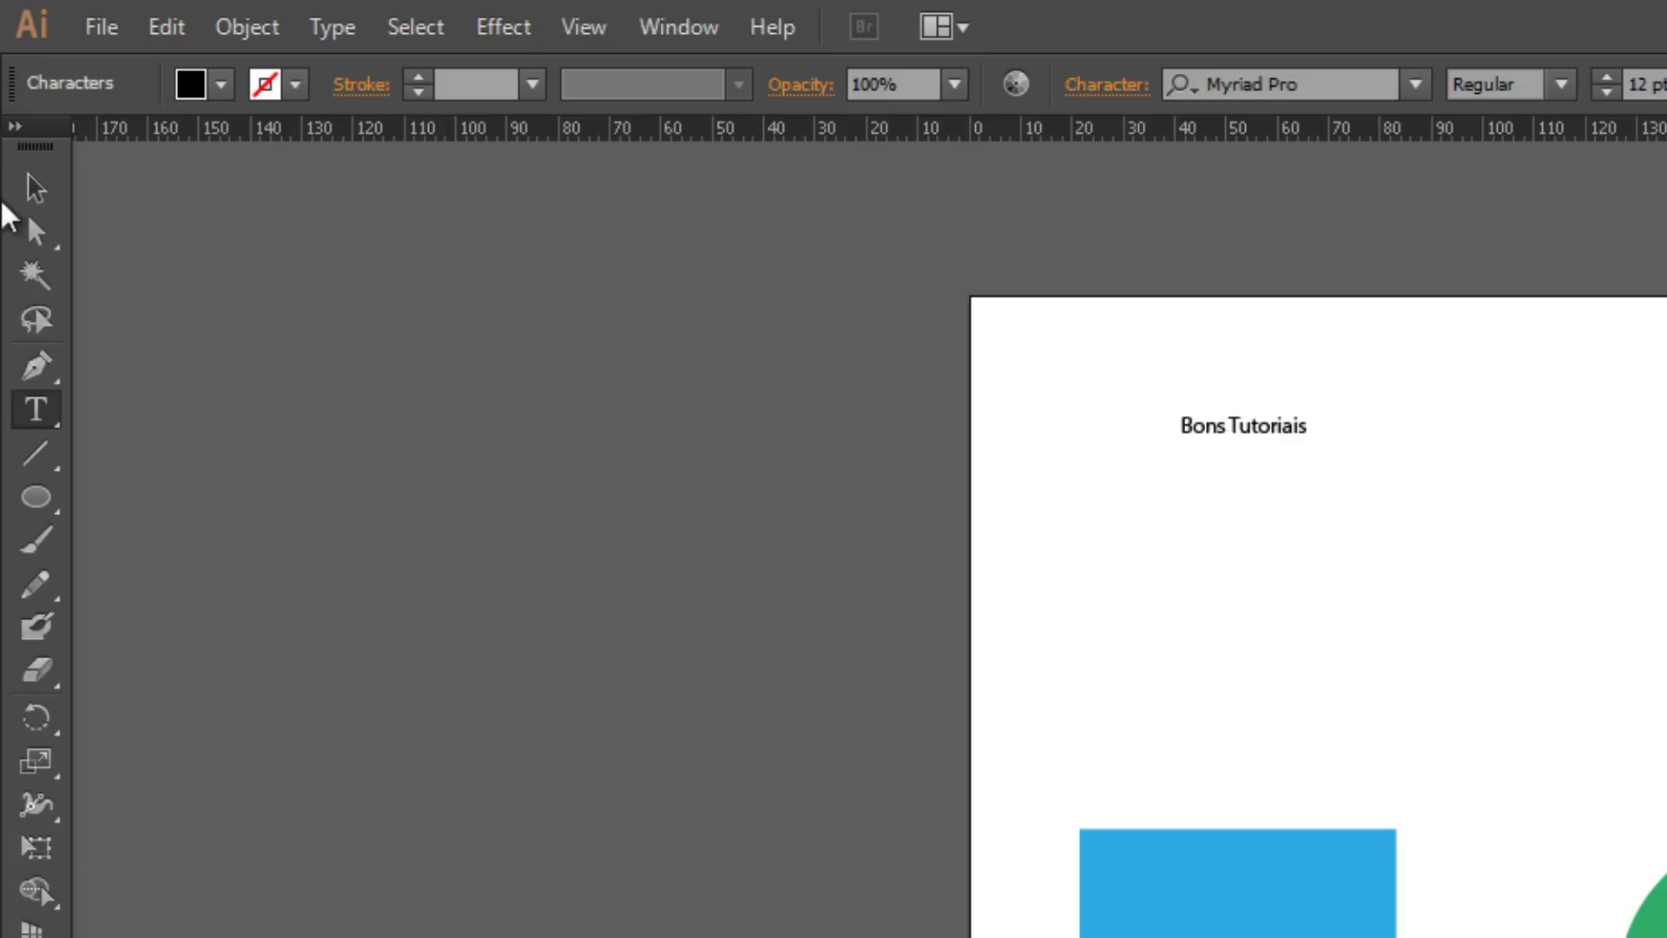
pyautogui.click(52, 193)
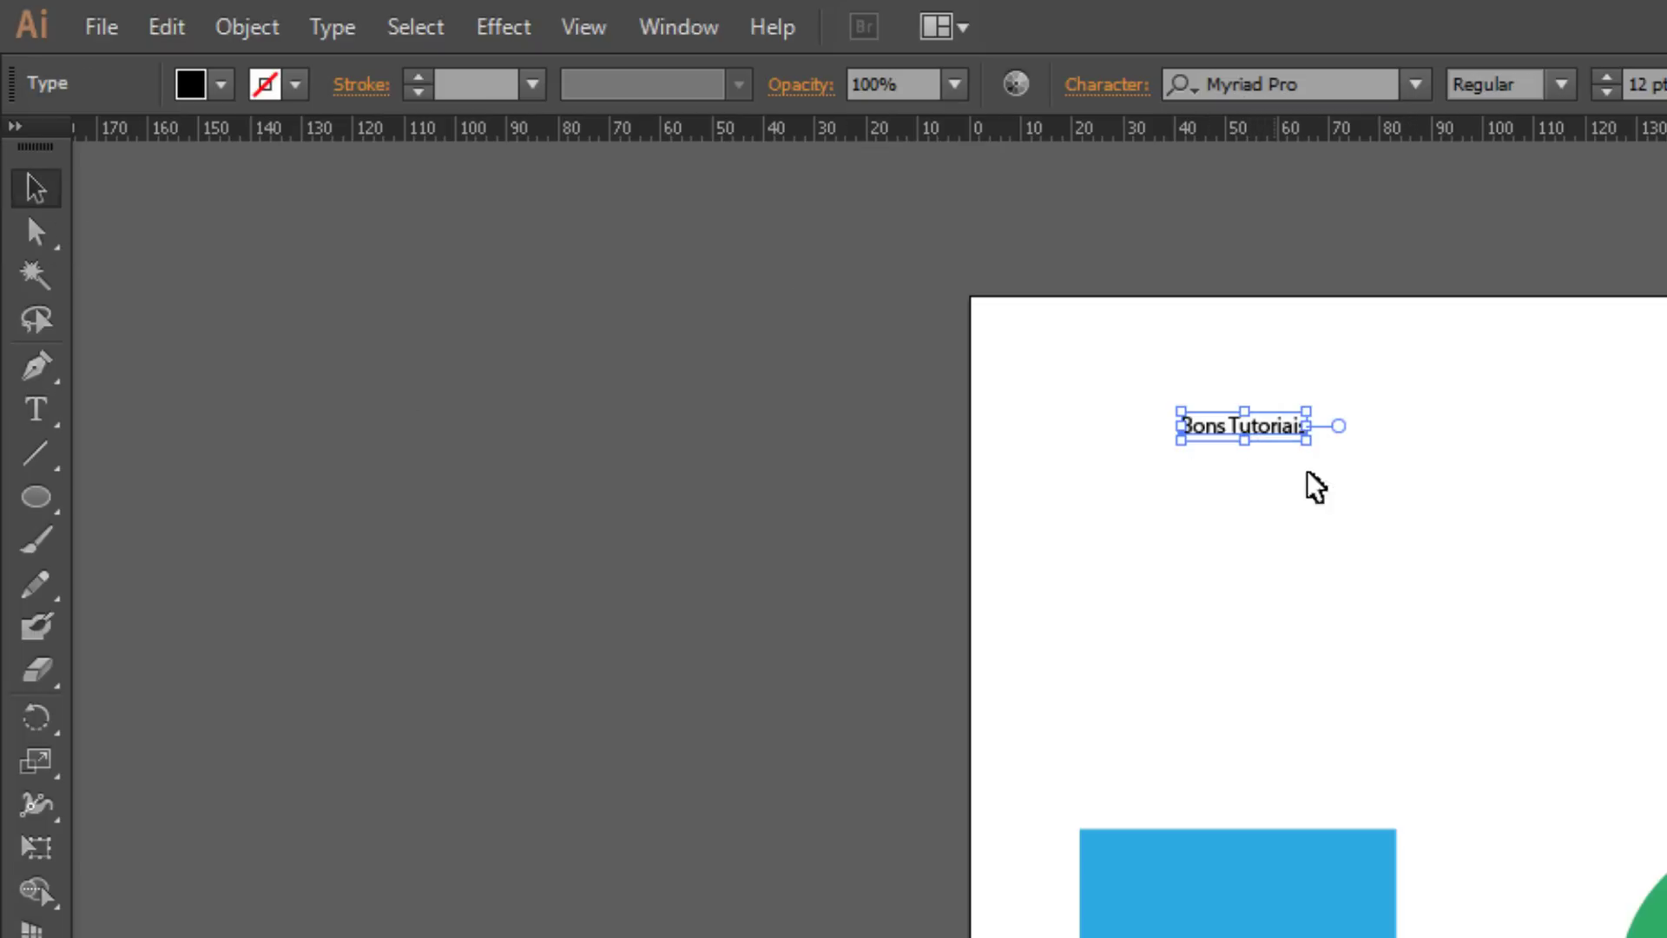
pyautogui.click(57, 401)
pyautogui.click(1191, 426)
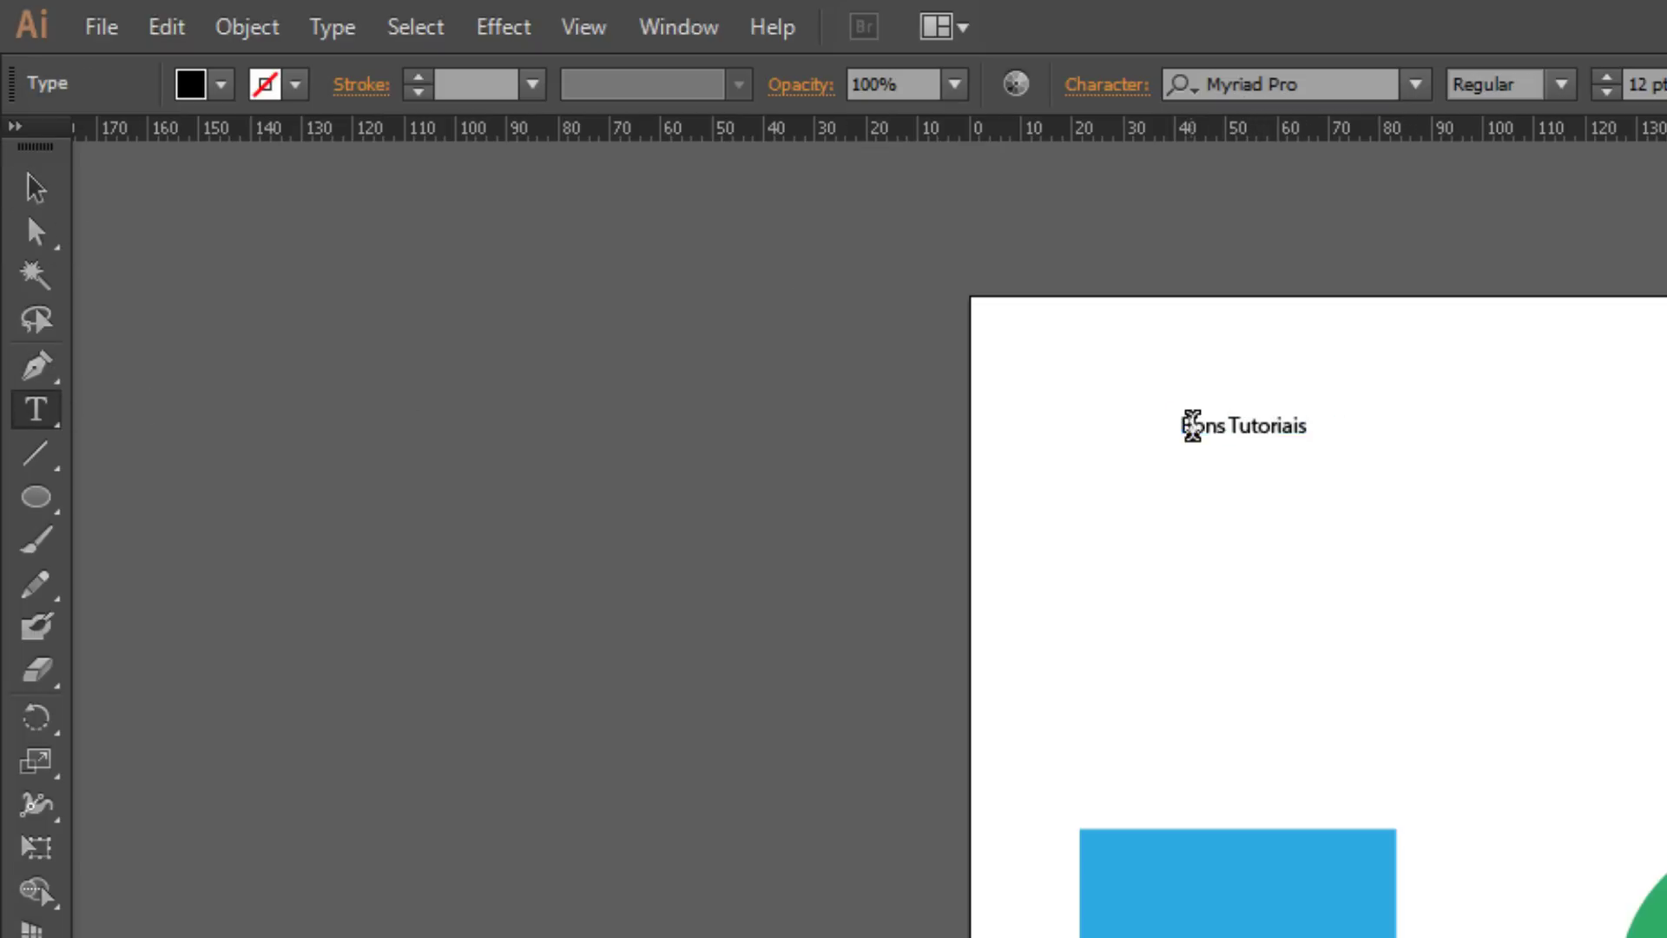
pyautogui.moveTo(1204, 426); pyautogui.dragTo(1307, 425)
pyautogui.click(1240, 426)
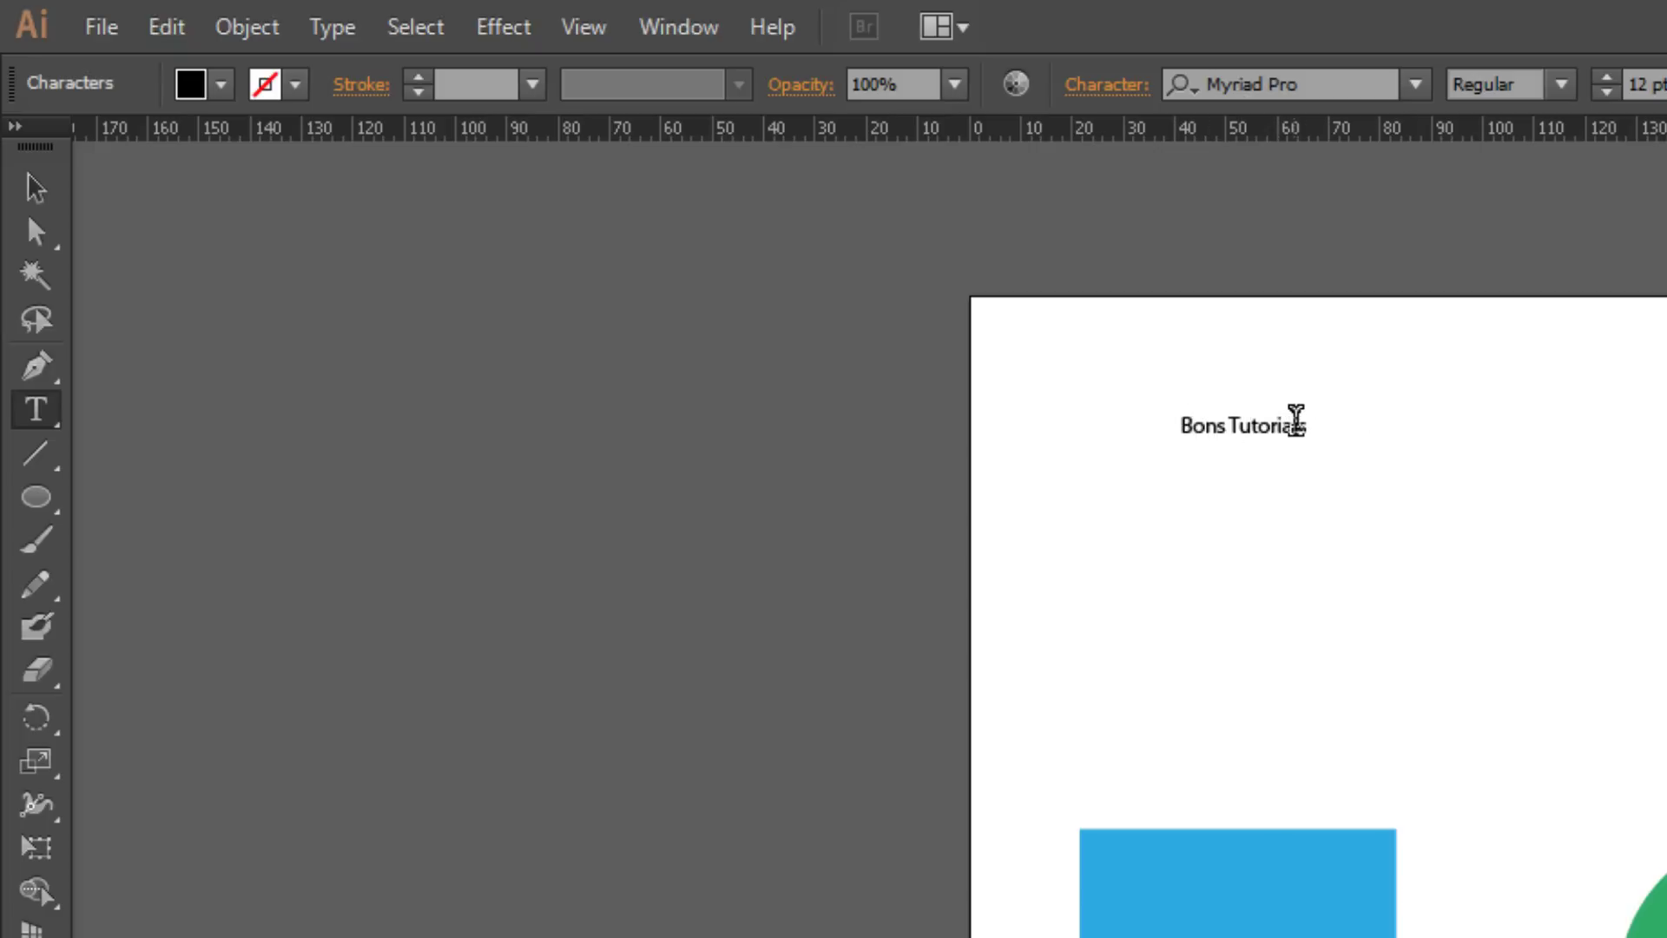
pyautogui.press('Escape')
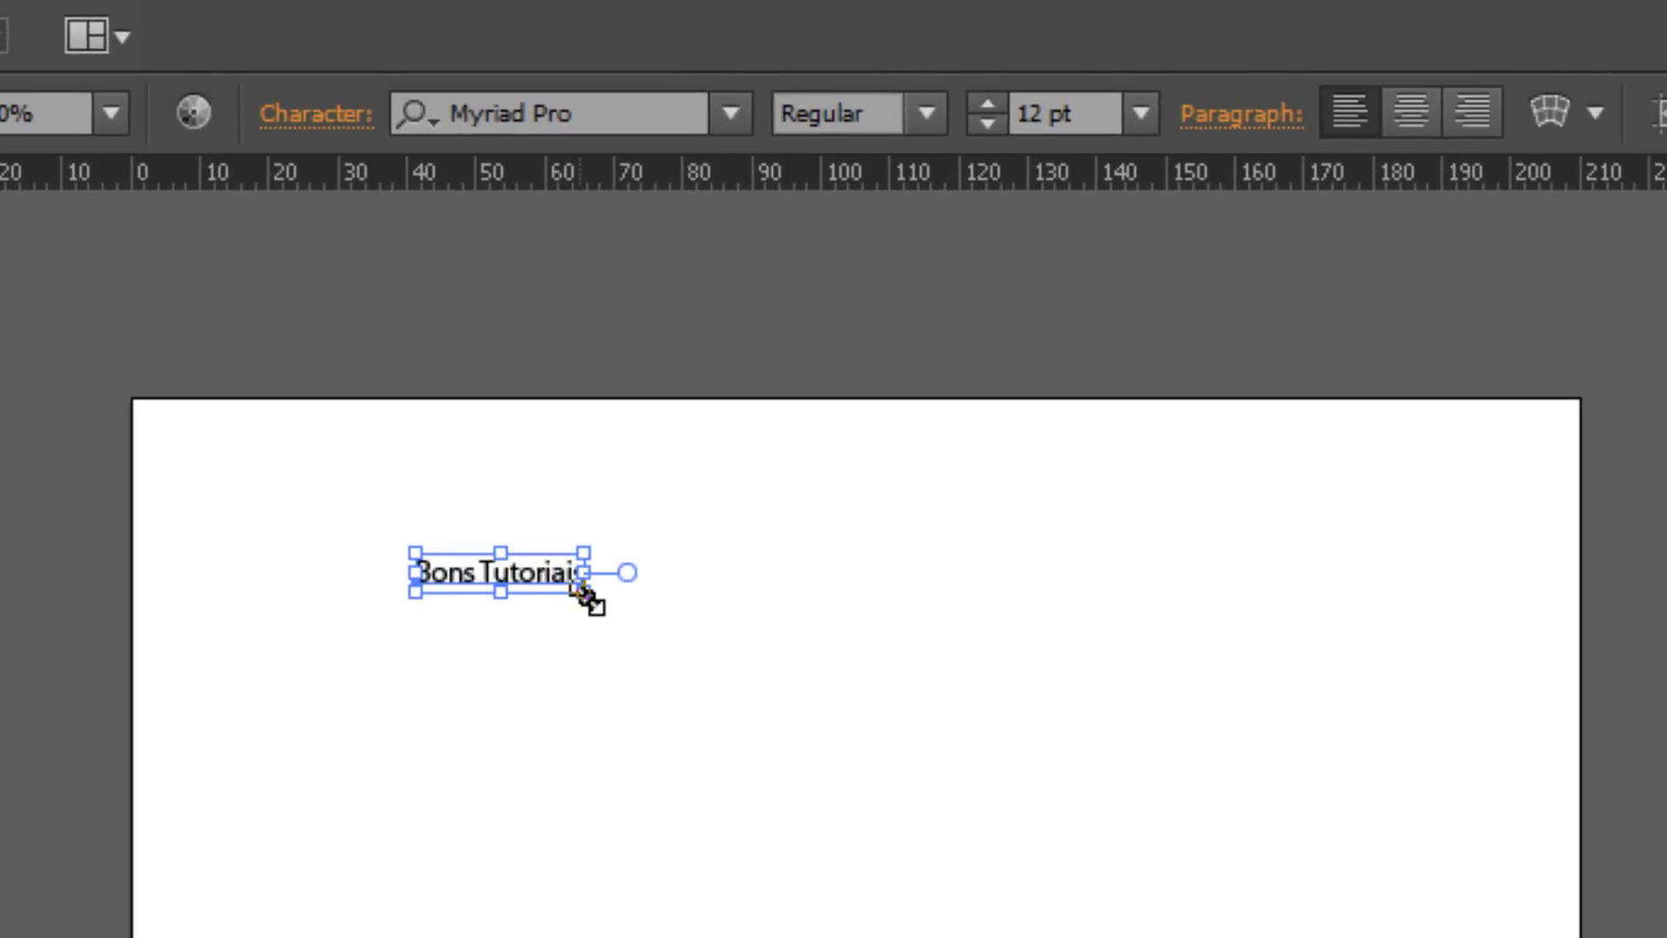
# Scale the Bons Tutoriais text up to 69.36 pt by dragging a corner handle.
pyautogui.click(101, 295)
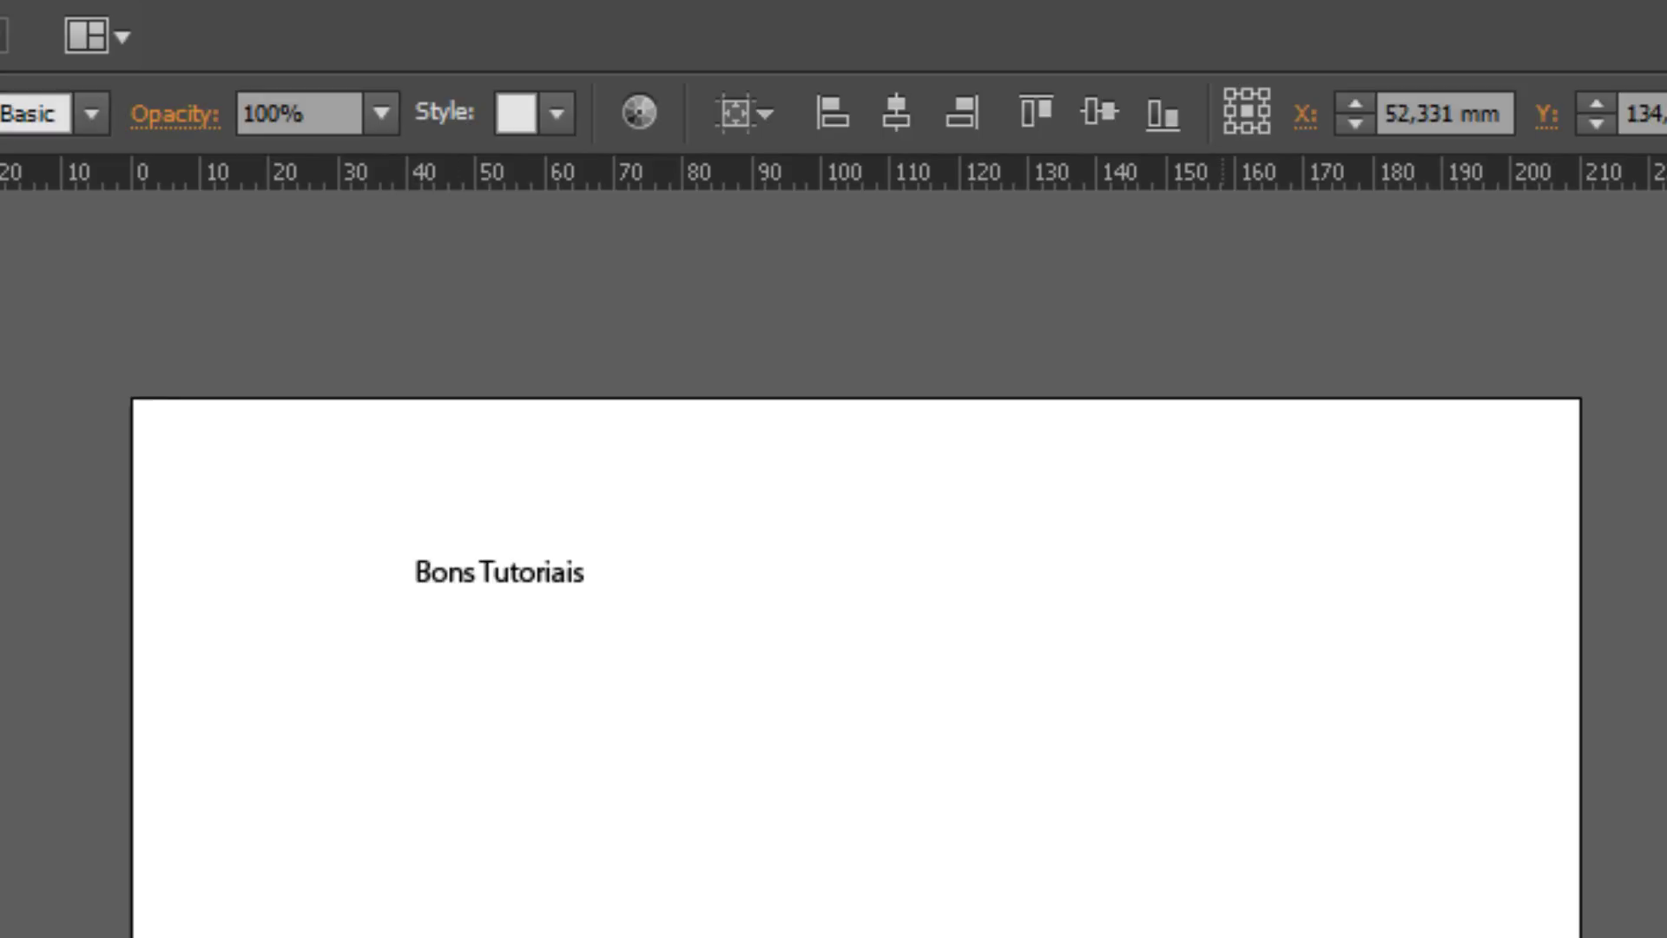
pyautogui.click(537, 573)
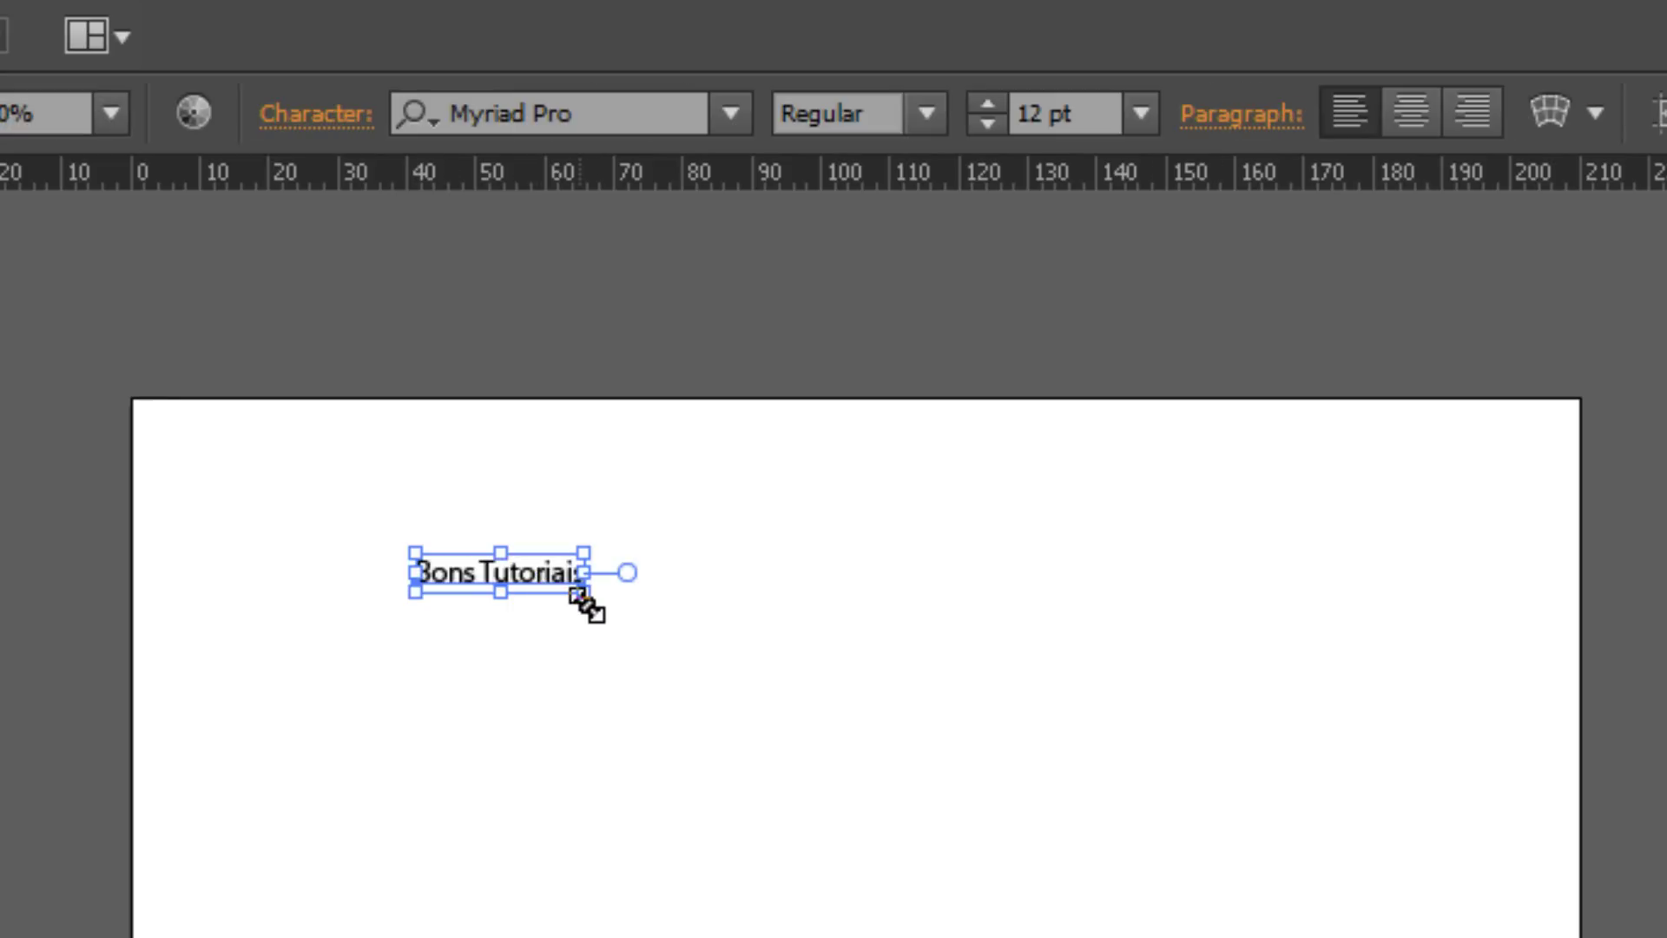
pyautogui.moveTo(587, 605); pyautogui.dragTo(1347, 715)
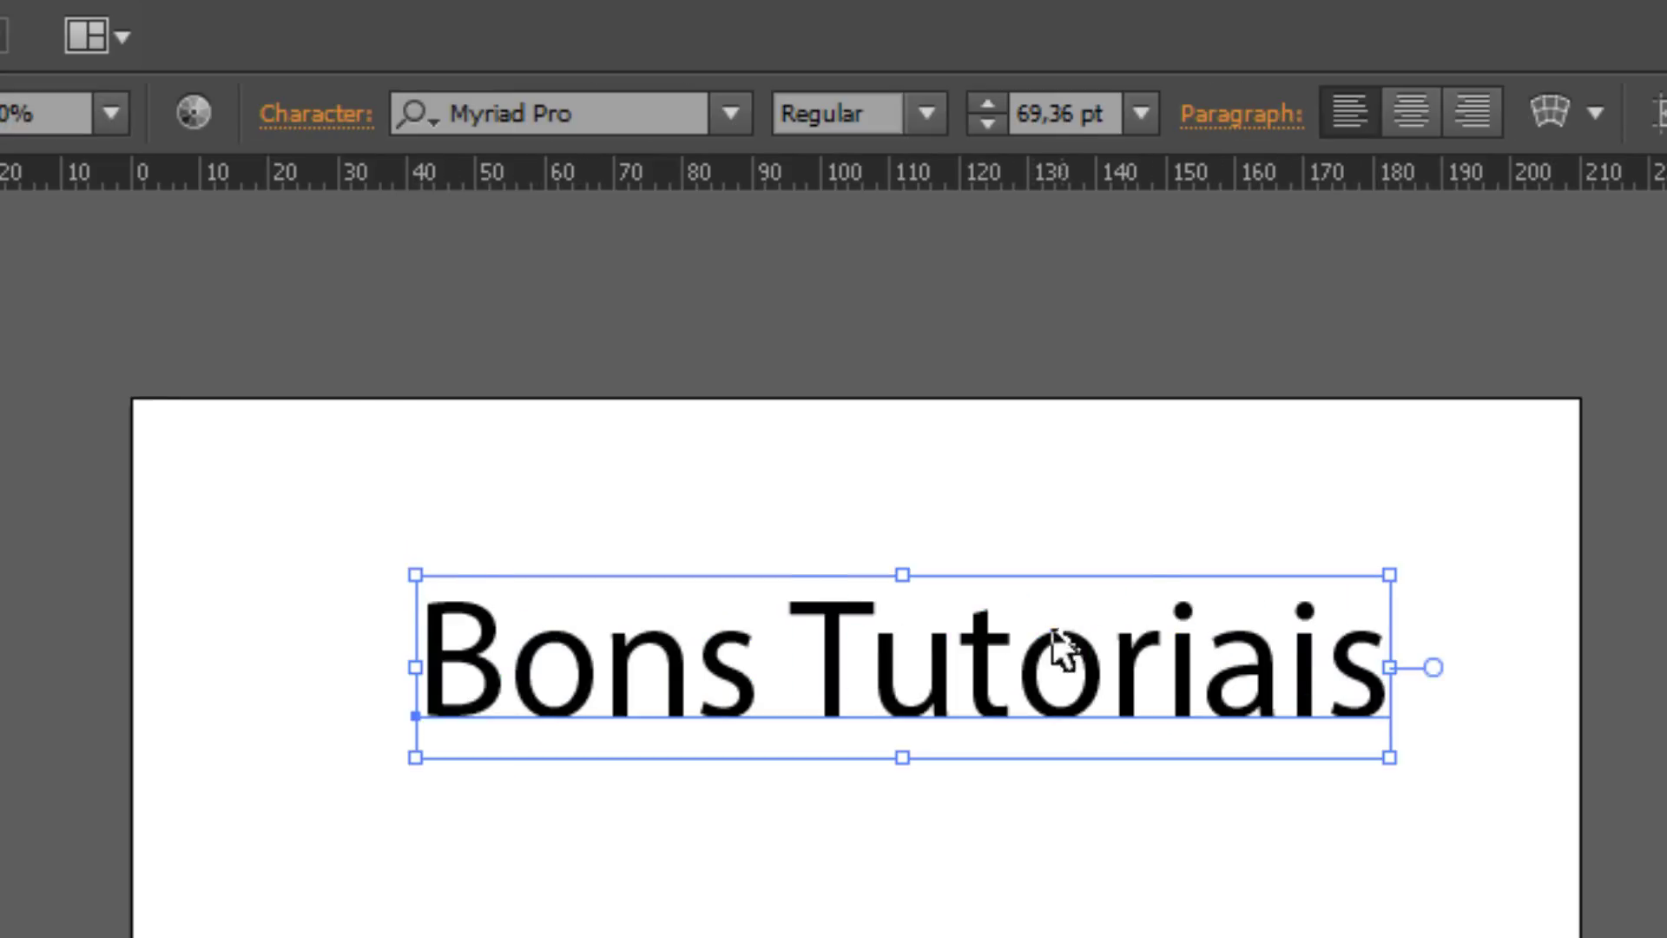
pyautogui.click(1345, 831)
pyautogui.click(742, 621)
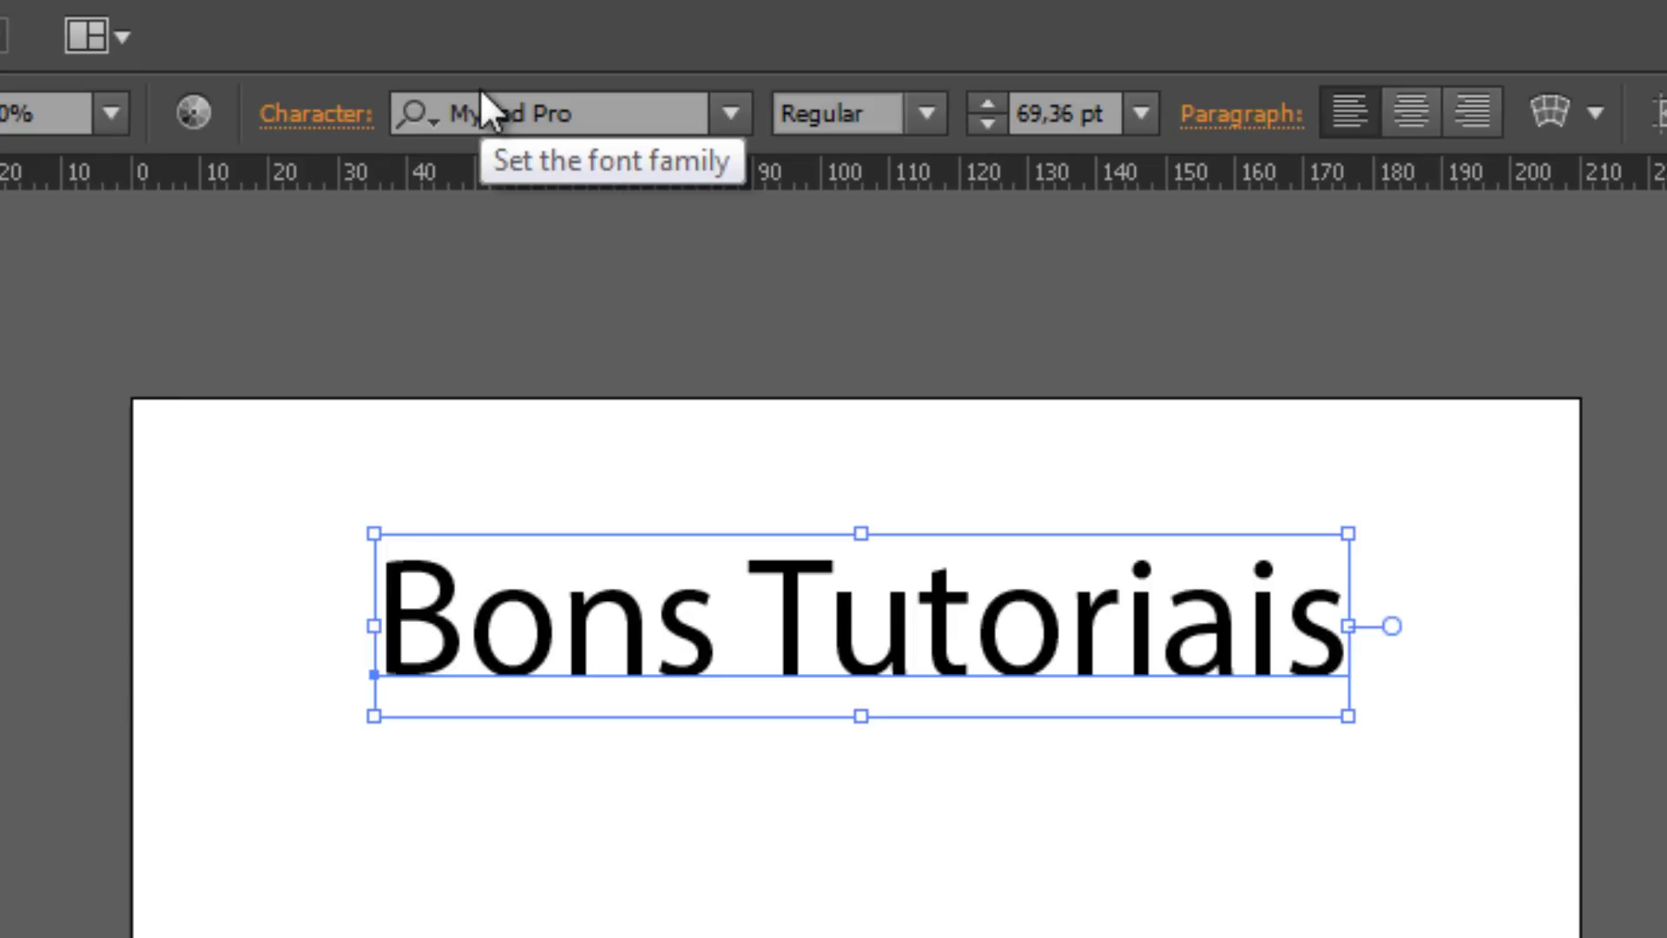
# Keep Myriad Pro as the title's font and show its Font Style choices.
pyautogui.click(602, 104)
pyautogui.click(729, 114)
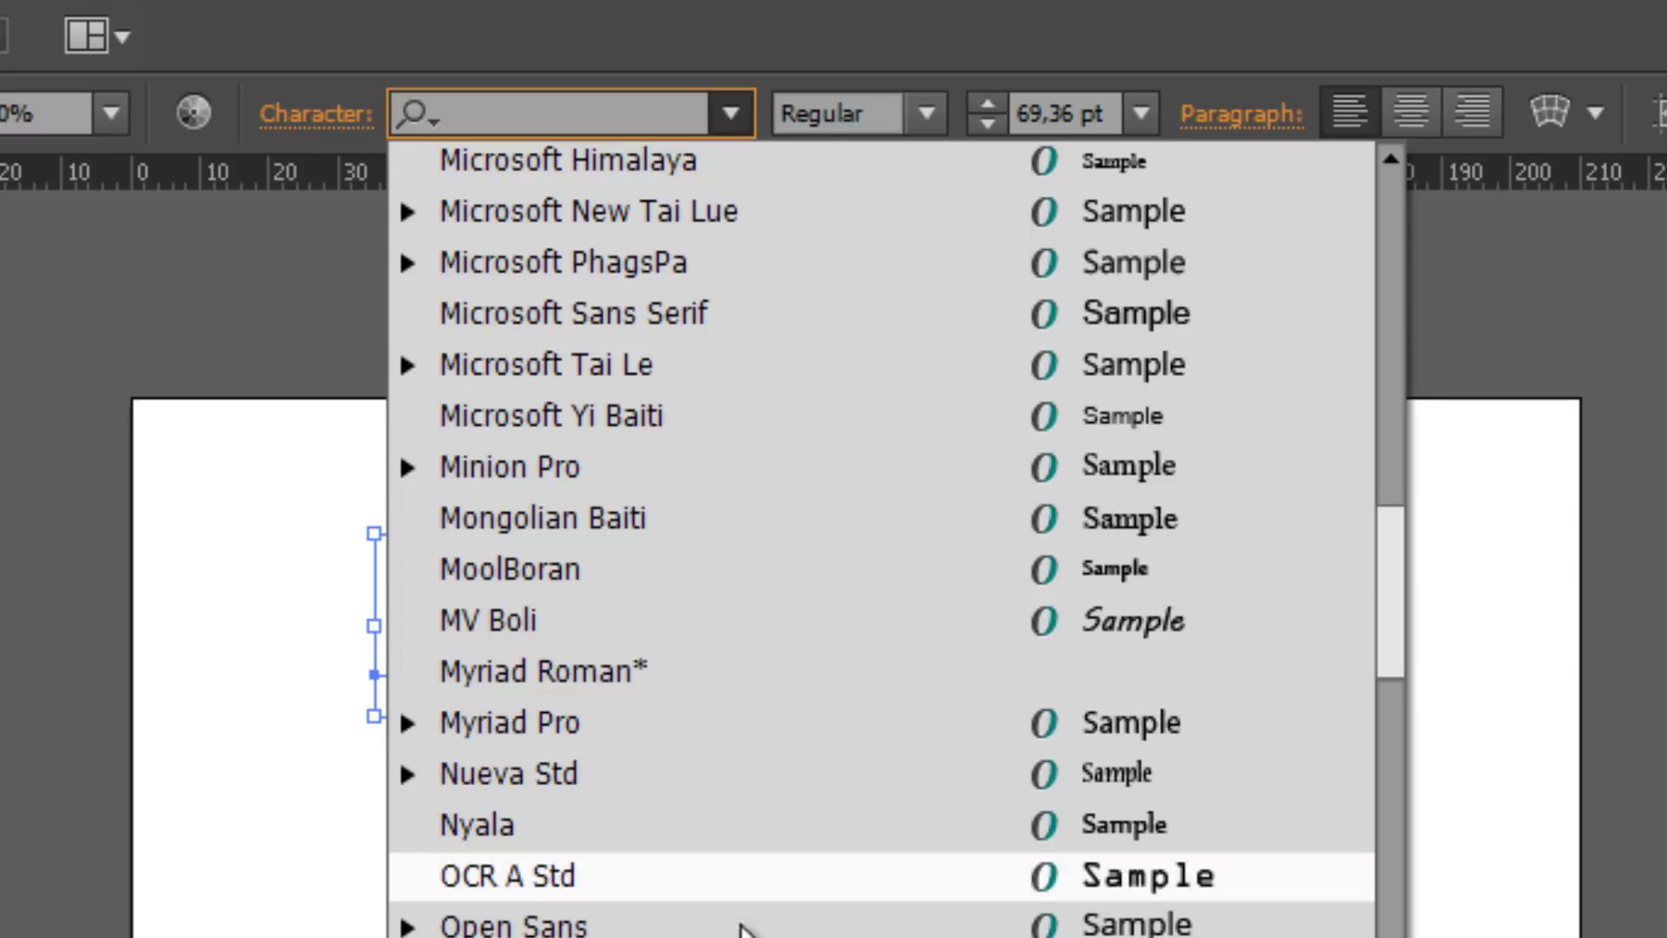
pyautogui.click(665, 729)
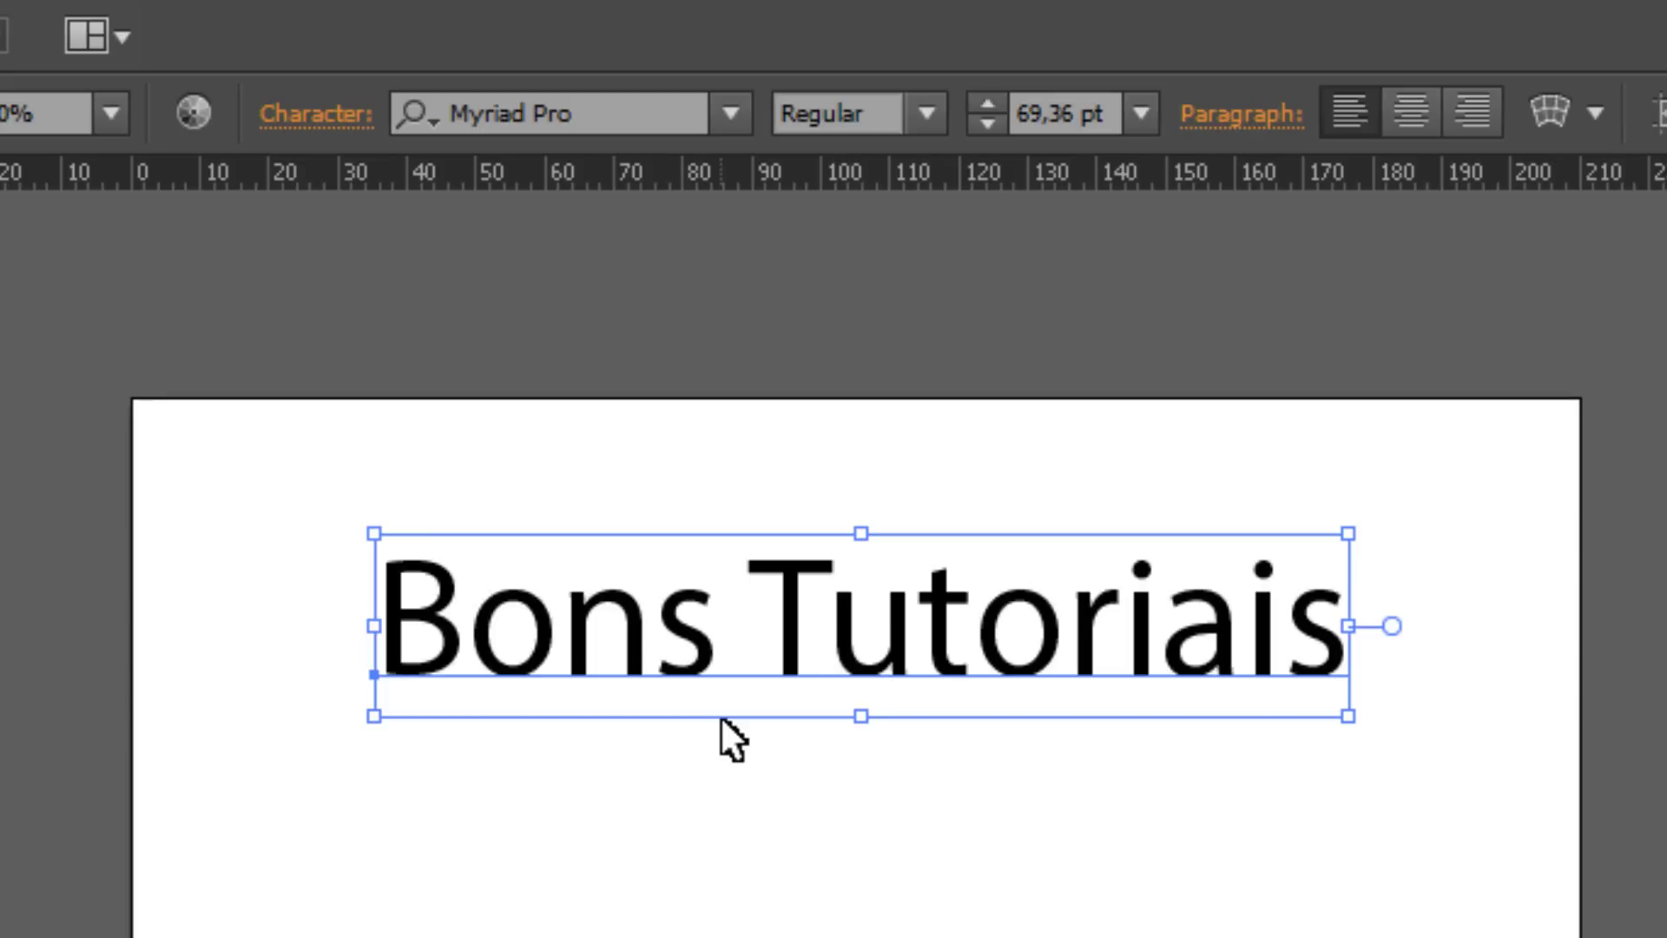
pyautogui.click(917, 111)
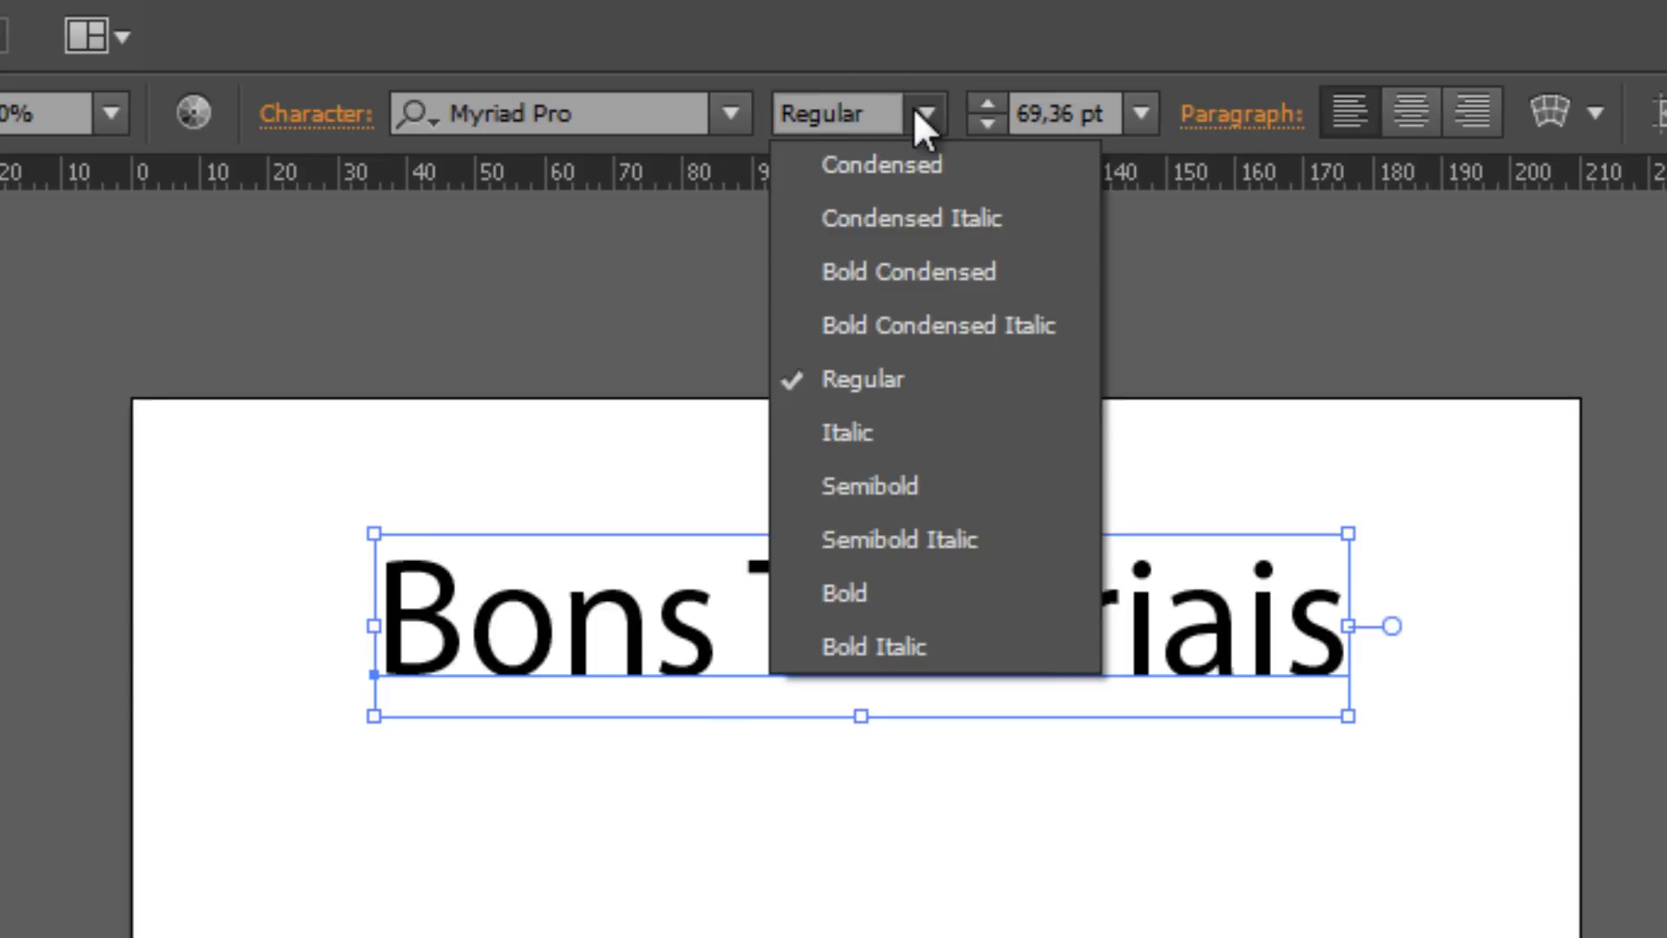
pyautogui.click(917, 111)
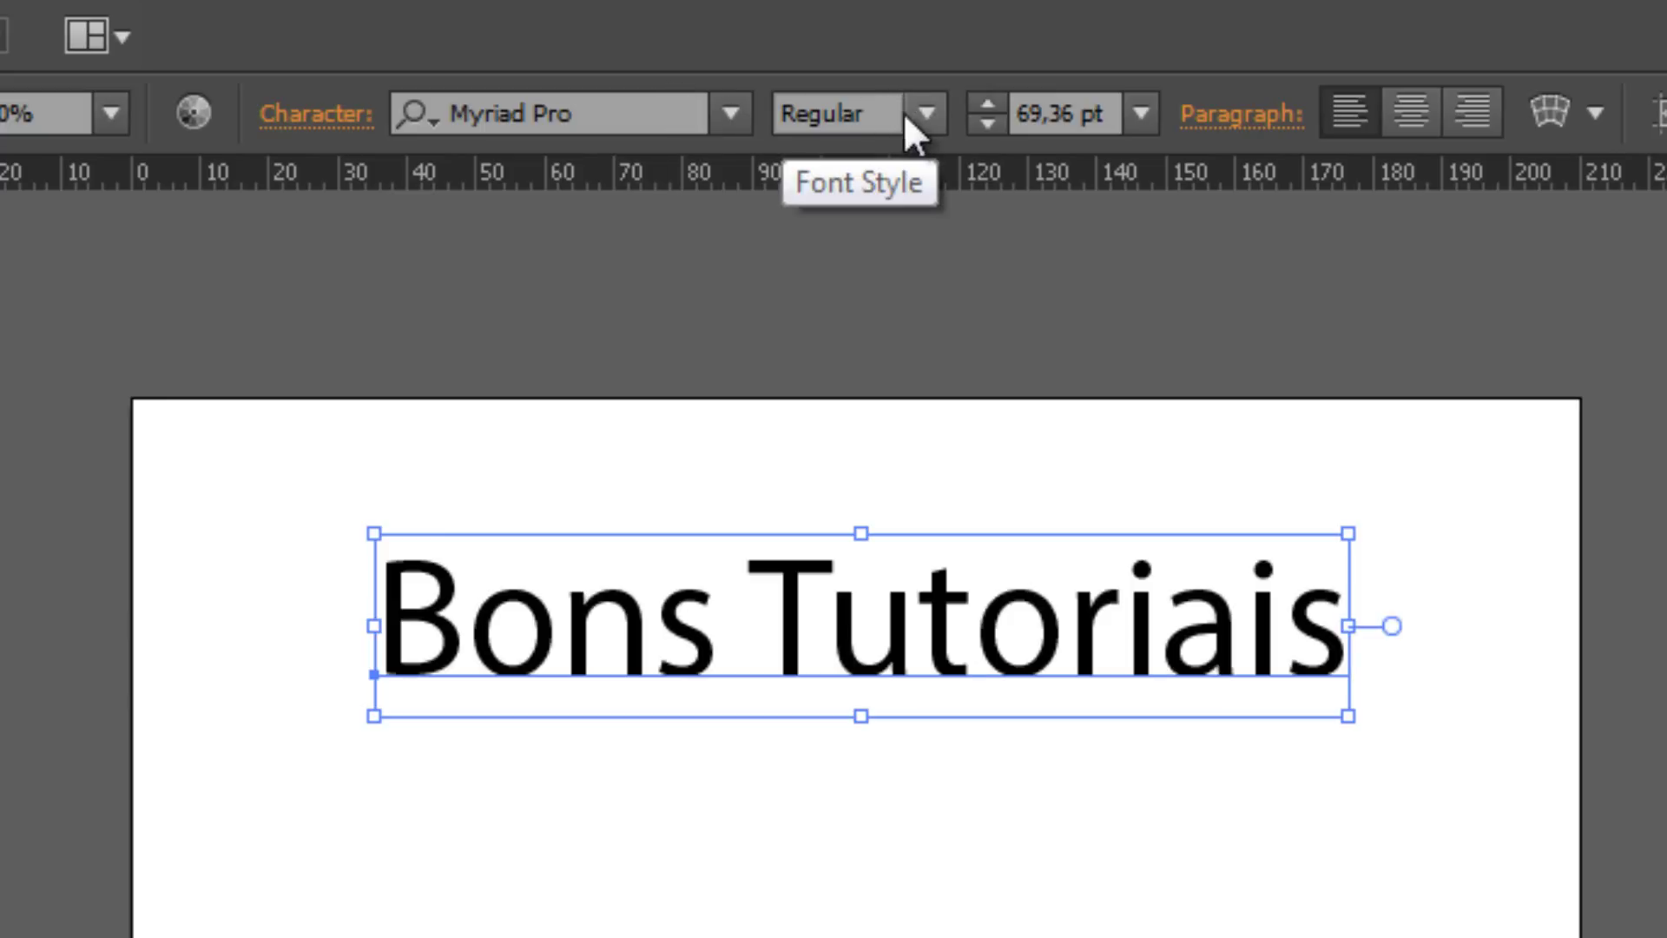
pyautogui.click(927, 117)
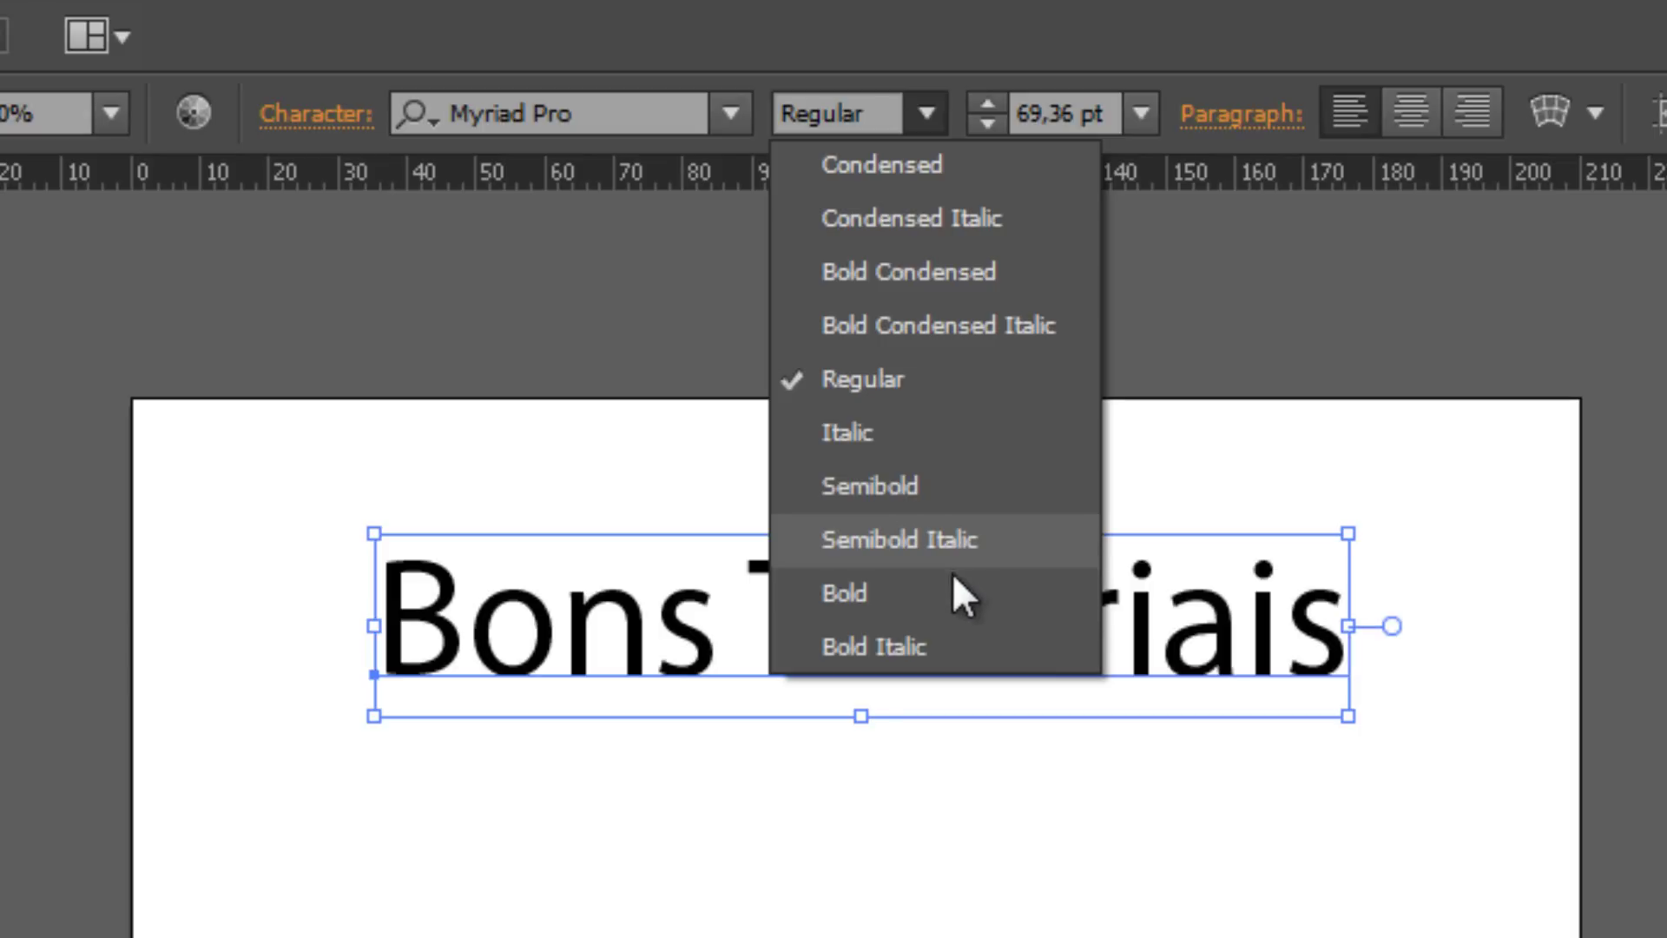
# Make the title Myriad Pro Bold and try font sizes with the size spinner.
pyautogui.click(955, 595)
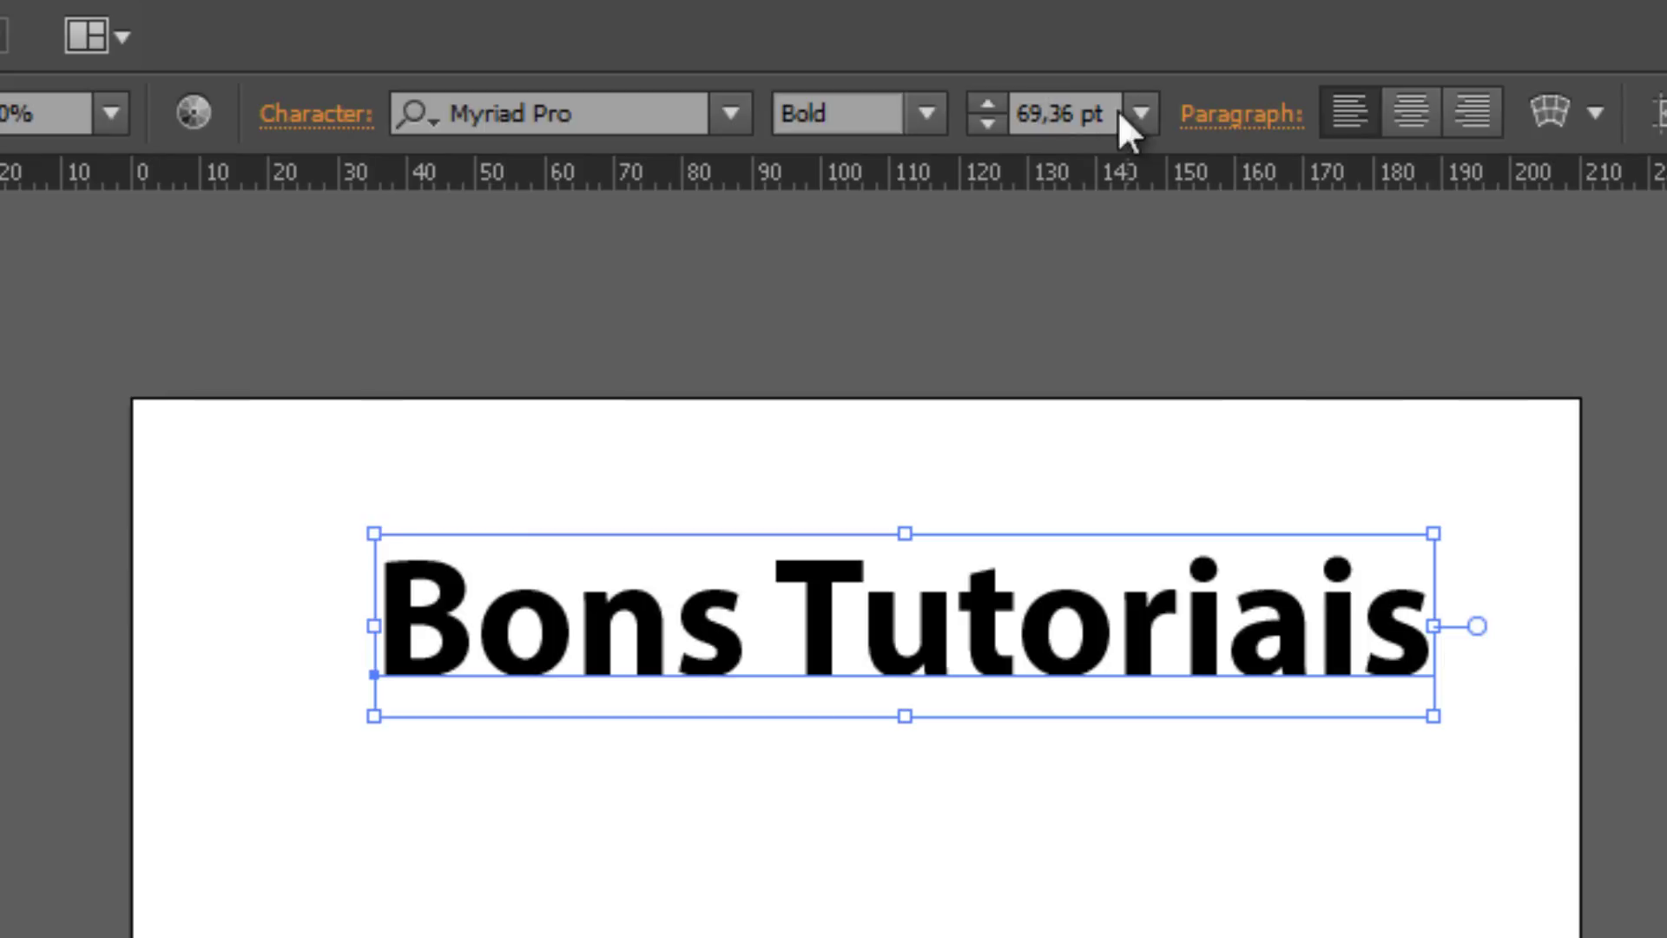
pyautogui.click(1042, 115)
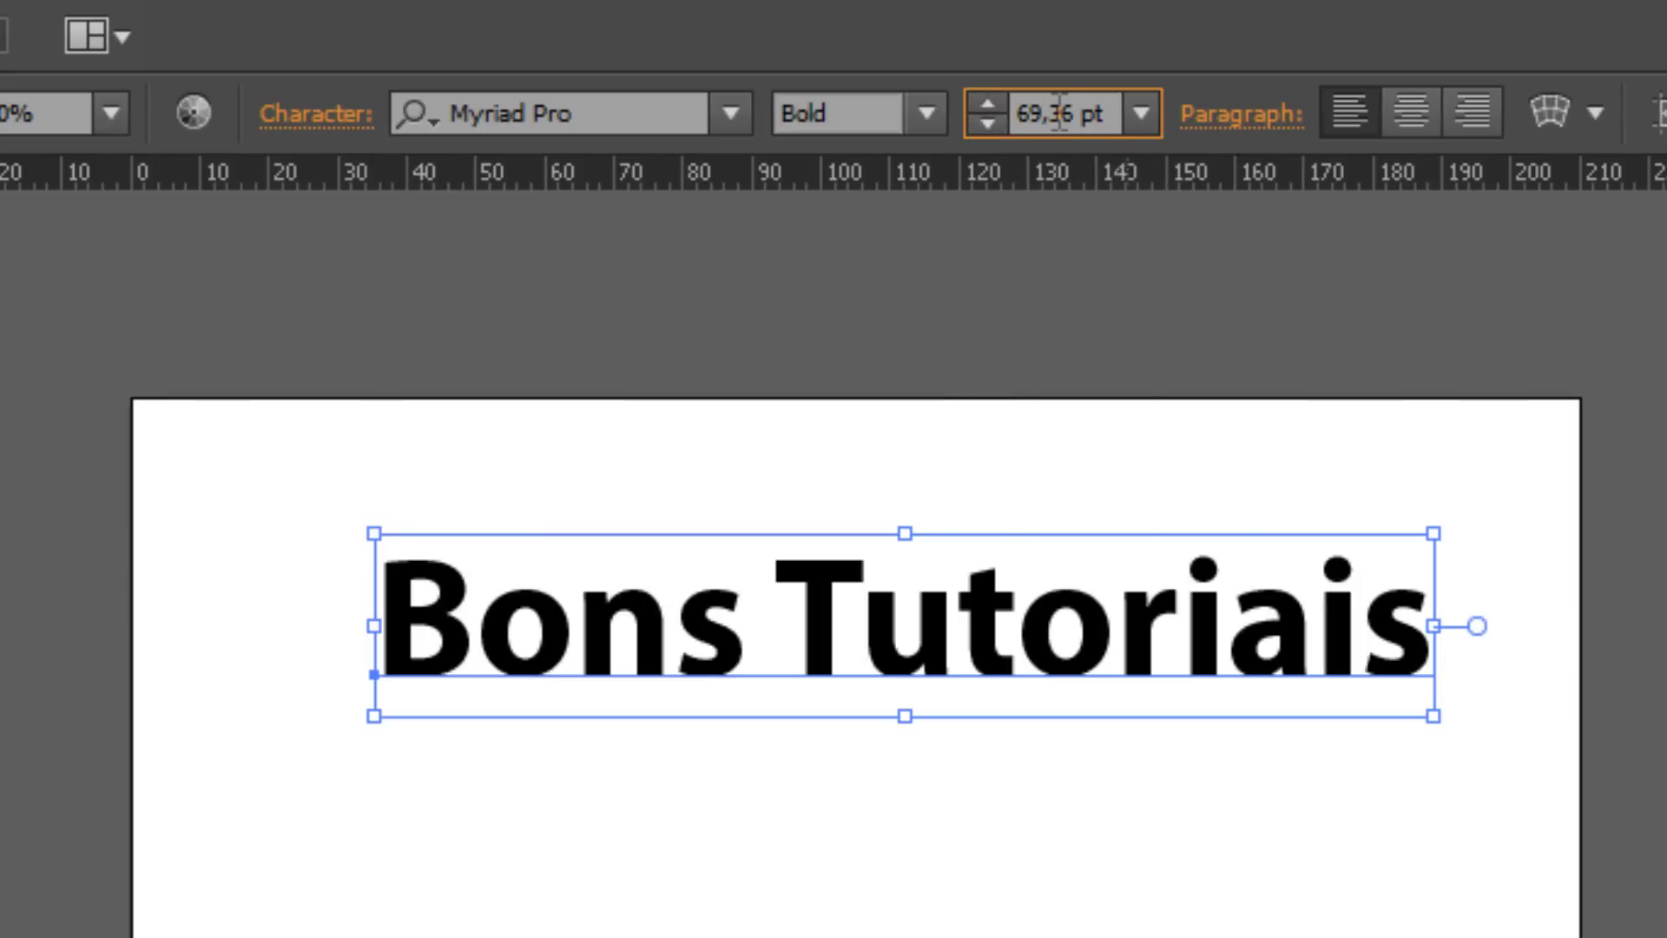
pyautogui.click(988, 105)
pyautogui.click(988, 104)
pyautogui.click(988, 104)
pyautogui.click(987, 122)
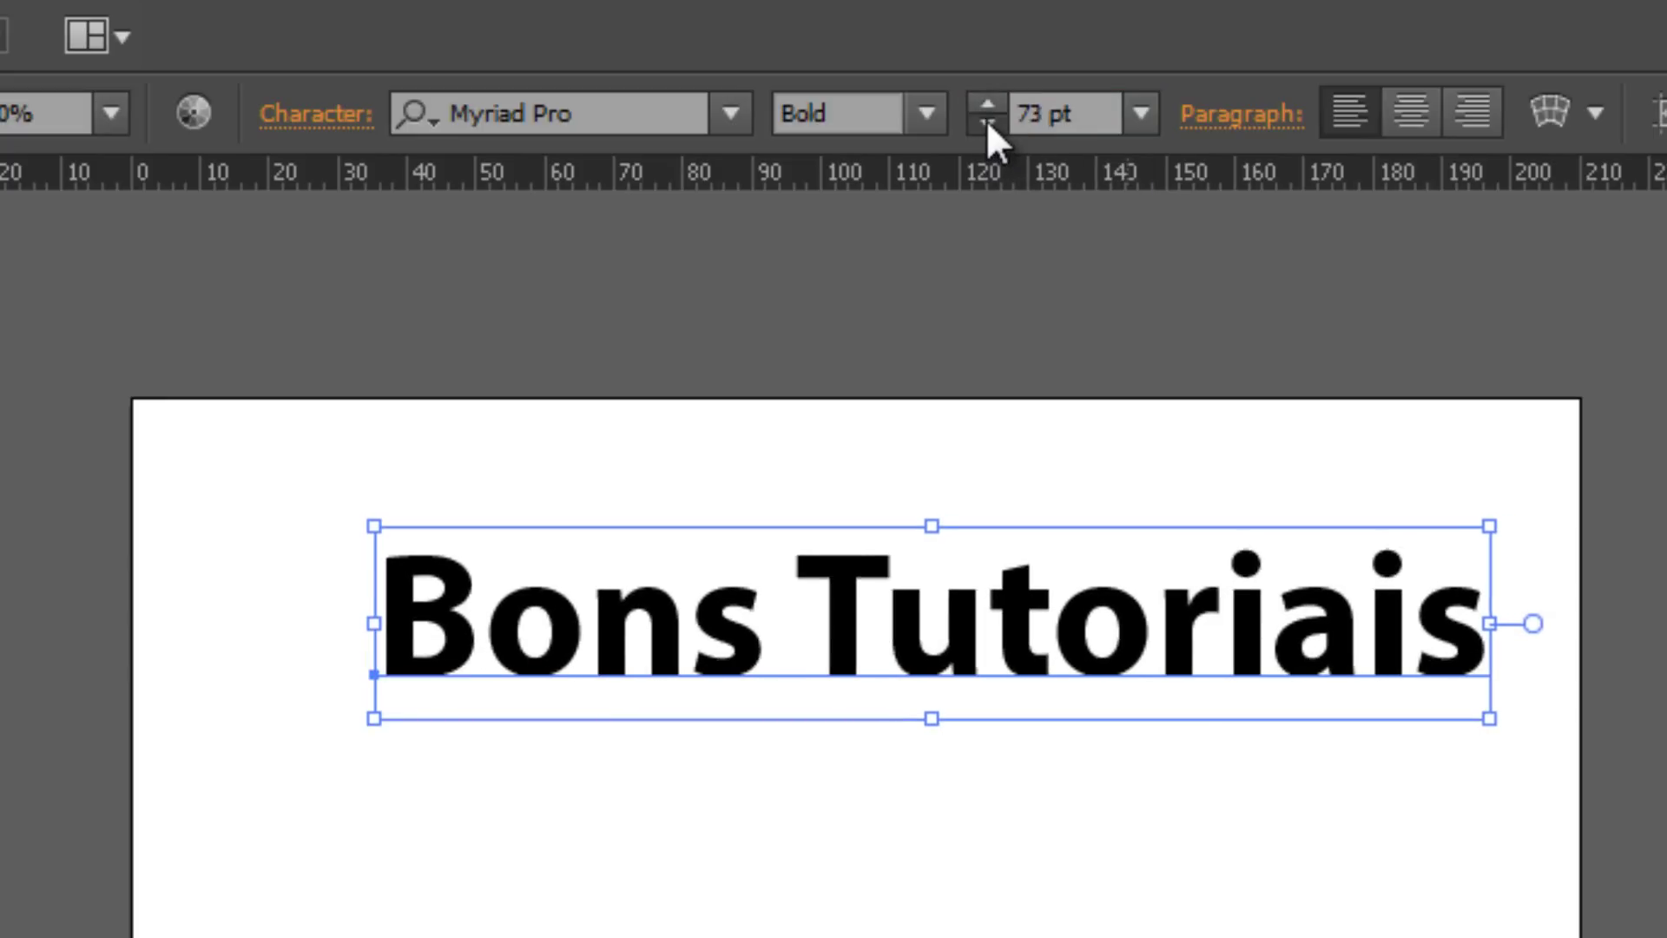
pyautogui.click(987, 123)
pyautogui.click(986, 123)
pyautogui.click(987, 123)
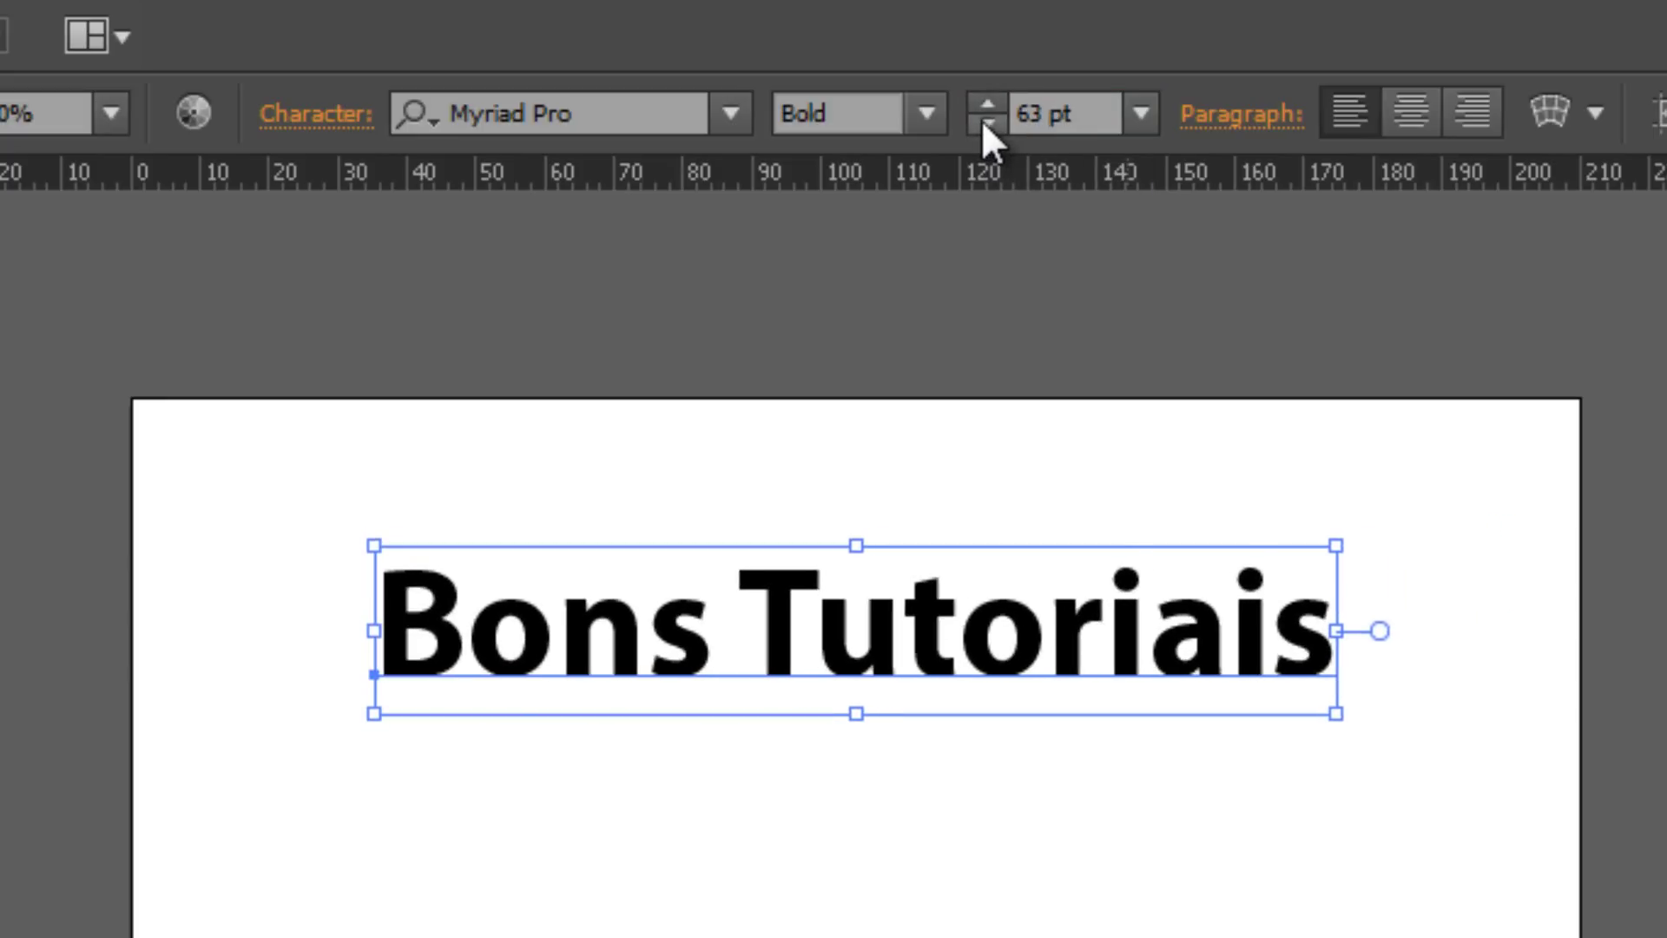
pyautogui.click(987, 123)
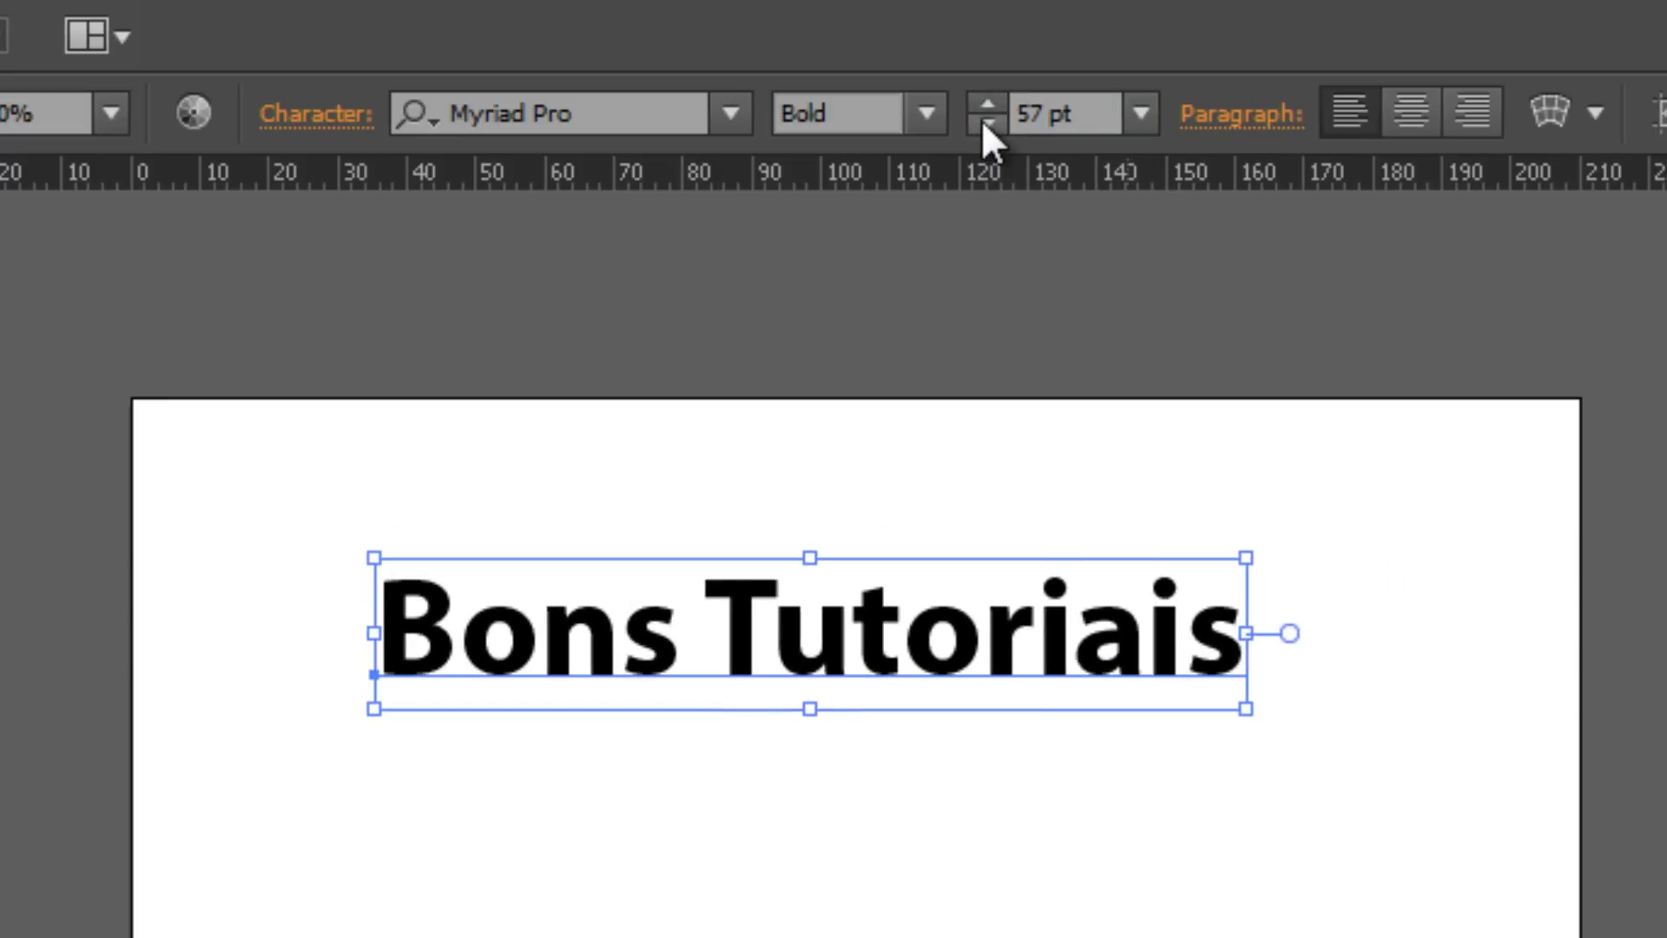
# Set the title's font size to 61 pt using the arrow keys.
pyautogui.click(1030, 115)
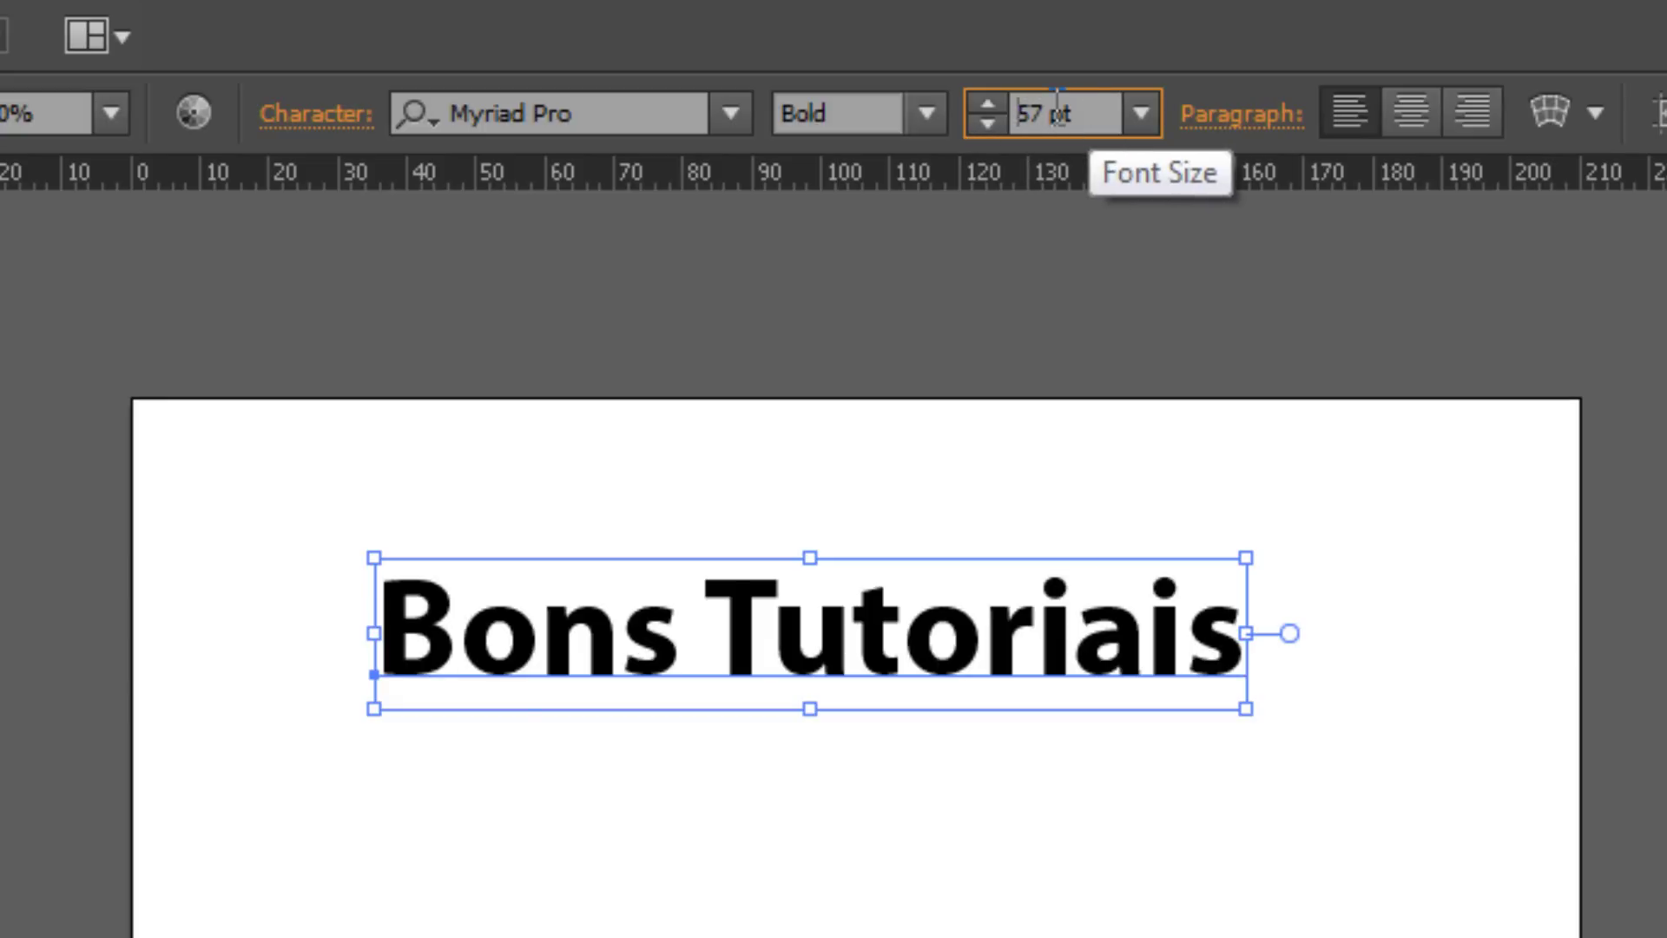
pyautogui.press('Up')
pyautogui.press('Up')
pyautogui.press('Up')
pyautogui.press('Up')
pyautogui.press('Up')
pyautogui.press('Up')
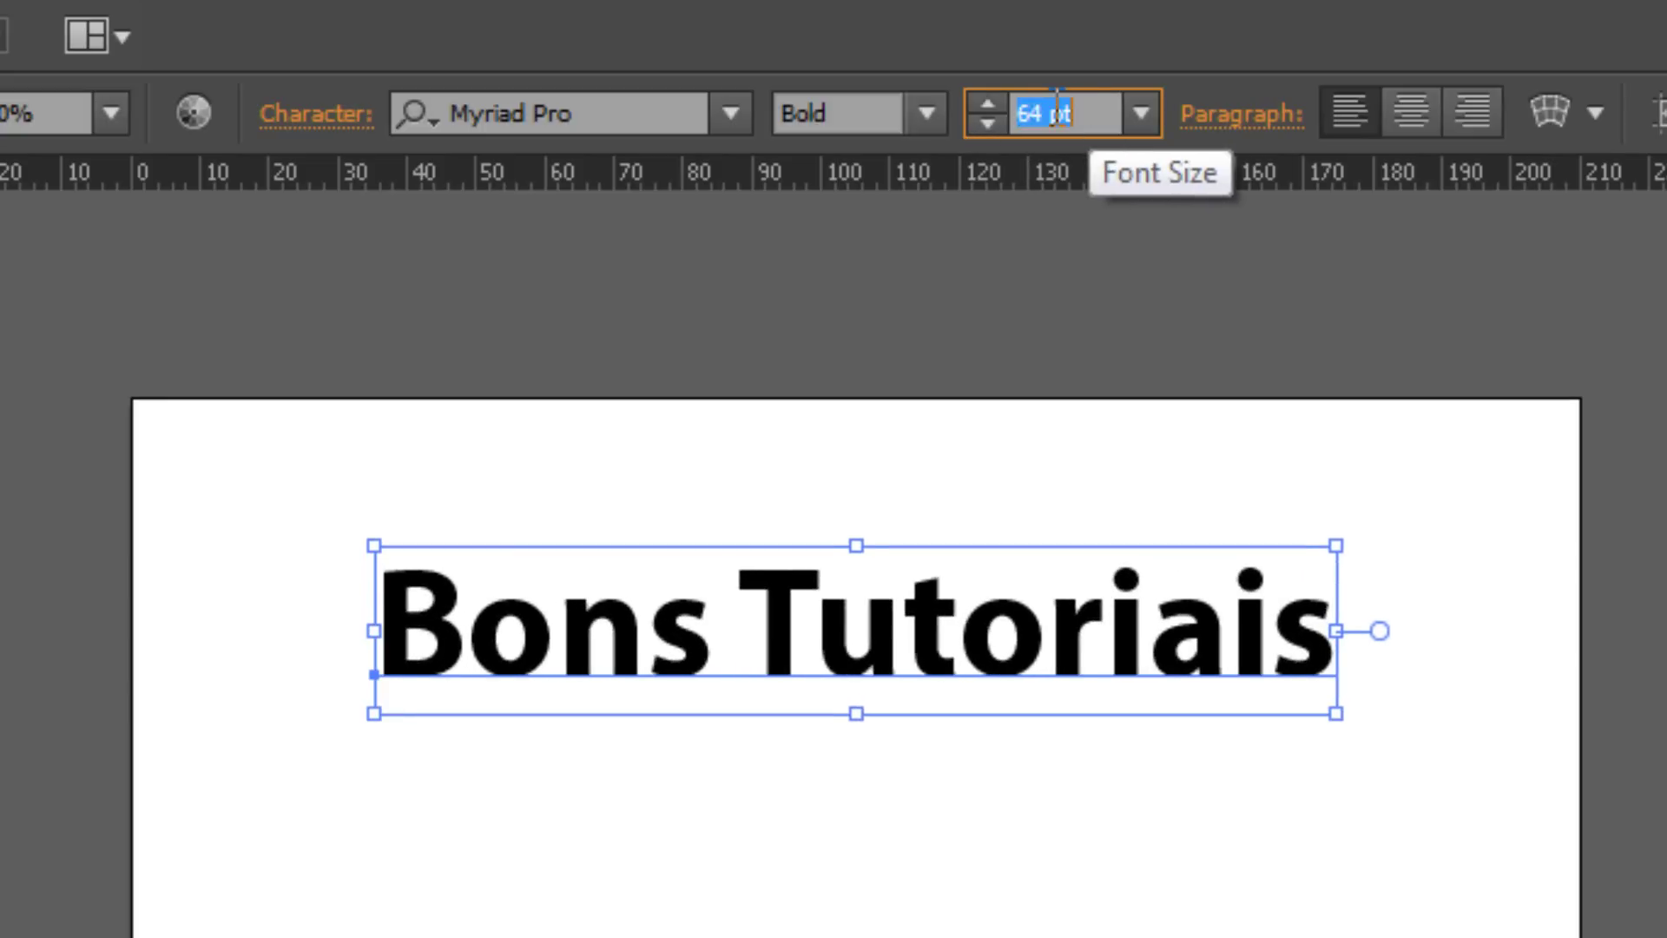
pyautogui.press('Up')
pyautogui.press('Up')
pyautogui.press('Down')
pyautogui.press('Down')
pyautogui.press('Down')
pyautogui.press('Down')
pyautogui.press('Down')
pyautogui.press('Down')
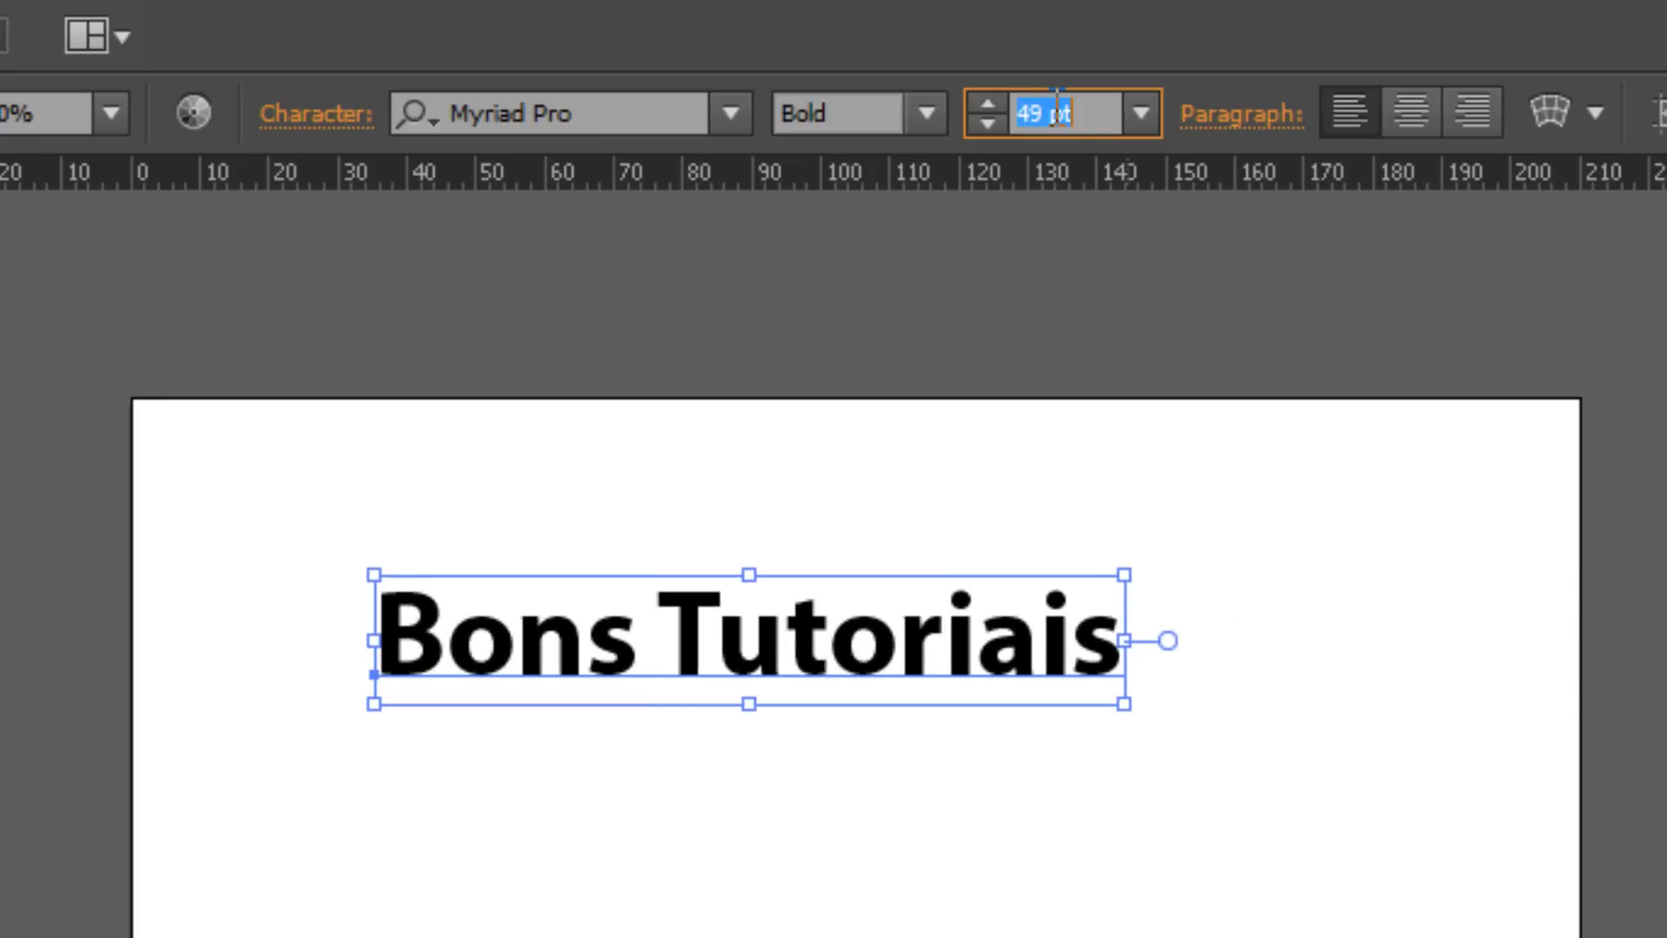
pyautogui.press('Up')
pyautogui.press('Up')
pyautogui.press('Up')
pyautogui.press('Up')
pyautogui.press('Up')
pyautogui.press('Up')
pyautogui.press('Down')
pyautogui.press('Down')
pyautogui.press('Down')
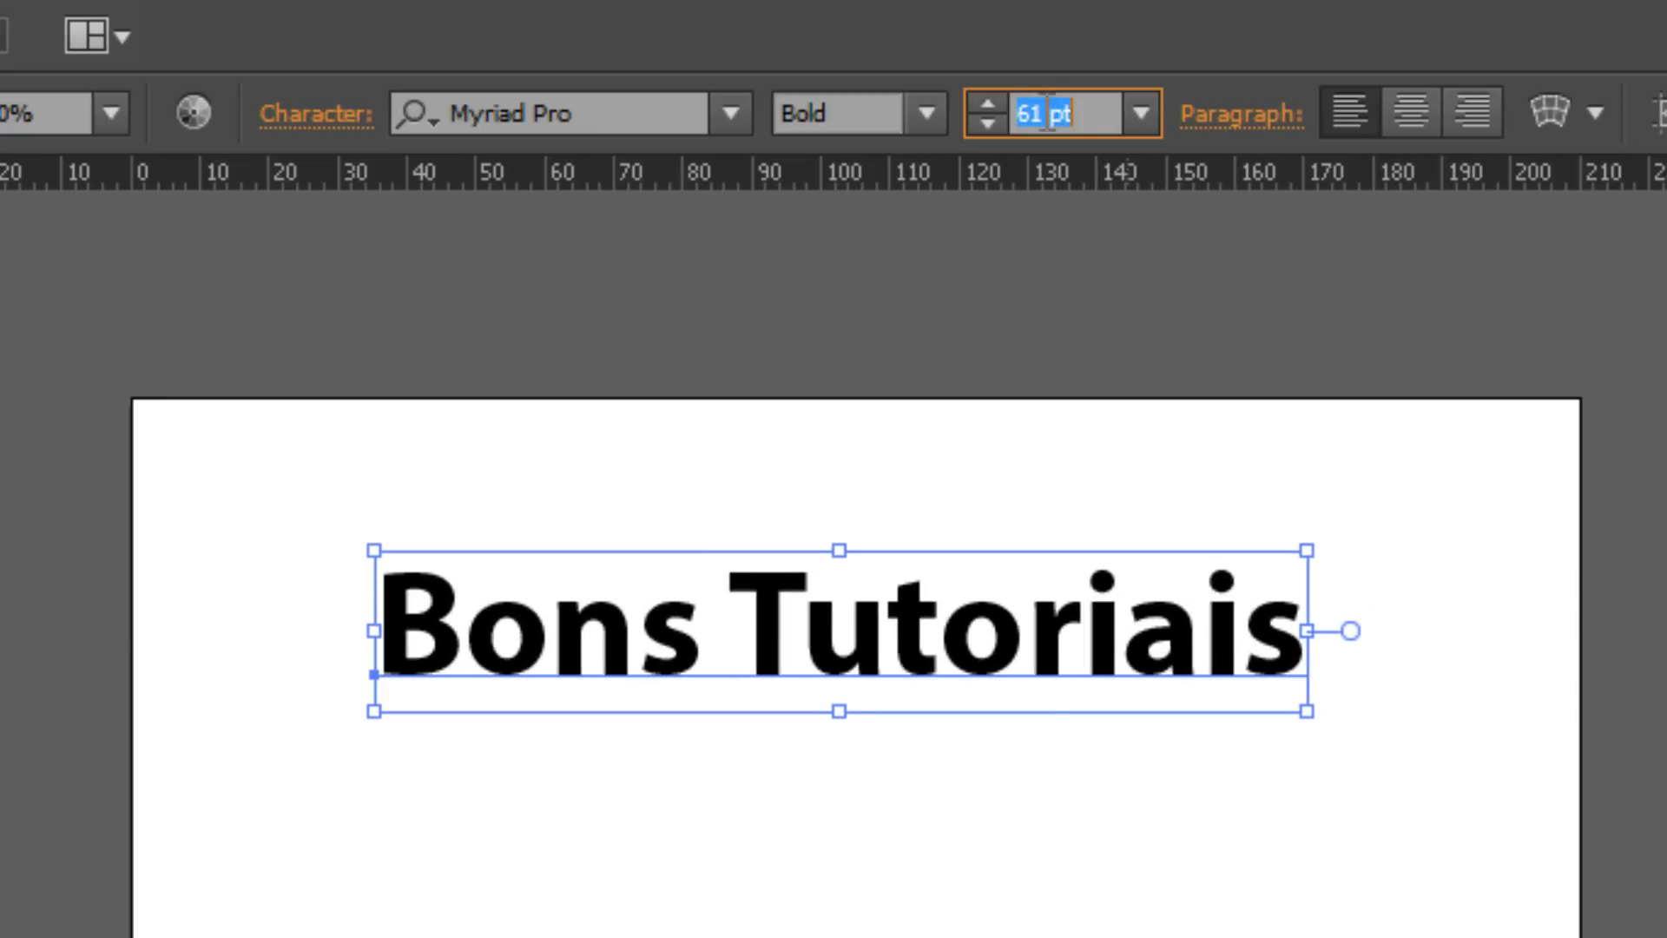
pyautogui.click(1076, 113)
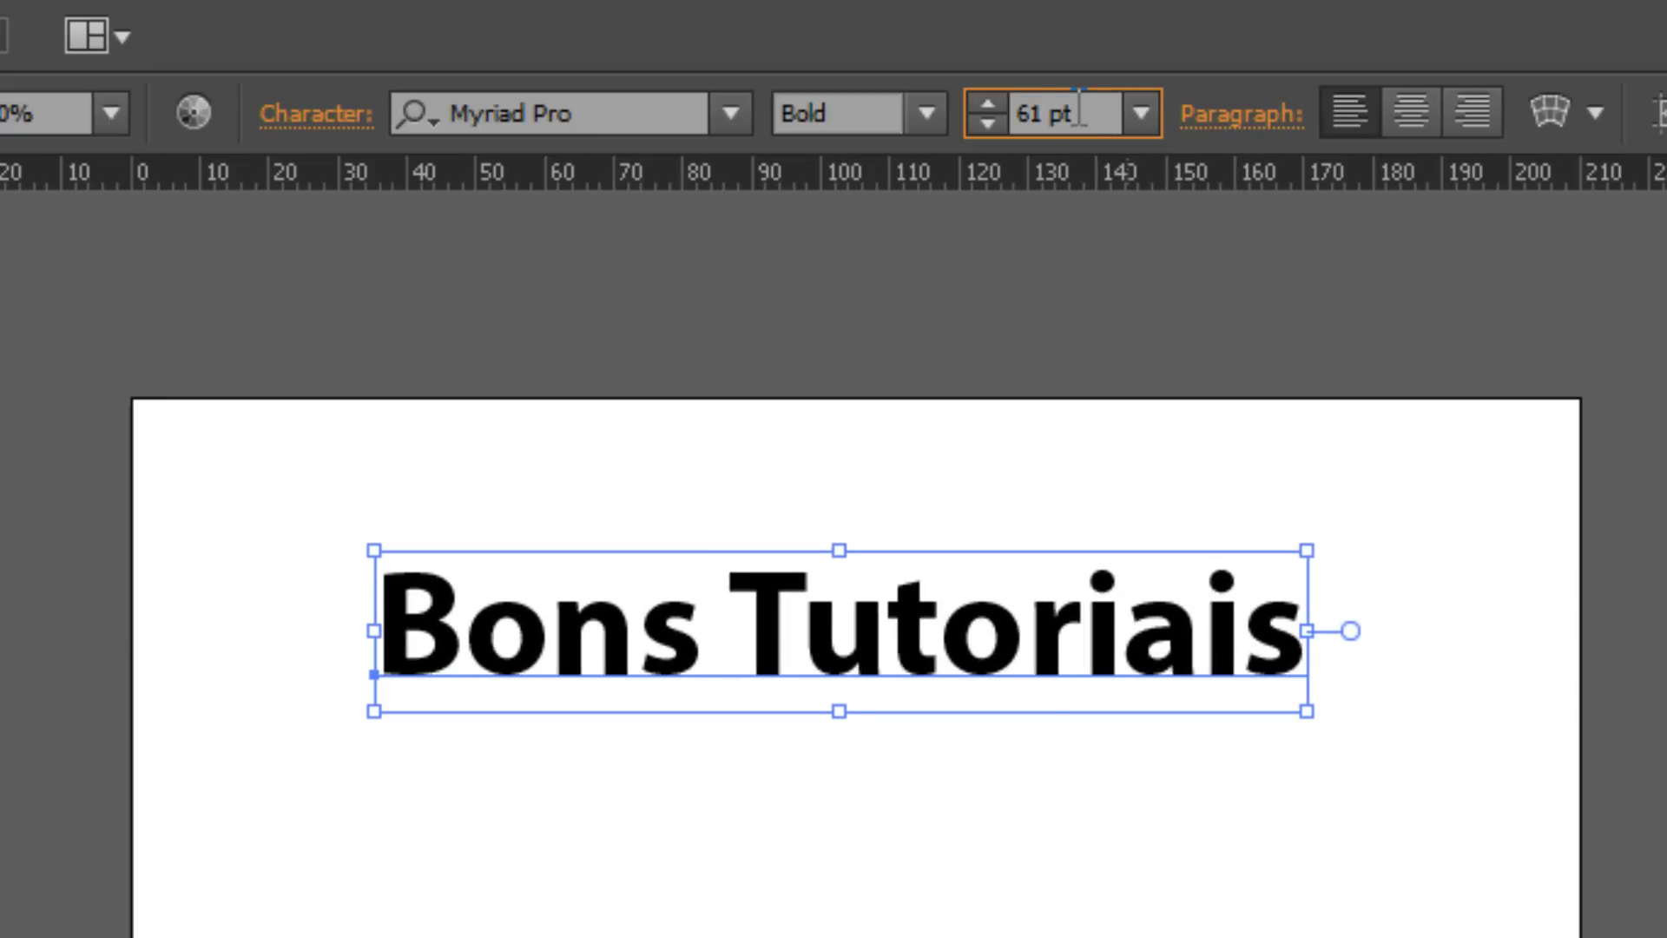
pyautogui.click(1226, 115)
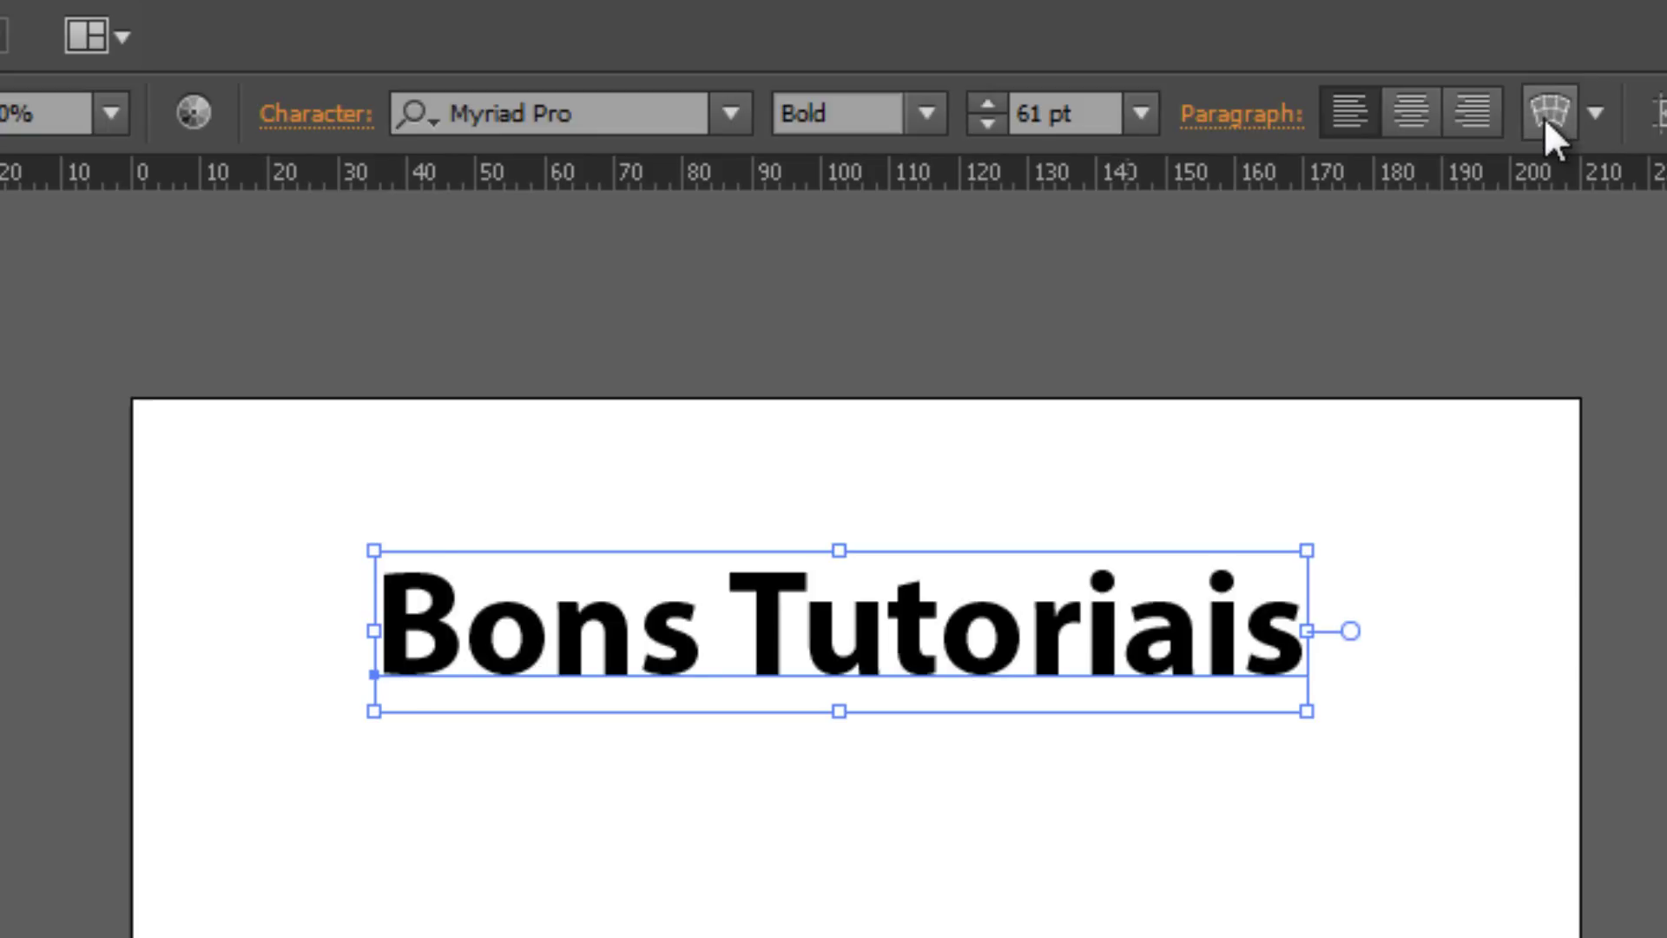
# Preview an Arc envelope warp with 50% bend on the Bons Tutoriais title.
pyautogui.click(1545, 118)
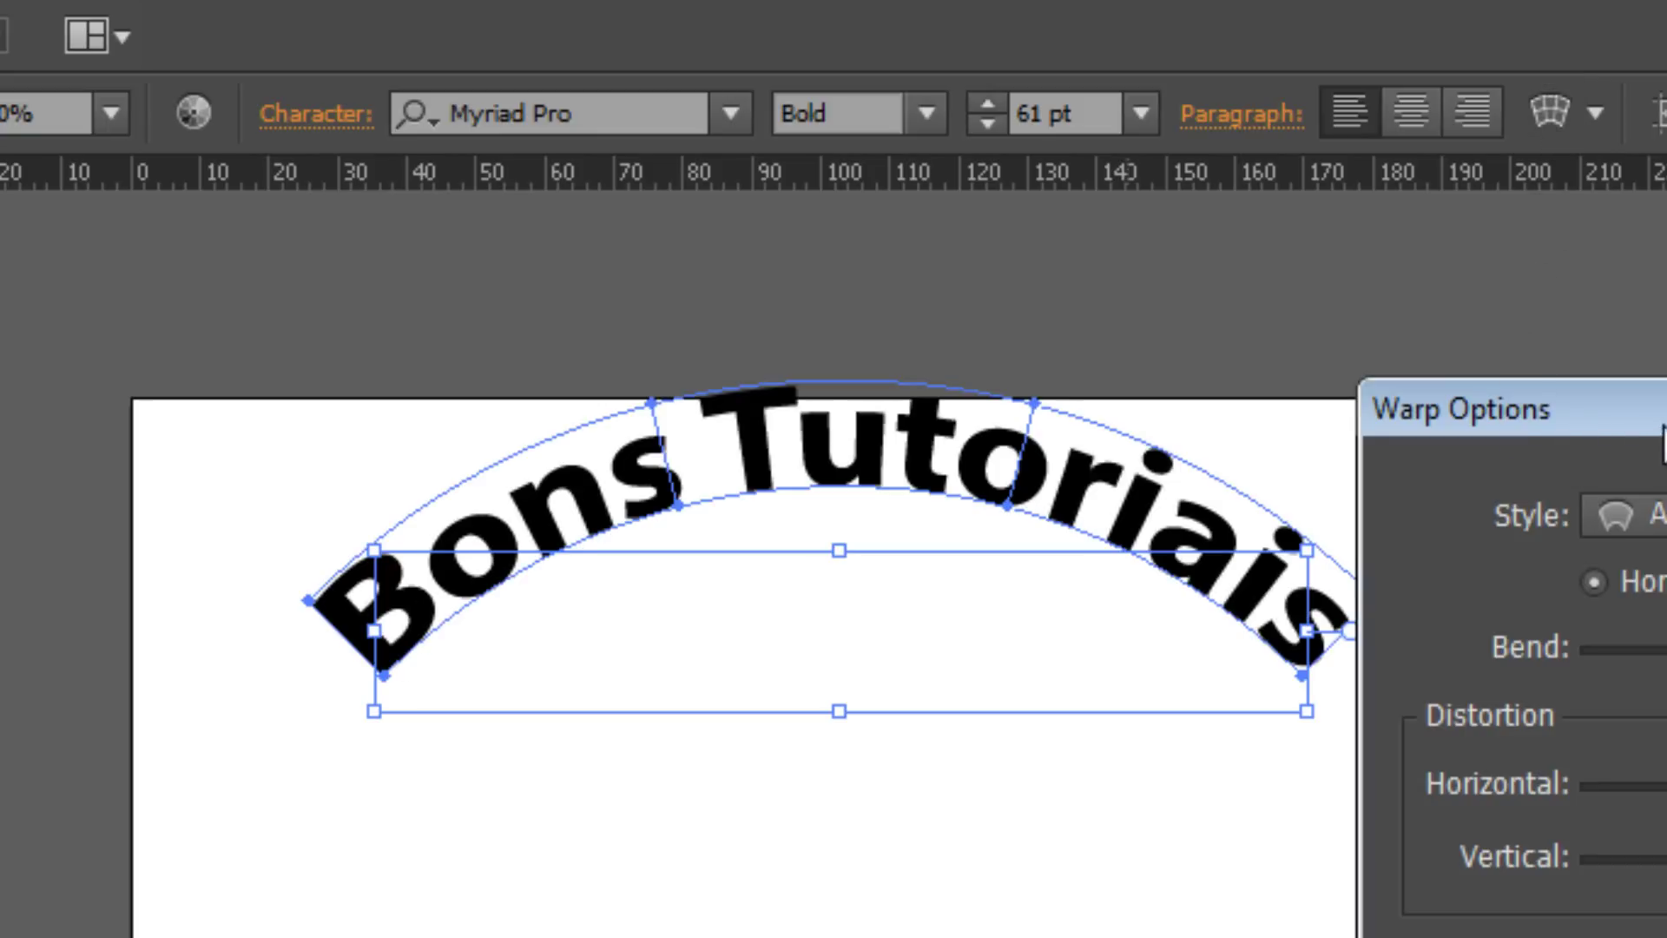
pyautogui.moveTo(1654, 439); pyautogui.dragTo(837, 574)
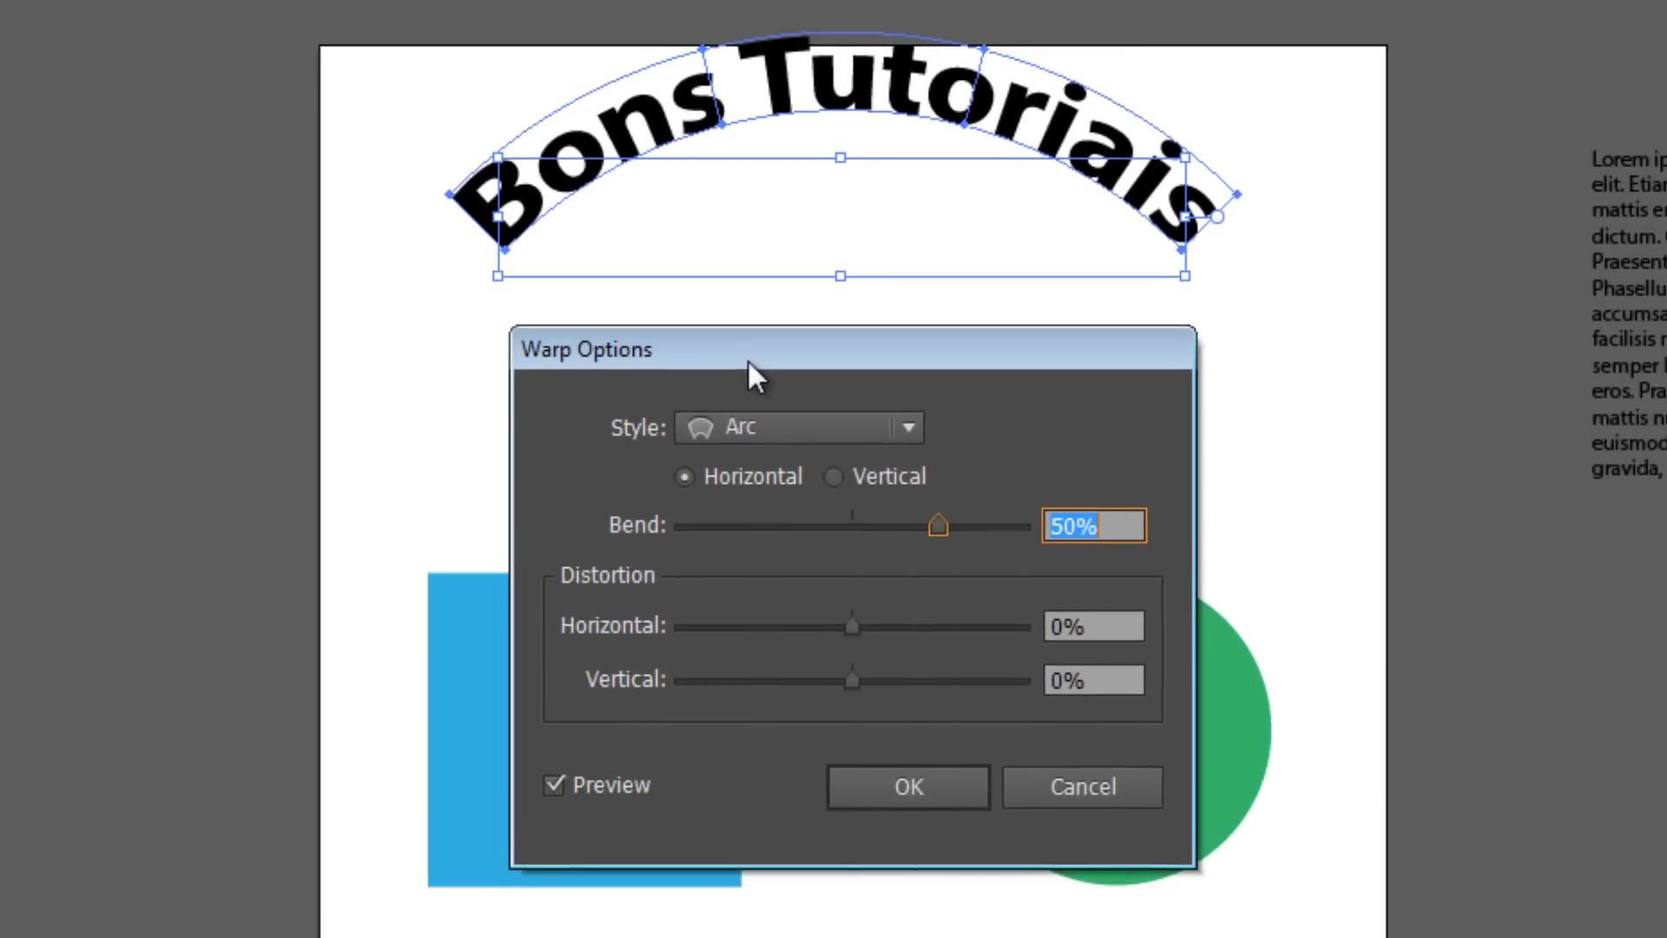
pyautogui.moveTo(749, 360); pyautogui.dragTo(749, 347)
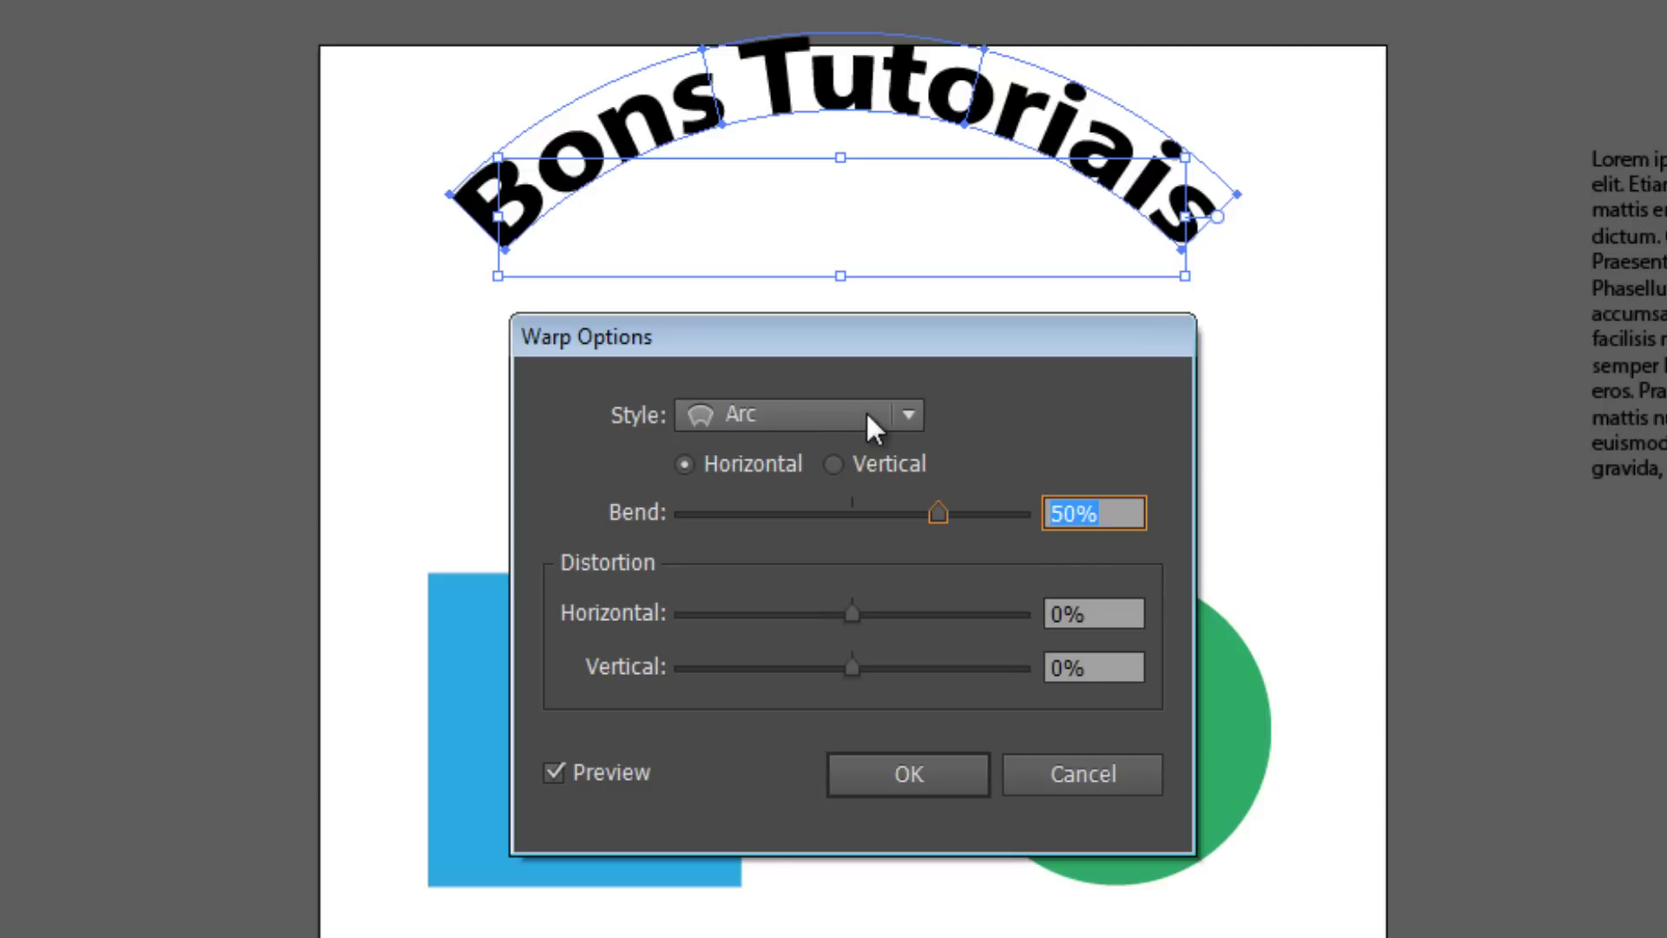
pyautogui.click(891, 415)
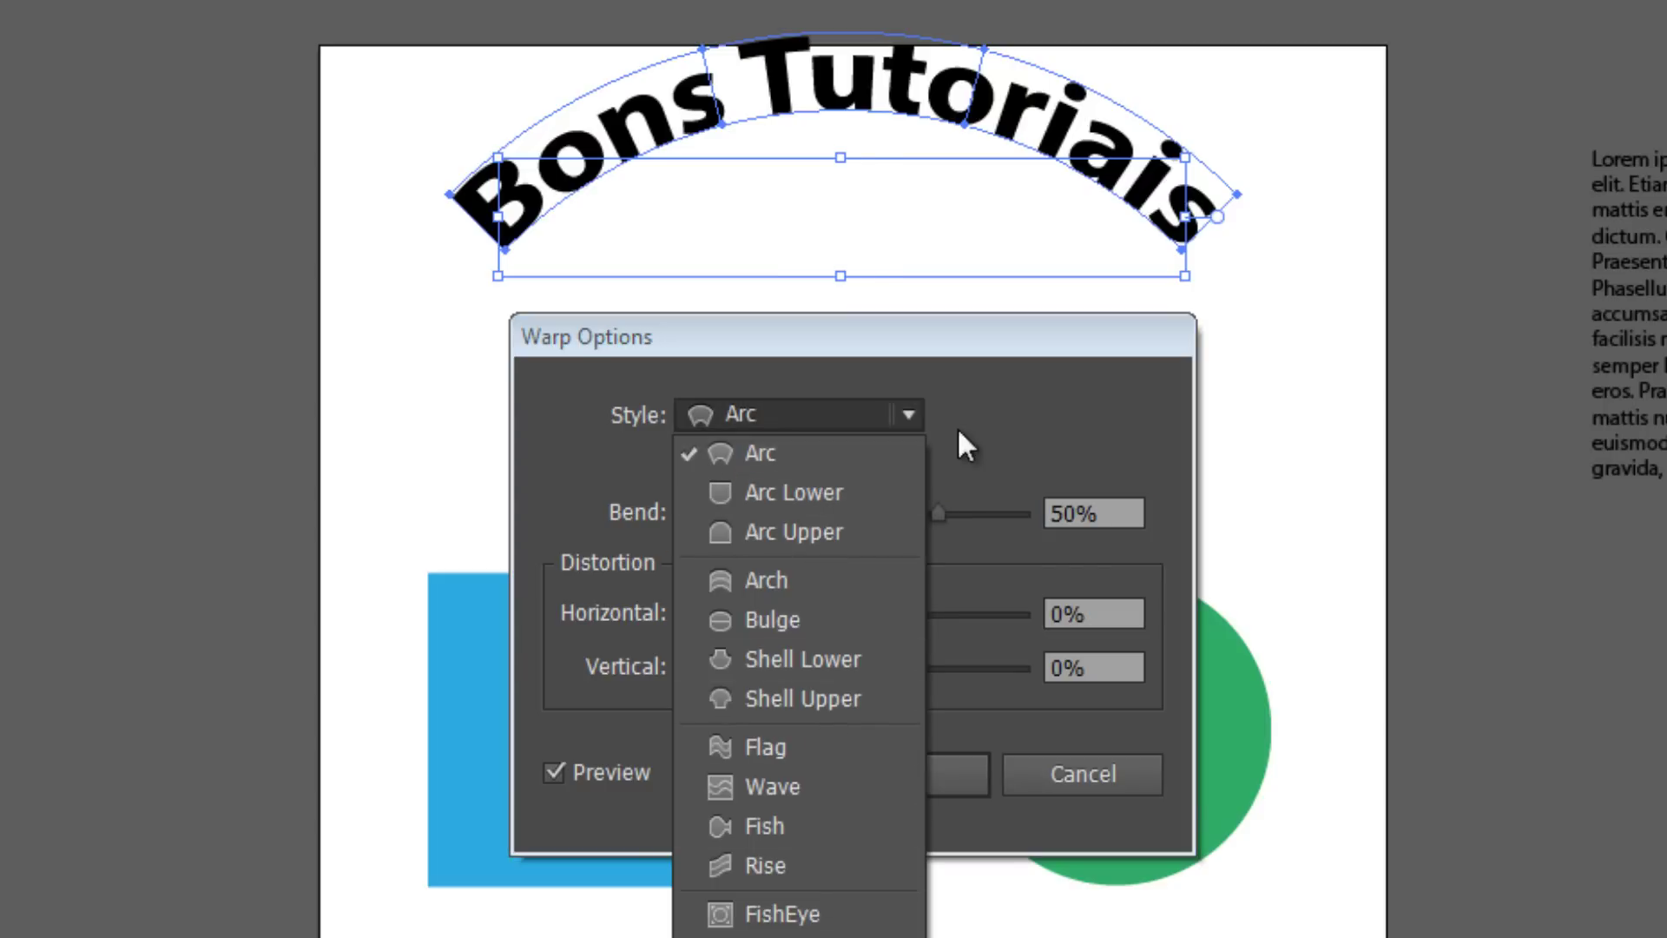
pyautogui.click(982, 413)
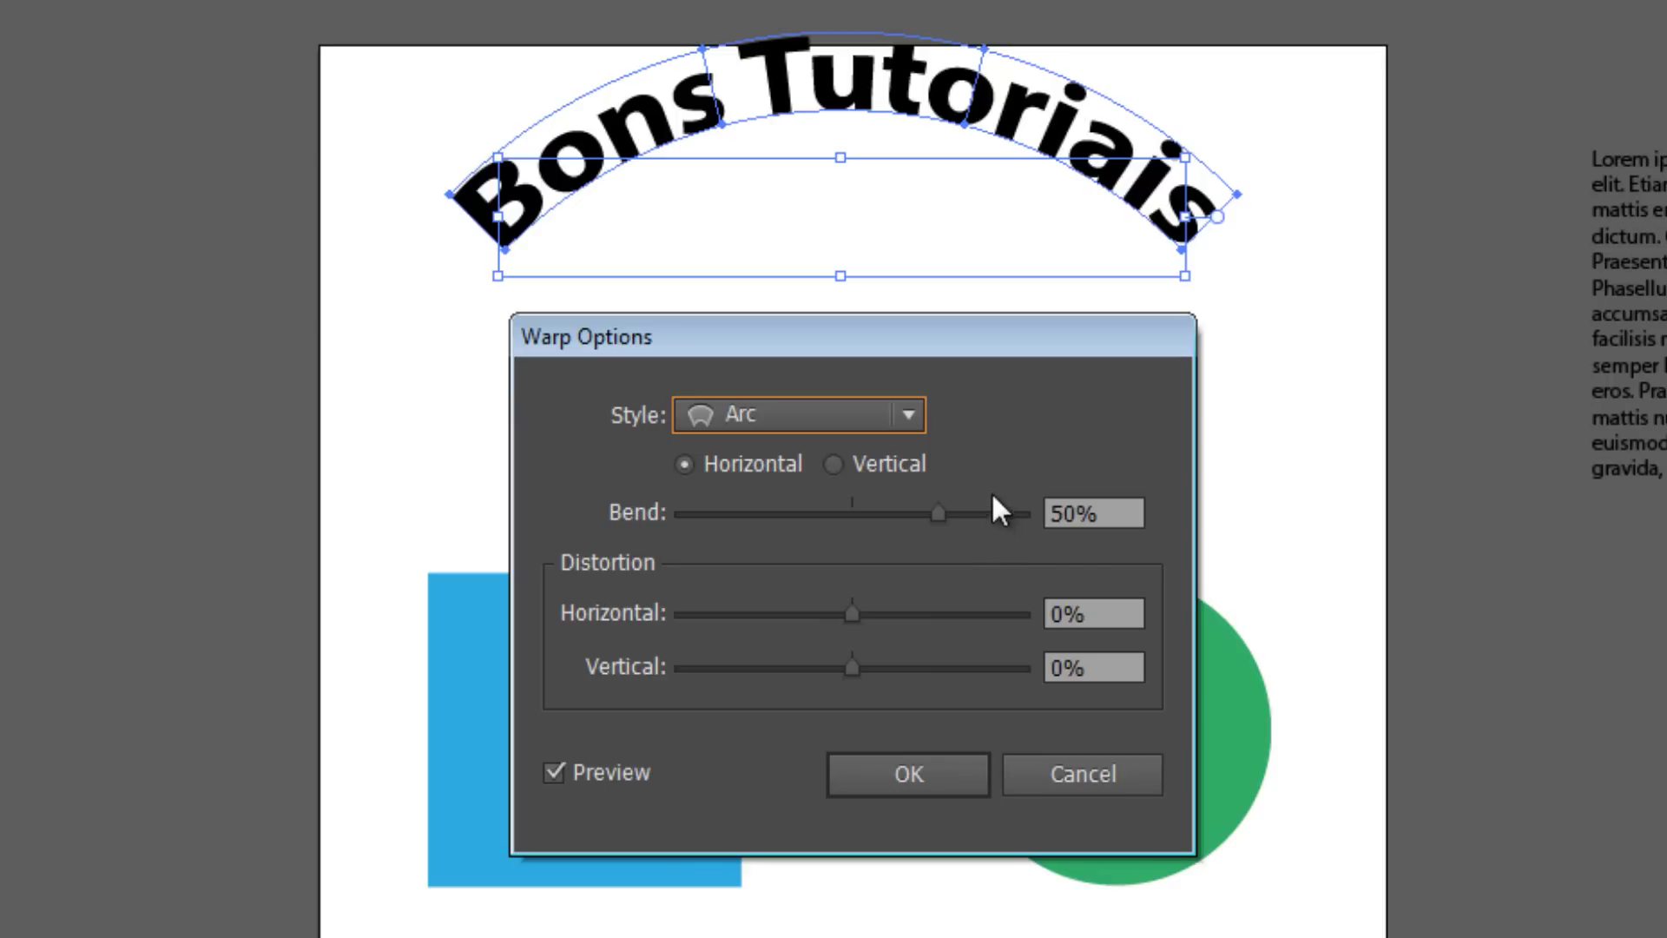
# Try Arch, then Wave warp with 57% horizontal and 14% vertical distortion, then cancel.
pyautogui.click(792, 417)
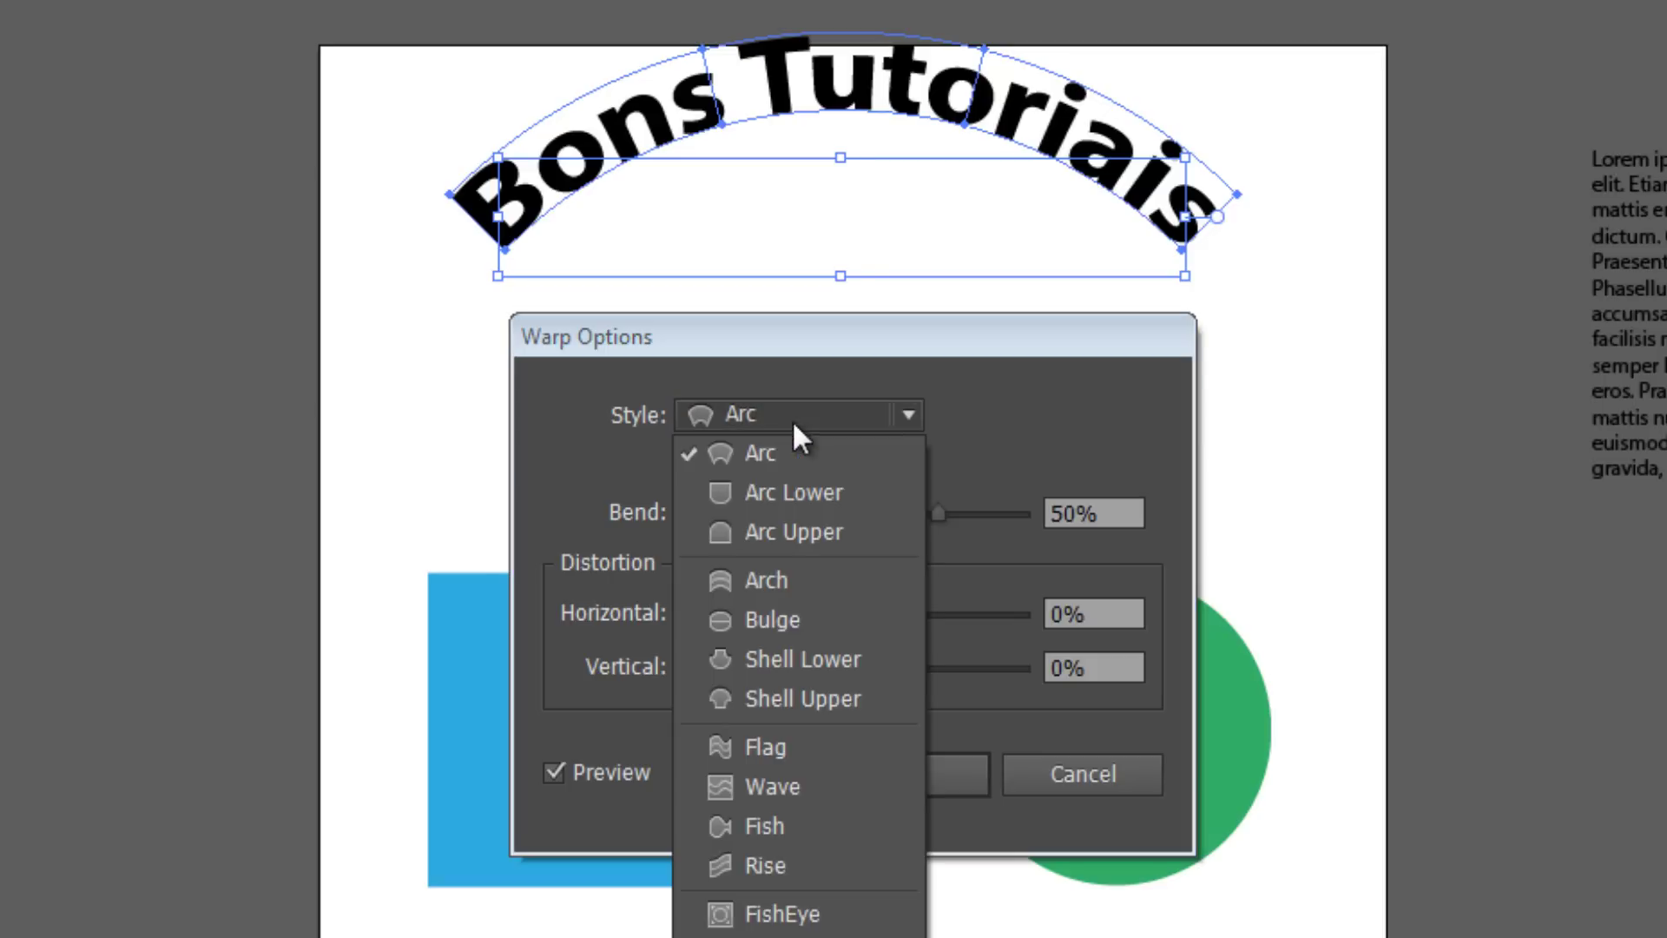
pyautogui.click(800, 583)
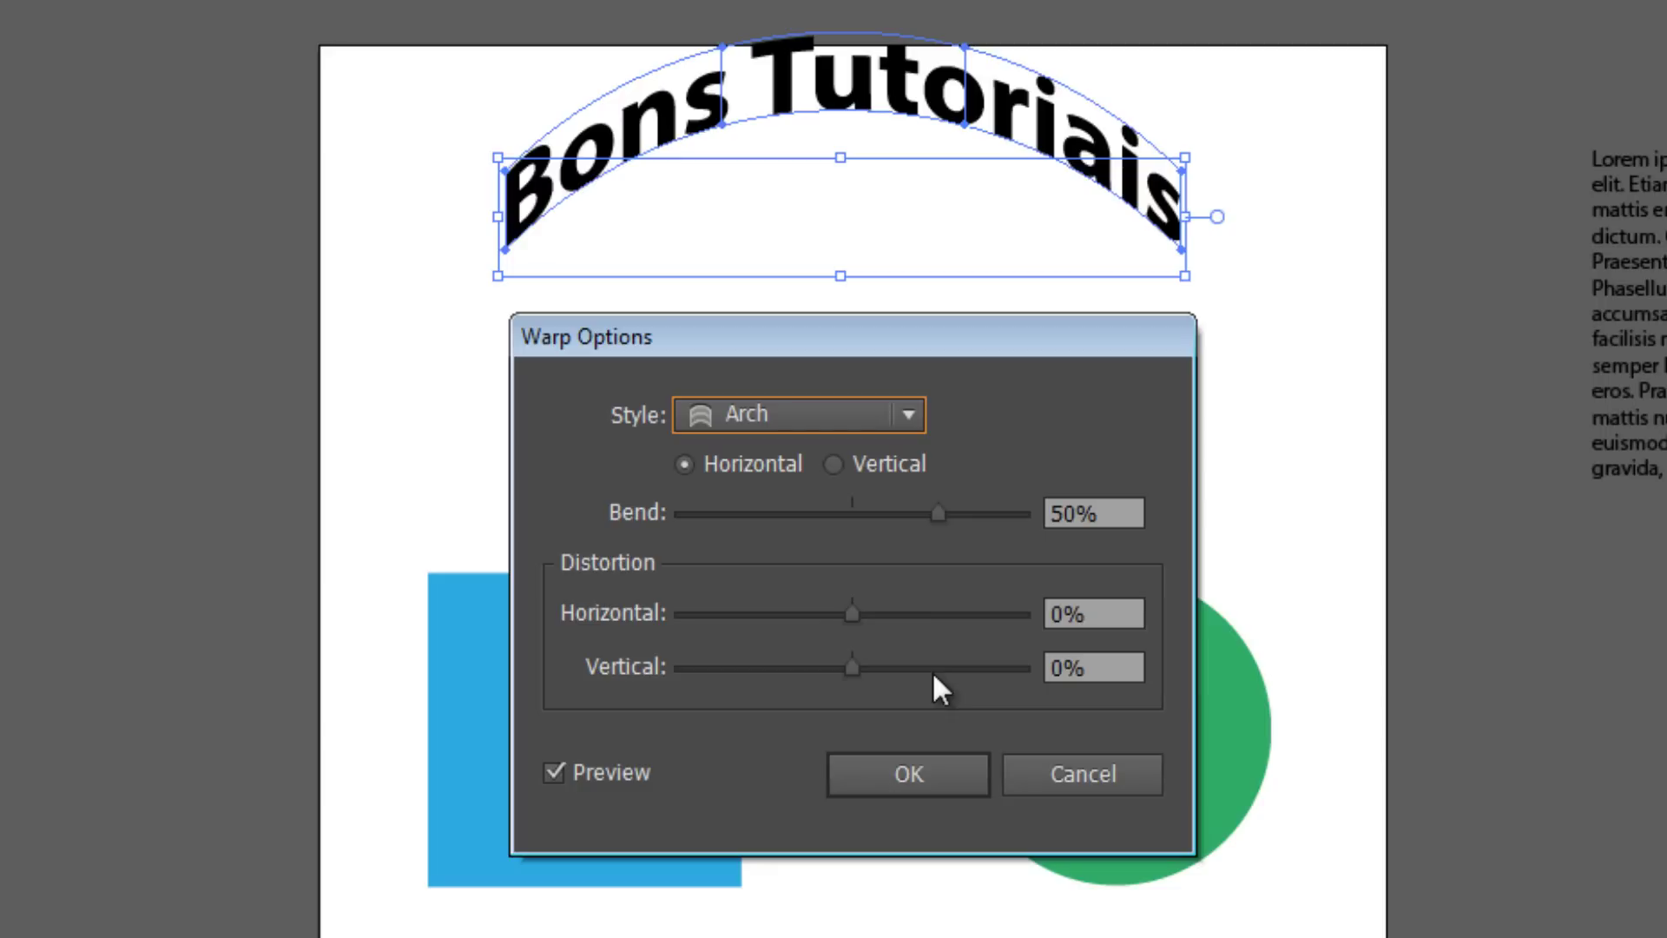
pyautogui.click(871, 415)
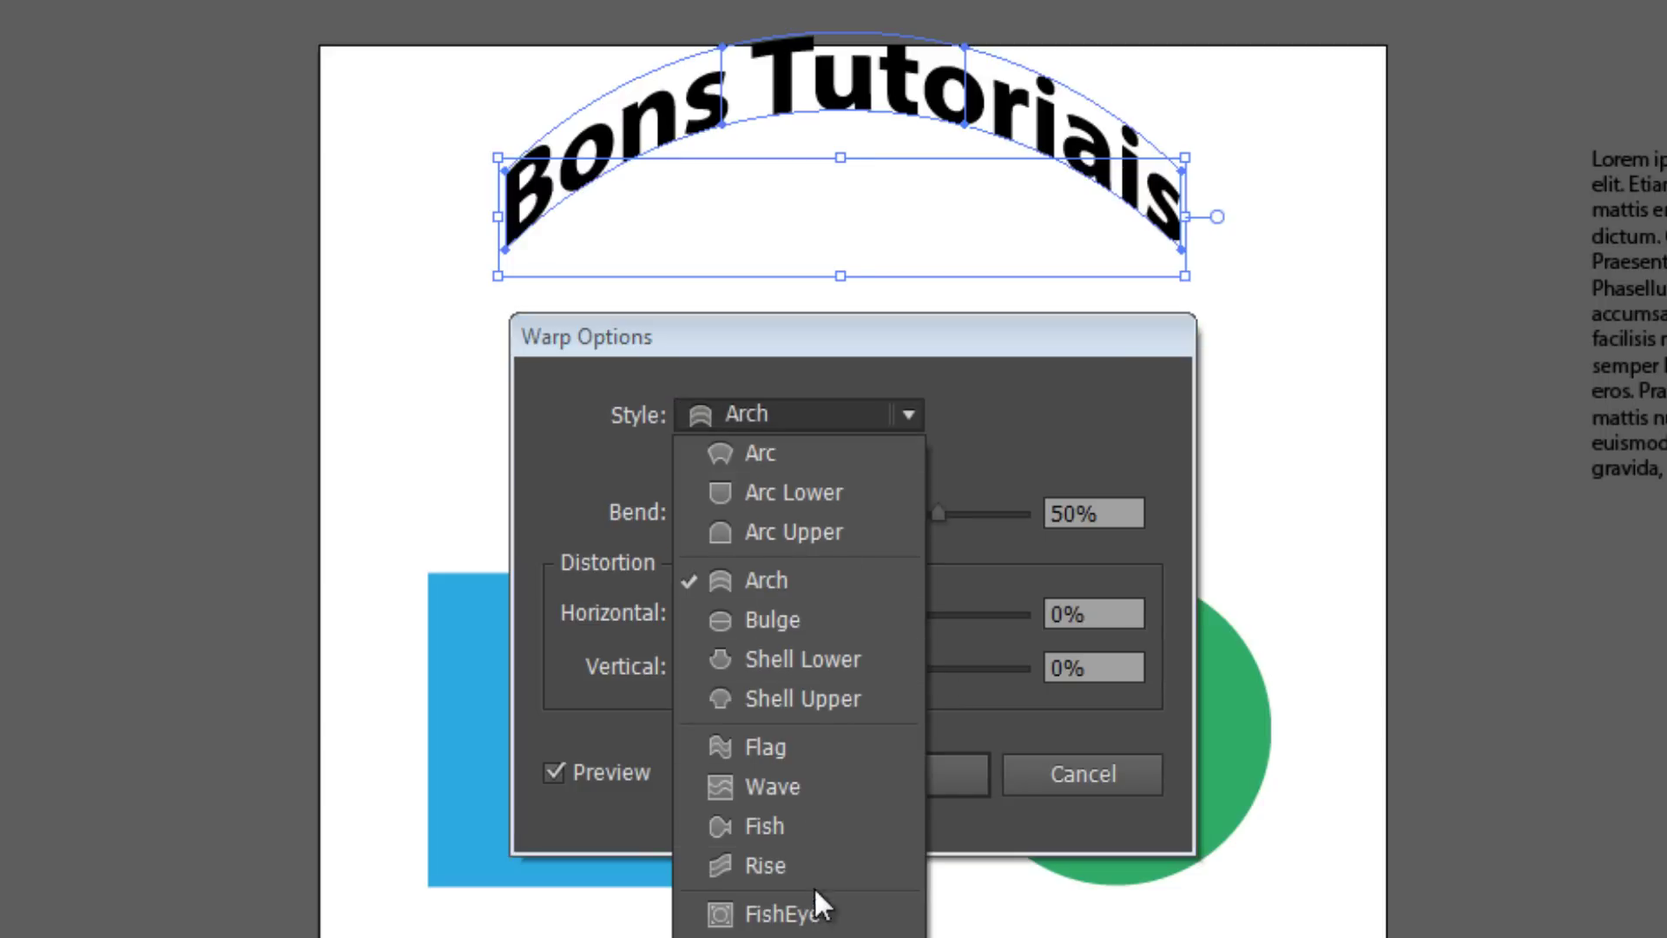
pyautogui.click(801, 790)
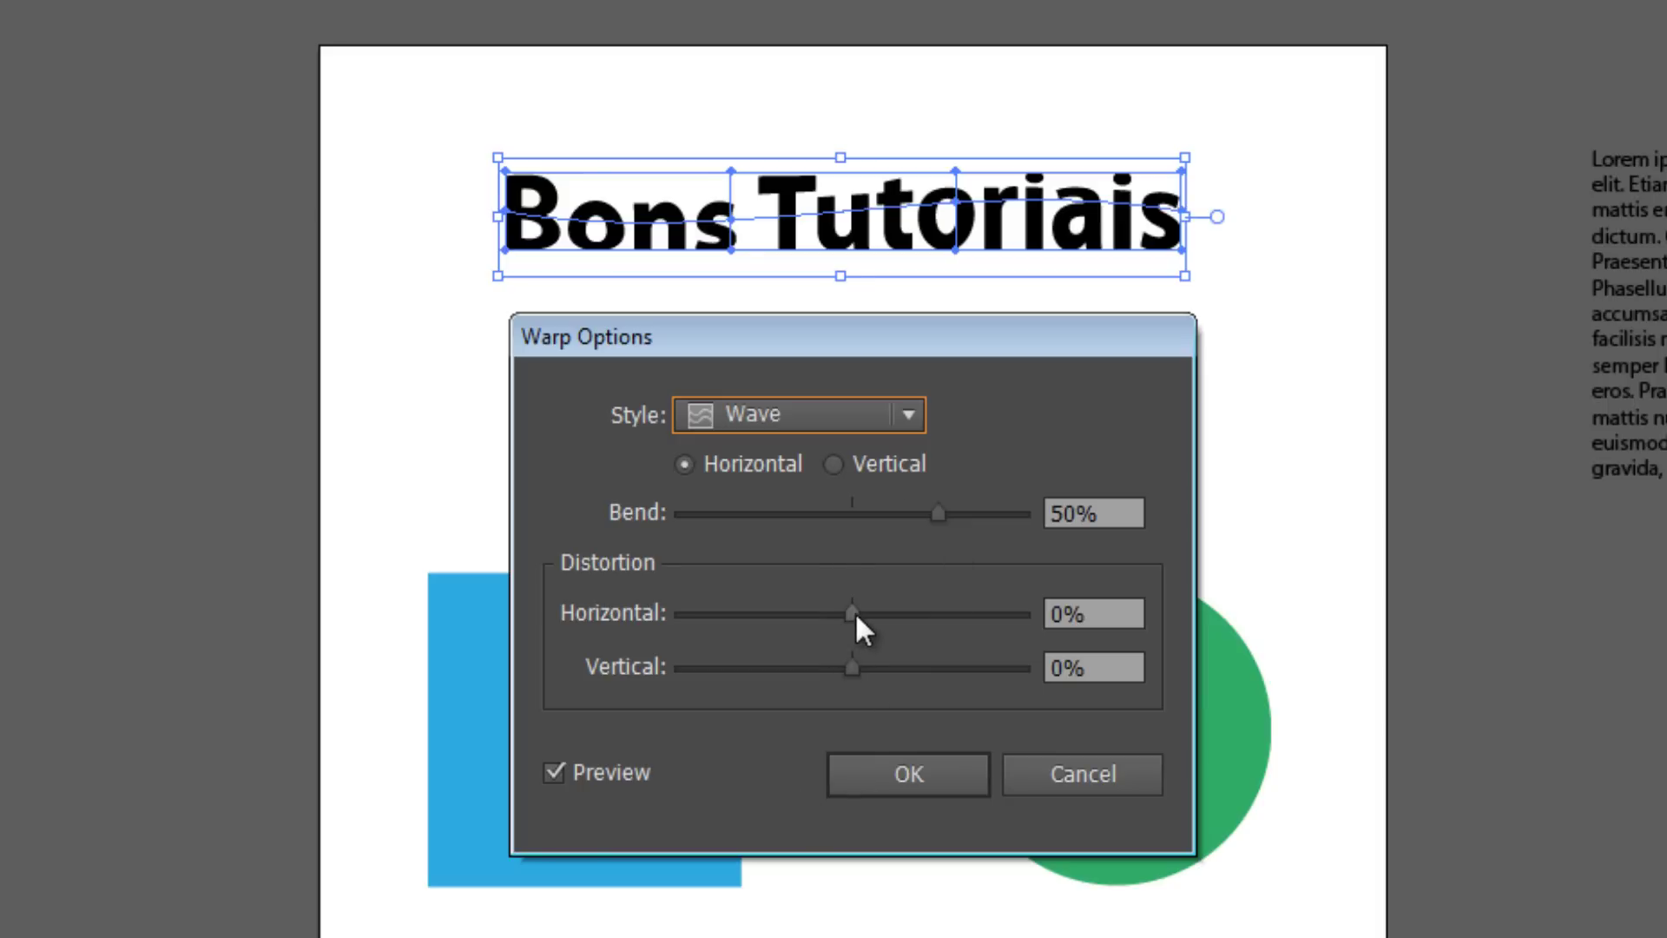
pyautogui.moveTo(852, 614); pyautogui.dragTo(951, 613)
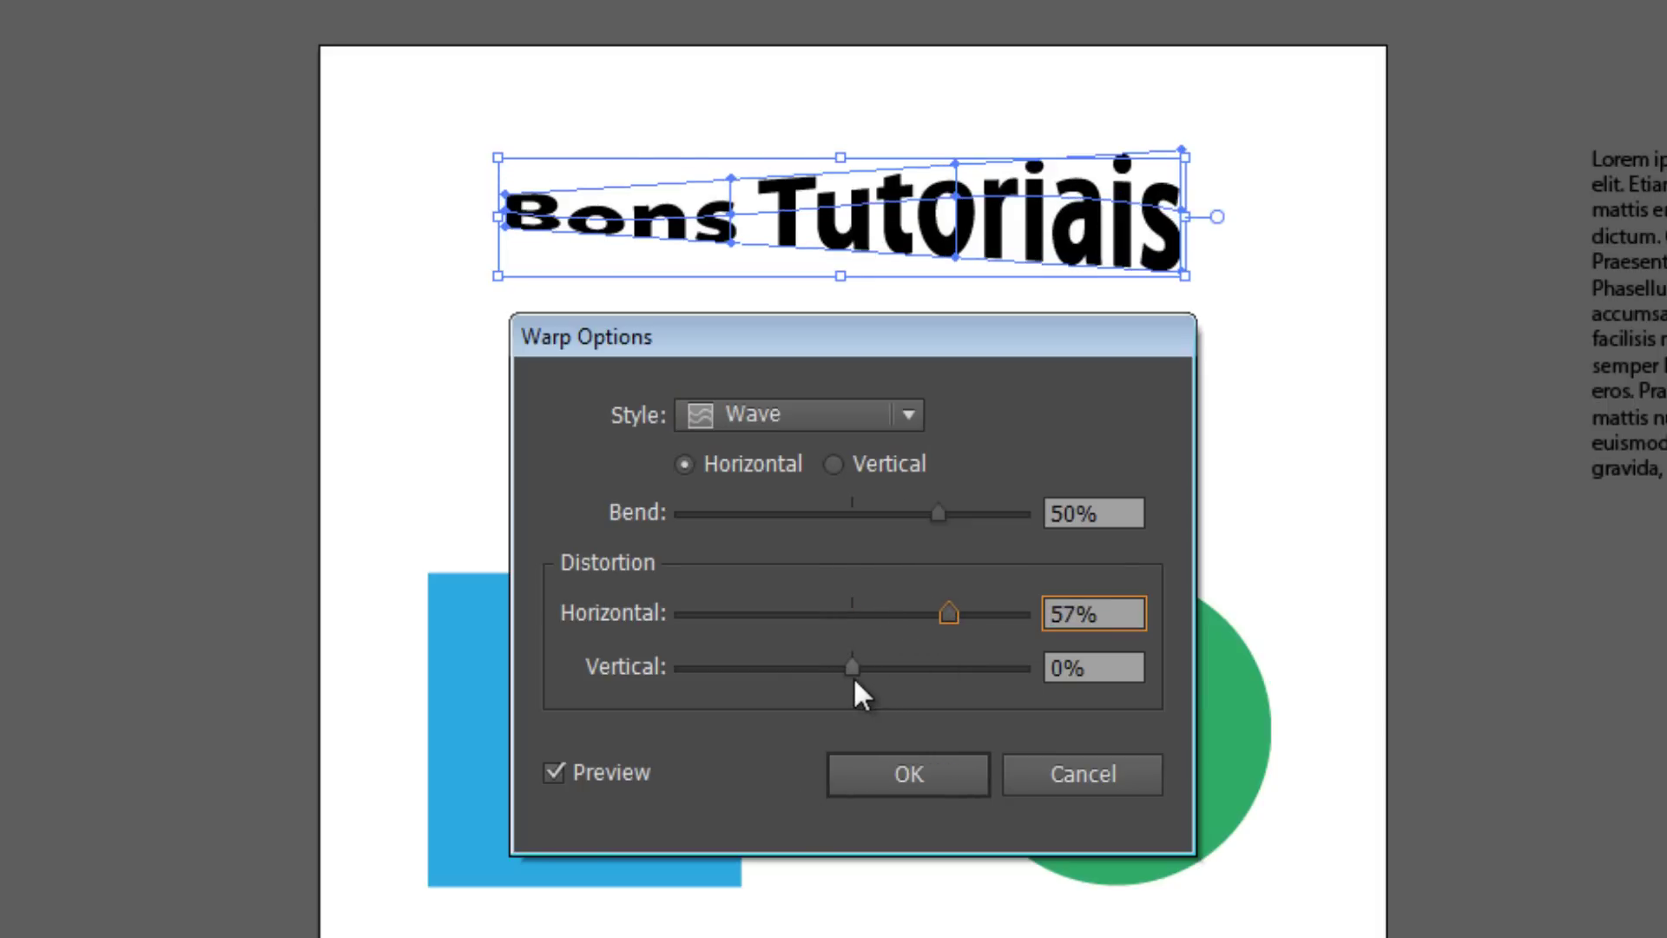
pyautogui.moveTo(852, 669)
pyautogui.mouseDown()
pyautogui.moveTo(782, 669)
pyautogui.moveTo(874, 669)
pyautogui.mouseUp()
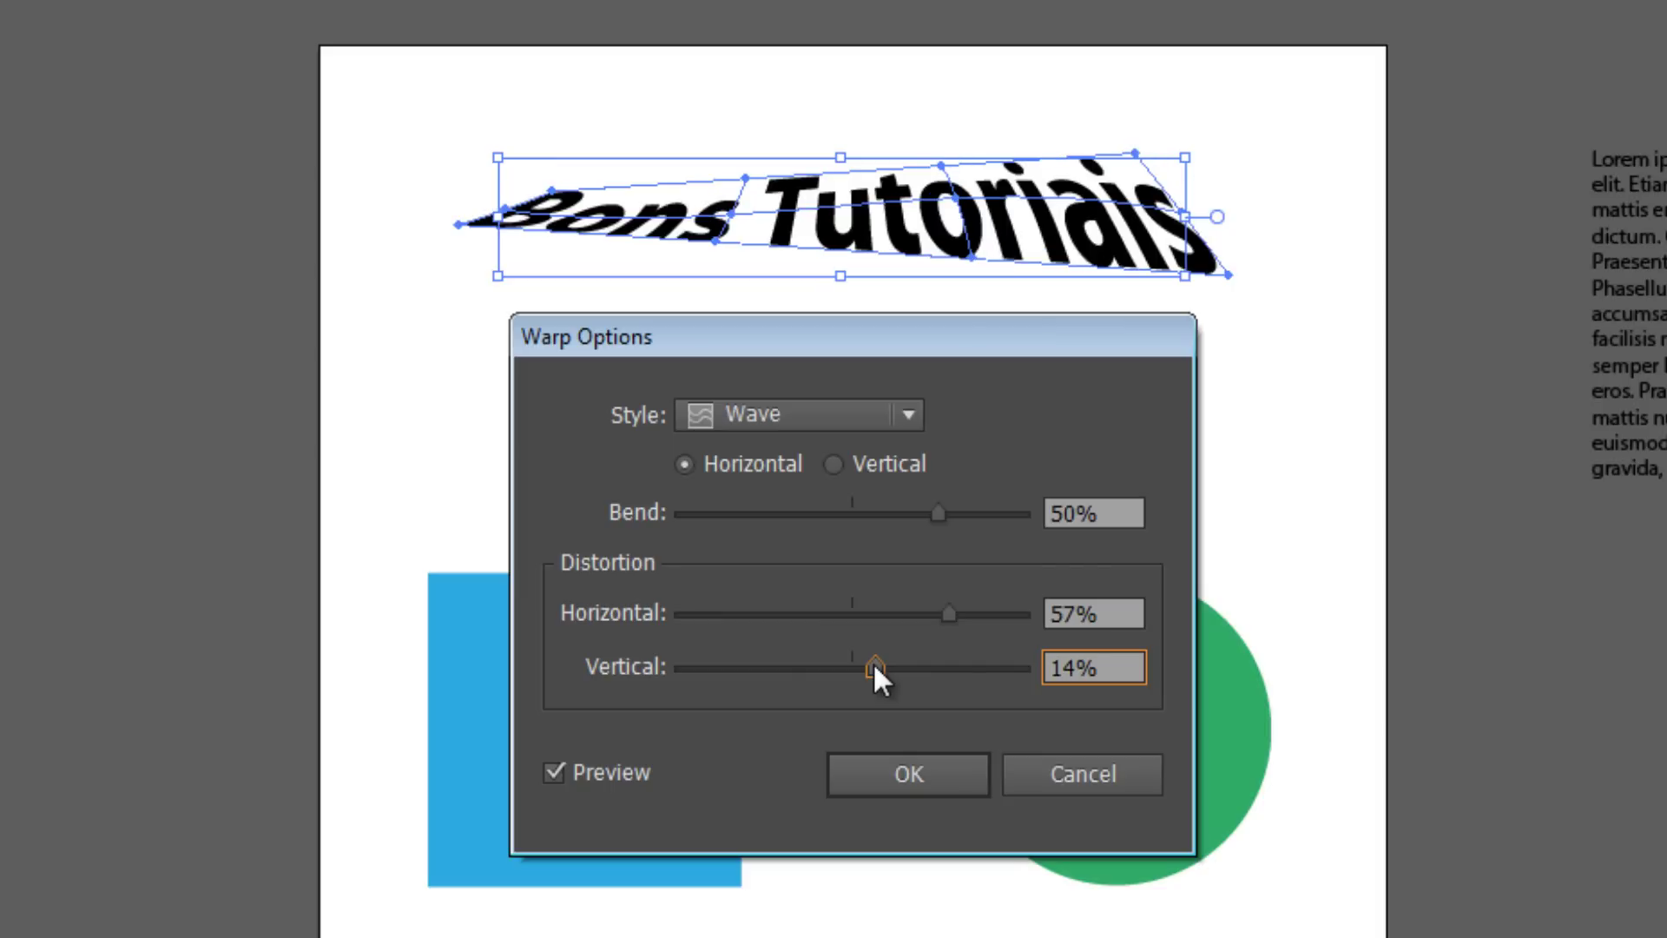
pyautogui.click(1051, 774)
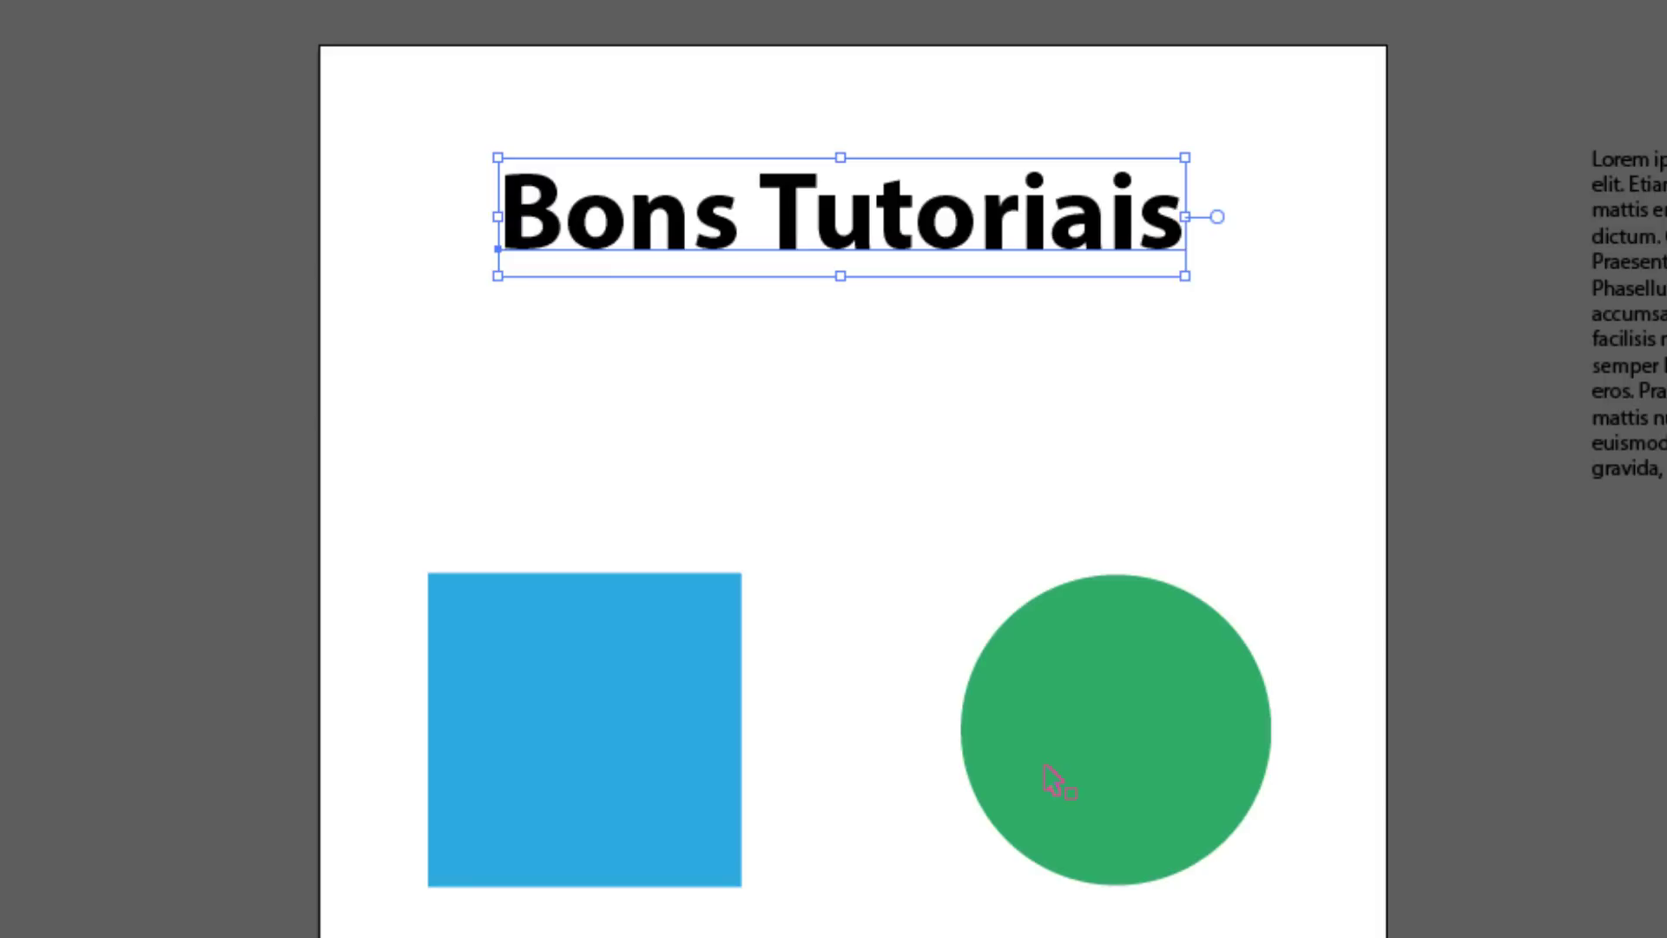
# Delete the Bons Tutoriais title together with the blue square and green circle.
pyautogui.moveTo(1298, 929)
pyautogui.mouseDown()
pyautogui.moveTo(669, 629)
pyautogui.moveTo(673, 936)
pyautogui.mouseUp()
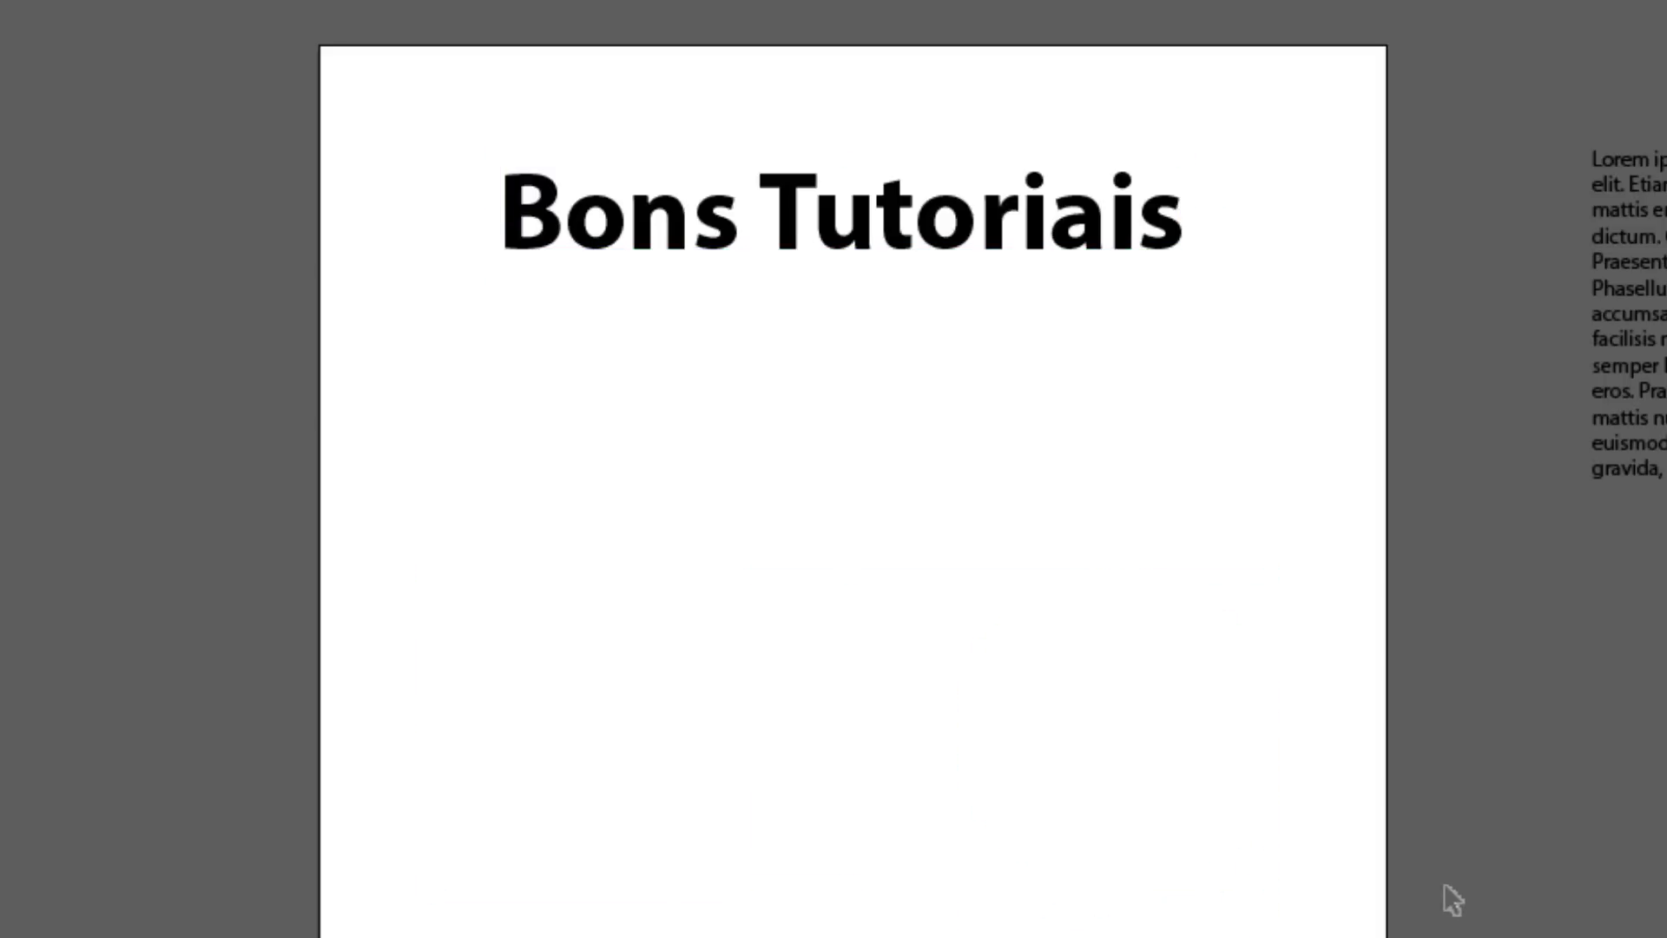
pyautogui.click(825, 191)
pyautogui.press('Delete')
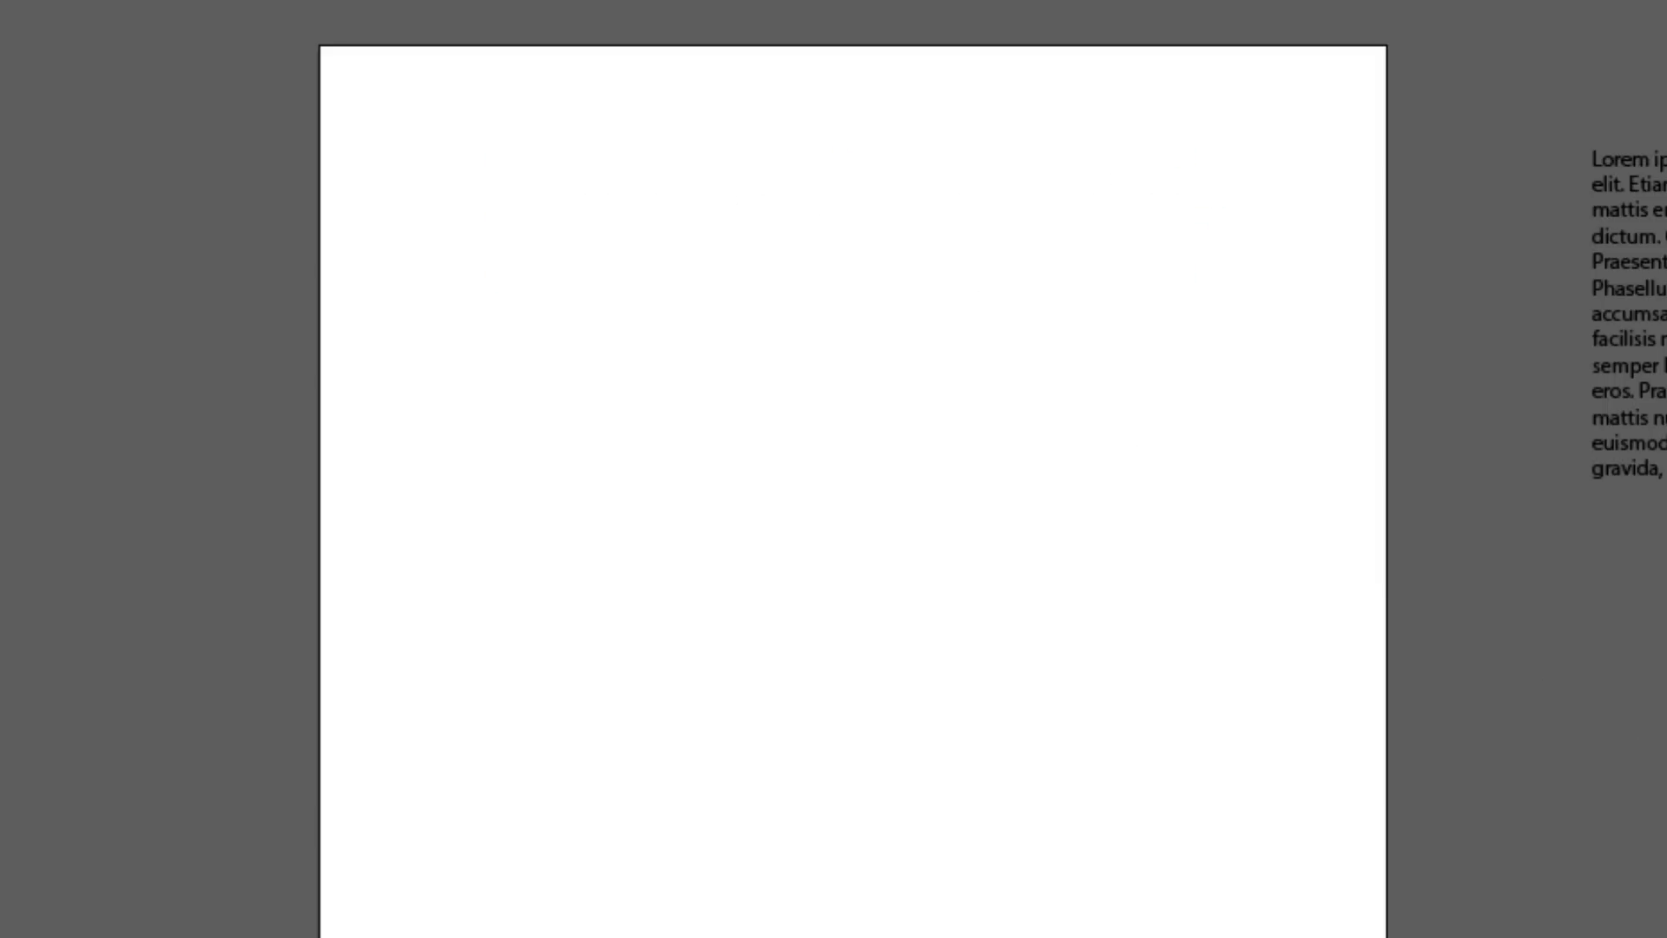
# Move the Lorem ipsum frame onto the artboard, select its text, then delete the frame.
pyautogui.moveTo(1650, 330); pyautogui.dragTo(507, 280)
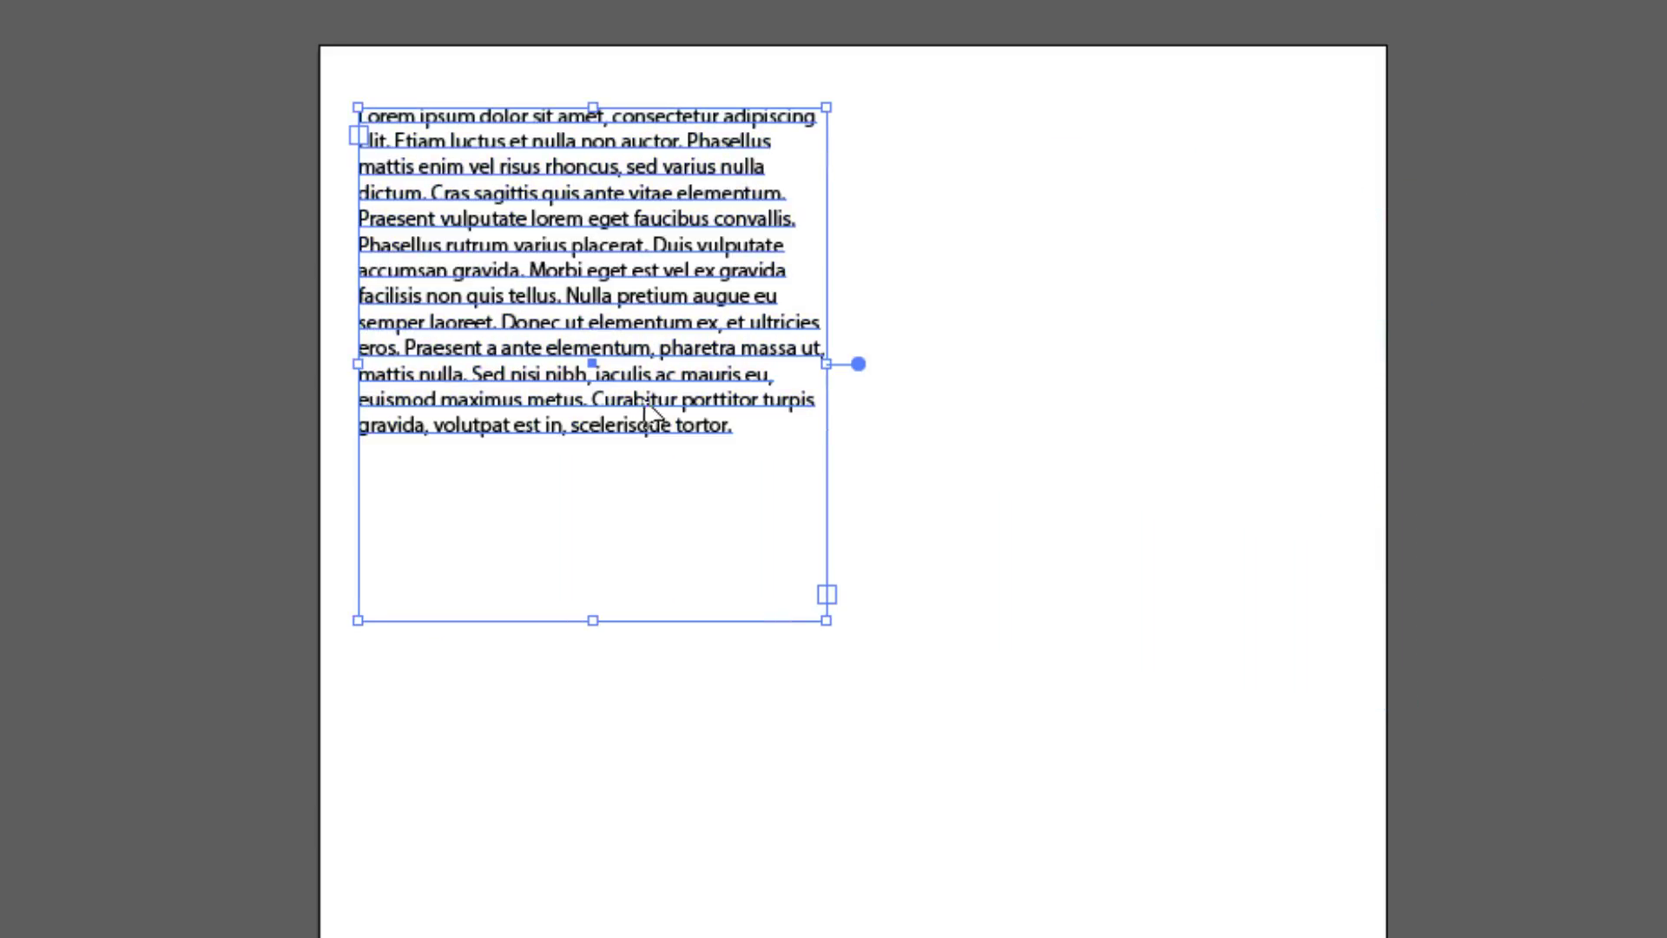
pyautogui.hotkey('ctrl', 'shift', 'a')
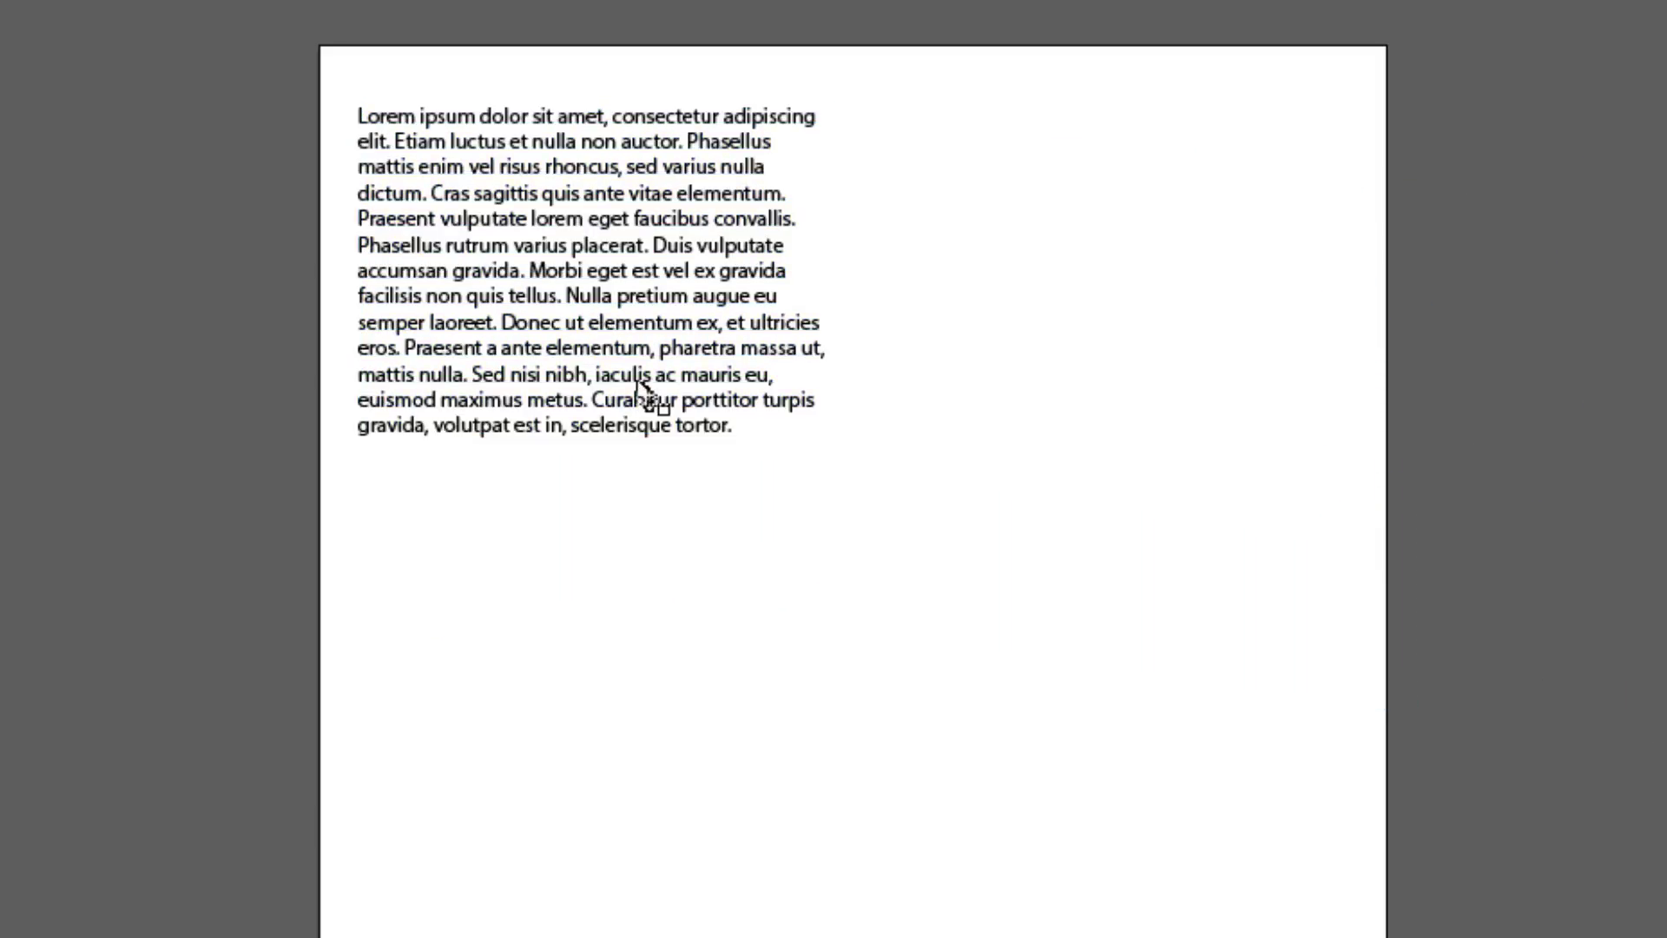
pyautogui.doubleClick(642, 400)
pyautogui.hotkey('ctrl', 'a')
pyautogui.hotkey('ctrl', 'c')
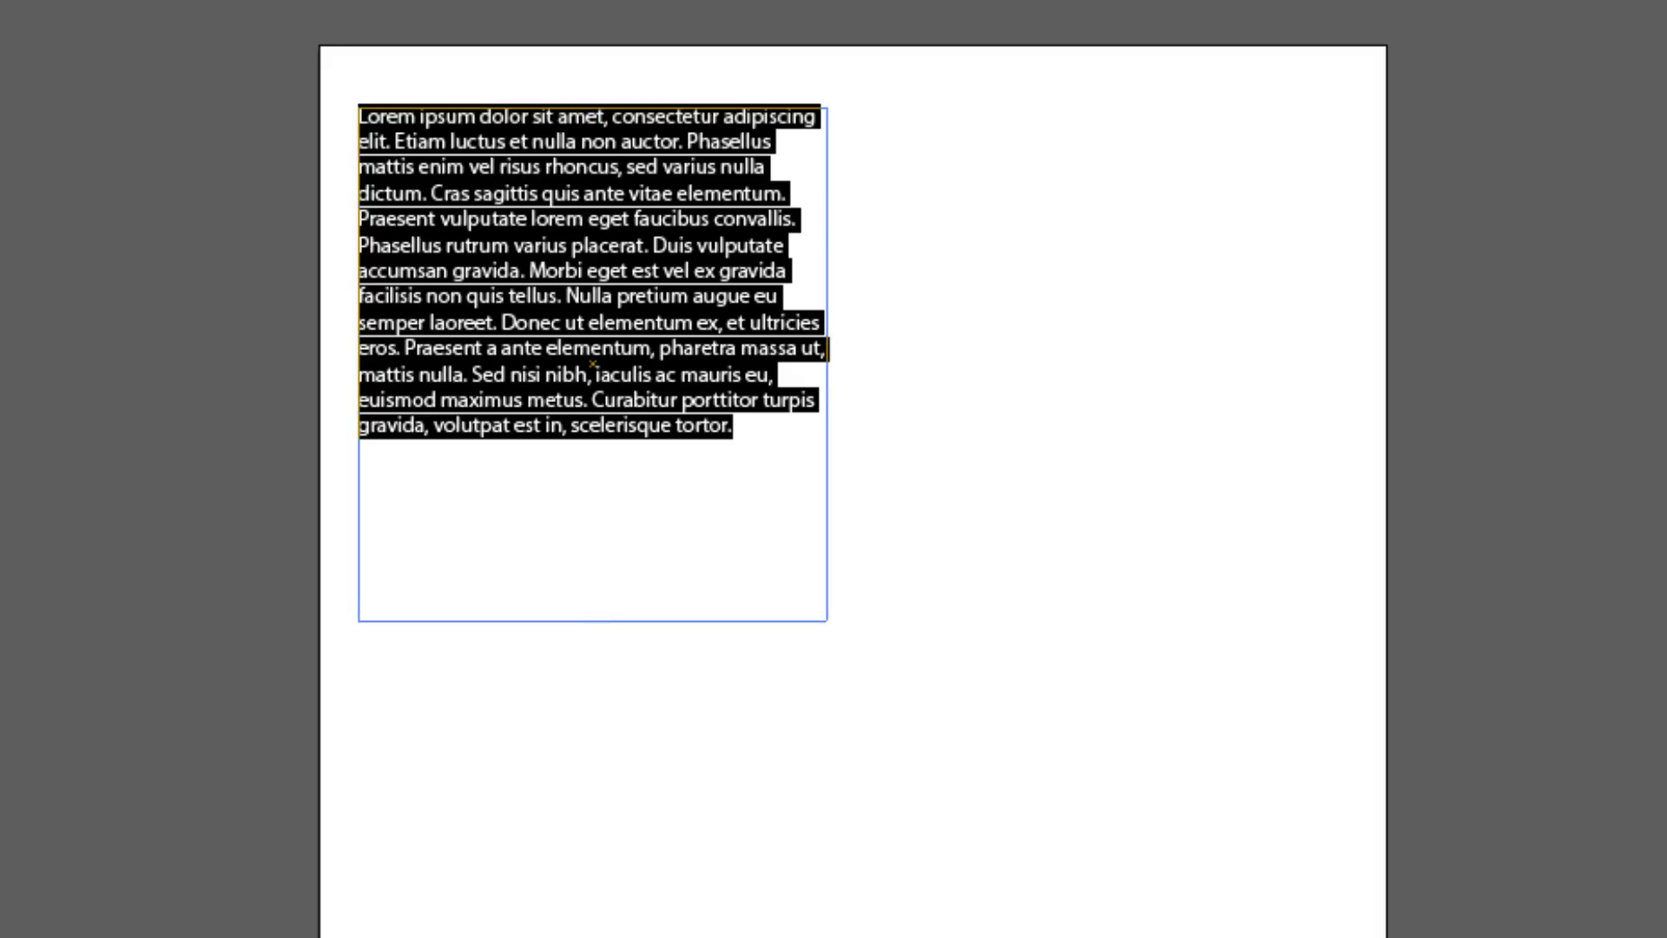
pyautogui.press('Escape')
pyautogui.click(1197, 403)
pyautogui.click(540, 278)
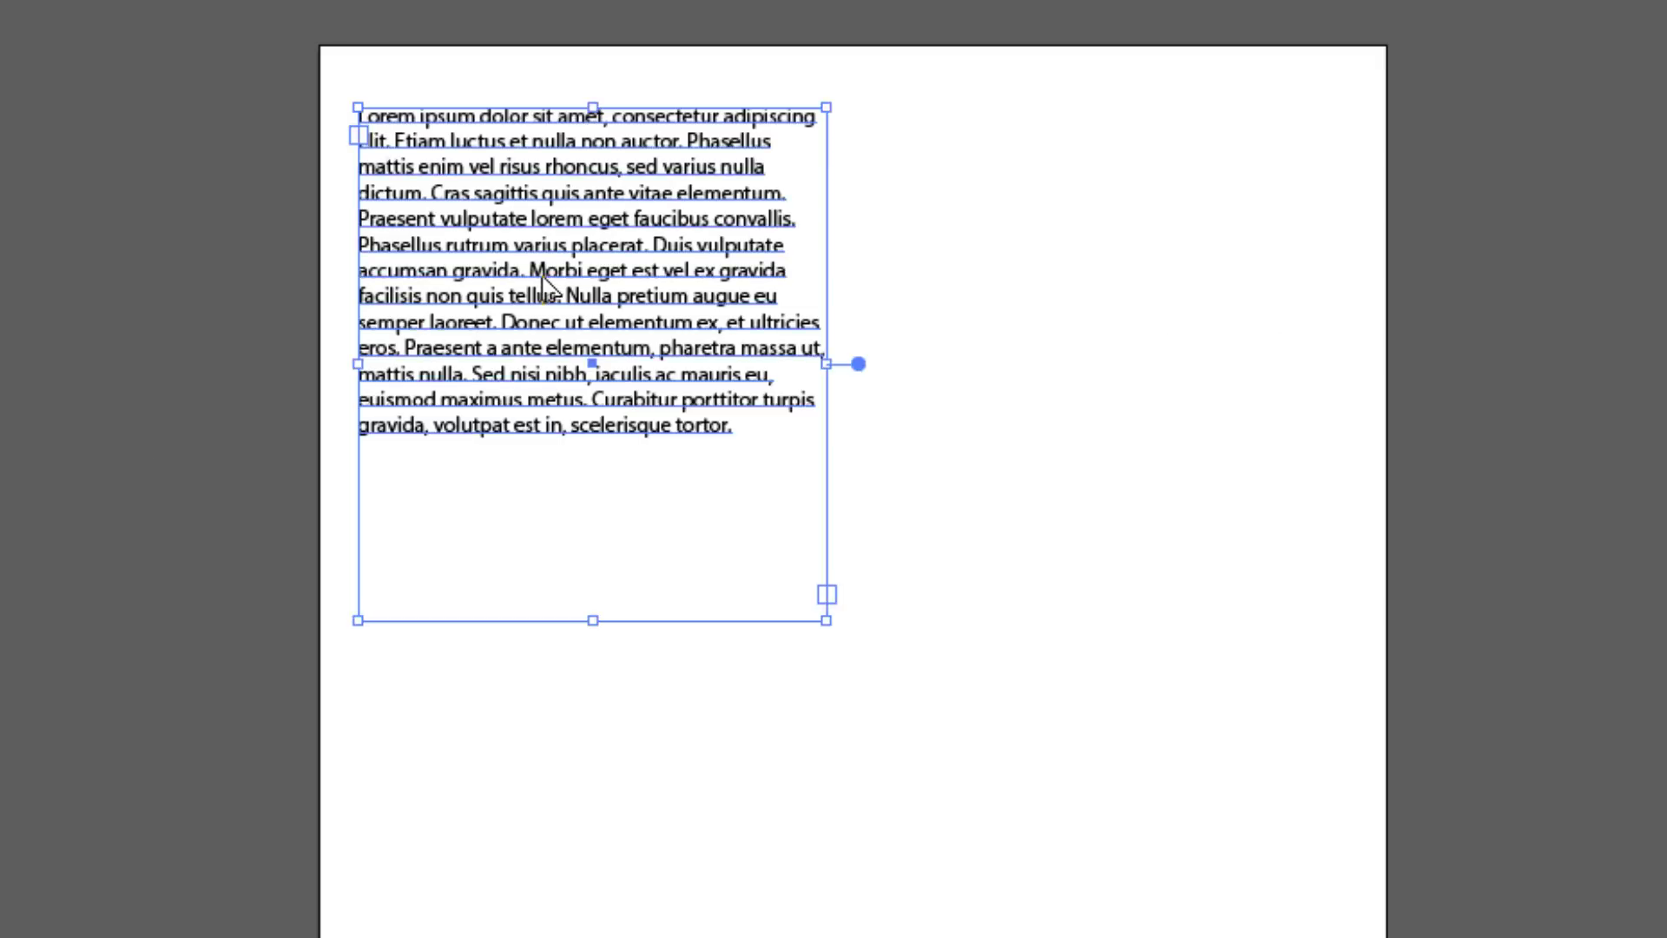
pyautogui.press('Delete')
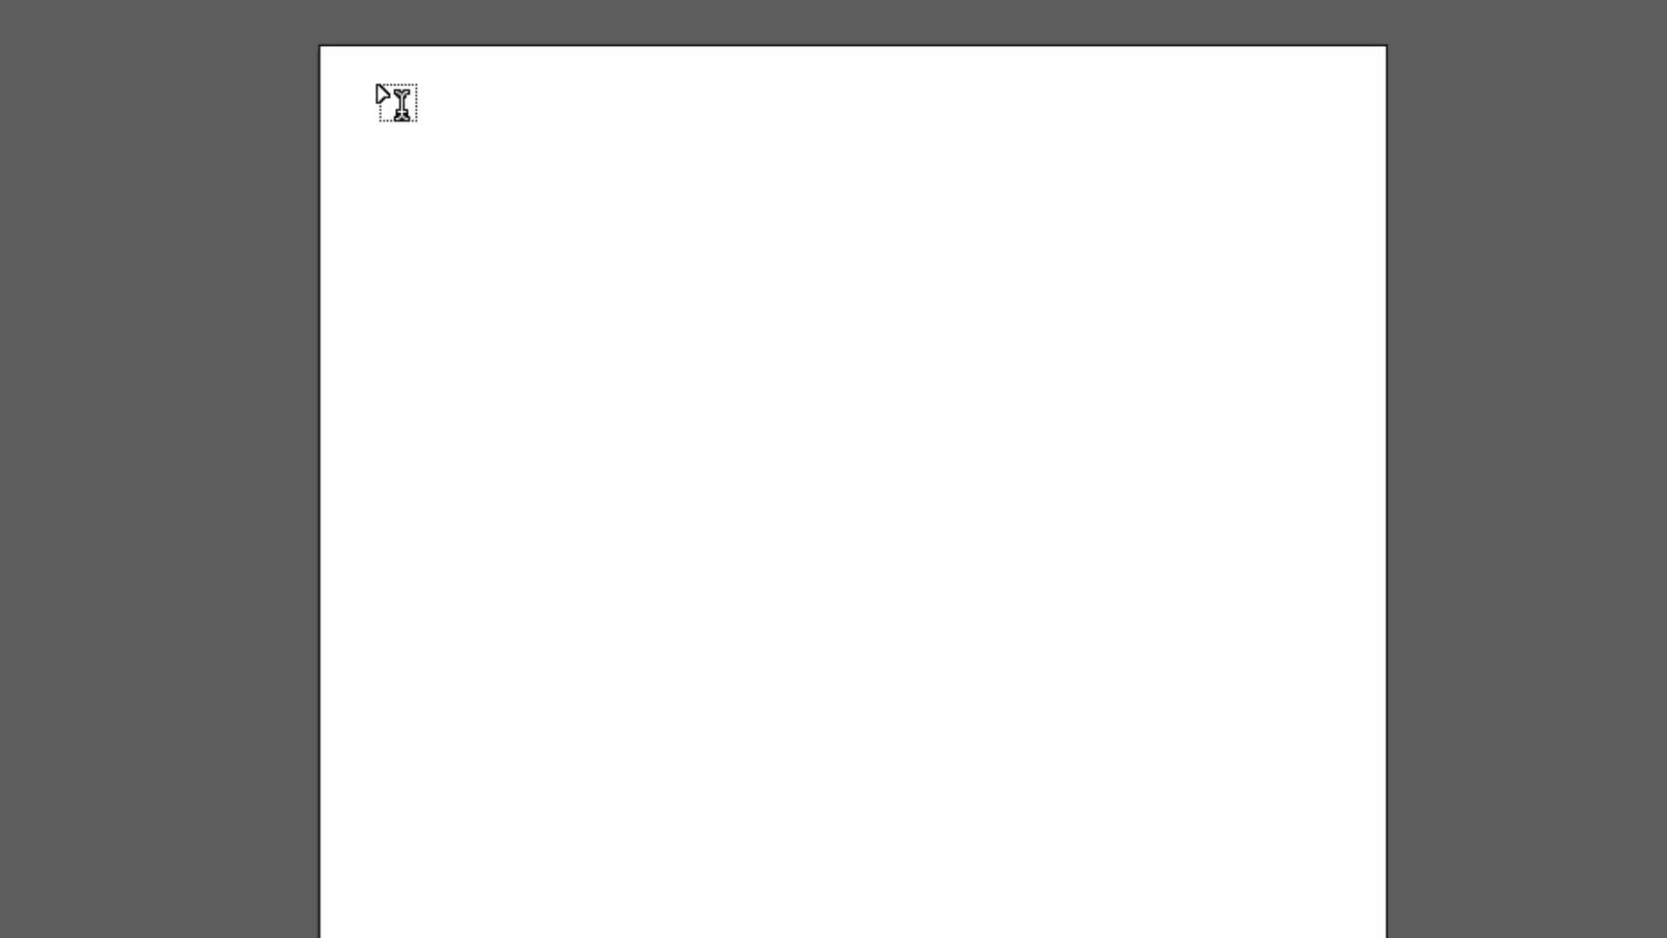
# Draw an area text frame at the artboard's top left and paste the Lorem ipsum text.
pyautogui.click(356, 76)
pyautogui.moveTo(394, 100)
pyautogui.mouseDown()
pyautogui.moveTo(574, 544)
pyautogui.moveTo(761, 601)
pyautogui.mouseUp()
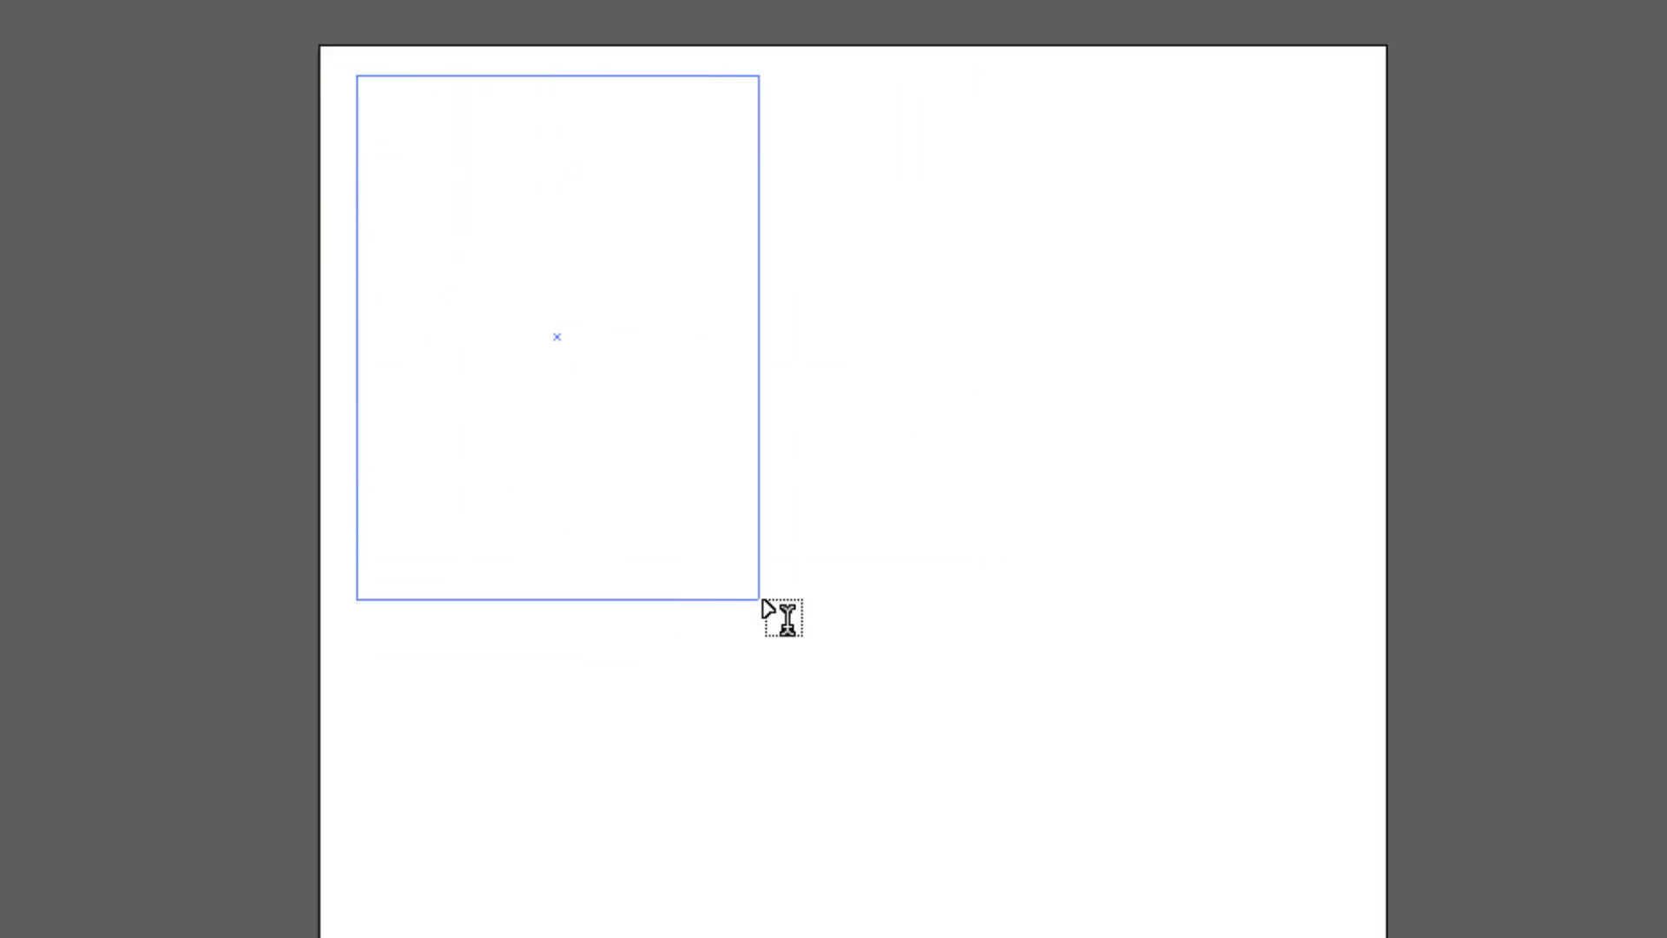
pyautogui.moveTo(767, 609); pyautogui.dragTo(643, 668)
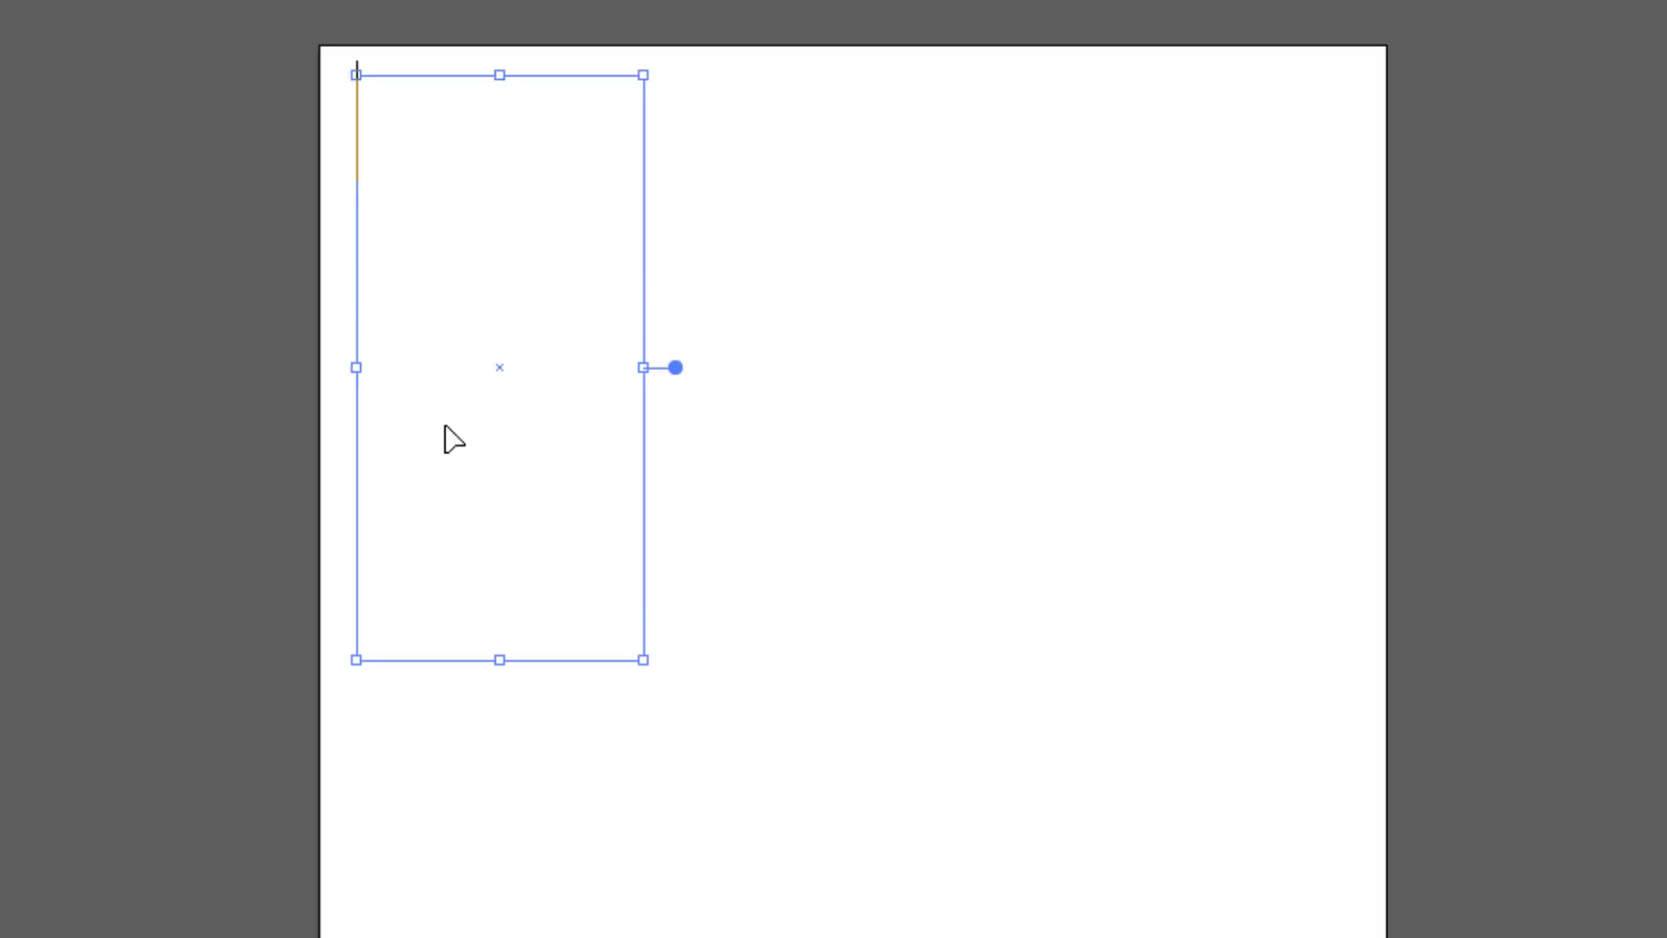
pyautogui.hotkey('ctrl', 'v')
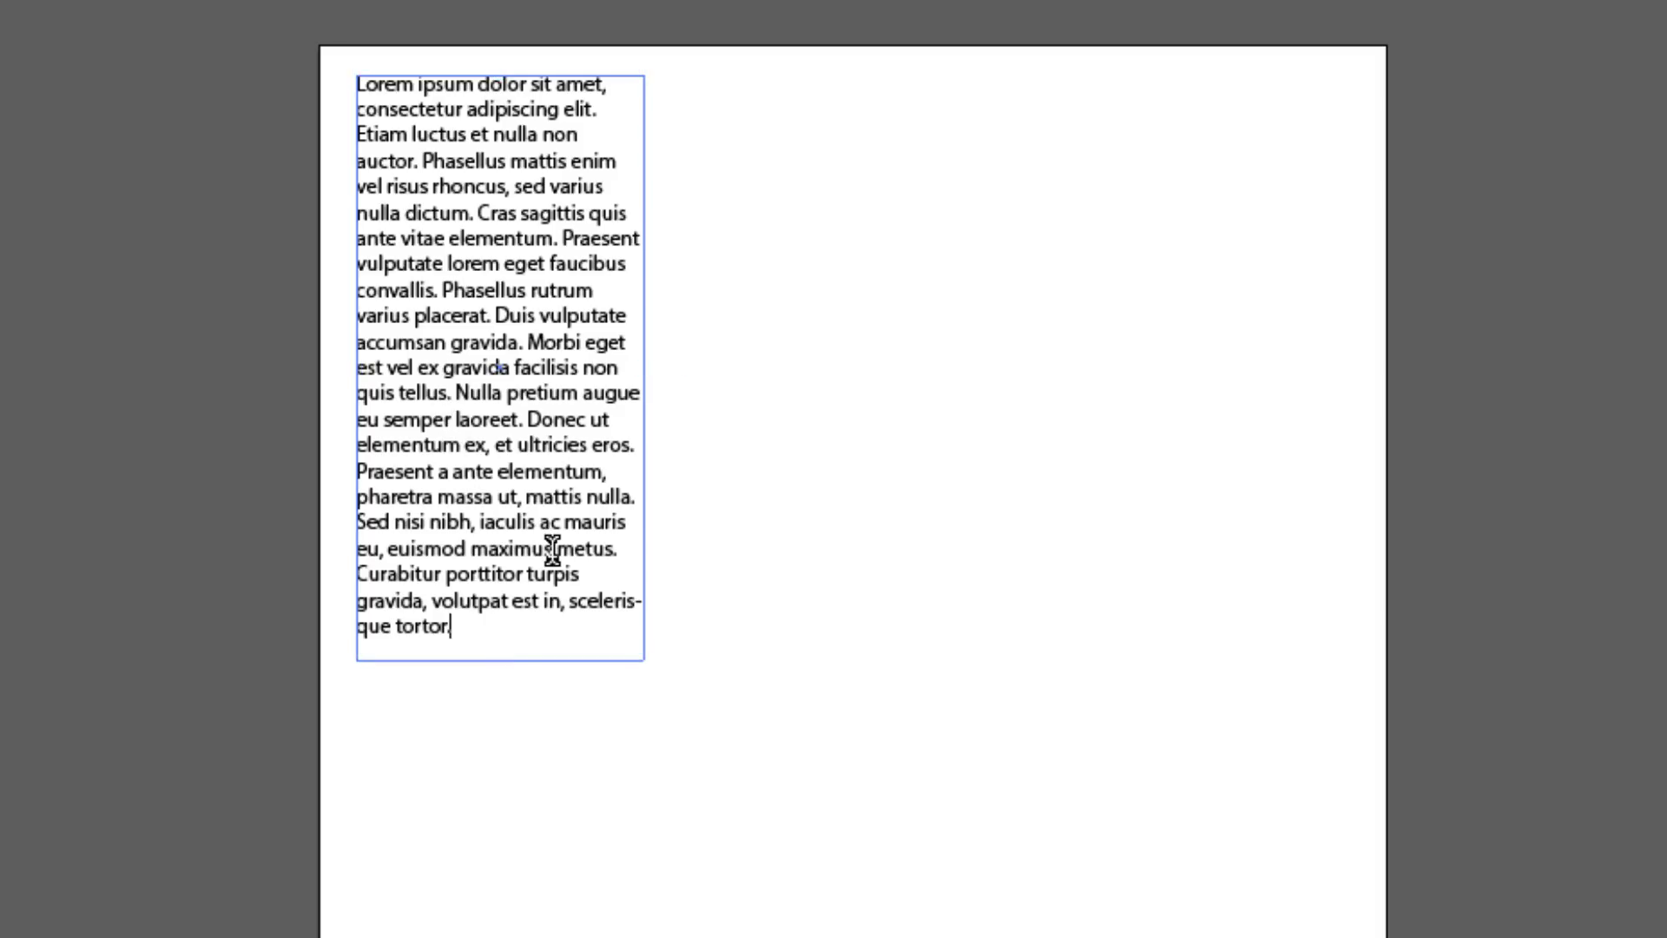
pyautogui.press('Escape')
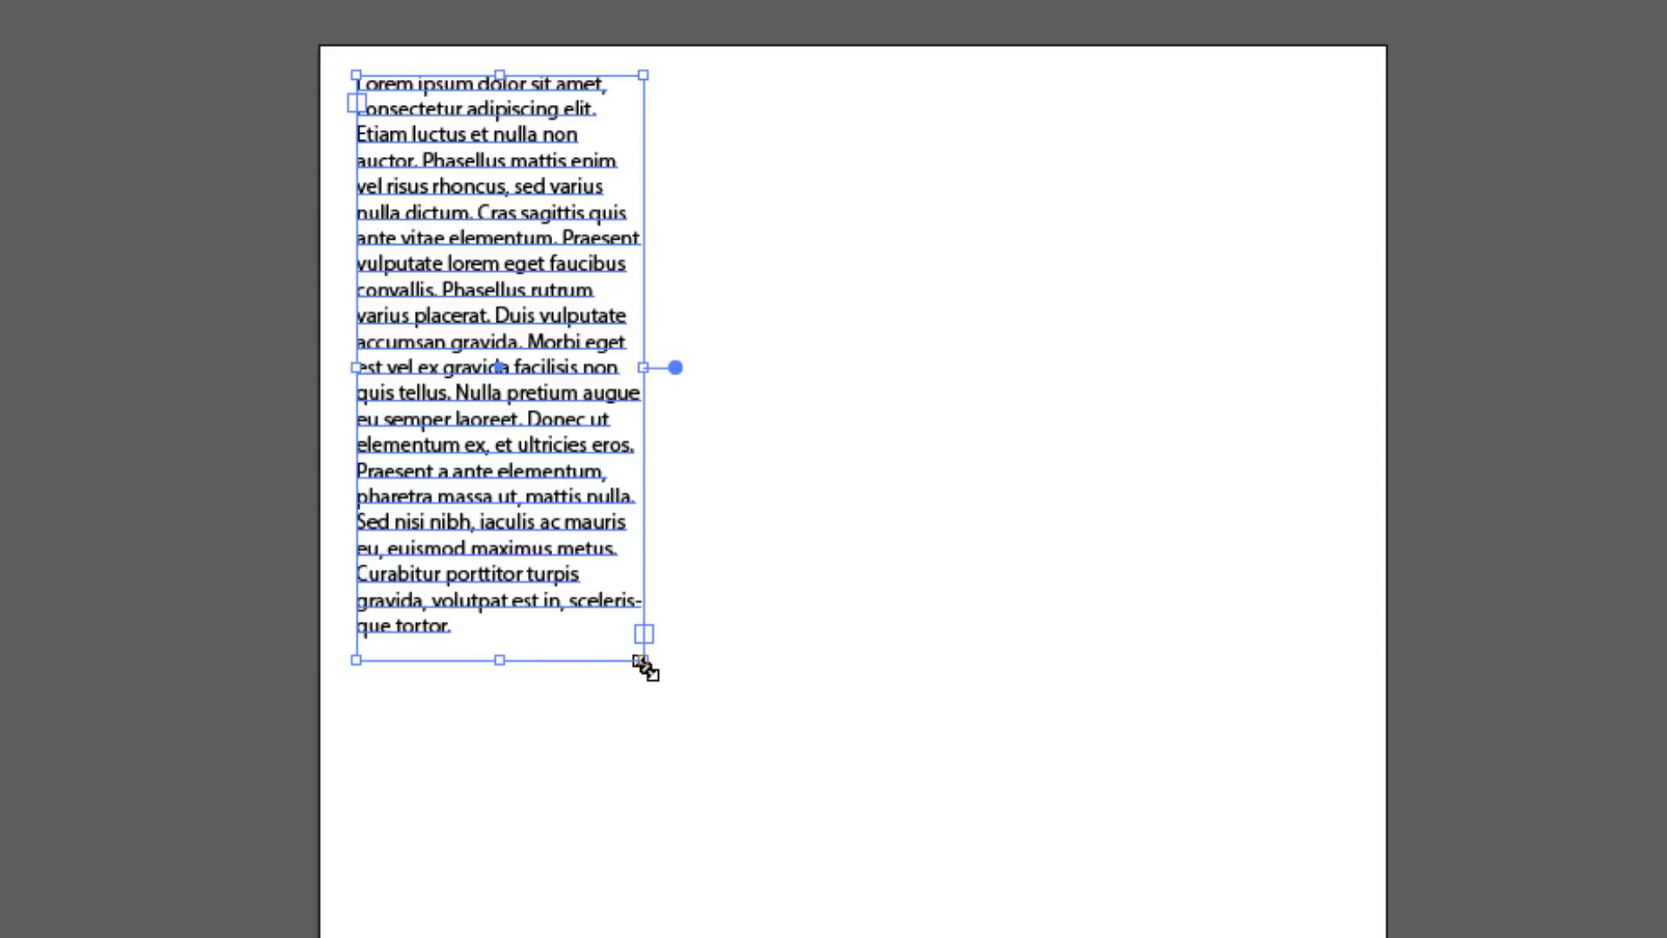
# Resize the Lorem ipsum frame into a tall, narrow text column.
pyautogui.moveTo(645, 665); pyautogui.dragTo(659, 722)
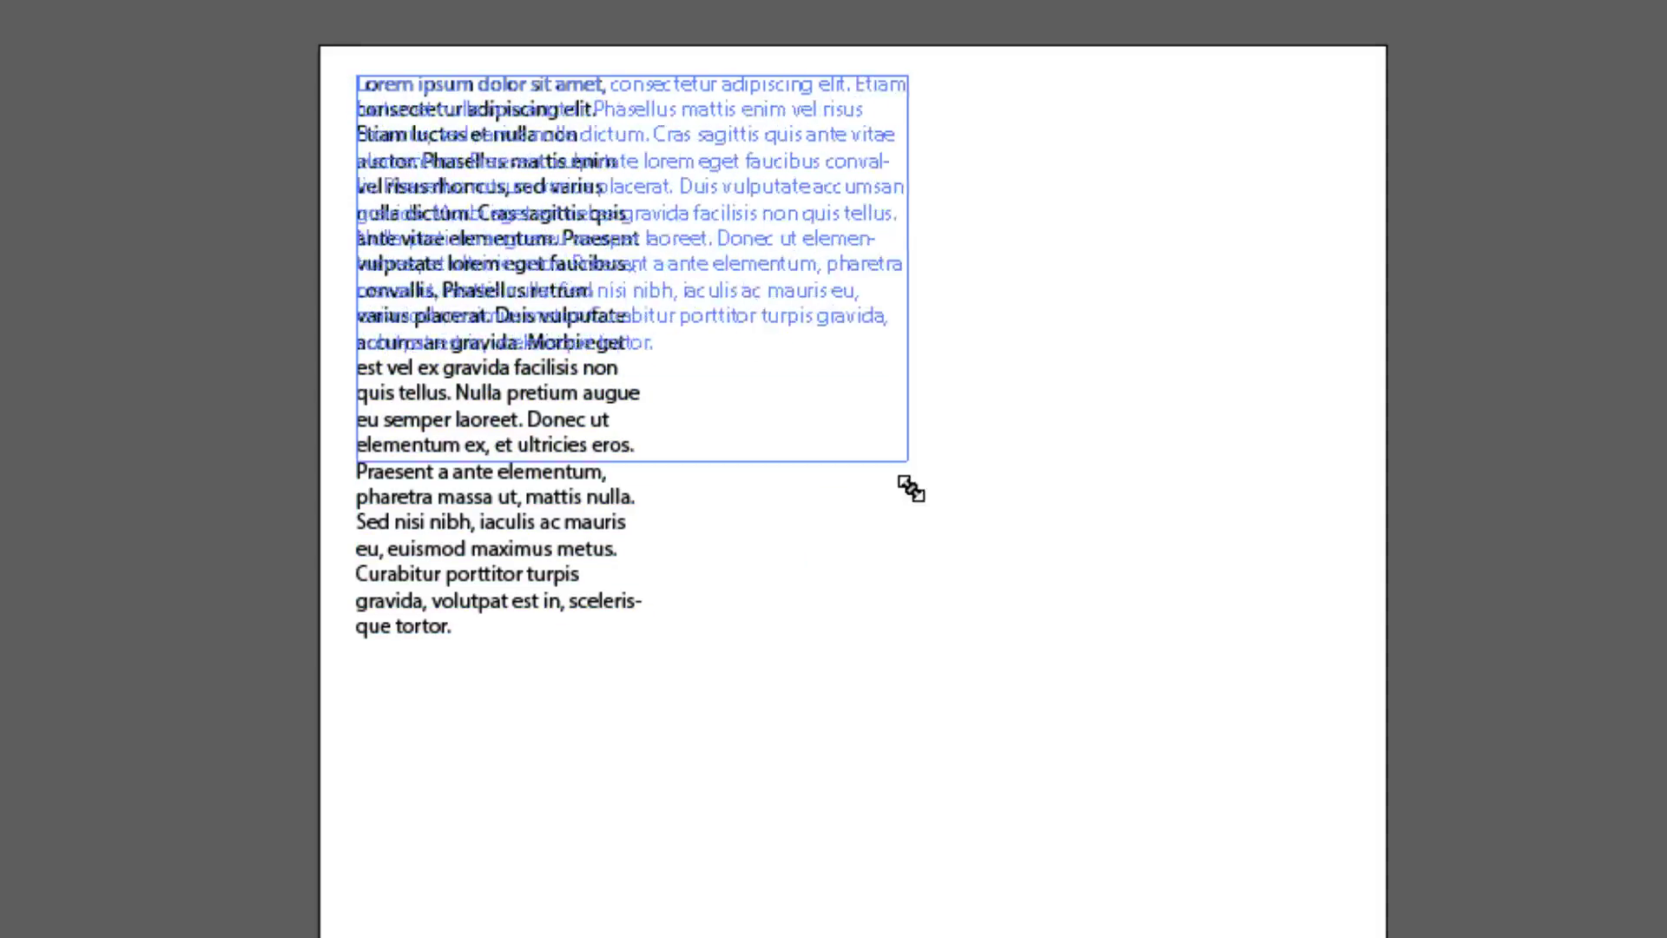
pyautogui.moveTo(659, 722)
pyautogui.mouseDown()
pyautogui.moveTo(816, 724)
pyautogui.moveTo(738, 779)
pyautogui.moveTo(794, 771)
pyautogui.mouseUp()
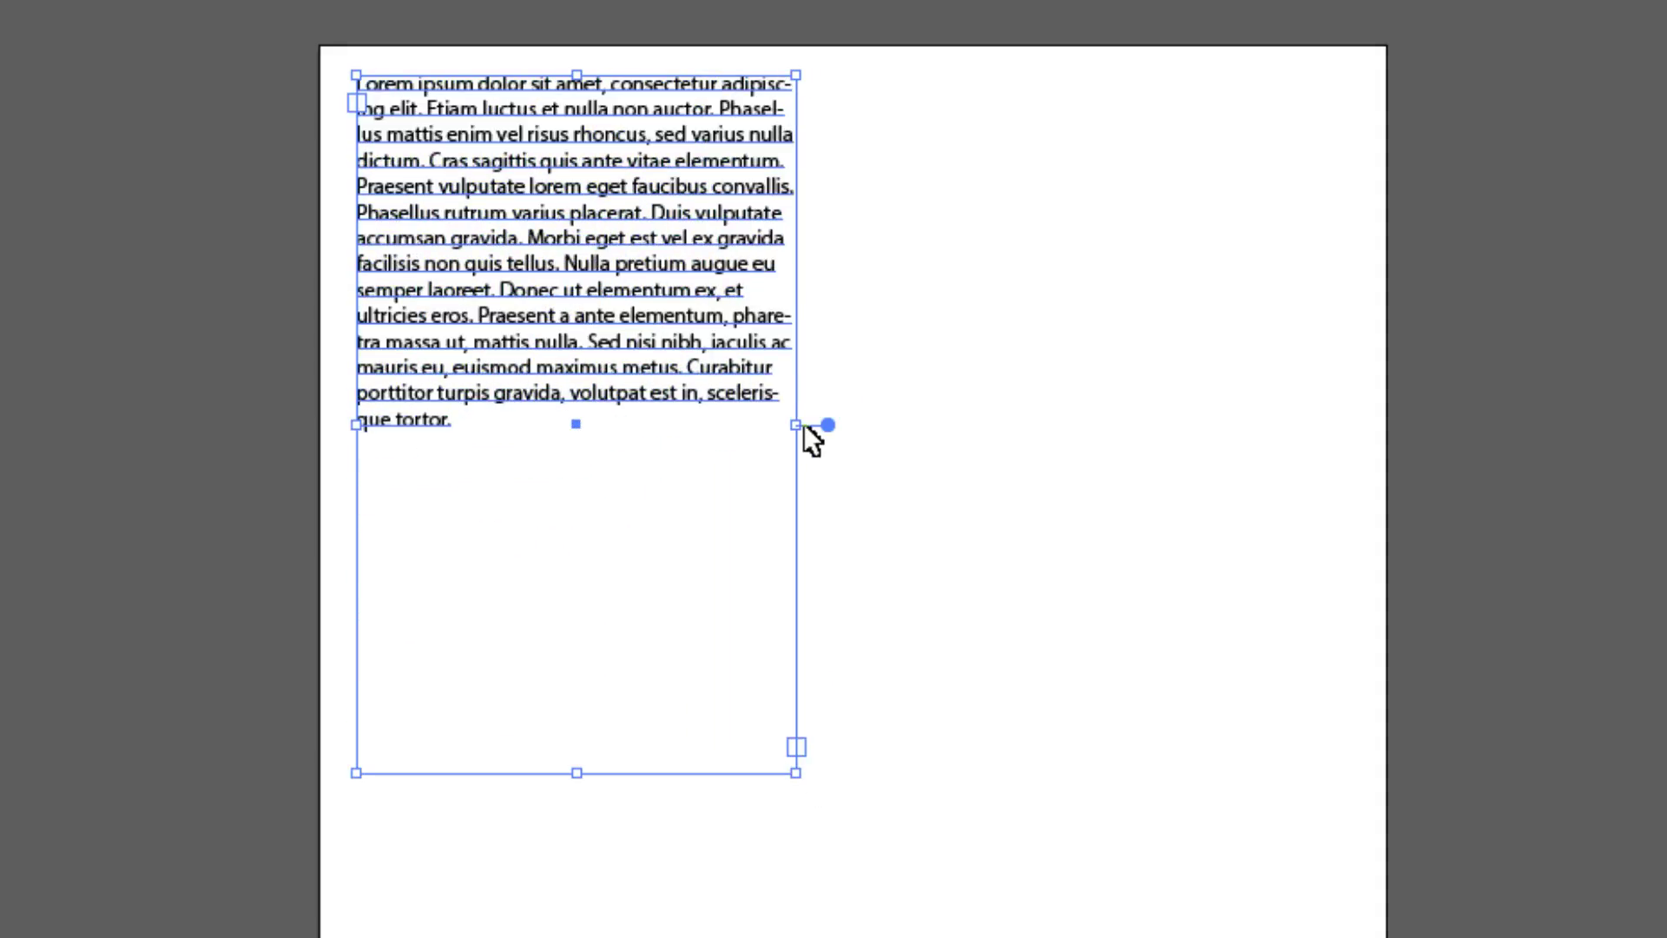
pyautogui.moveTo(797, 423); pyautogui.dragTo(627, 425)
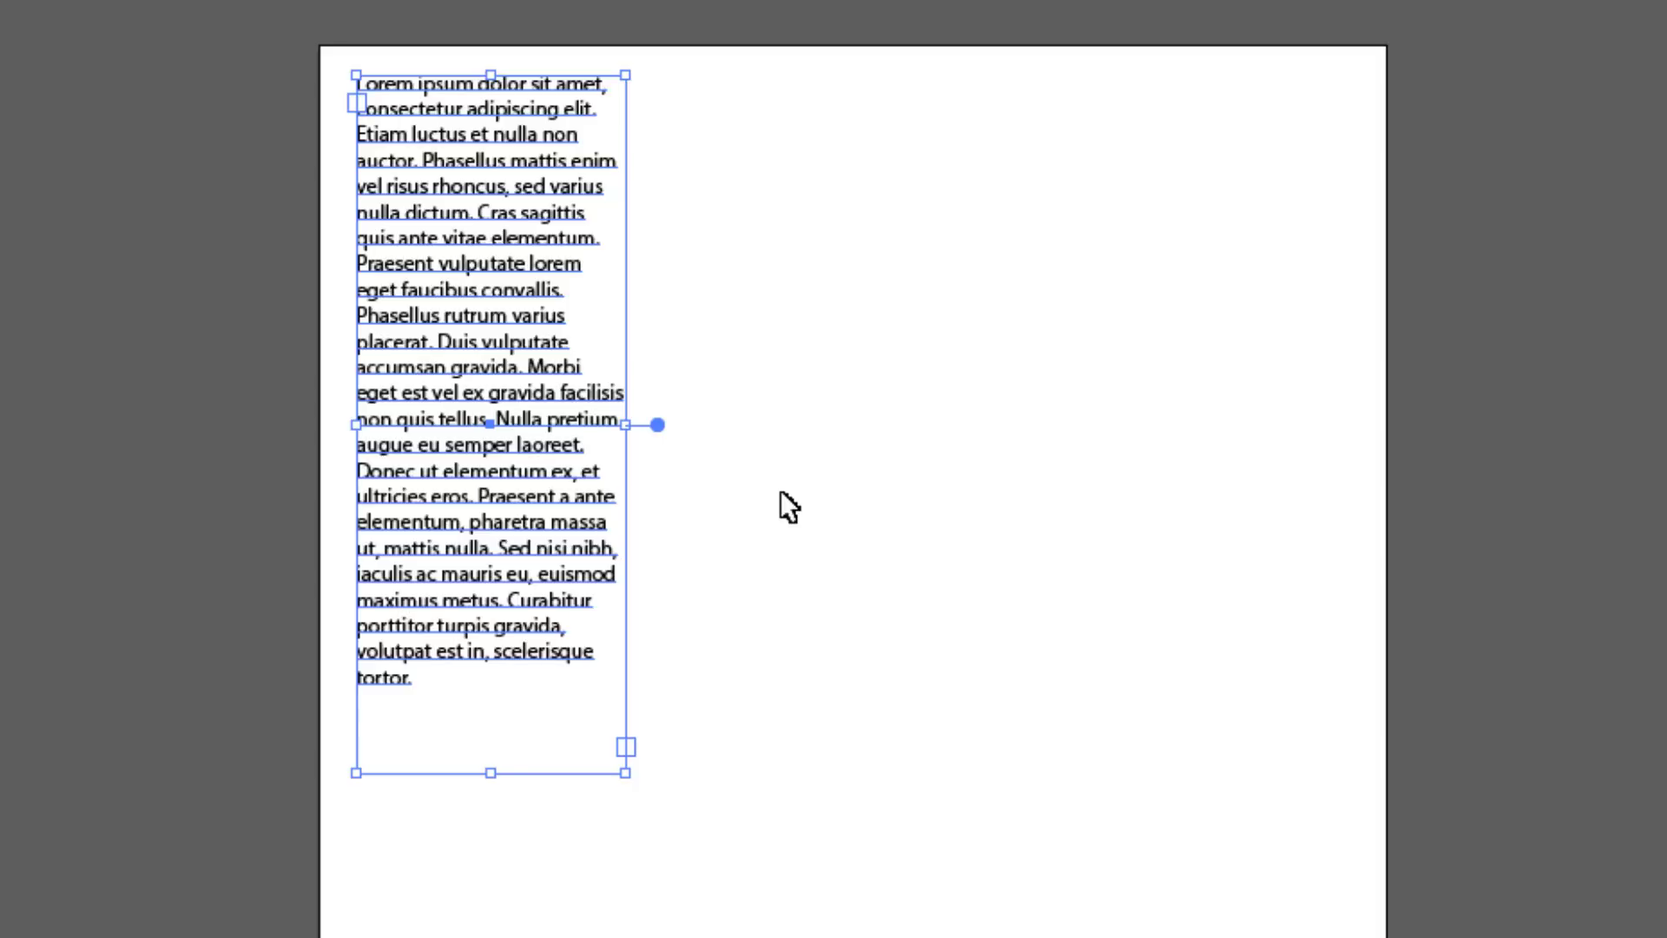
# Paste the Lorem ipsum text as a single point-text line at the top right.
pyautogui.doubleClick(493, 255)
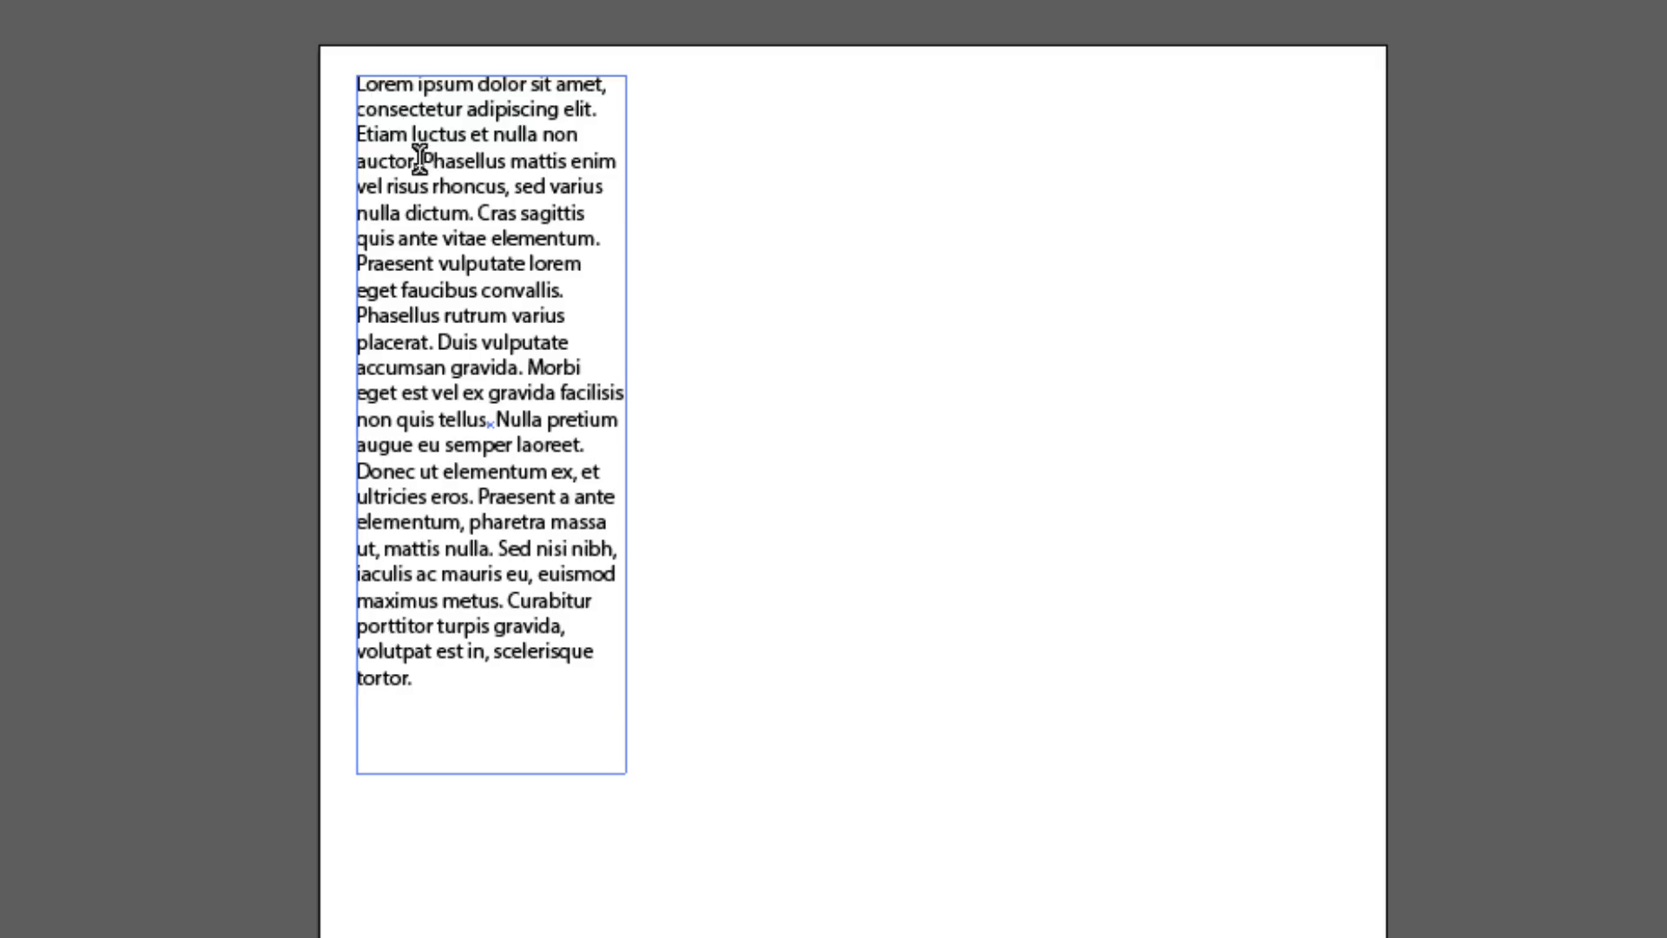
pyautogui.moveTo(357, 82); pyautogui.dragTo(673, 740)
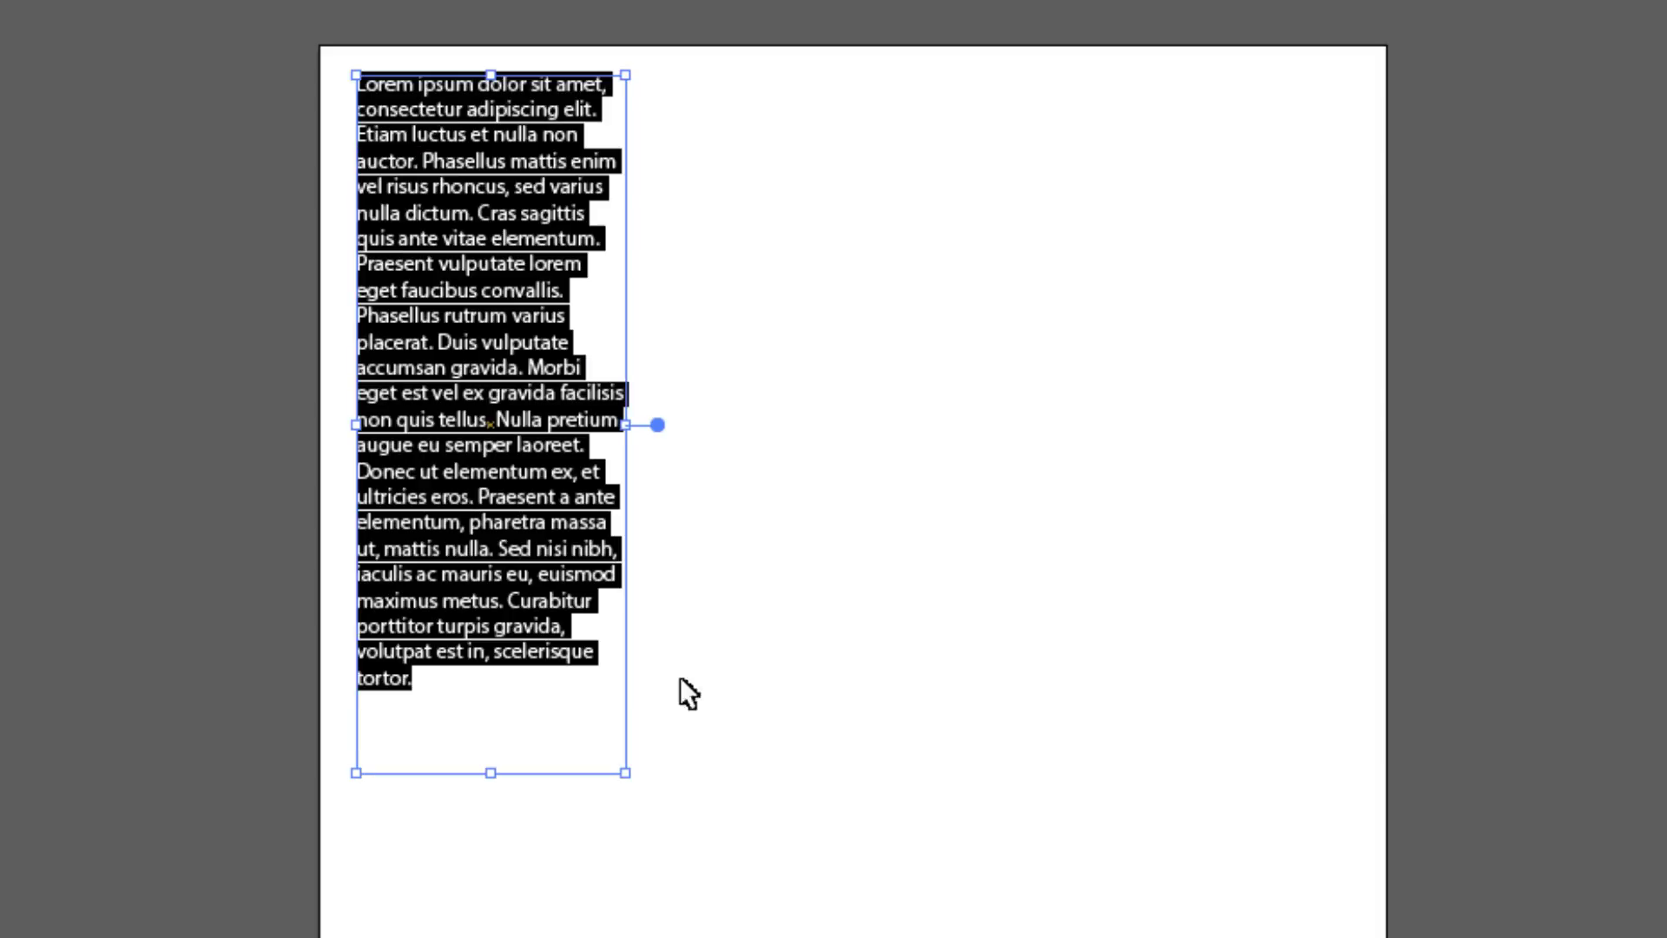
pyautogui.press('Escape')
pyautogui.click(850, 369)
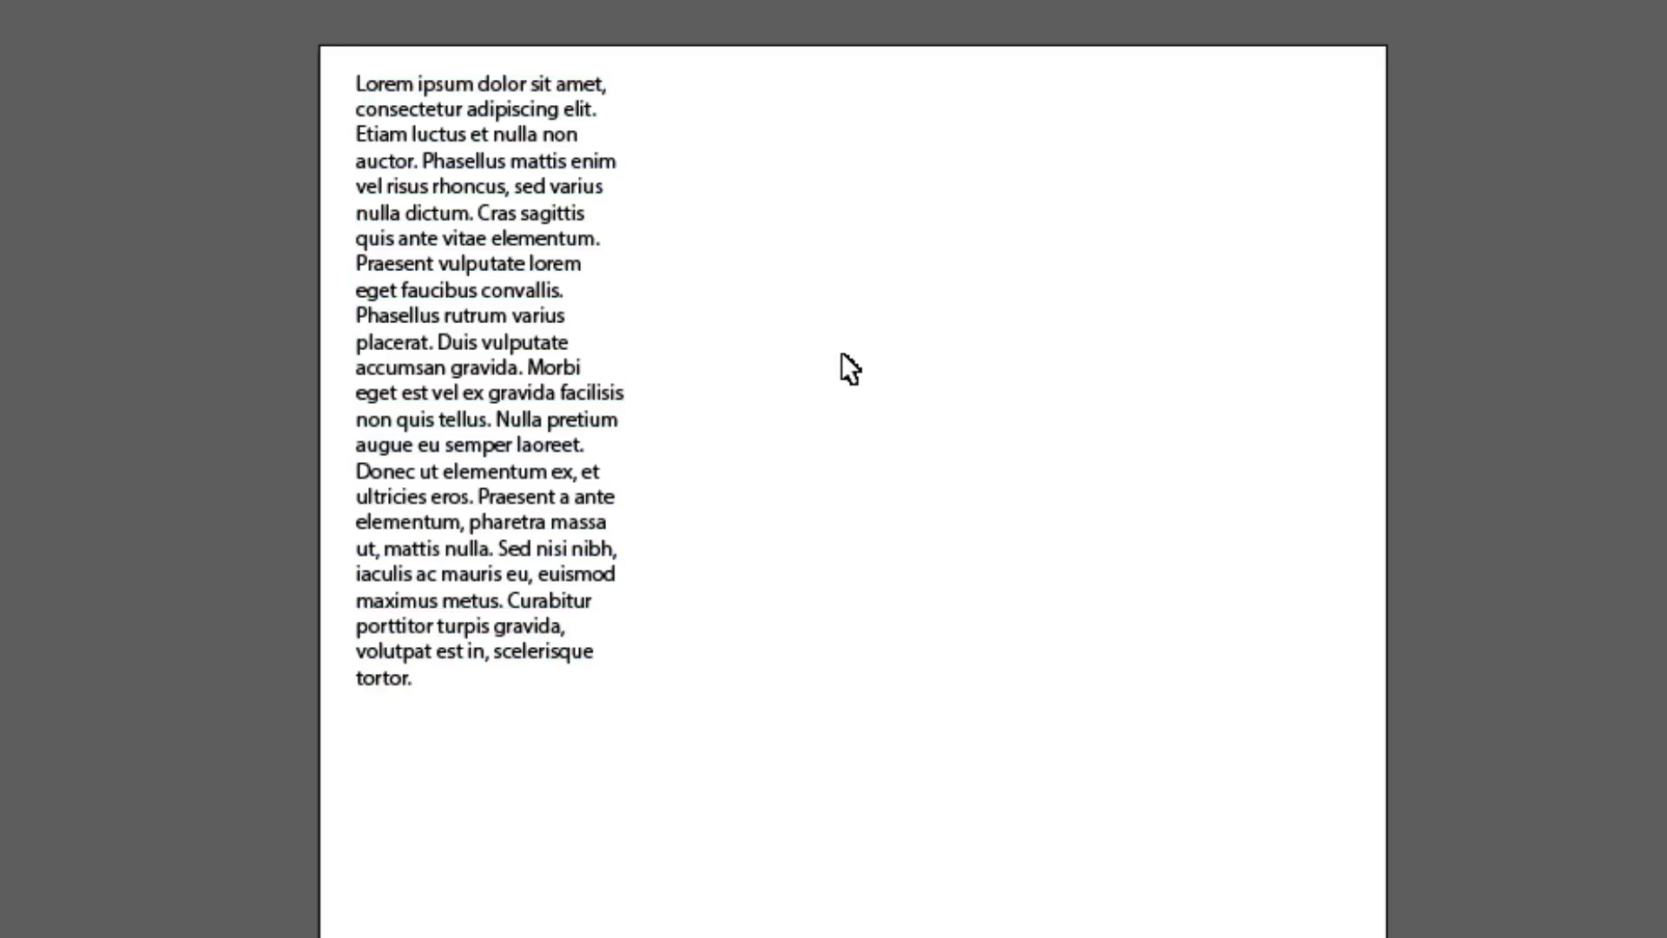
pyautogui.click(788, 139)
pyautogui.hotkey('ctrl', 'v')
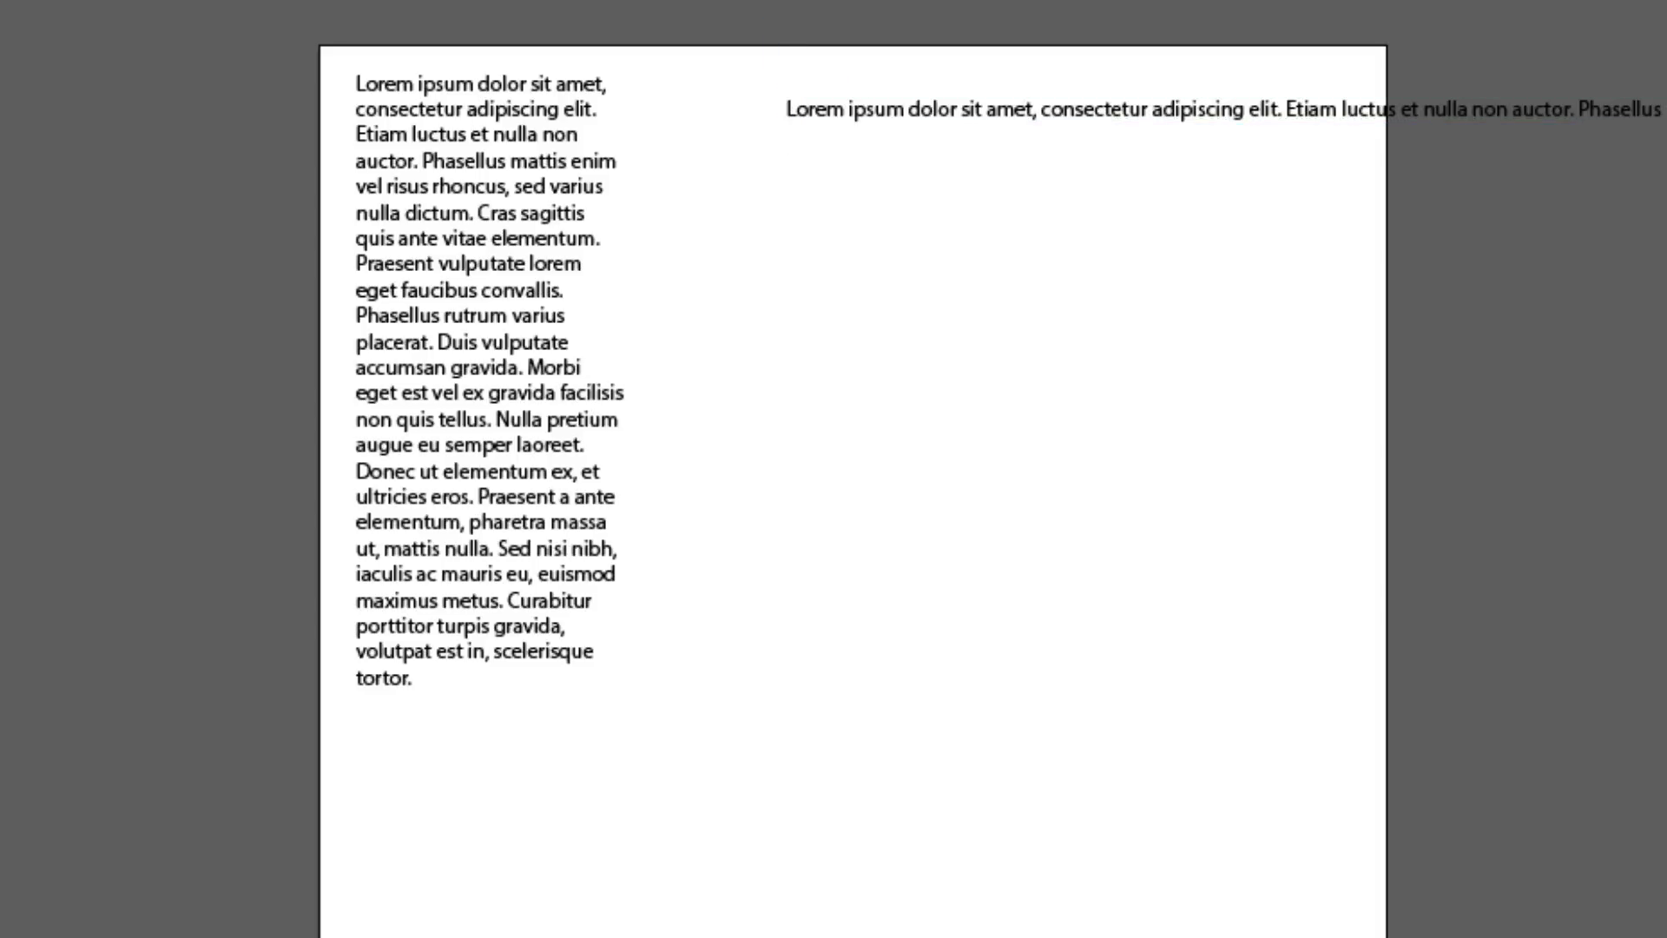
pyautogui.press('Escape')
pyautogui.moveTo(1253, 100)
pyautogui.mouseDown()
pyautogui.moveTo(941, 486)
pyautogui.moveTo(1355, 152)
pyautogui.moveTo(1215, 120)
pyautogui.mouseUp()
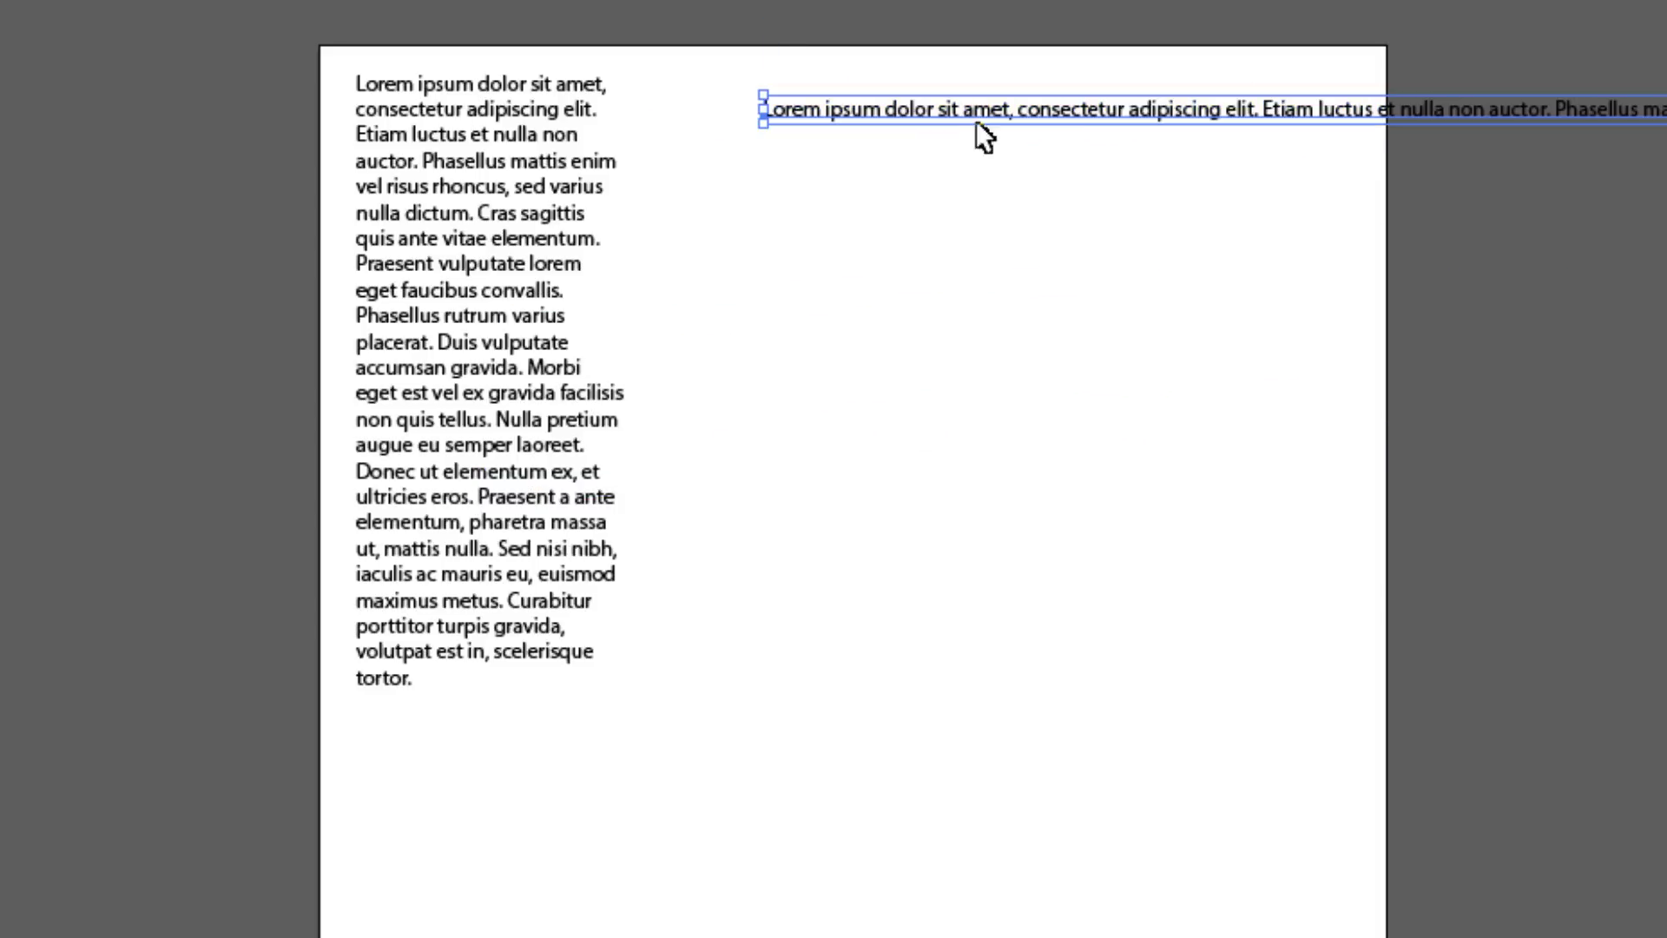
pyautogui.click(1030, 132)
# Insert line breaks after 'amet,', 'elit.' and further words to form a narrow column.
pyautogui.doubleClick(1019, 109)
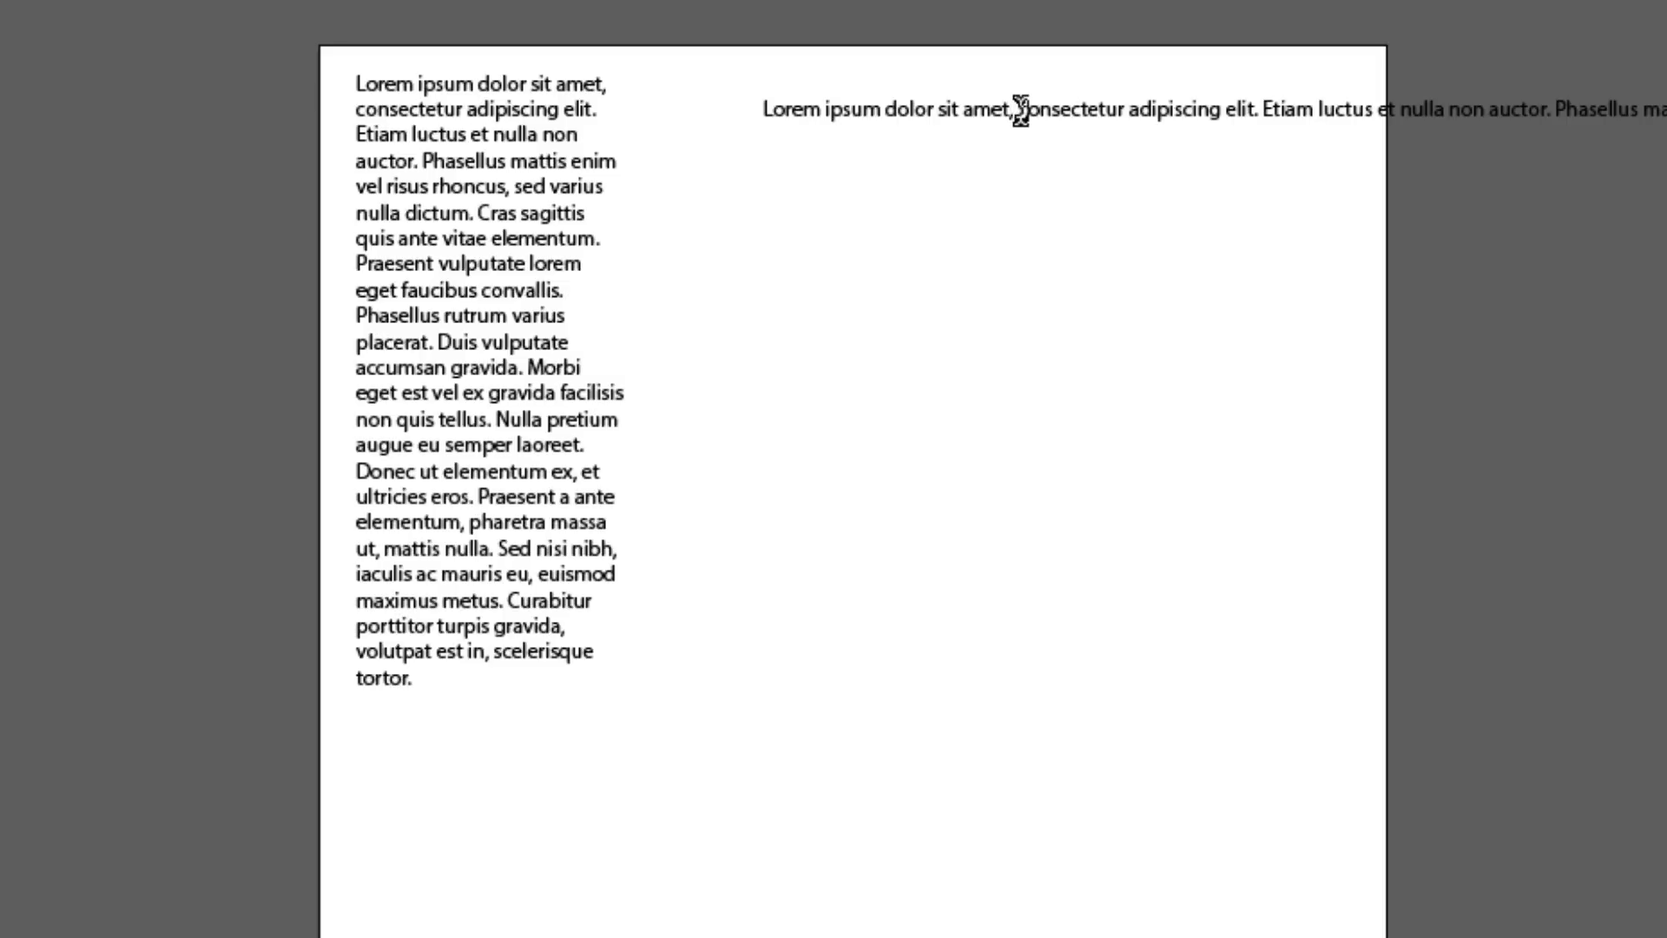
pyautogui.press('Return')
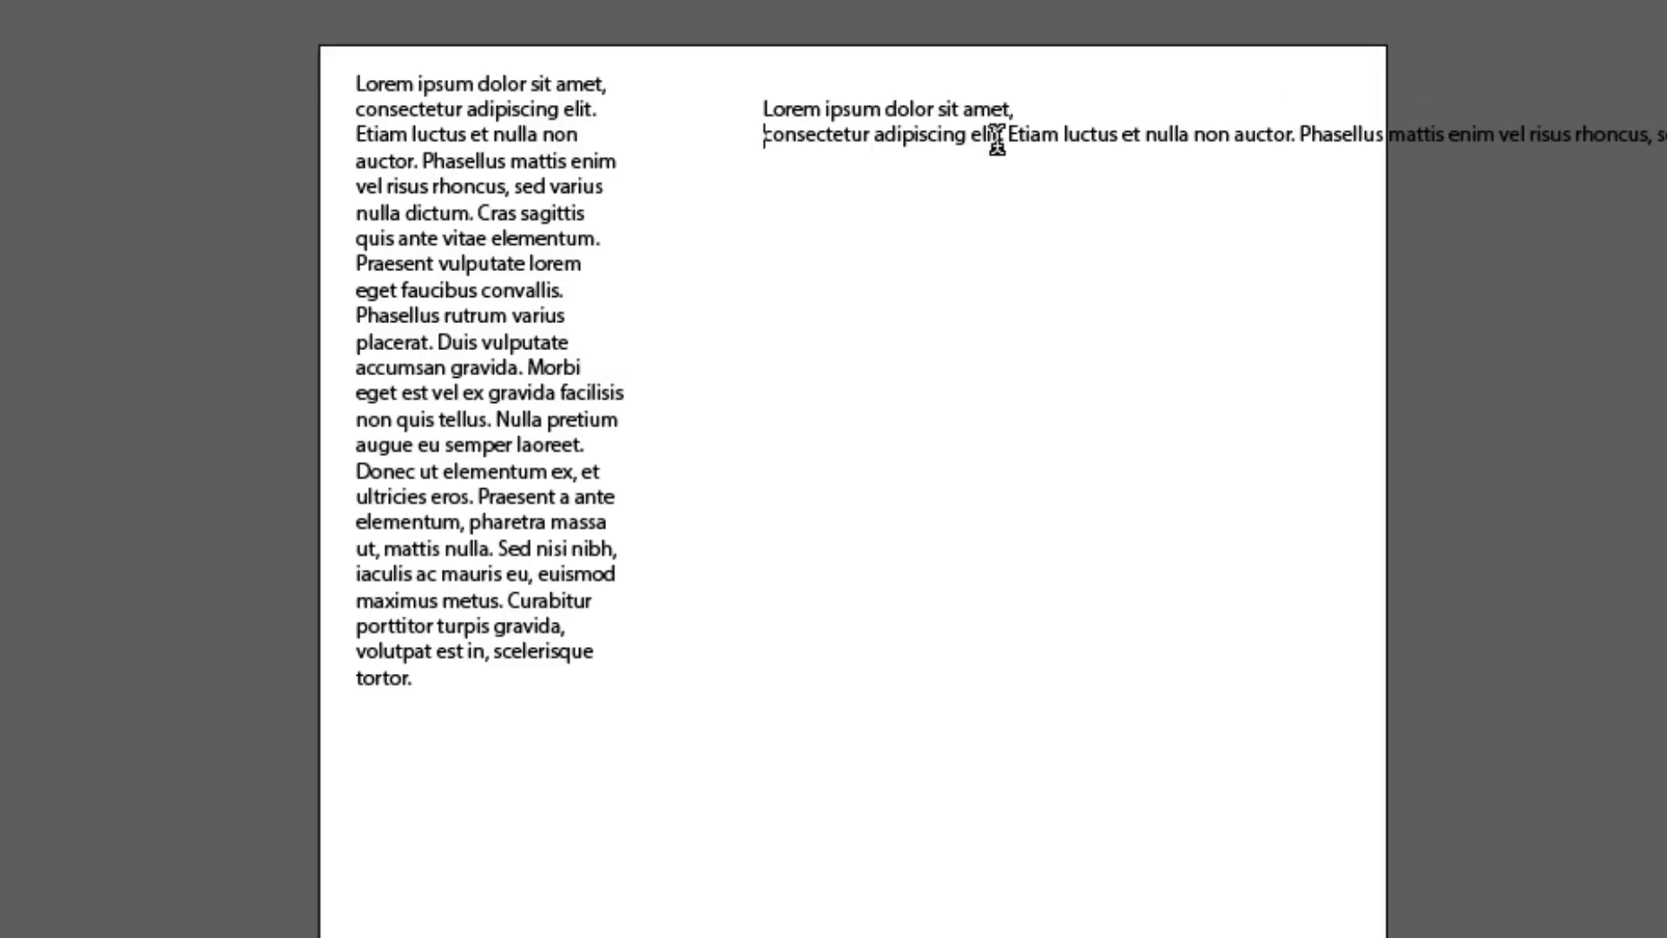
pyautogui.click(1005, 134)
pyautogui.press('Return')
pyautogui.press('Return')
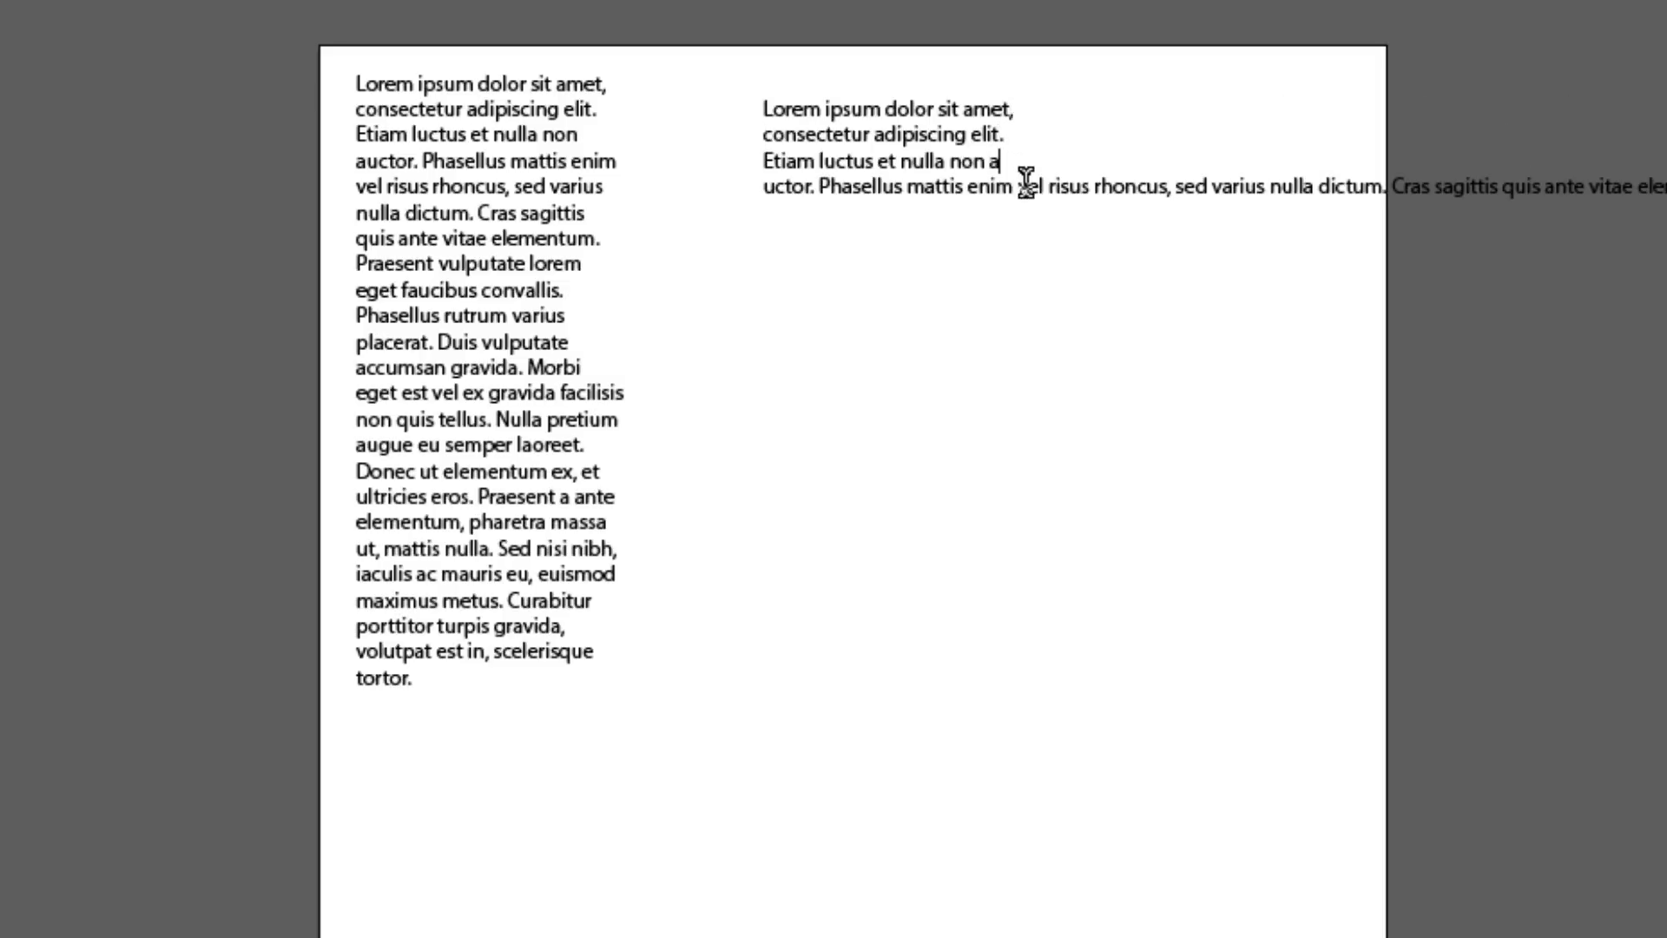
pyautogui.click(1029, 186)
pyautogui.press('Return')
pyautogui.click(1049, 213)
pyautogui.press('Return')
pyautogui.click(1114, 238)
pyautogui.press('Return')
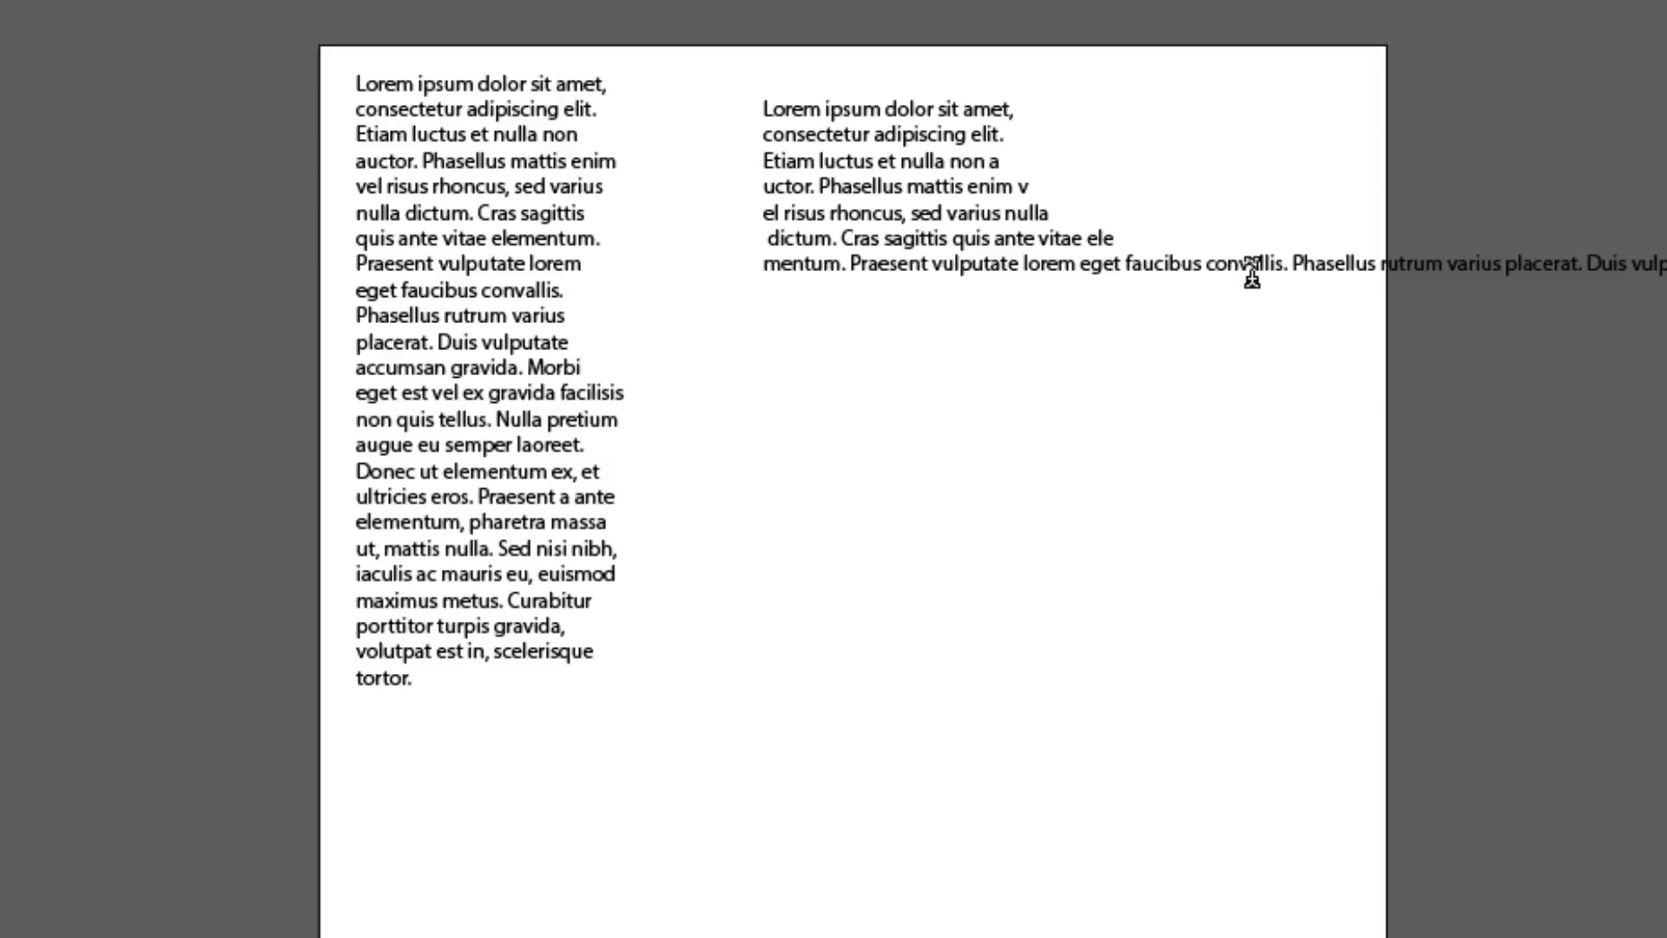
pyautogui.click(1240, 264)
pyautogui.press('Return')
pyautogui.click(1096, 290)
pyautogui.press('Return')
pyautogui.click(1140, 315)
pyautogui.press('Return')
pyautogui.click(1073, 342)
pyautogui.press('Return')
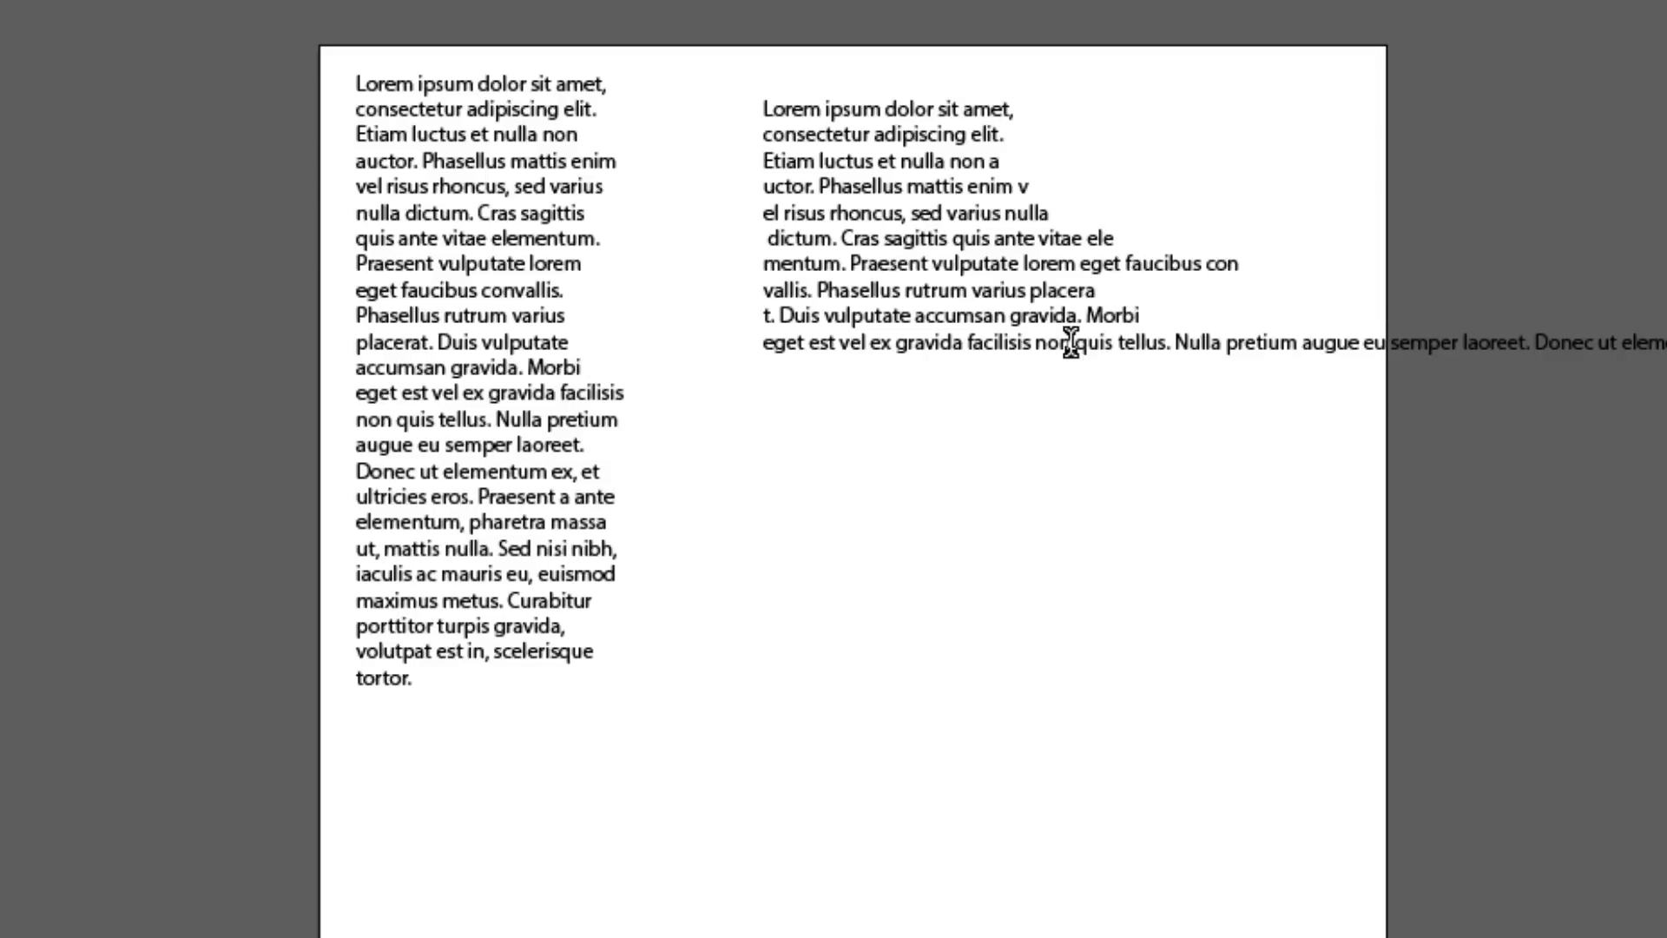
pyautogui.click(1171, 367)
pyautogui.press('Return')
pyautogui.click(1010, 393)
pyautogui.press('Return')
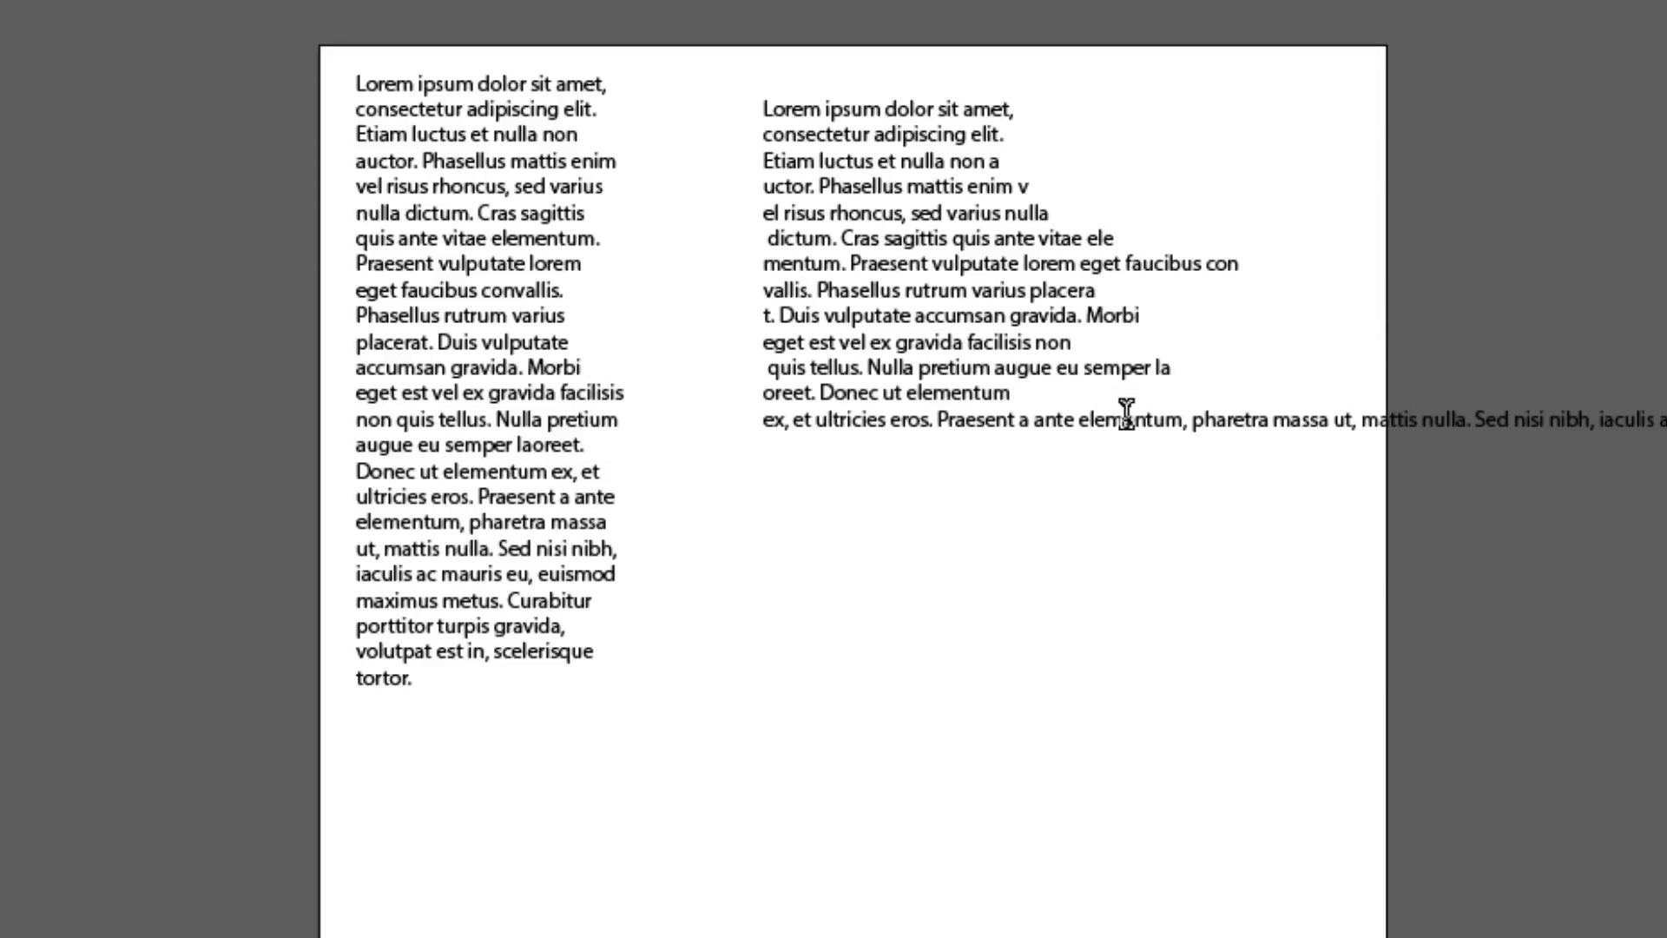
pyautogui.click(1124, 419)
pyautogui.press('Return')
pyautogui.click(999, 444)
pyautogui.press('Return')
pyautogui.click(1153, 470)
pyautogui.press('Return')
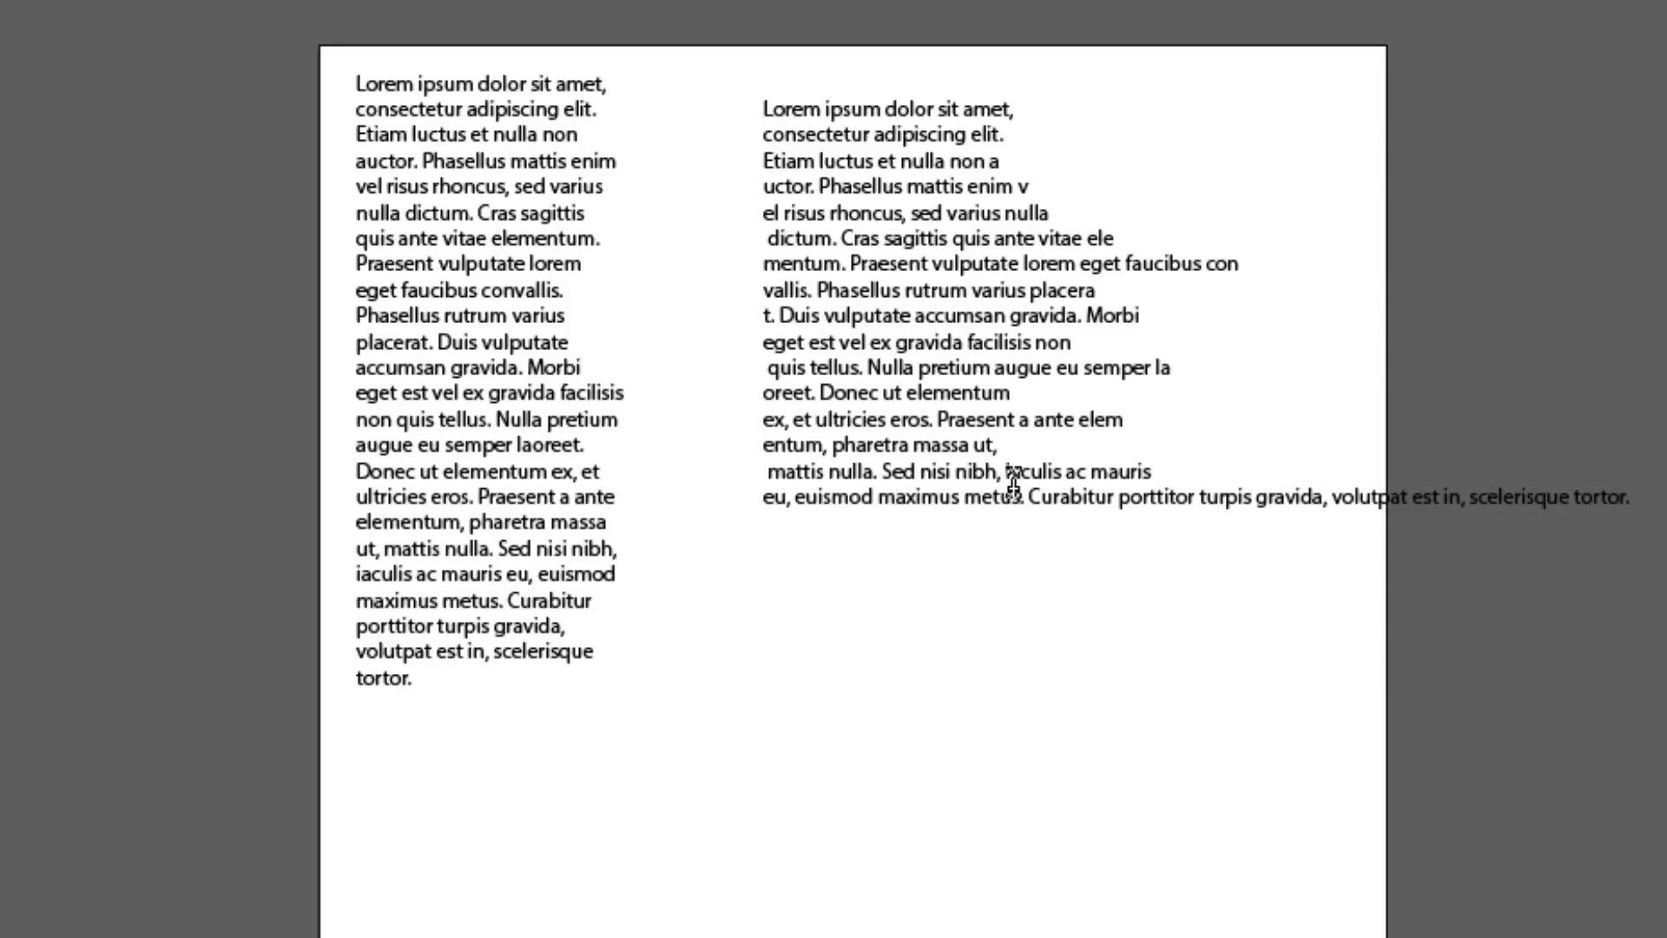
pyautogui.click(1019, 497)
pyautogui.press('Return')
pyautogui.click(1176, 522)
pyautogui.press('Return')
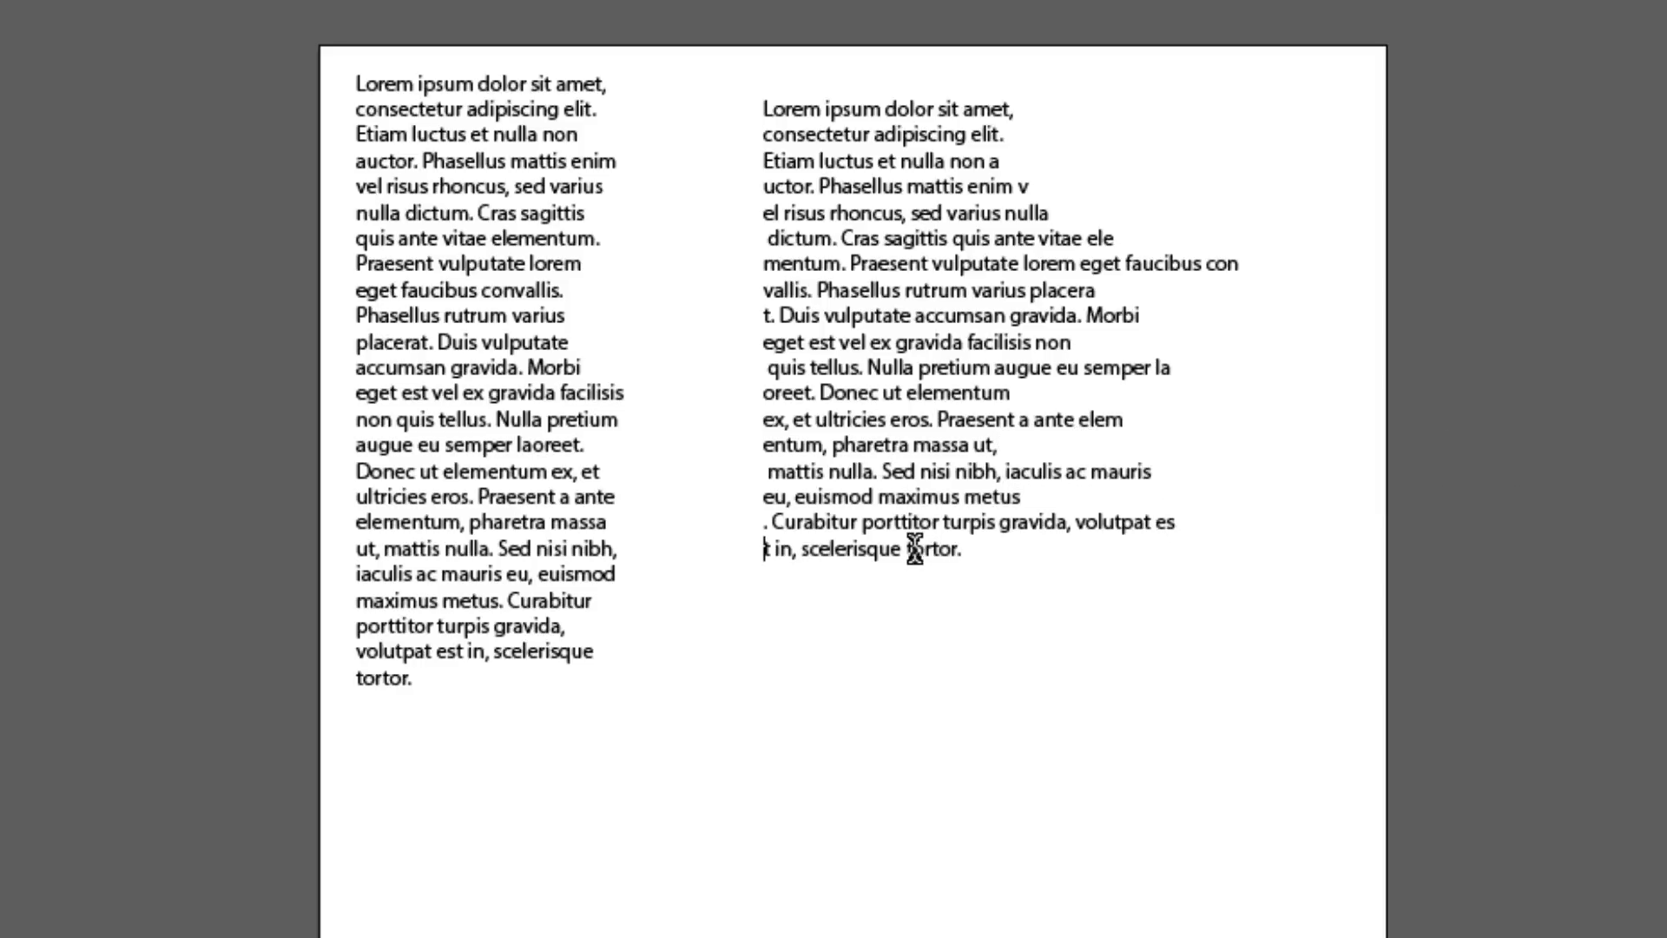
pyautogui.click(915, 547)
pyautogui.press('Return')
pyautogui.press('Escape')
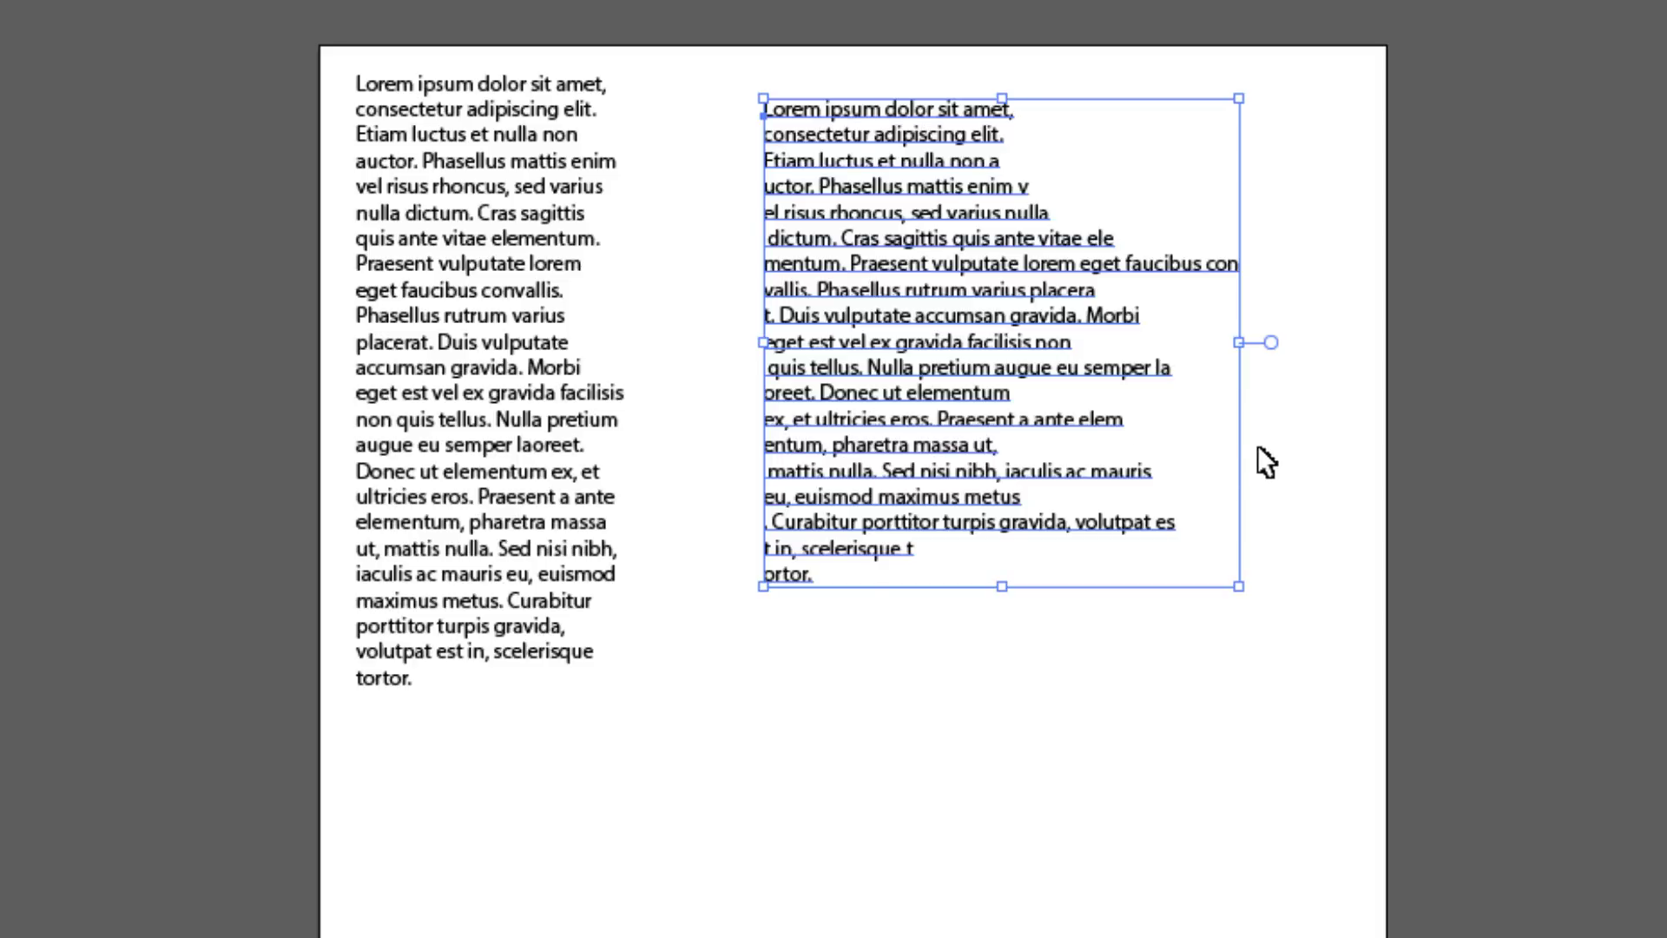
# Widen the left Lorem ipsum column so it reflows, then squeeze and delete the right-hand point-text copy.
pyautogui.click(469, 345)
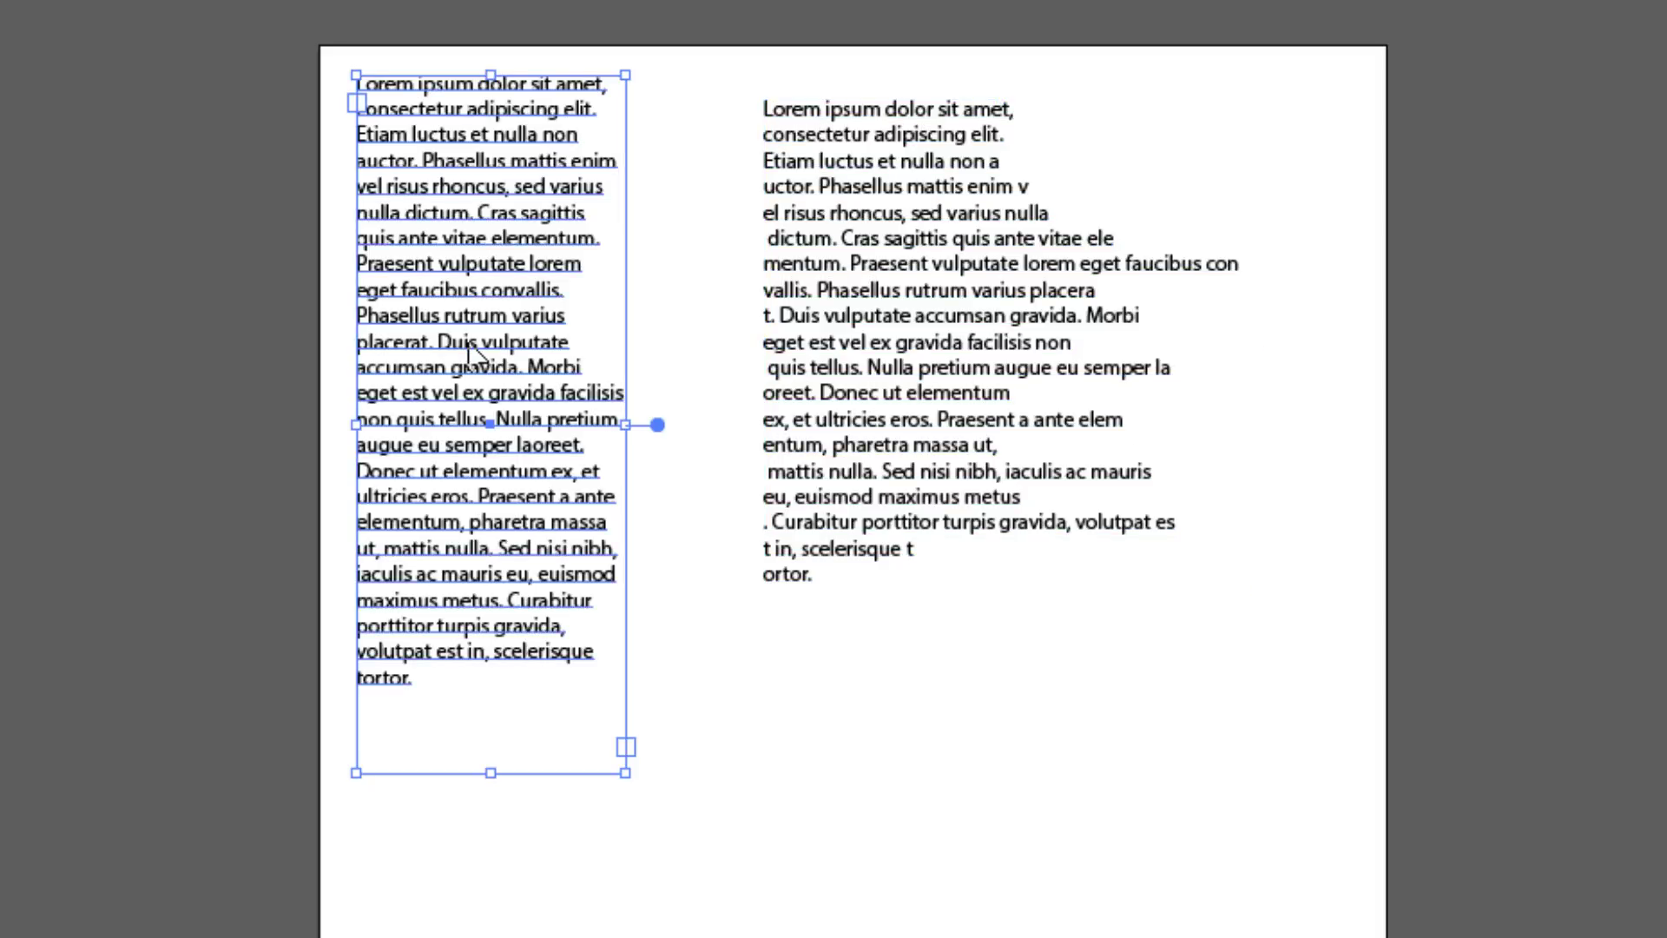
pyautogui.moveTo(625, 425)
pyautogui.mouseDown()
pyautogui.moveTo(729, 438)
pyautogui.moveTo(653, 423)
pyautogui.mouseUp()
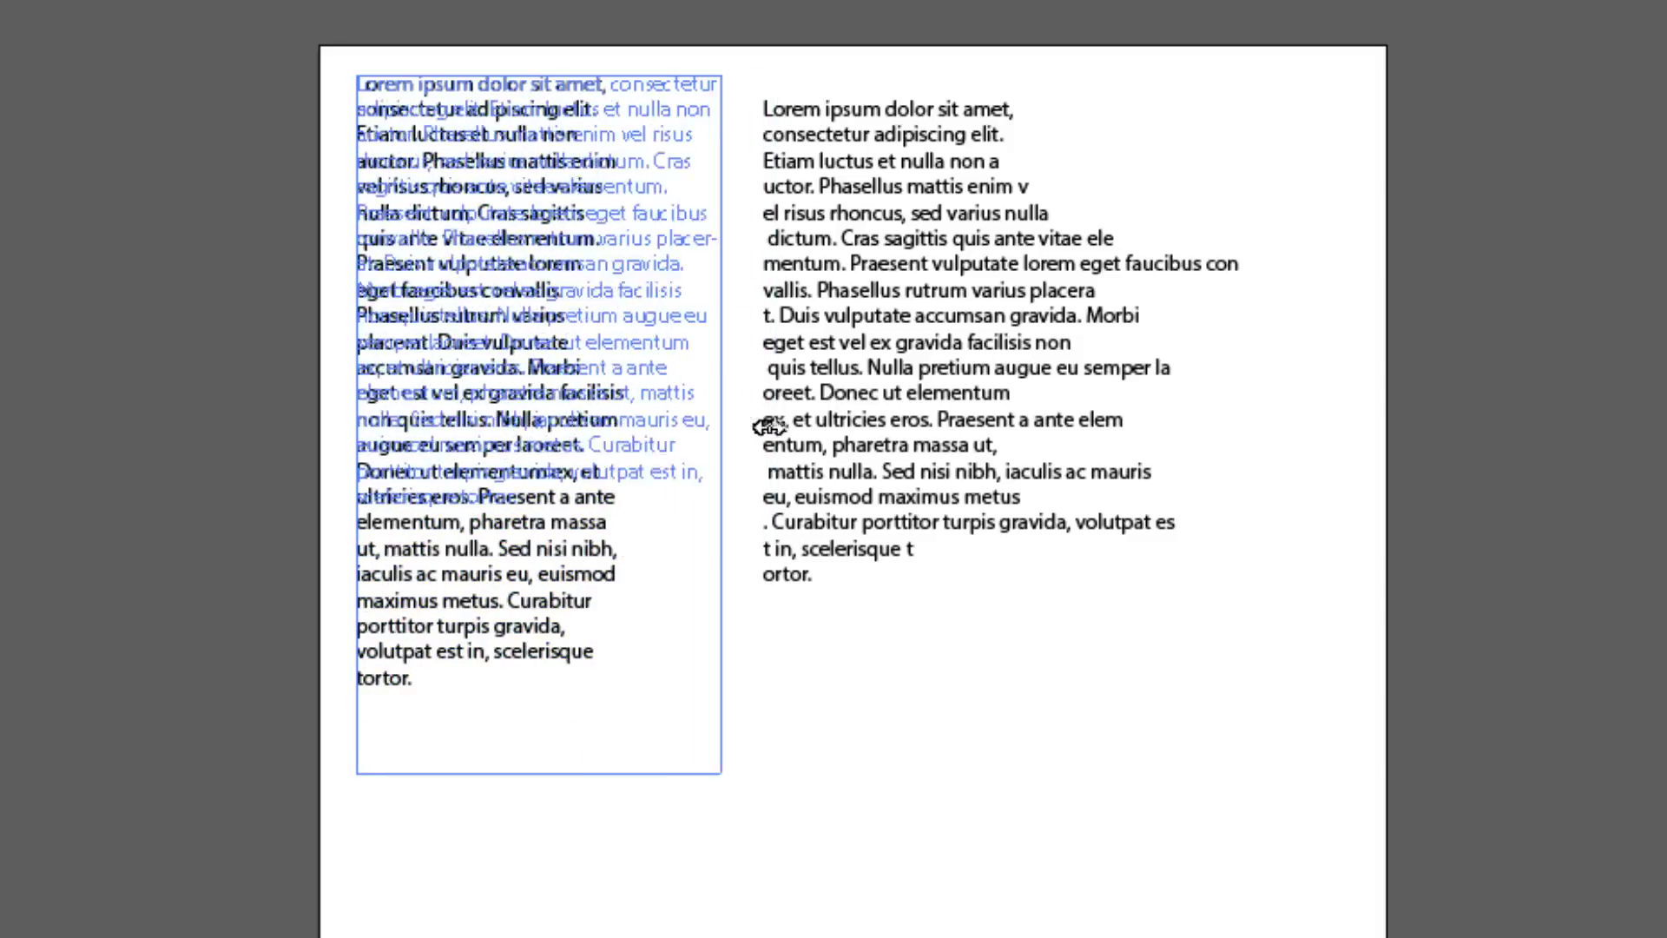
pyautogui.click(994, 232)
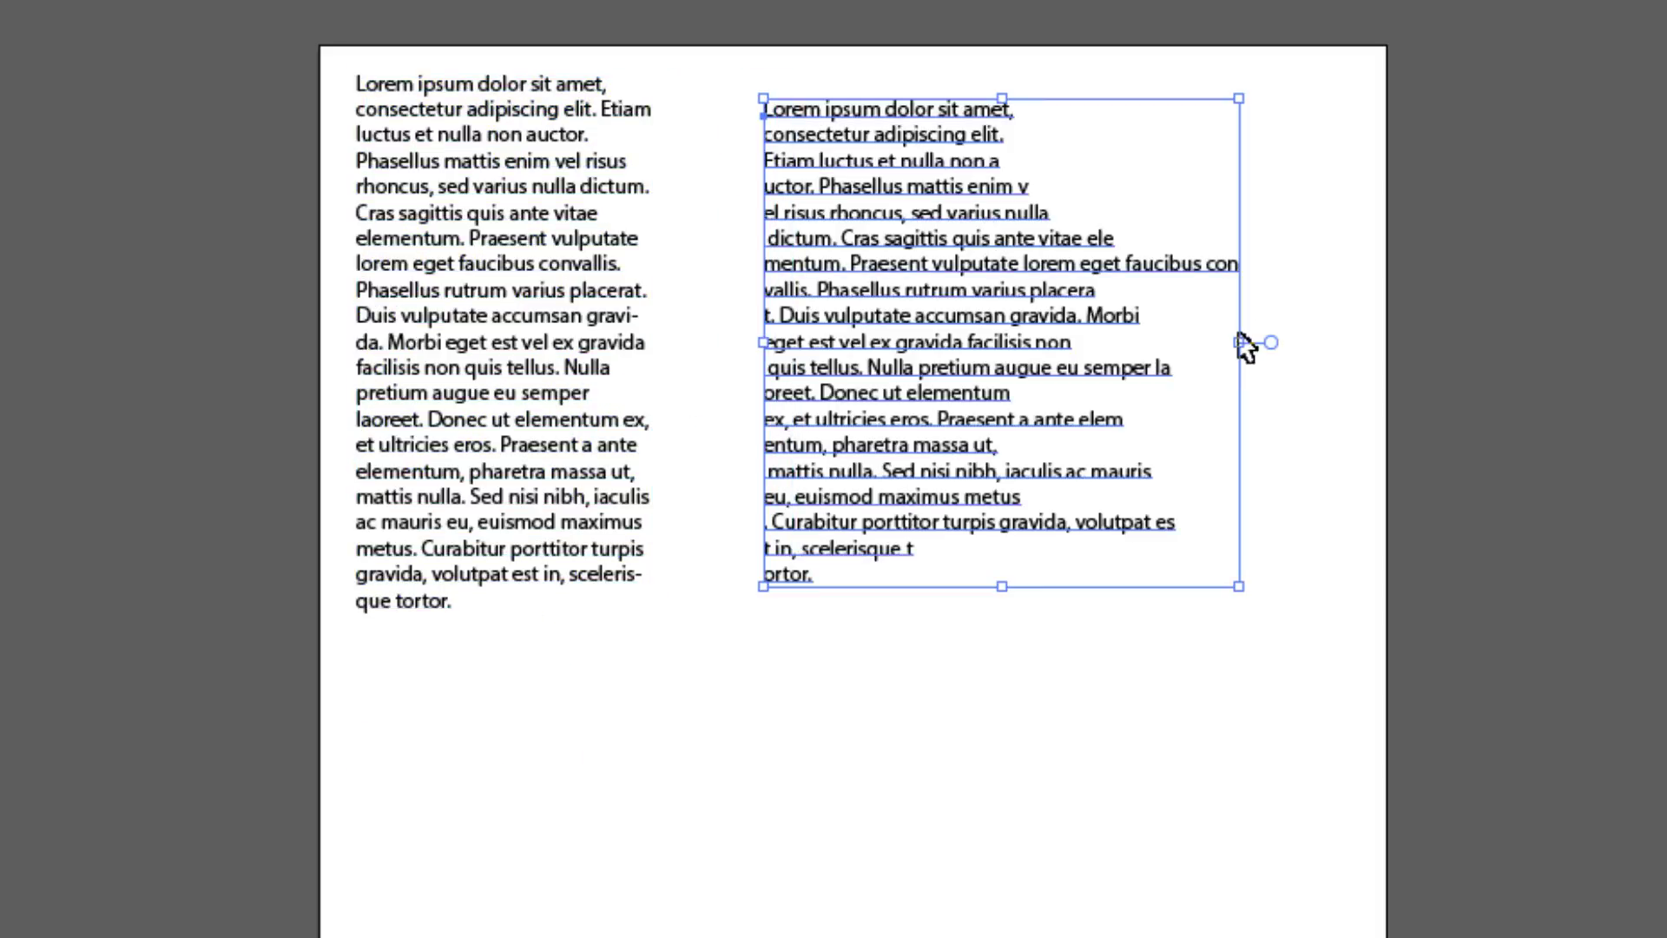
pyautogui.moveTo(1250, 347)
pyautogui.mouseDown()
pyautogui.moveTo(1016, 360)
pyautogui.moveTo(1346, 369)
pyautogui.moveTo(1016, 365)
pyautogui.moveTo(1666, 370)
pyautogui.moveTo(974, 361)
pyautogui.mouseUp()
pyautogui.click(1296, 398)
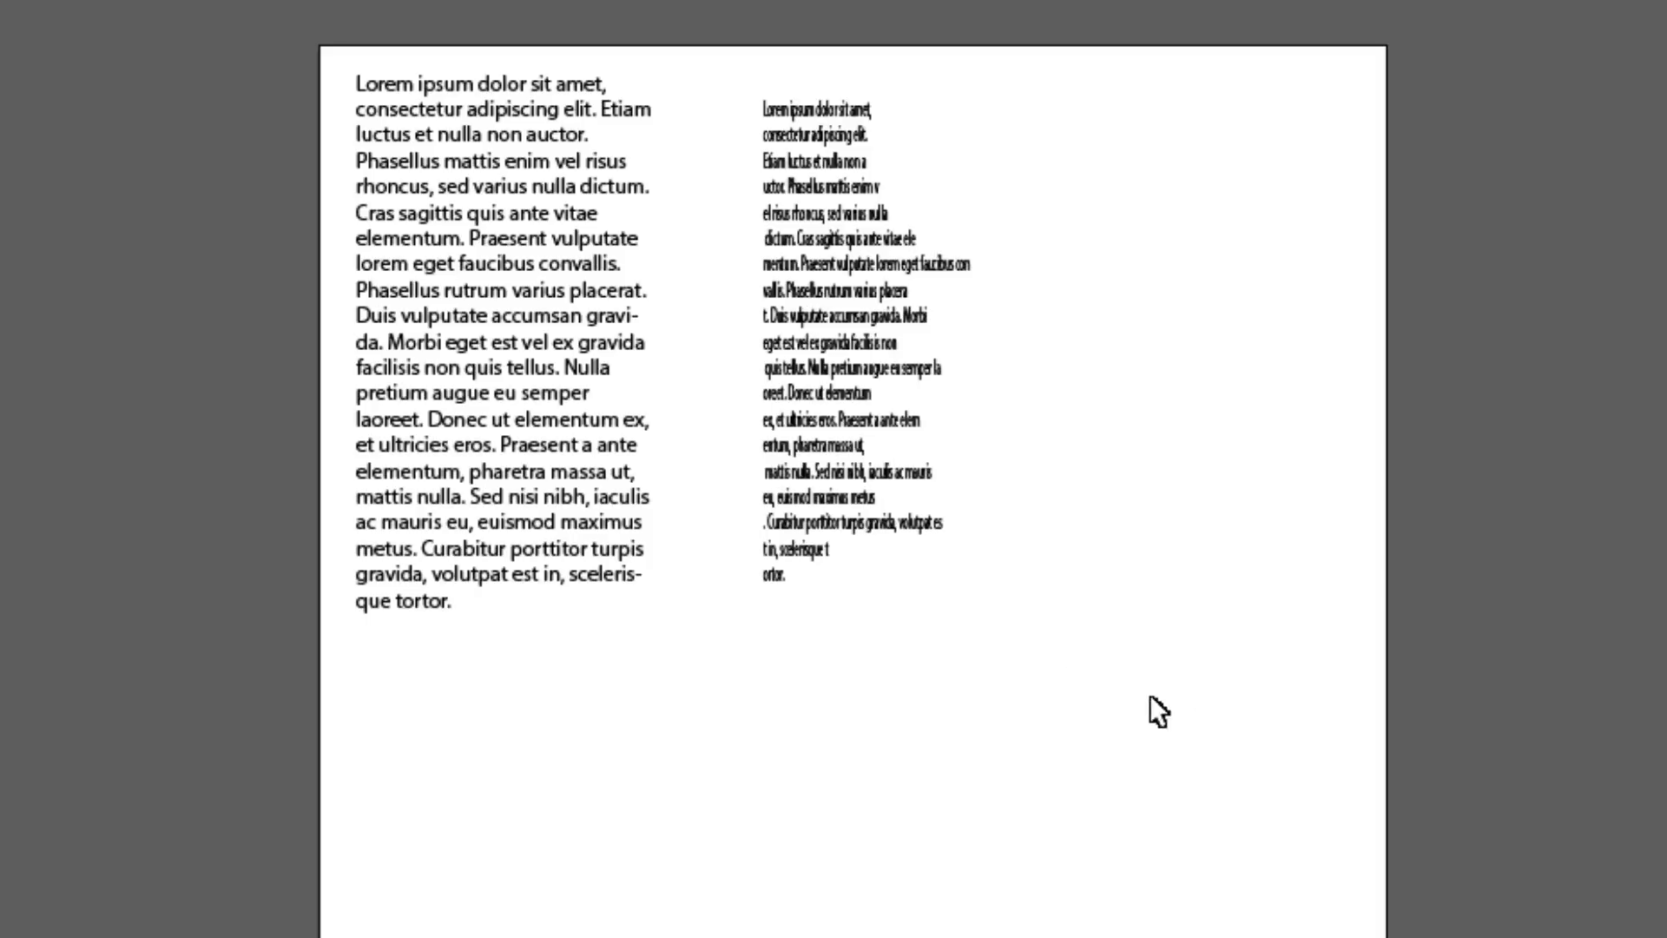
pyautogui.moveTo(1174, 692); pyautogui.dragTo(990, 385)
pyautogui.press('Delete')
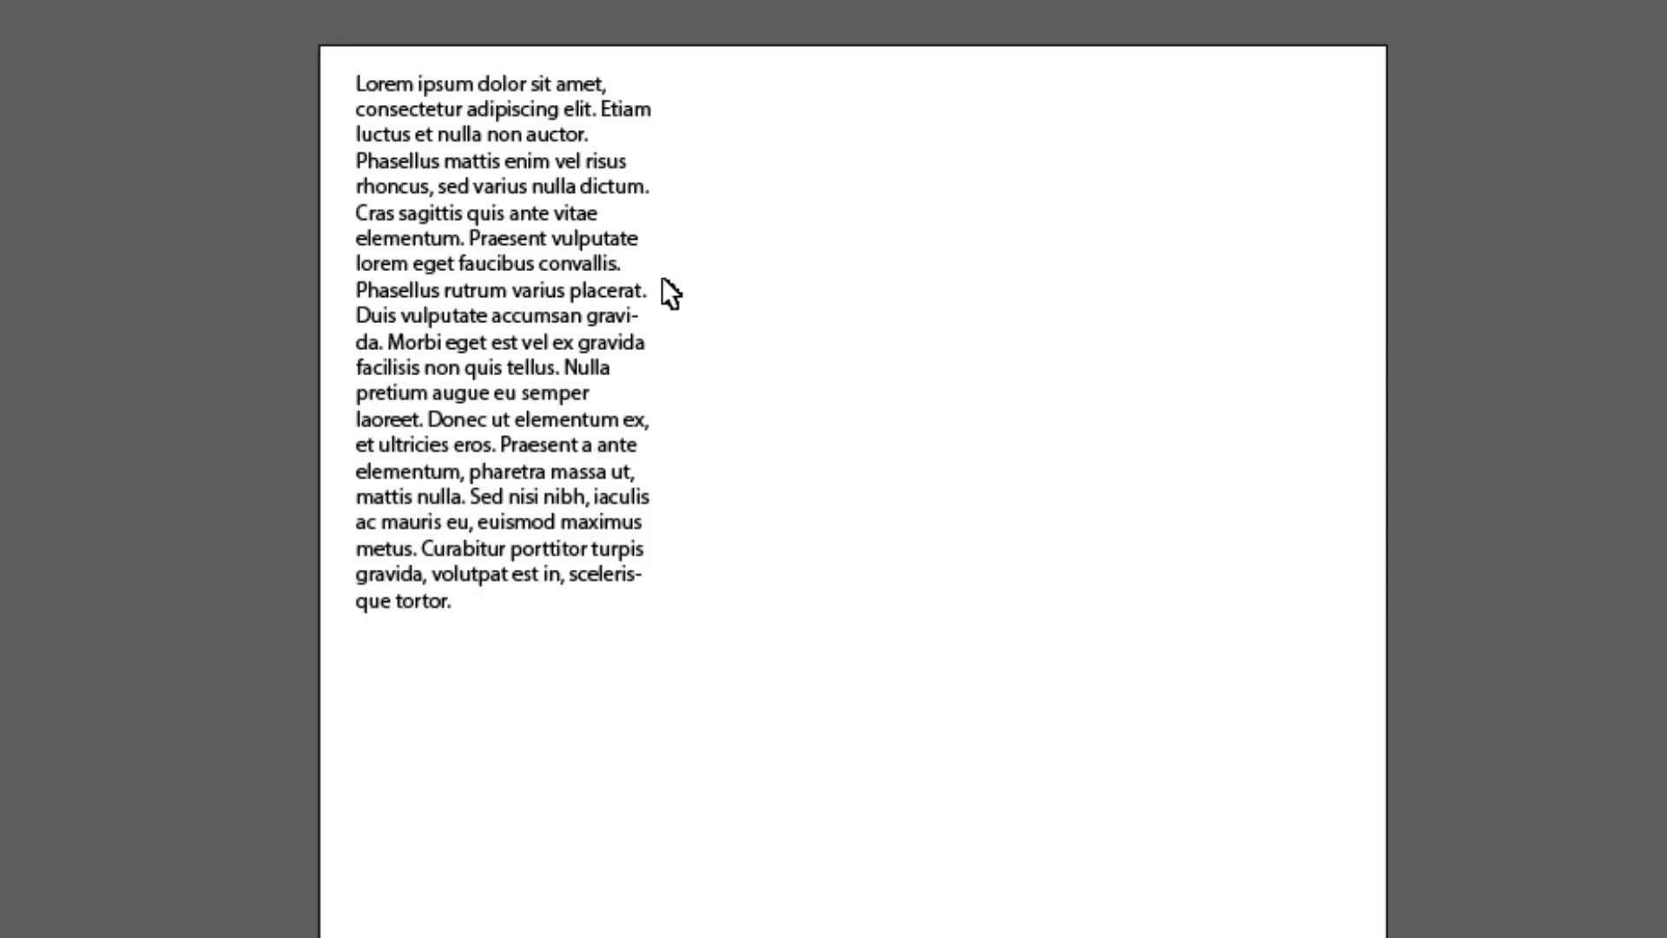
# Shrink the Lorem ipsum frame so text ends at 'convallis. Phasellus' and the rest overflows.
pyautogui.click(540, 208)
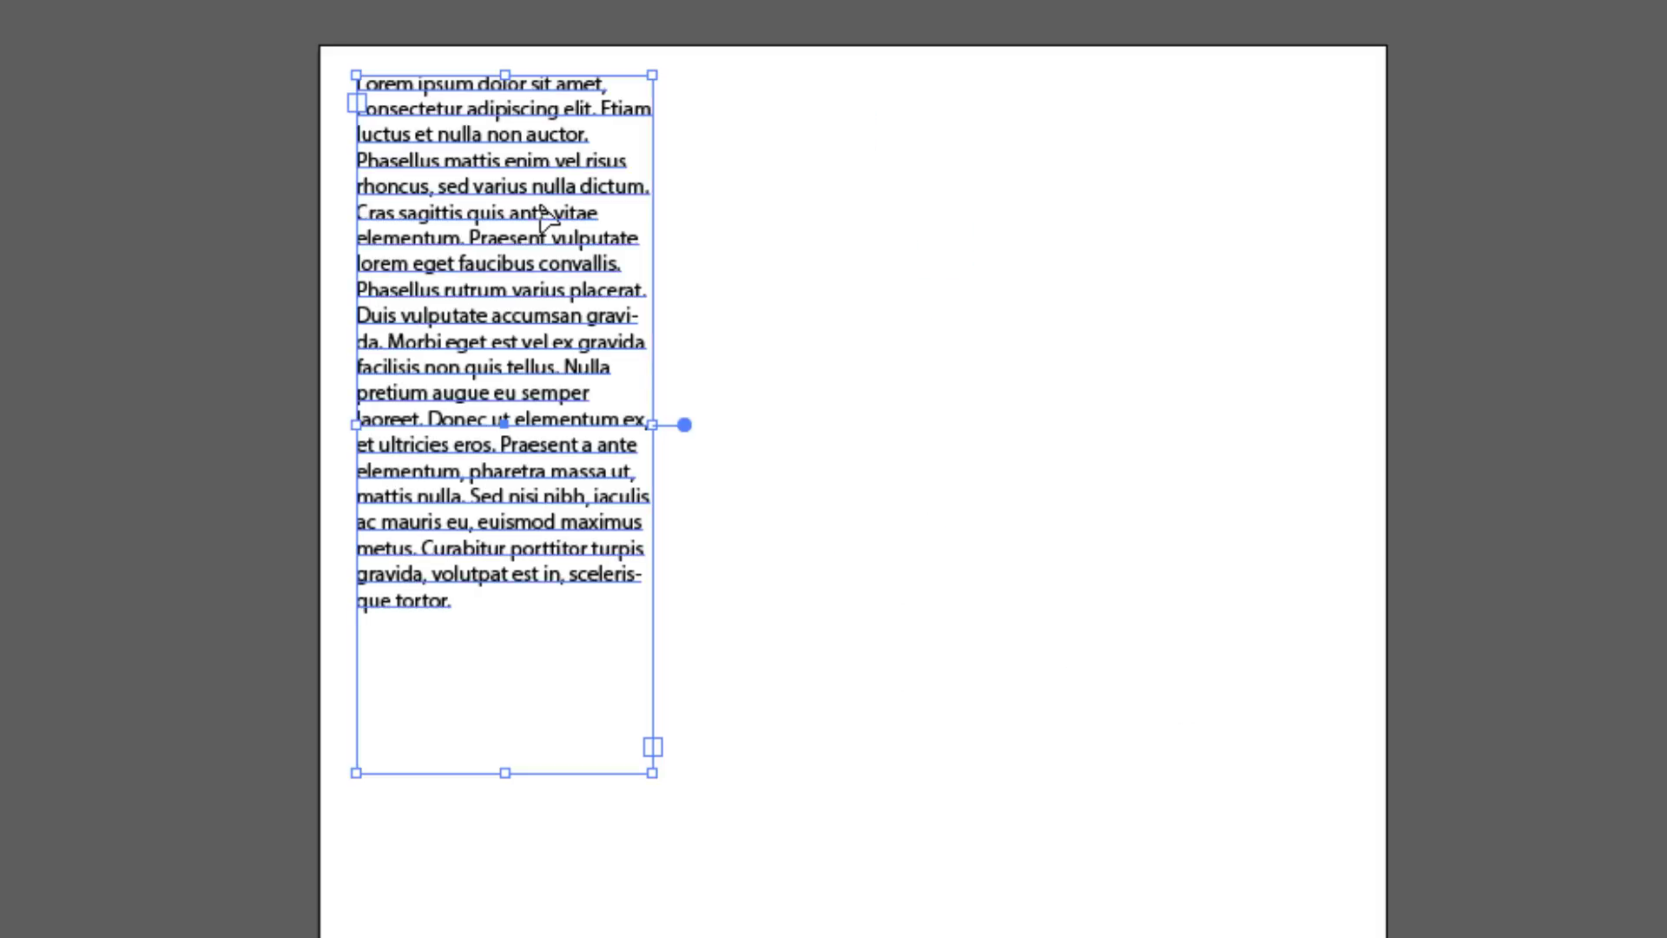
pyautogui.press('t')
pyautogui.click(816, 143)
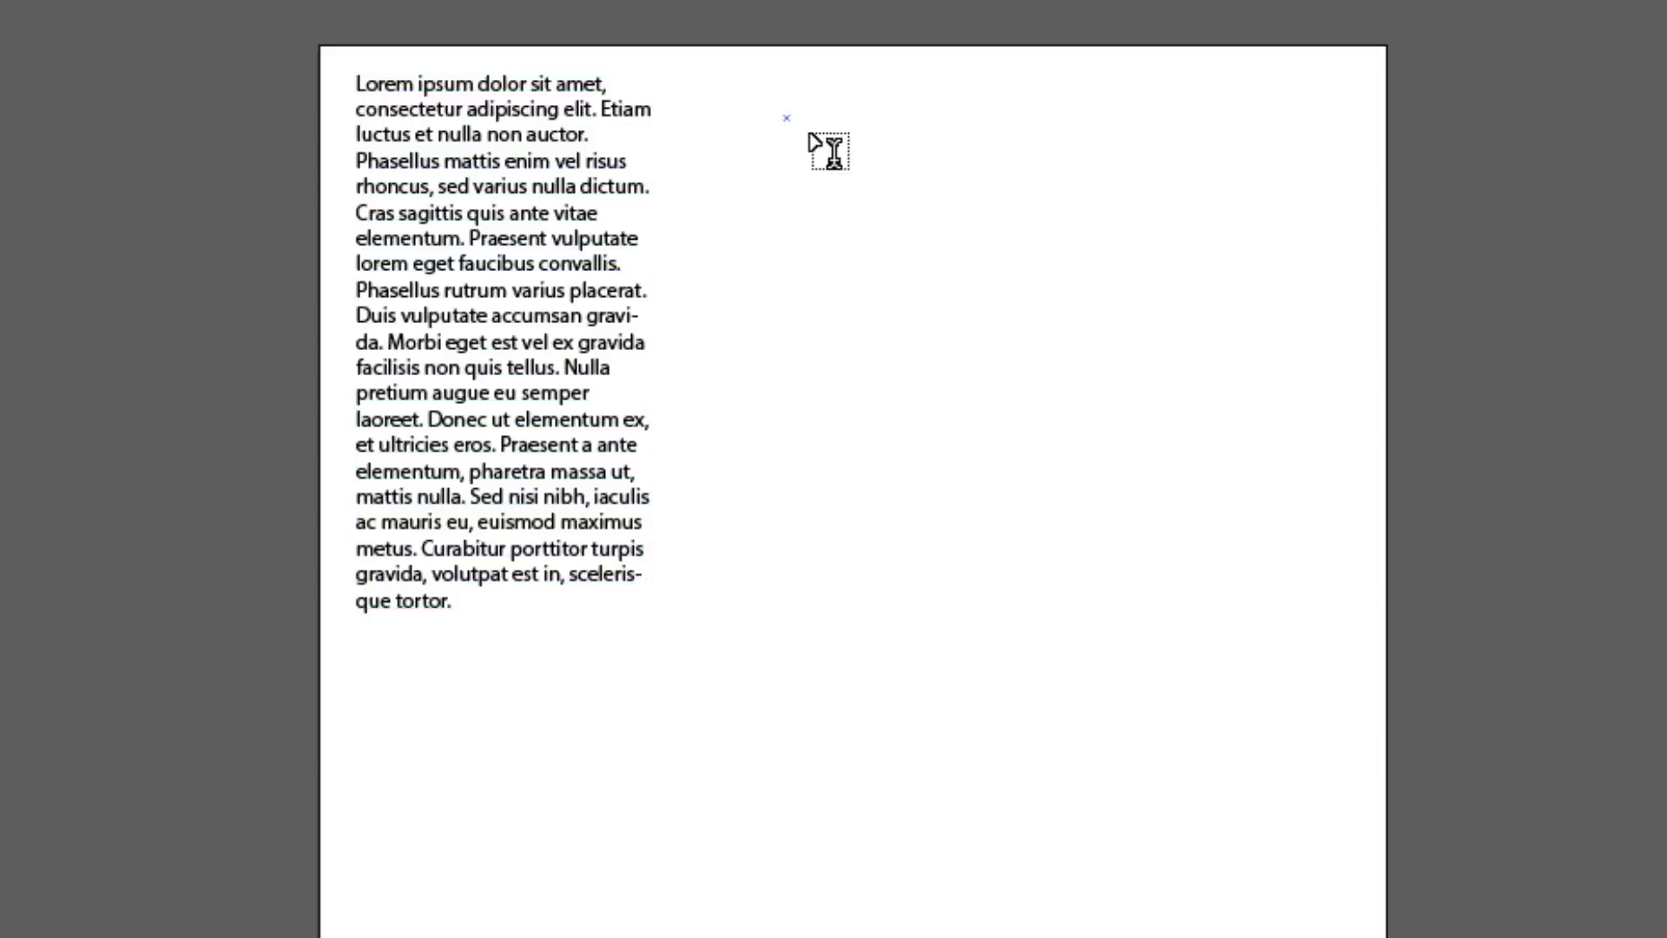
pyautogui.moveTo(833, 153); pyautogui.dragTo(1201, 526)
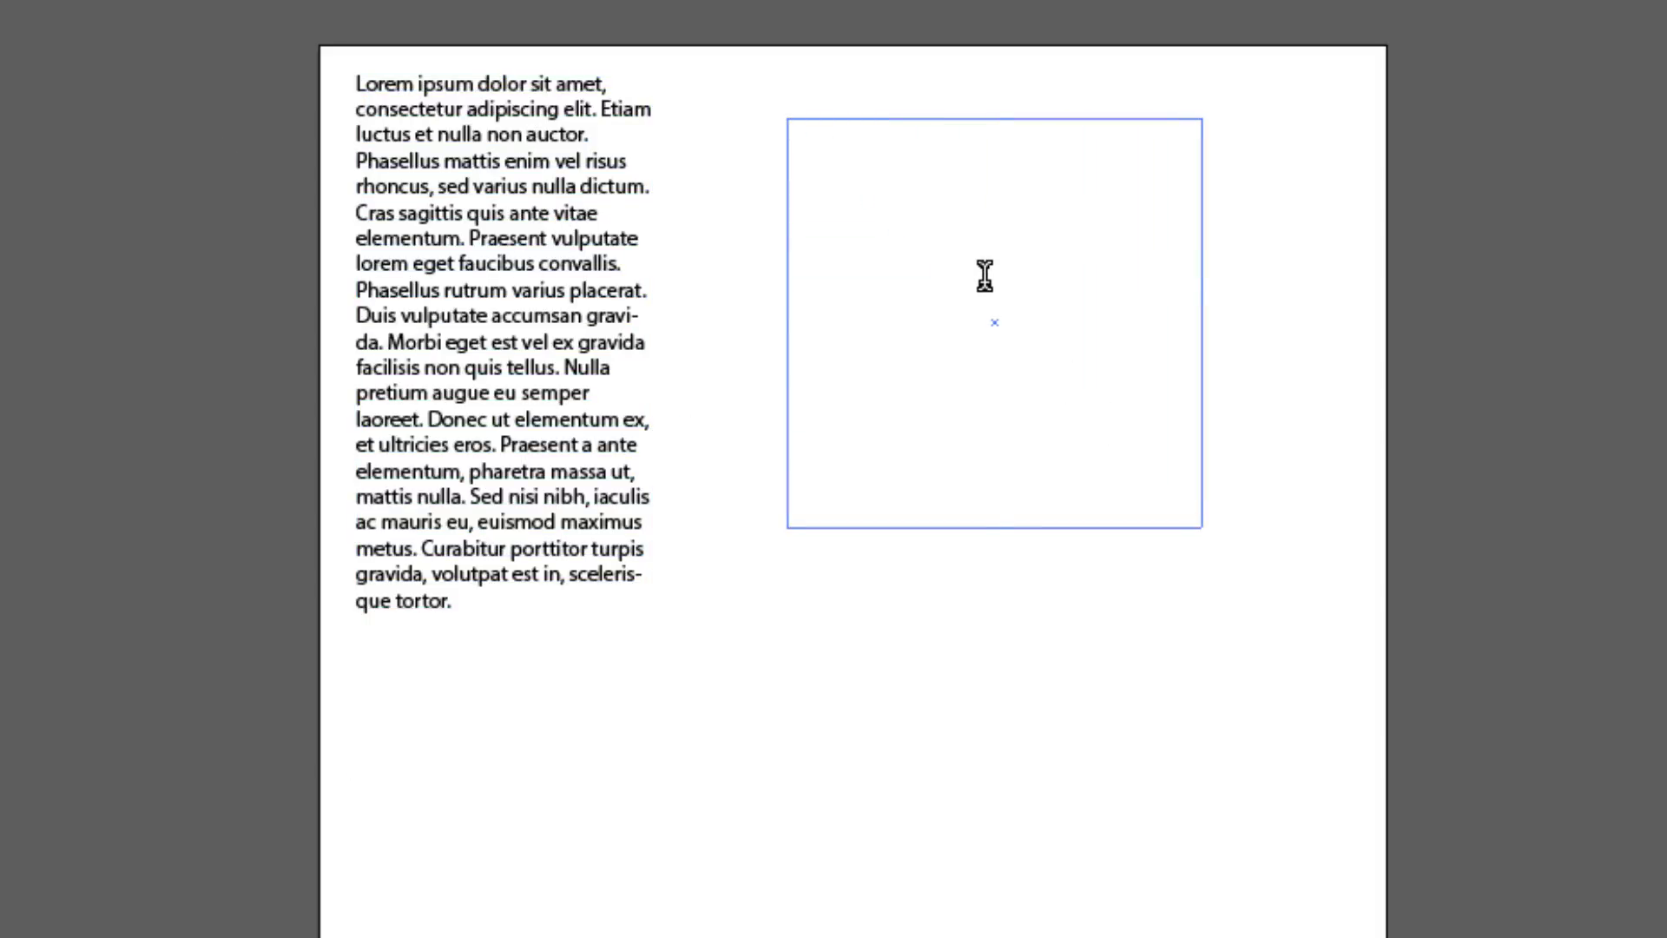
pyautogui.press('Escape')
pyautogui.click(518, 273)
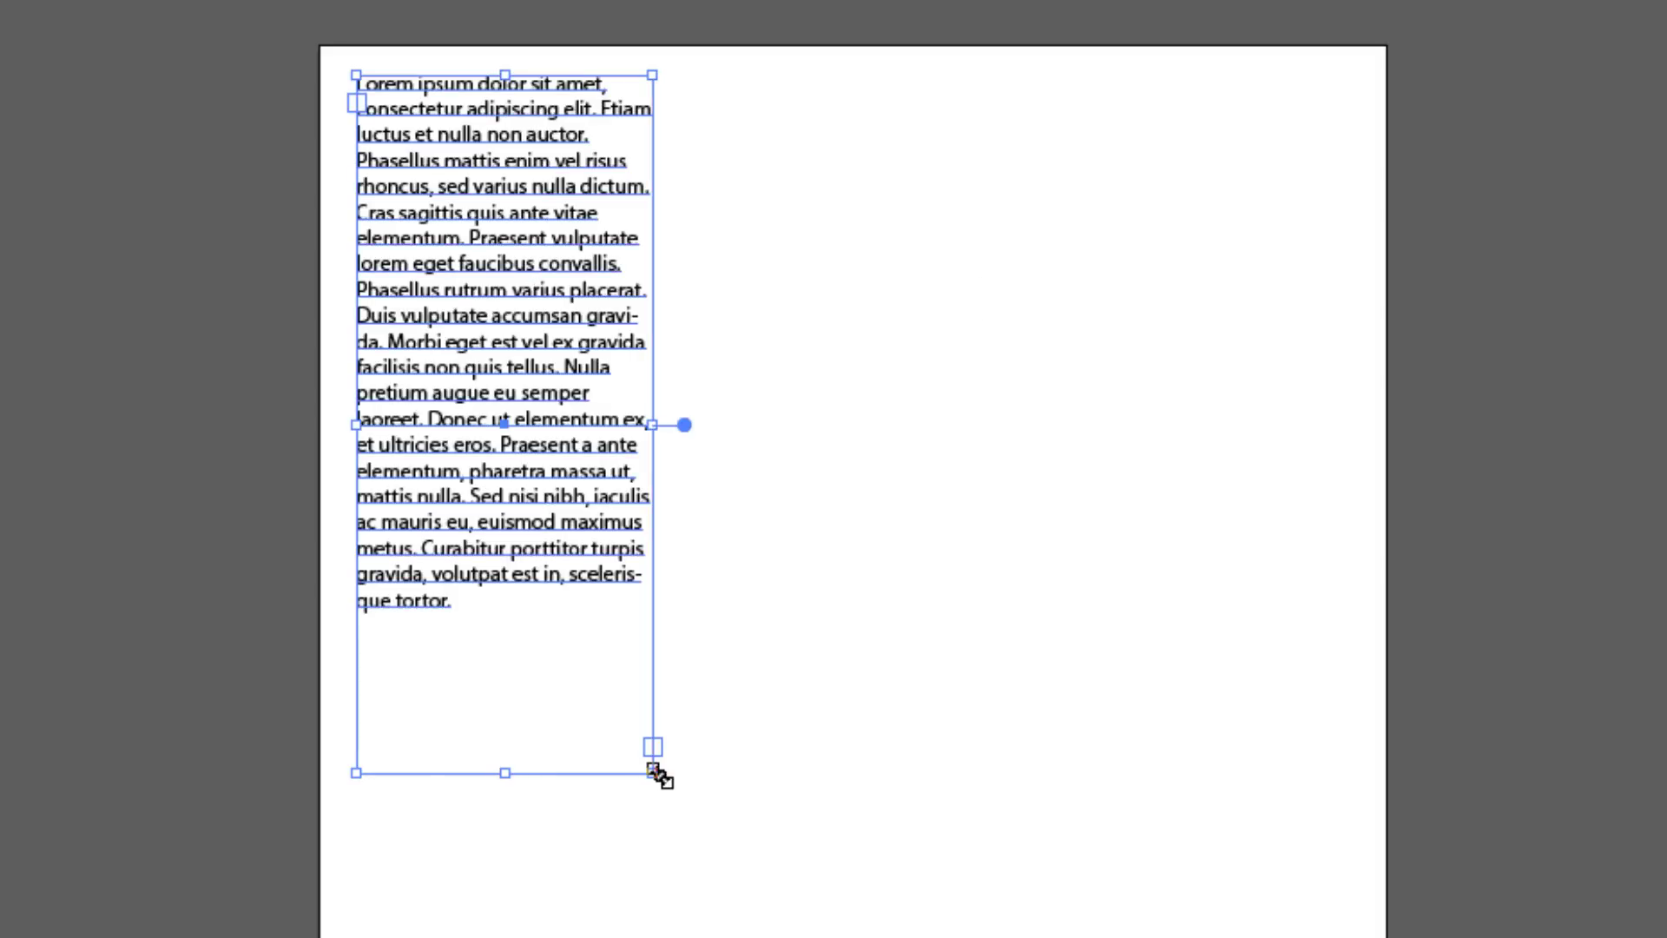
pyautogui.moveTo(653, 772)
pyautogui.mouseDown()
pyautogui.moveTo(629, 396)
pyautogui.moveTo(569, 375)
pyautogui.mouseUp()
pyautogui.click(454, 428)
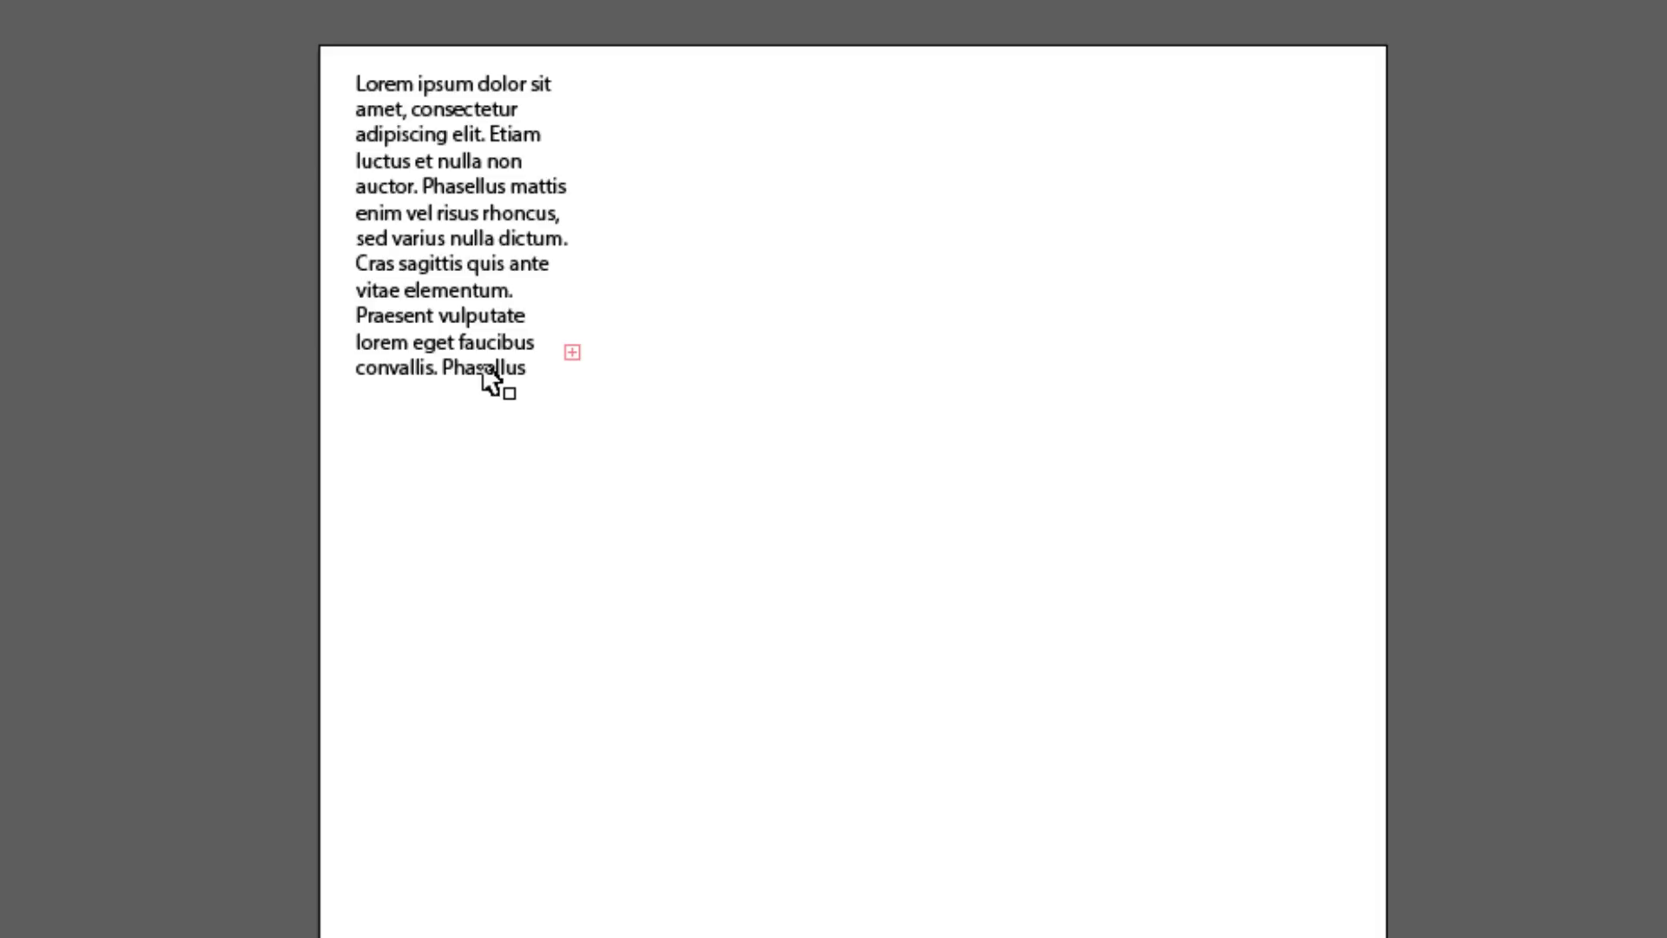
# Thread the overflow into two new linked frames, forming three top columns ending 'que tortor.'.
pyautogui.click(570, 351)
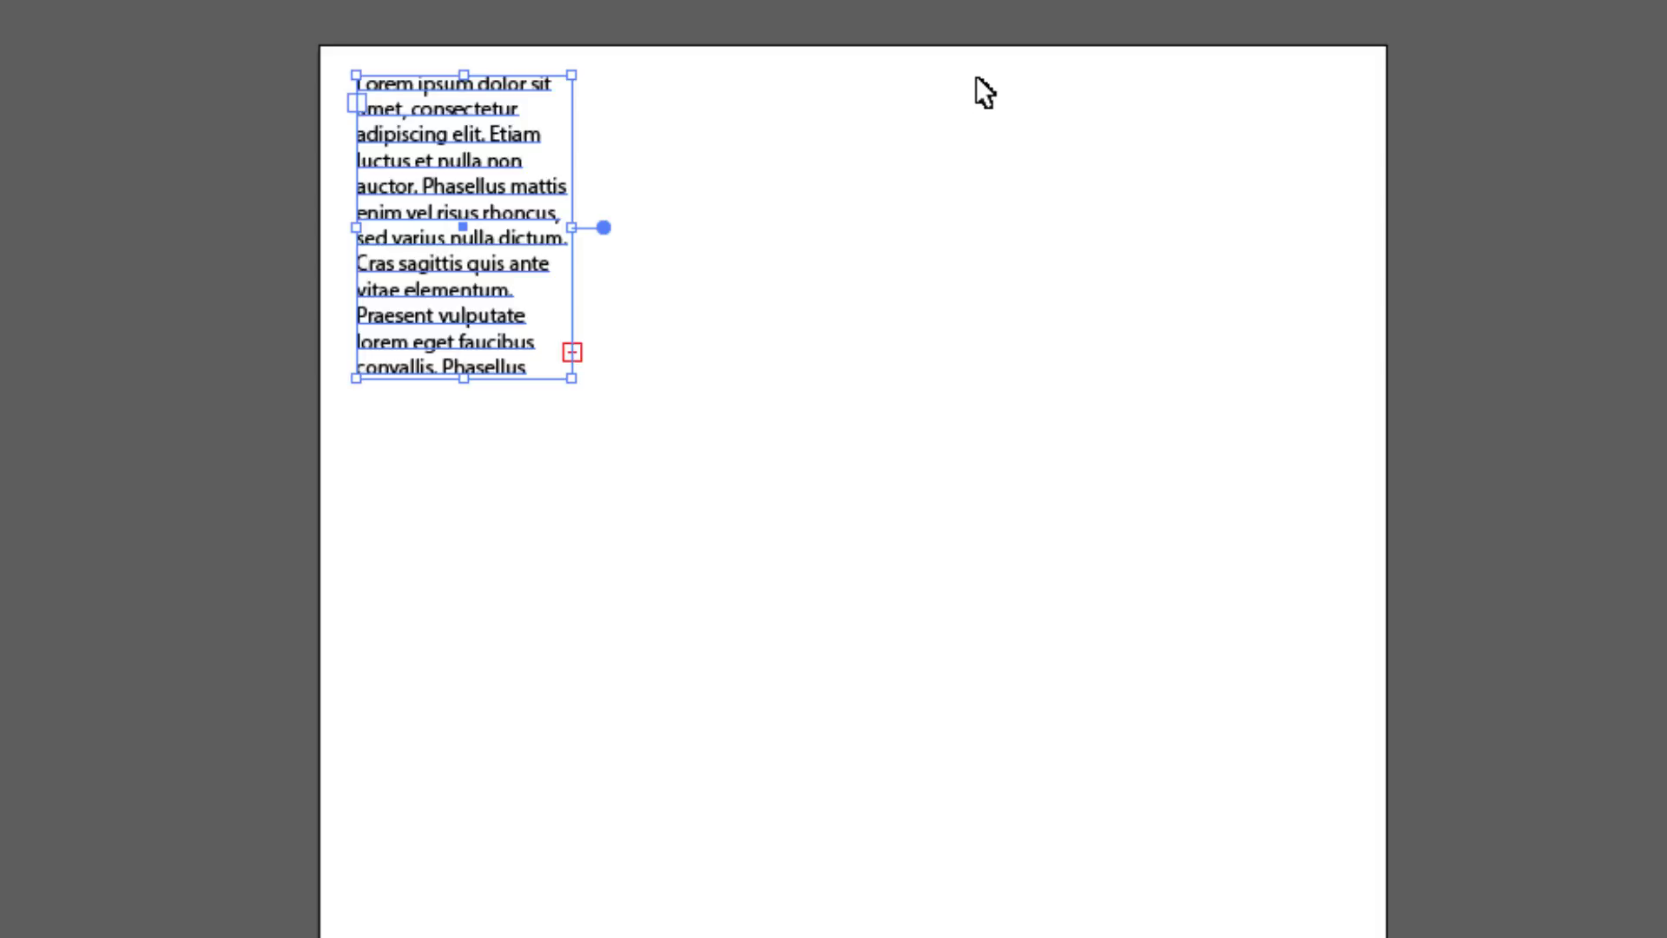
pyautogui.click(572, 351)
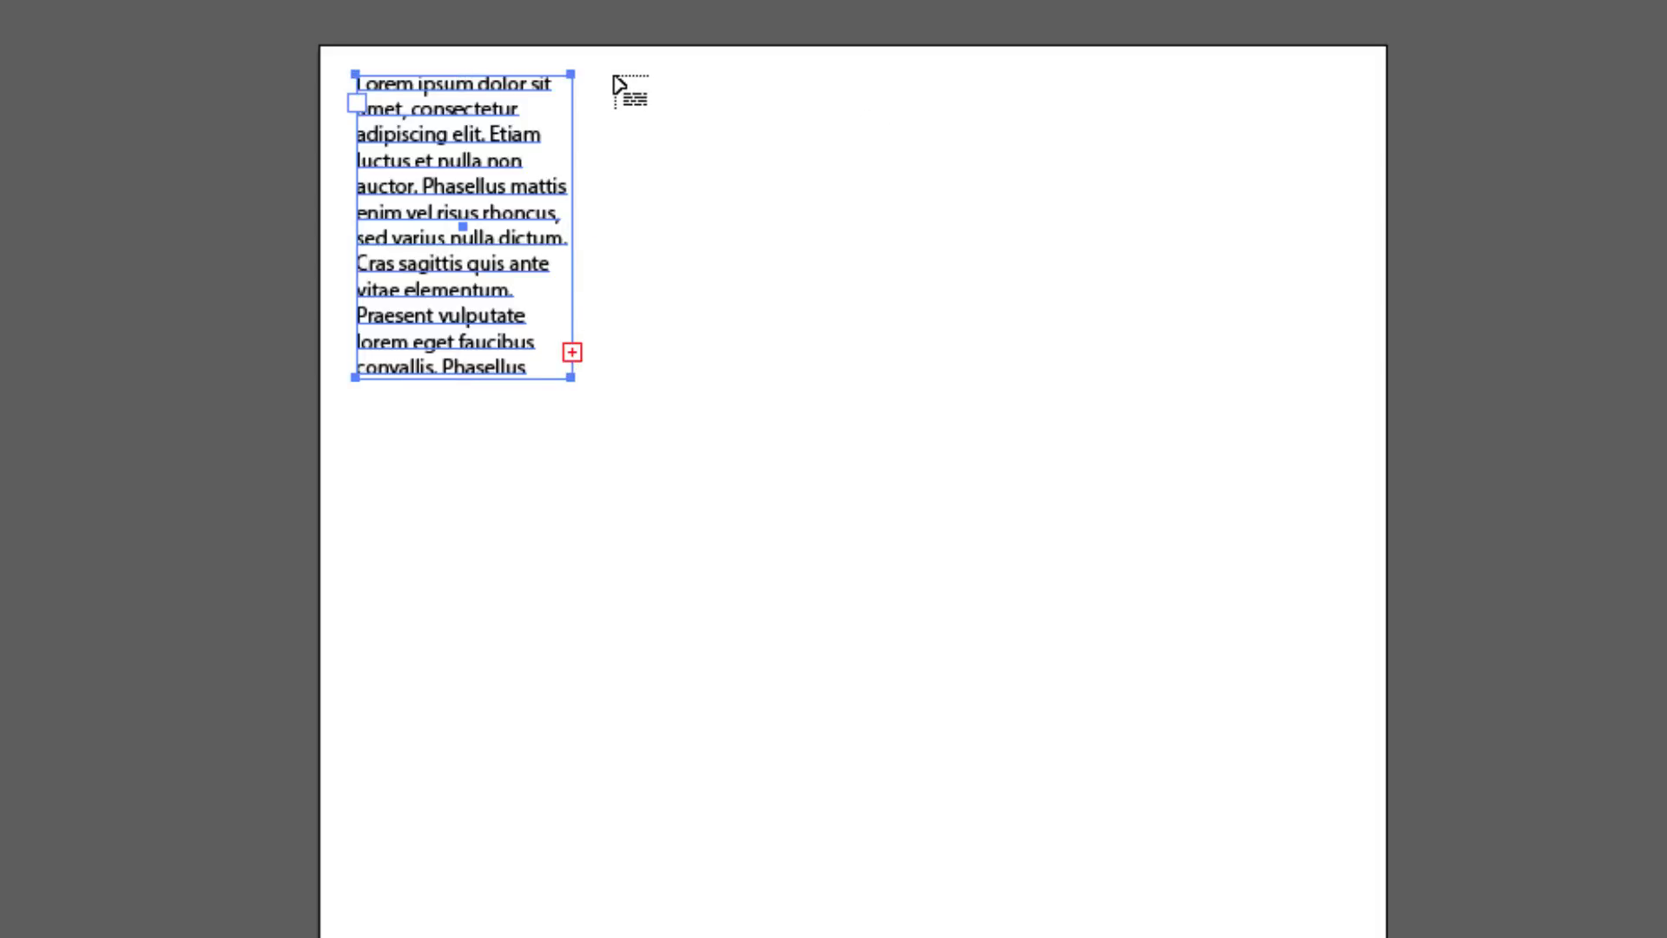
pyautogui.moveTo(613, 78)
pyautogui.mouseDown()
pyautogui.moveTo(856, 374)
pyautogui.moveTo(821, 375)
pyautogui.mouseUp()
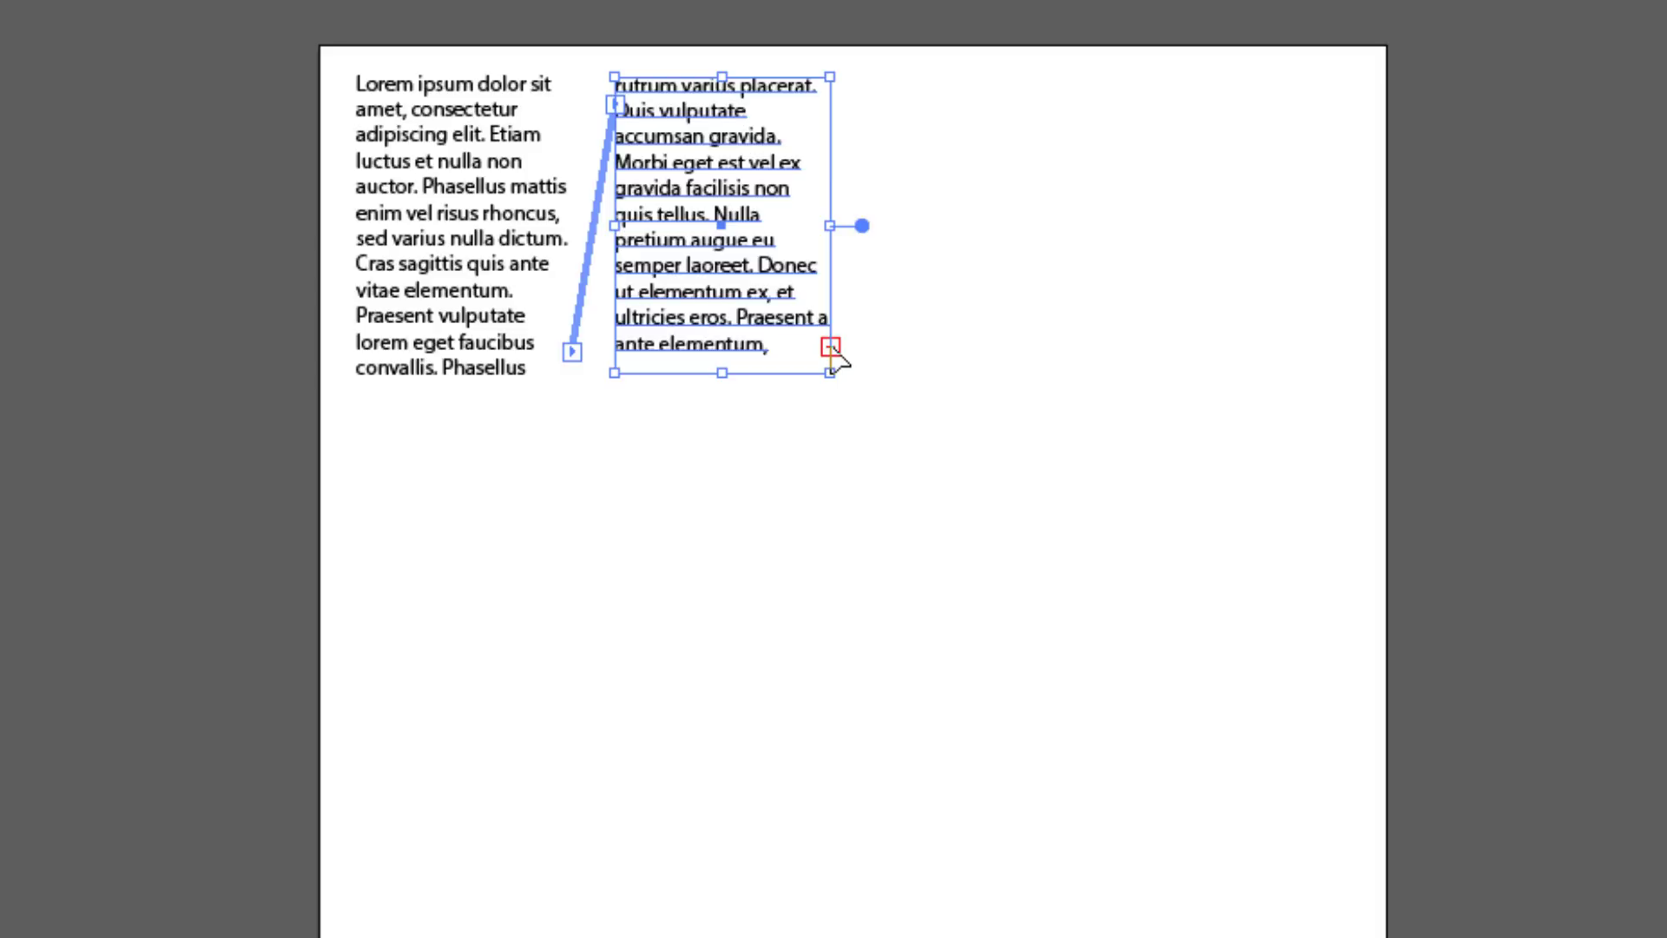
pyautogui.click(830, 348)
pyautogui.click(831, 348)
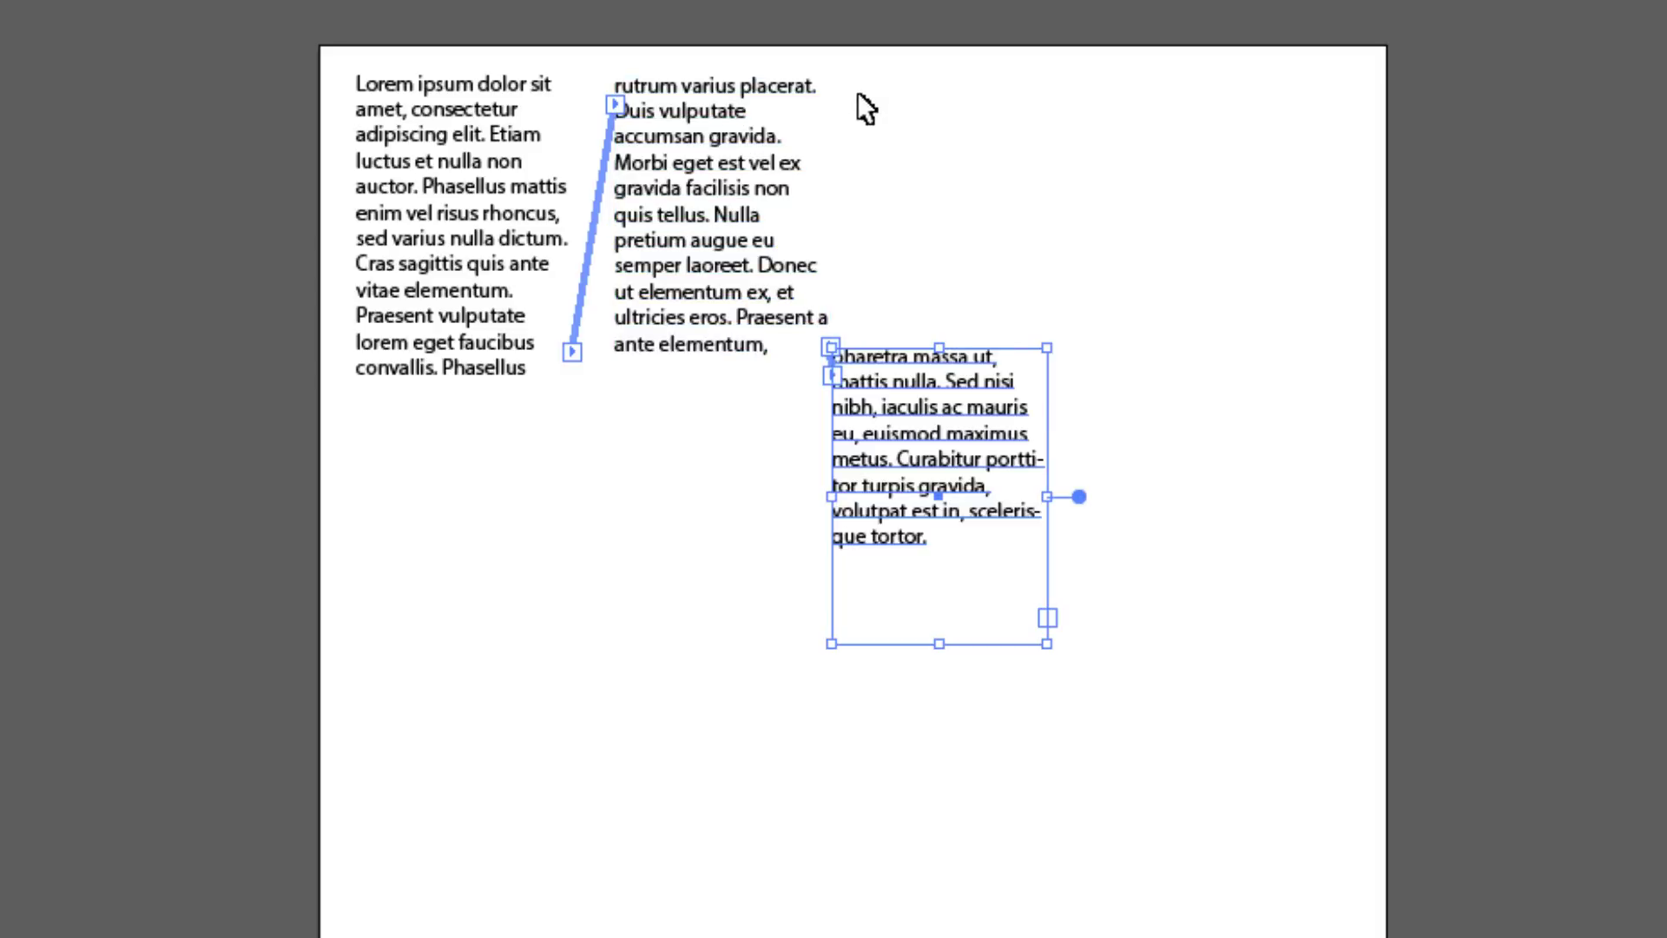
pyautogui.moveTo(889, 379)
pyautogui.mouseDown()
pyautogui.moveTo(924, 115)
pyautogui.moveTo(944, 116)
pyautogui.mouseUp()
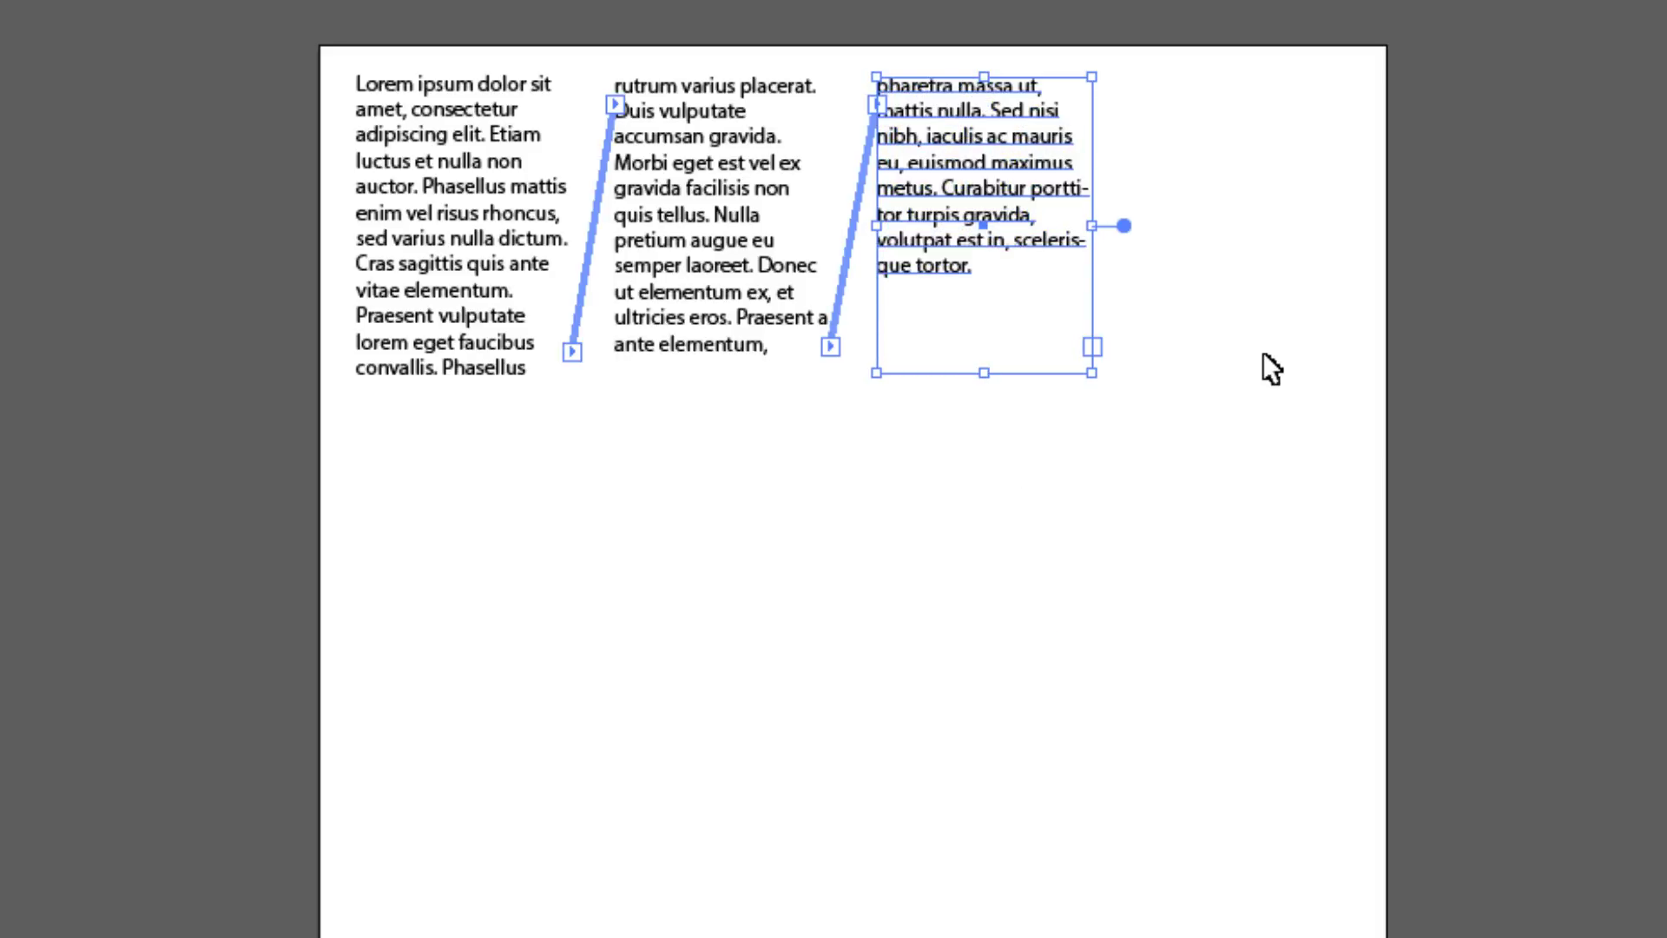
pyautogui.click(1250, 388)
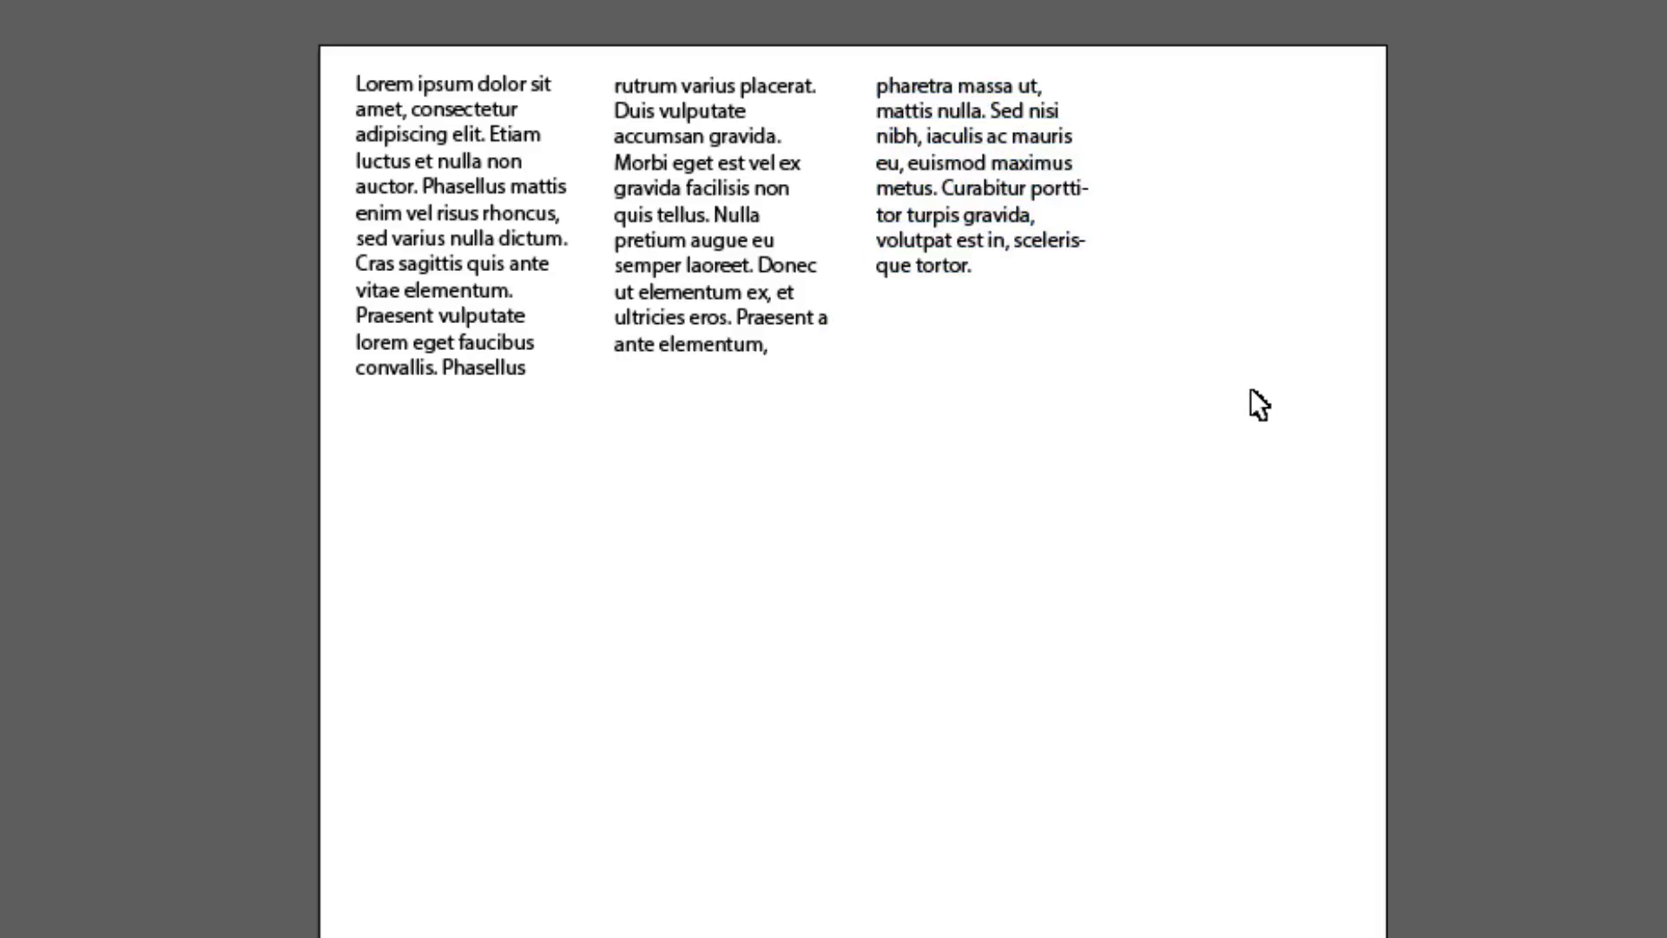
pyautogui.moveTo(1183, 503)
pyautogui.mouseDown()
pyautogui.moveTo(560, 254)
pyautogui.moveTo(969, 522)
pyautogui.mouseUp()
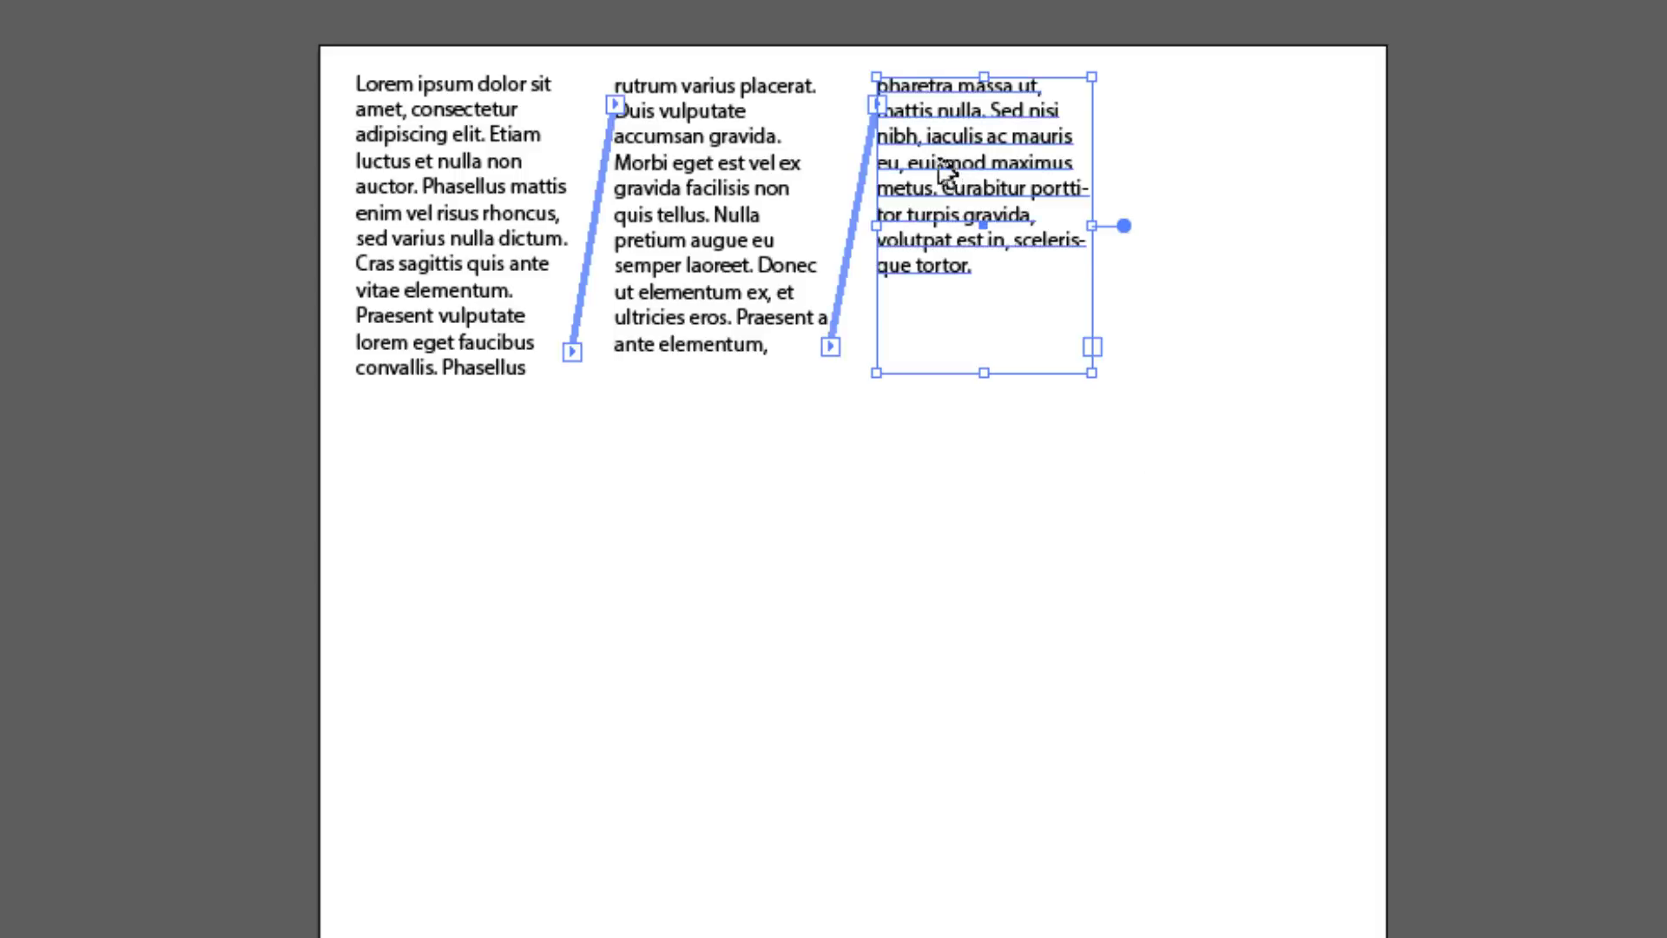
# Rearrange the second and third threaded frames around the page.
pyautogui.moveTo(948, 168); pyautogui.dragTo(1197, 389)
pyautogui.moveTo(712, 264)
pyautogui.mouseDown()
pyautogui.moveTo(748, 695)
pyautogui.moveTo(540, 762)
pyautogui.moveTo(822, 453)
pyautogui.mouseUp()
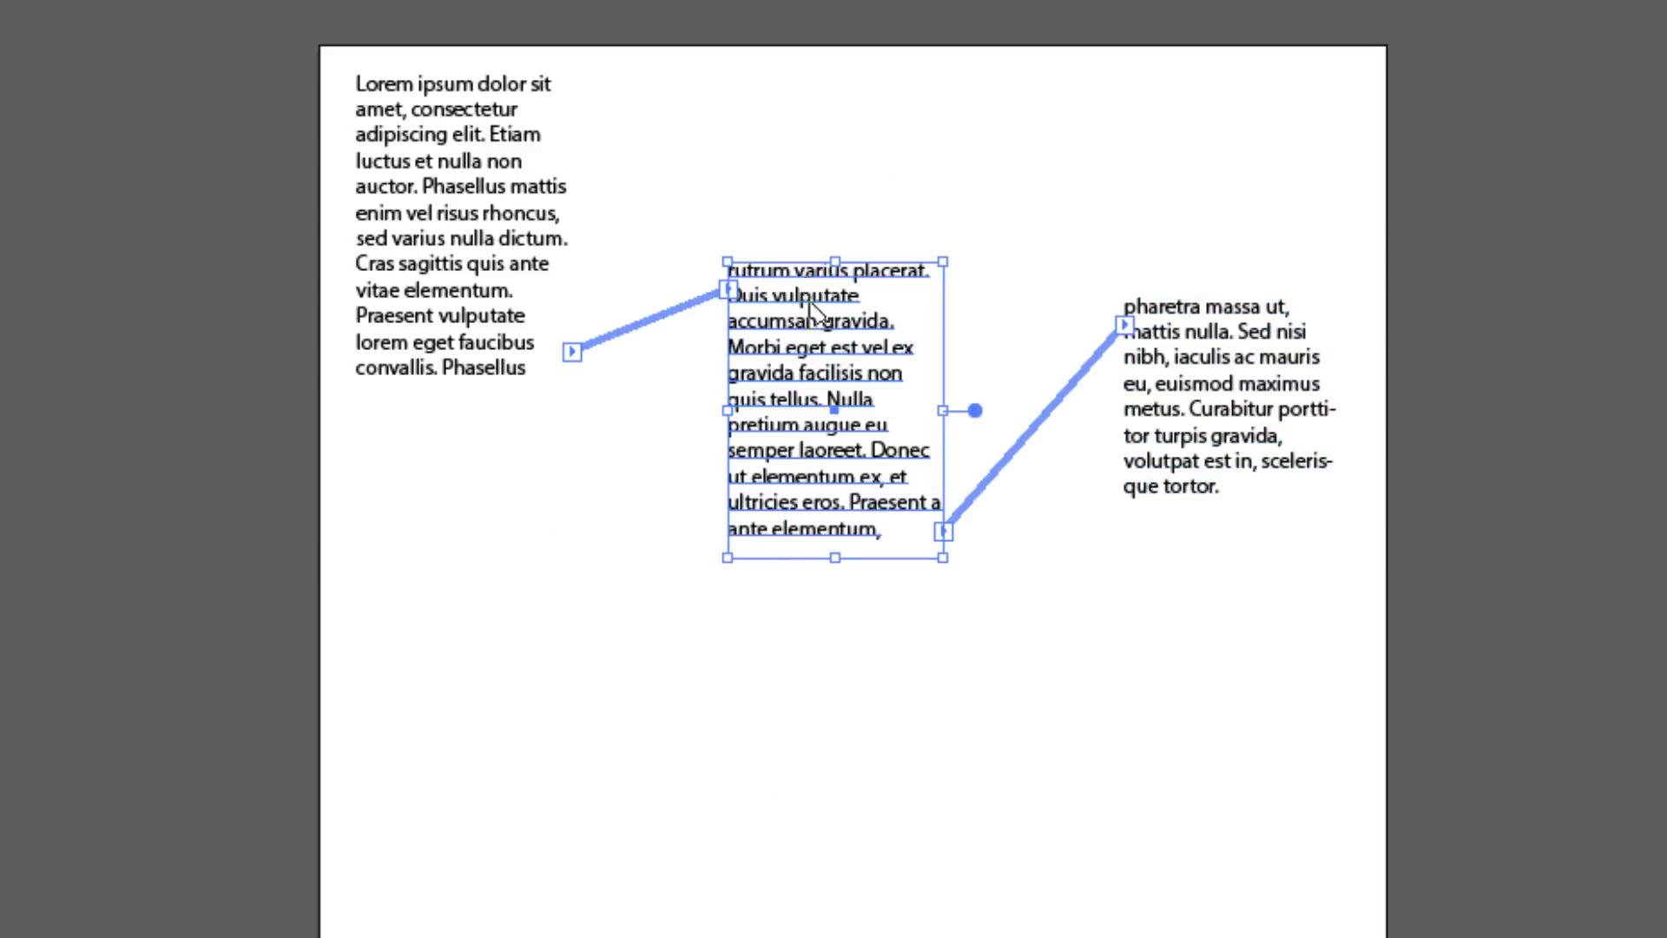
pyautogui.moveTo(812, 322); pyautogui.dragTo(781, 203)
pyautogui.moveTo(1164, 357)
pyautogui.mouseDown()
pyautogui.moveTo(477, 623)
pyautogui.moveTo(488, 599)
pyautogui.mouseUp()
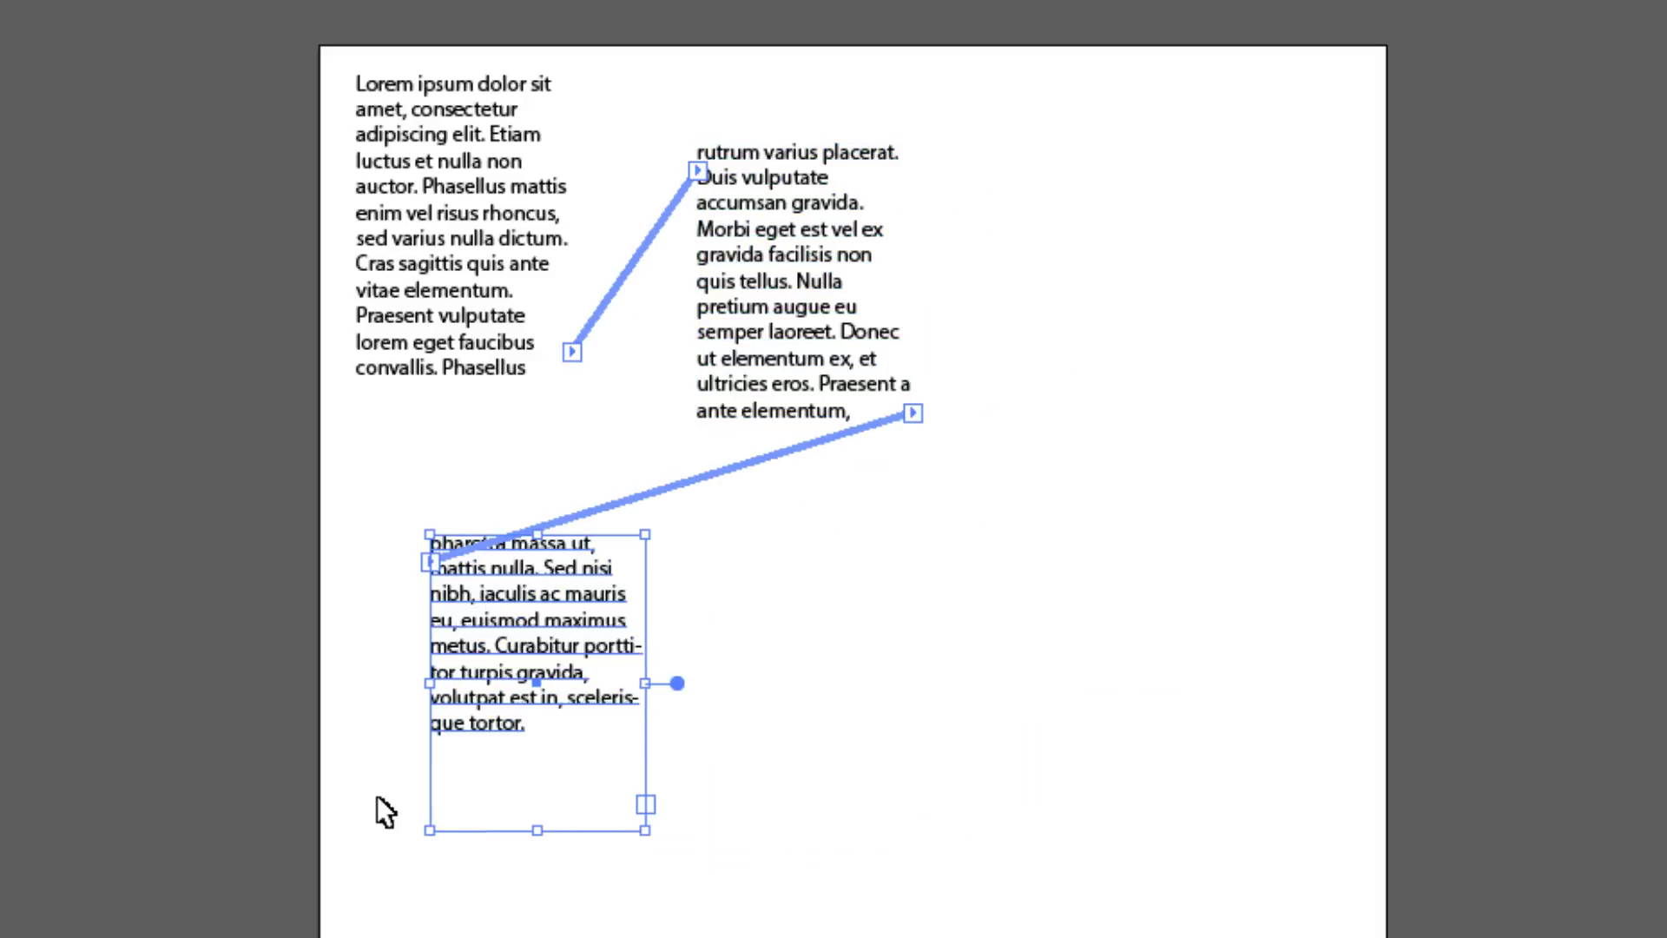
pyautogui.moveTo(502, 669)
pyautogui.mouseDown()
pyautogui.moveTo(1150, 386)
pyautogui.moveTo(1105, 196)
pyautogui.mouseUp()
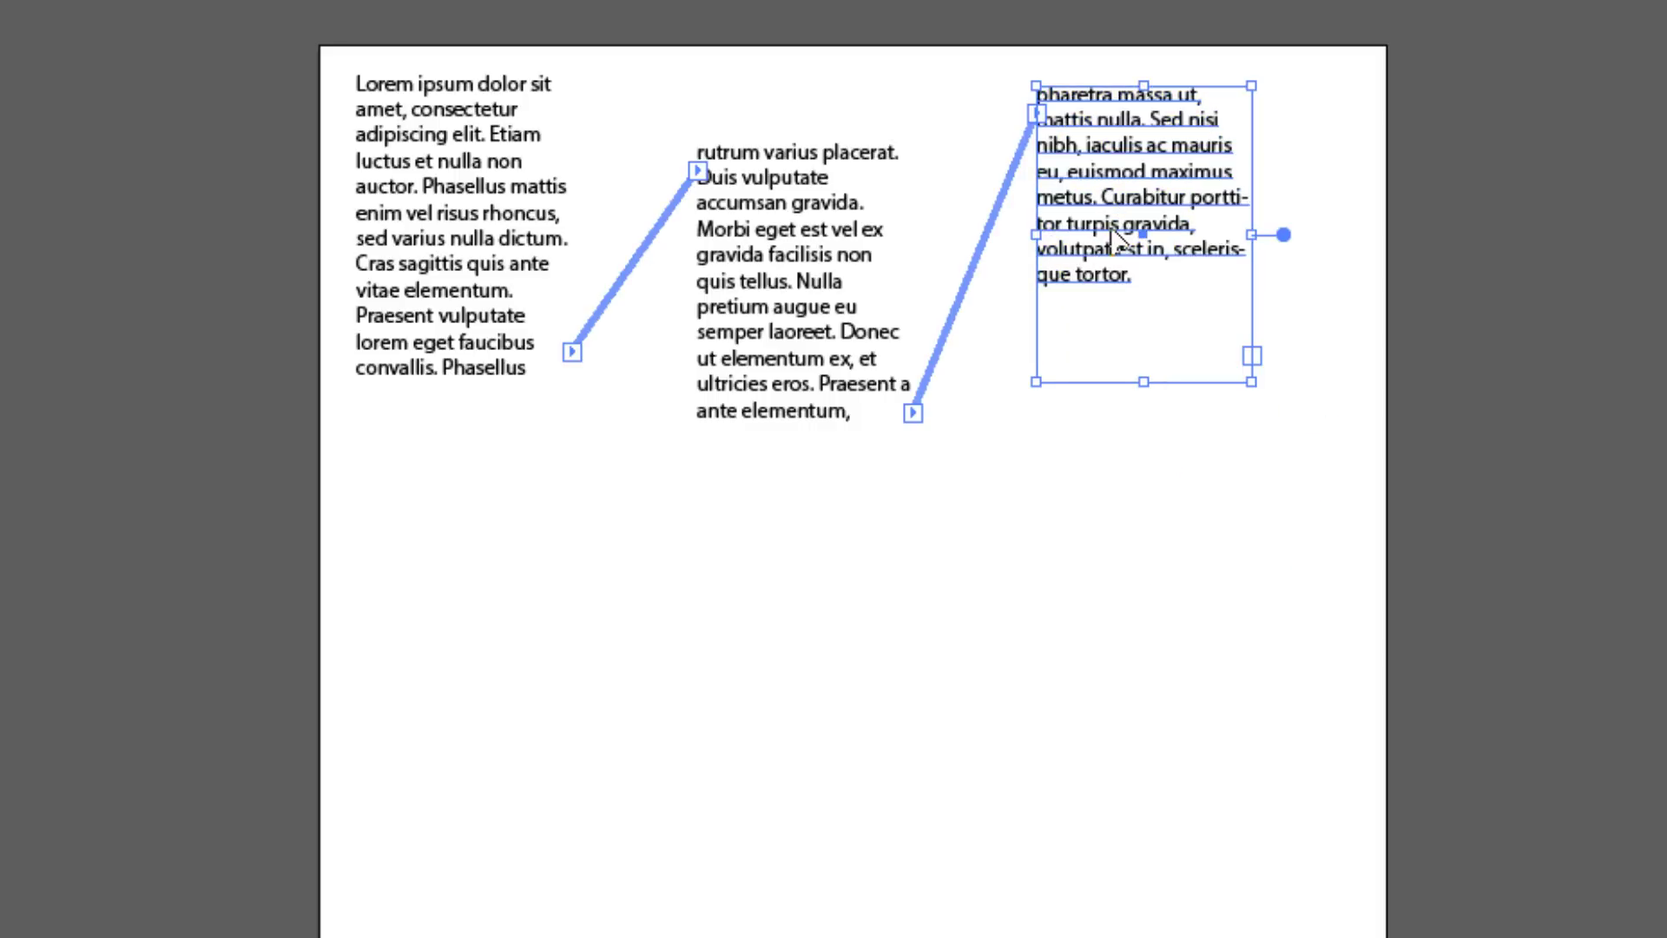
# Delete the third and second frames and enlarge the first so the whole passage fits.
pyautogui.press('Delete')
pyautogui.click(764, 265)
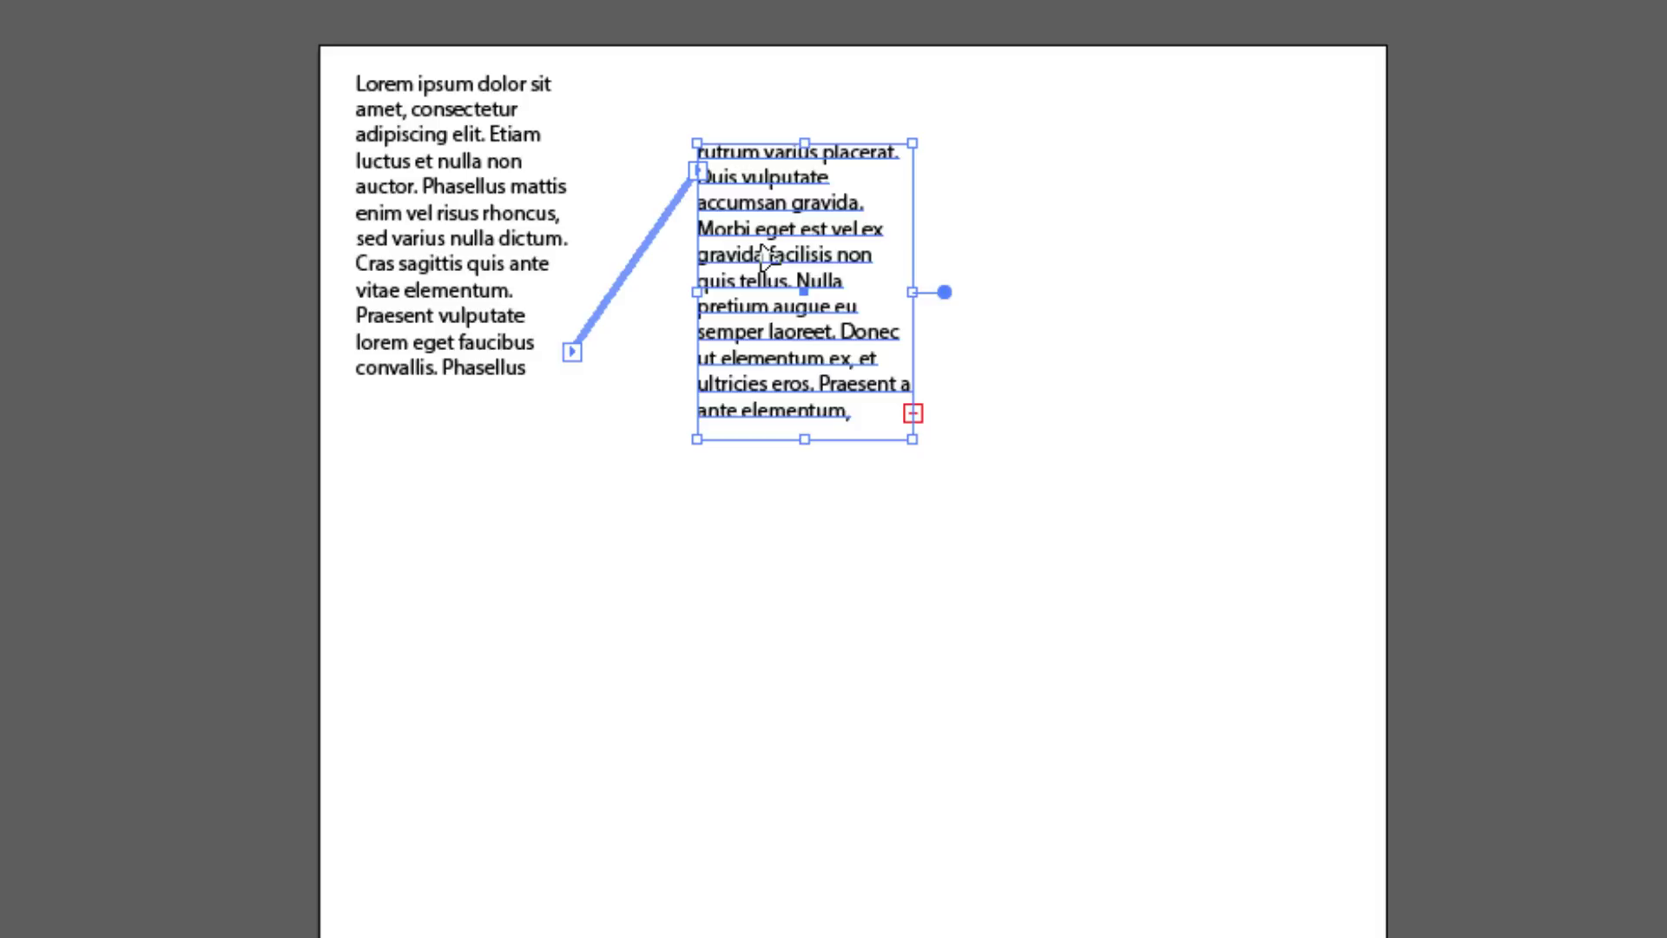
pyautogui.press('Delete')
pyautogui.click(528, 272)
pyautogui.moveTo(573, 382)
pyautogui.mouseDown()
pyautogui.moveTo(903, 532)
pyautogui.moveTo(755, 487)
pyautogui.moveTo(847, 549)
pyautogui.mouseUp()
# Move the text frame and try centre, right, then left paragraph alignment.
pyautogui.moveTo(511, 225); pyautogui.dragTo(765, 247)
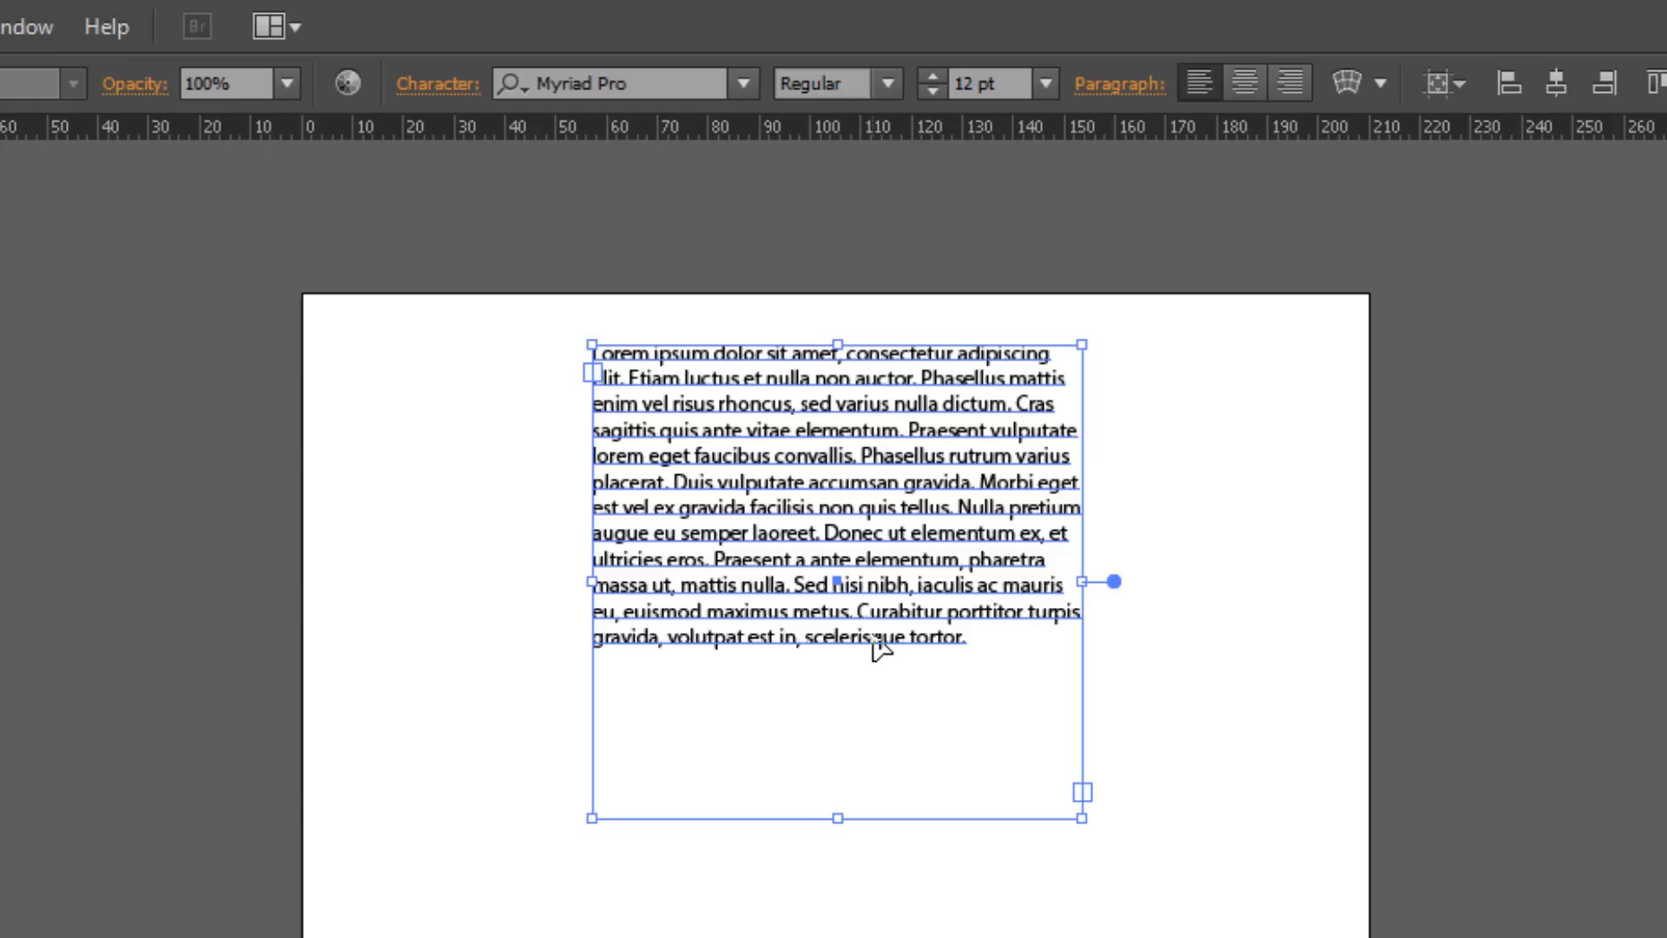
pyautogui.click(1245, 78)
pyautogui.click(1292, 91)
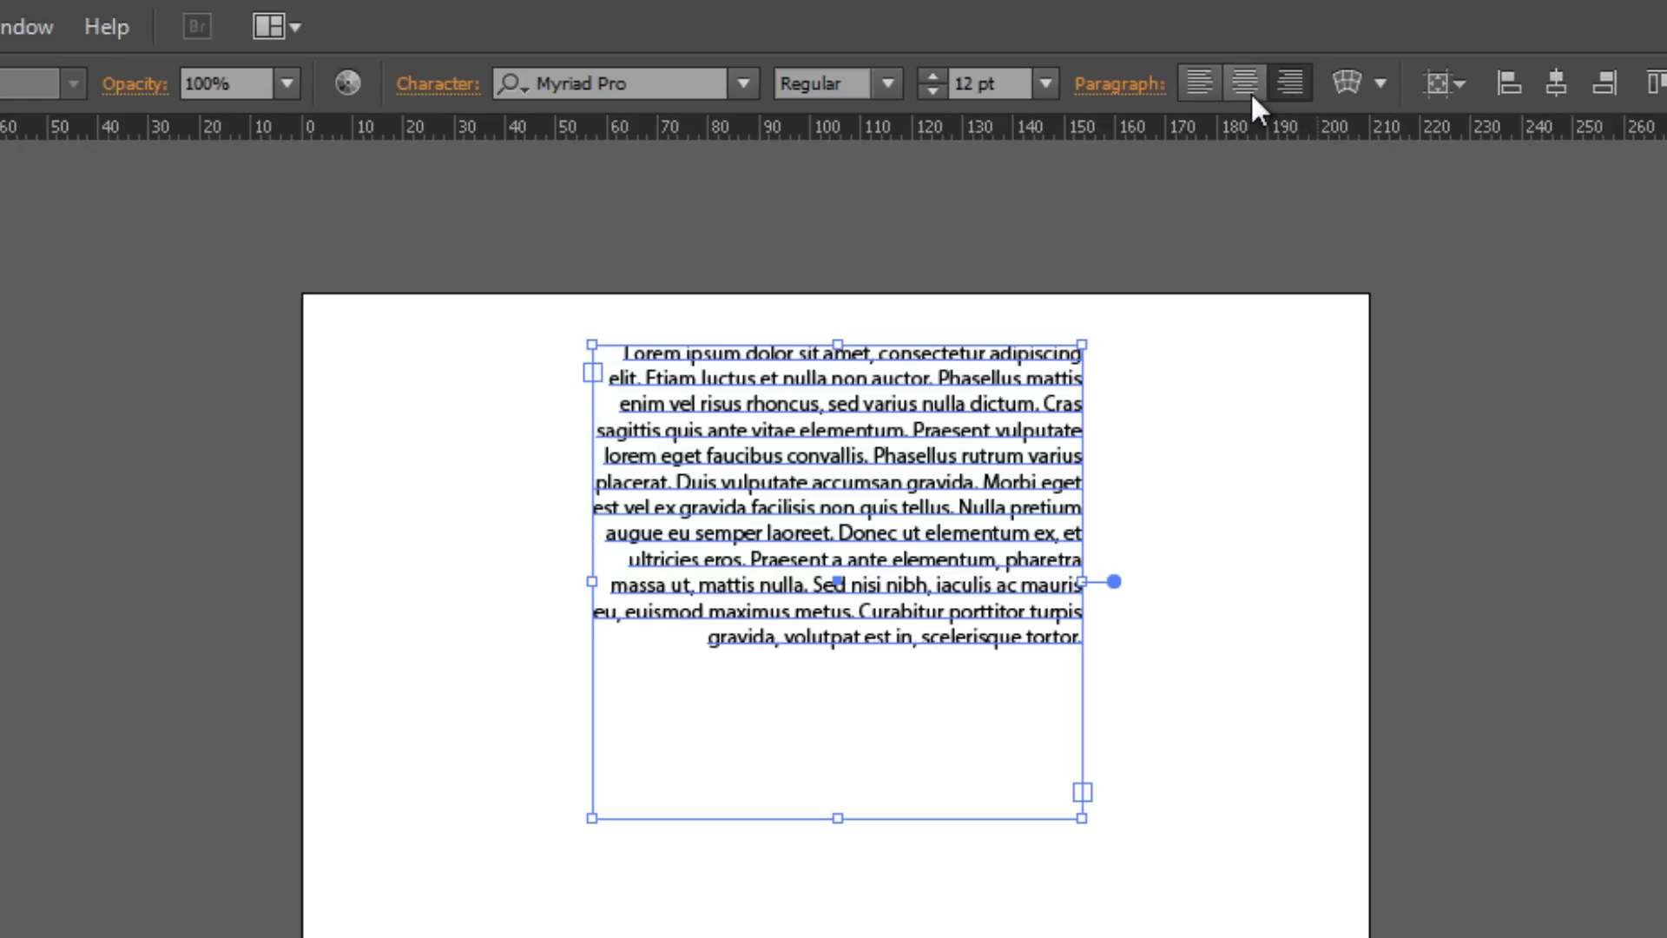
pyautogui.click(1250, 91)
pyautogui.click(1200, 91)
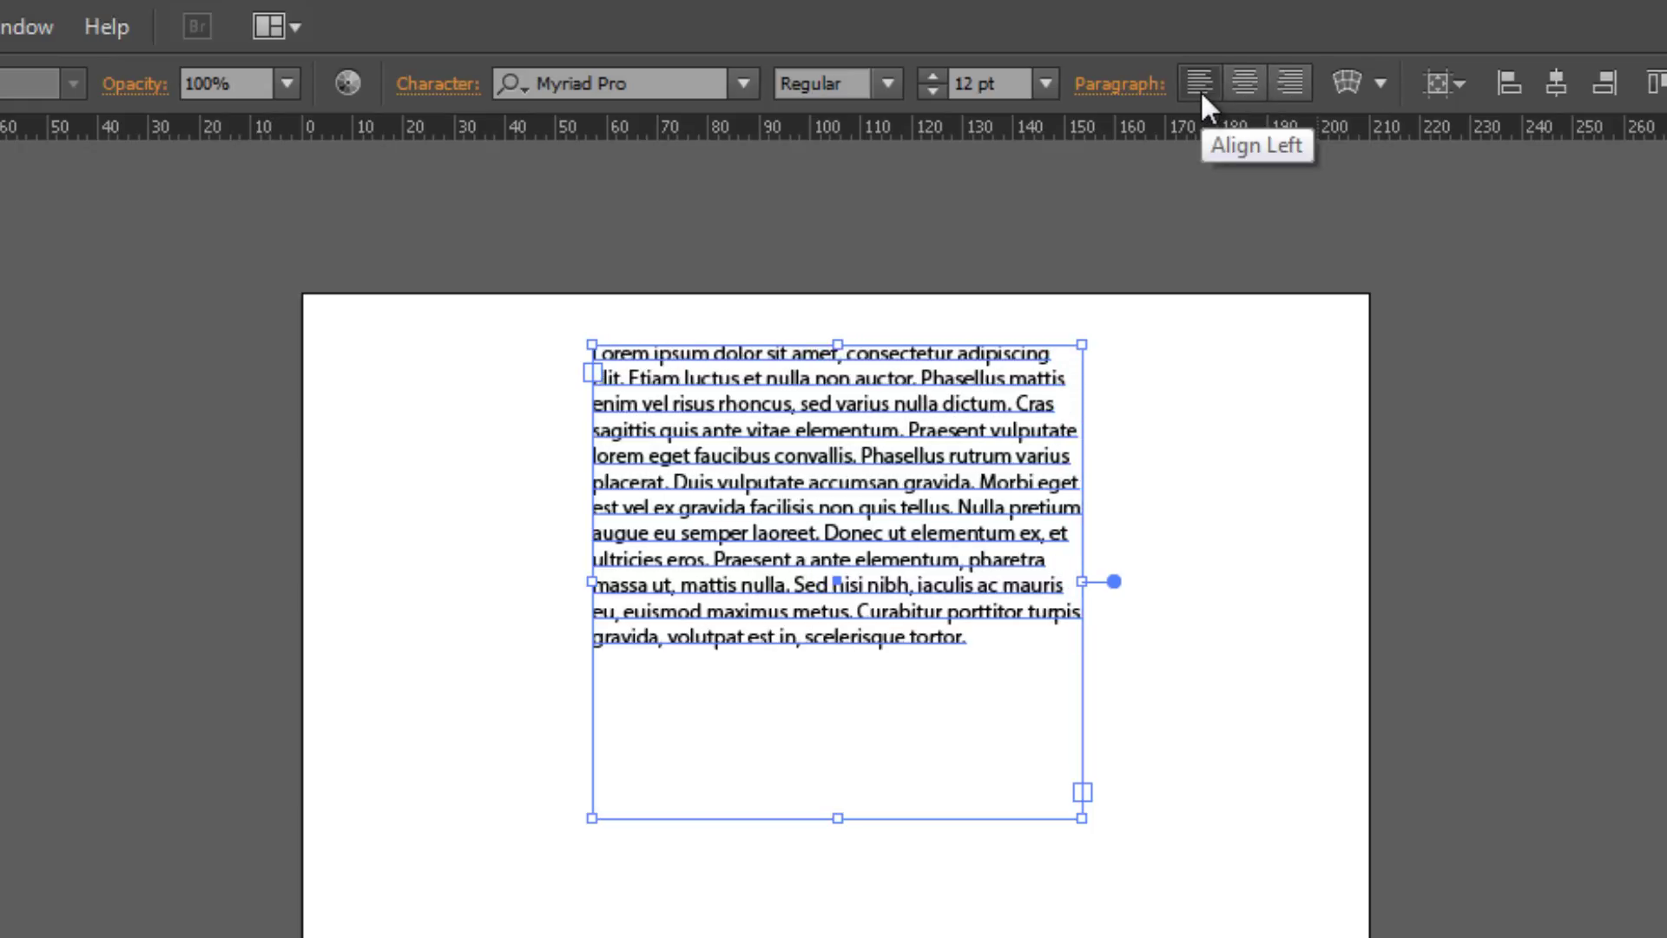
# Make the frame narrower and taller and raise the font size to 17 pt.
pyautogui.moveTo(1081, 818); pyautogui.dragTo(1003, 920)
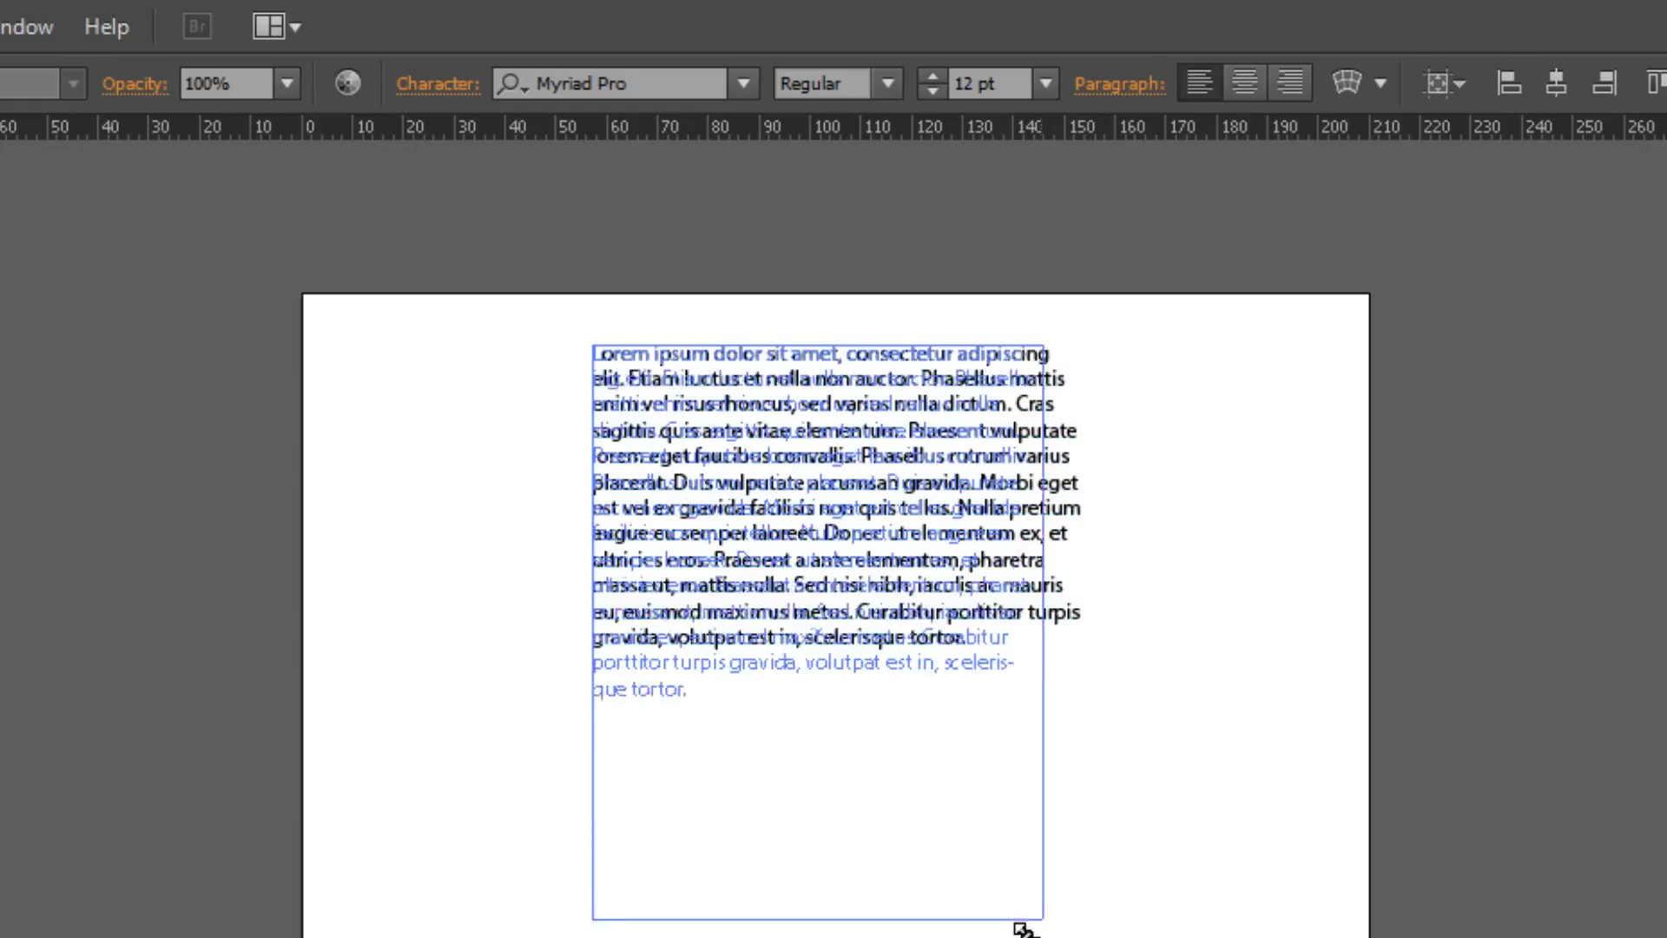
pyautogui.press('Up')
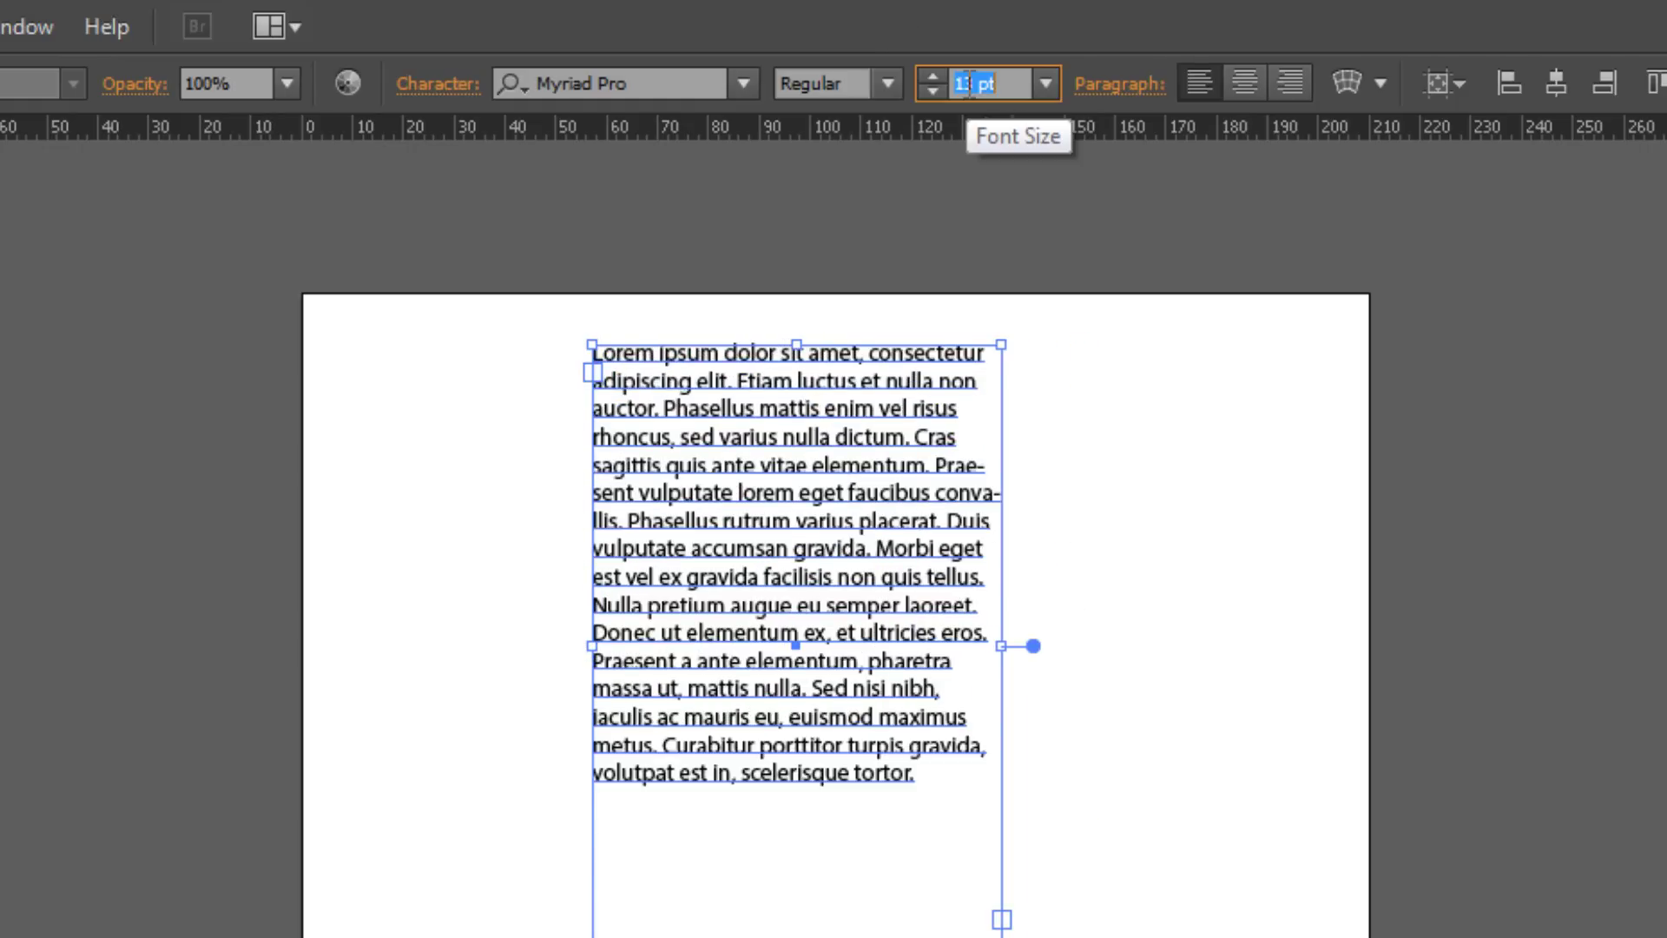
pyautogui.press('Up')
pyautogui.press('Up')
pyautogui.press('Up')
pyautogui.press('Up')
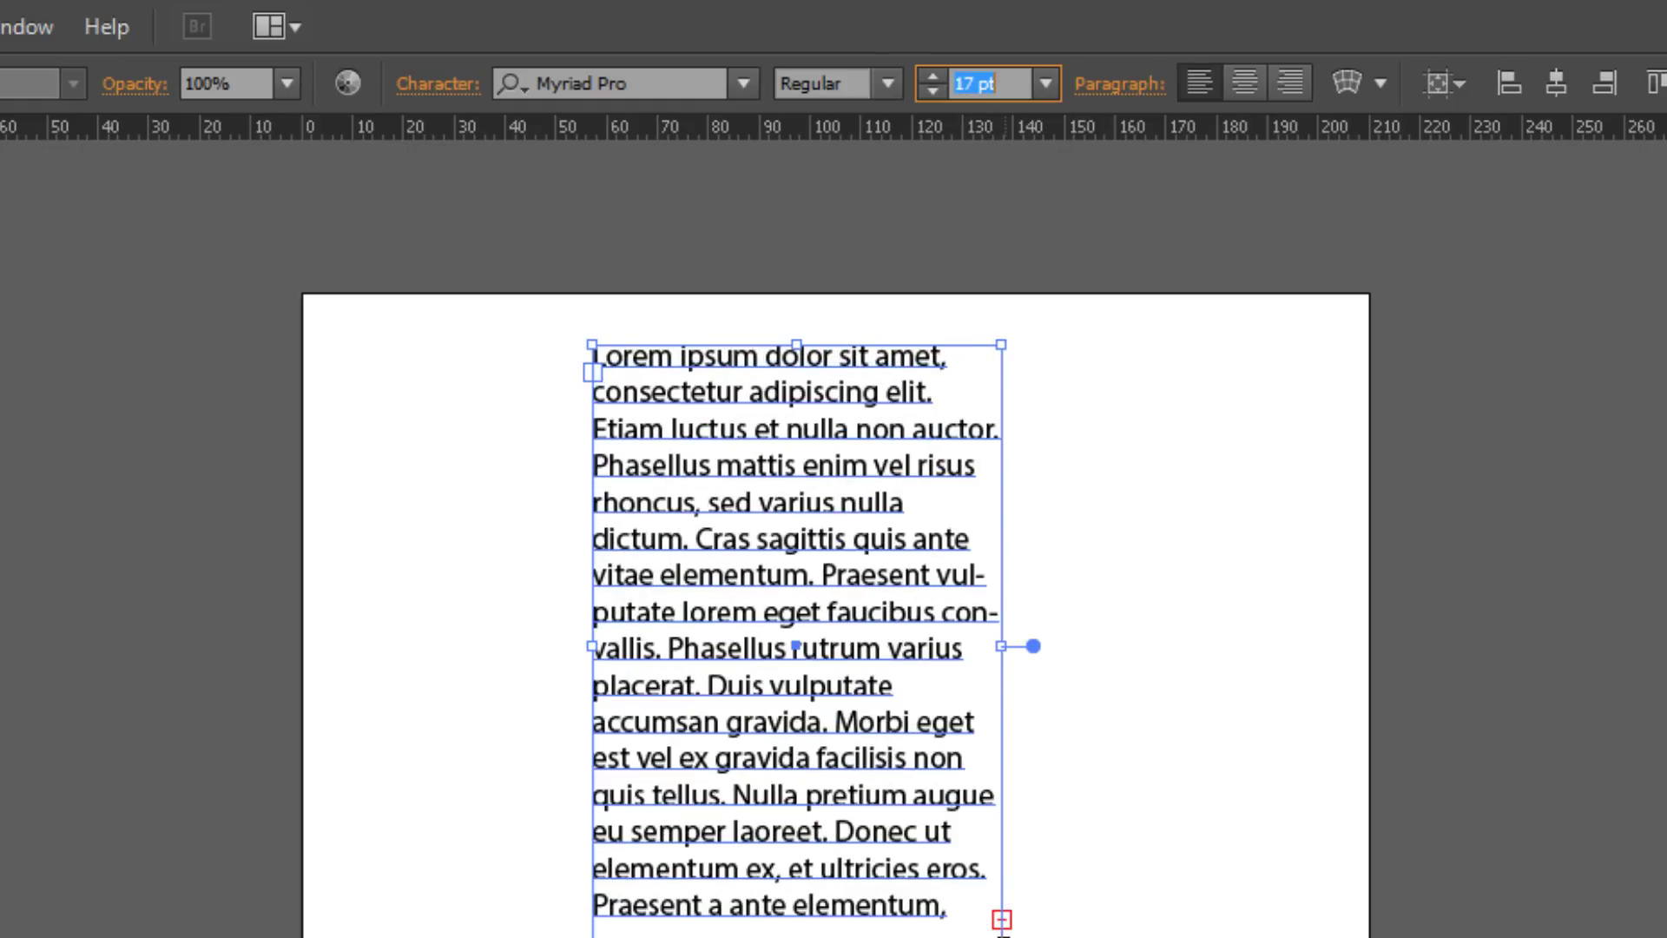
pyautogui.press('Up')
# Widen the text frame so the paragraph lines get longer.
pyautogui.moveTo(1147, 641); pyautogui.dragTo(1247, 733)
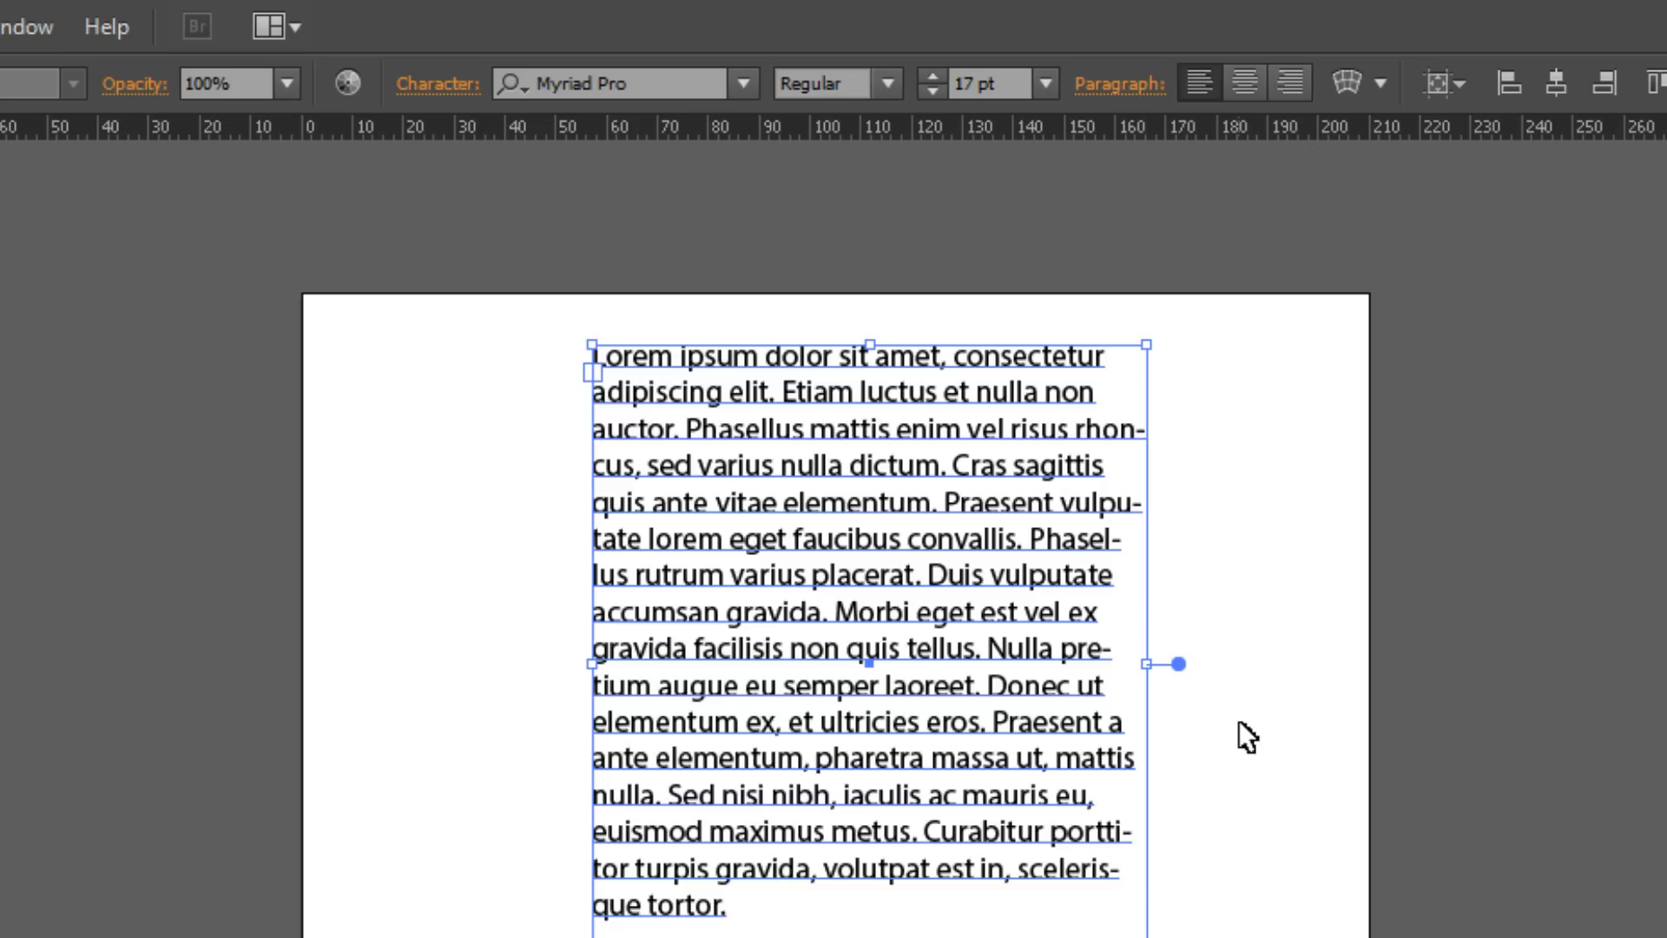
pyautogui.click(1232, 486)
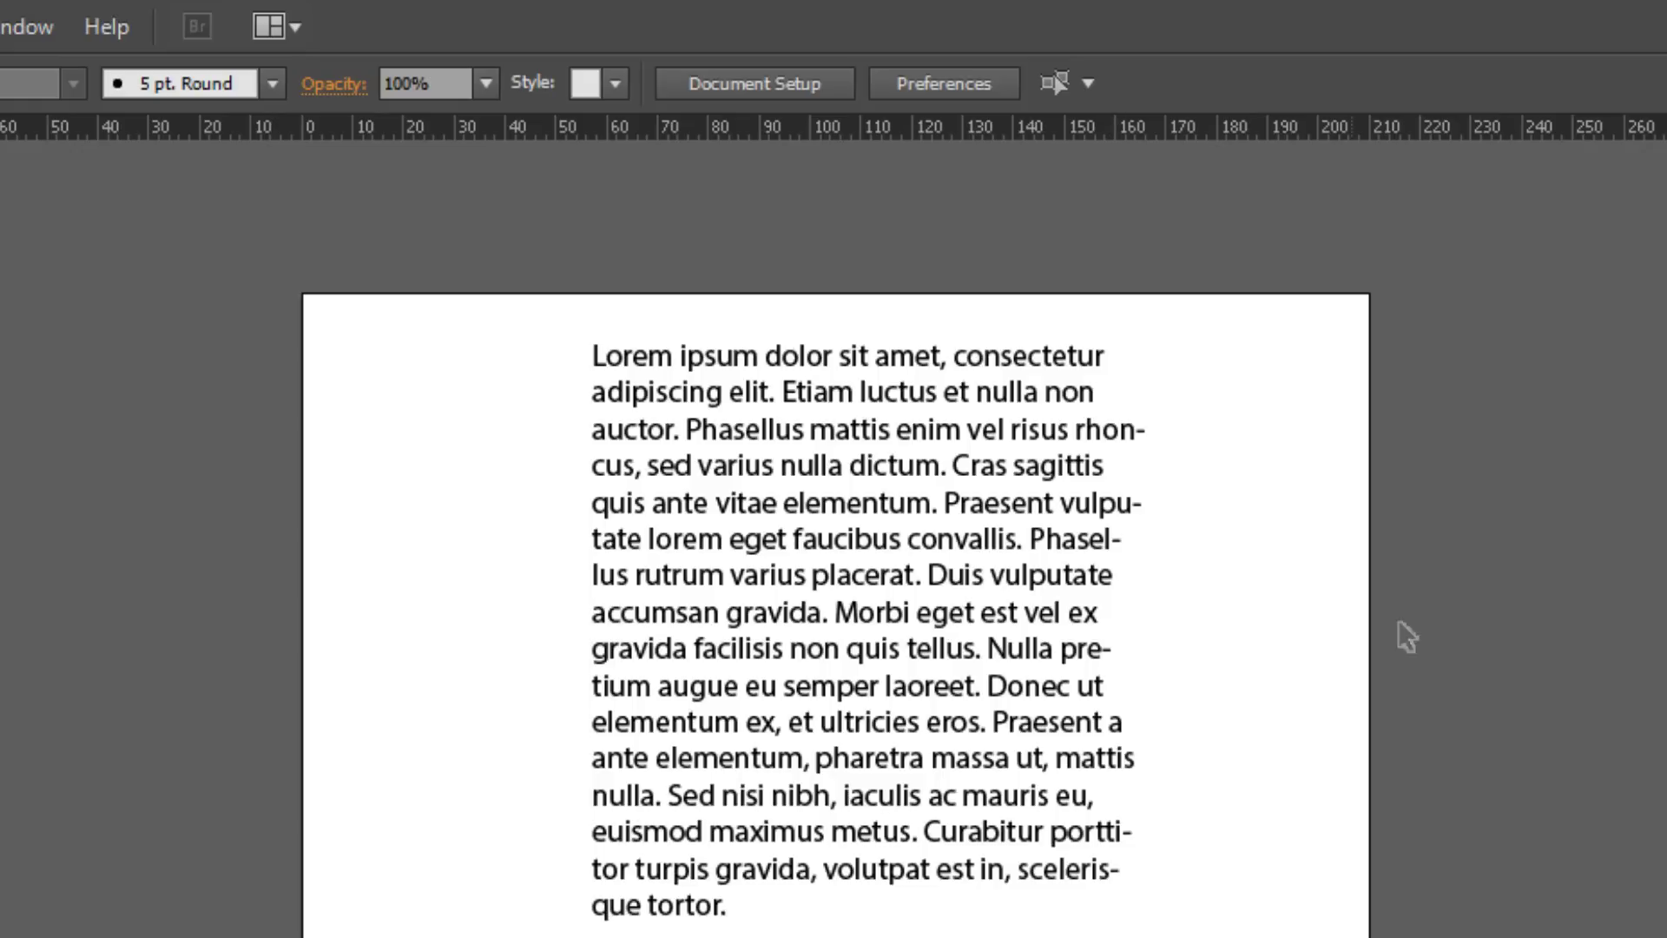
pyautogui.click(914, 618)
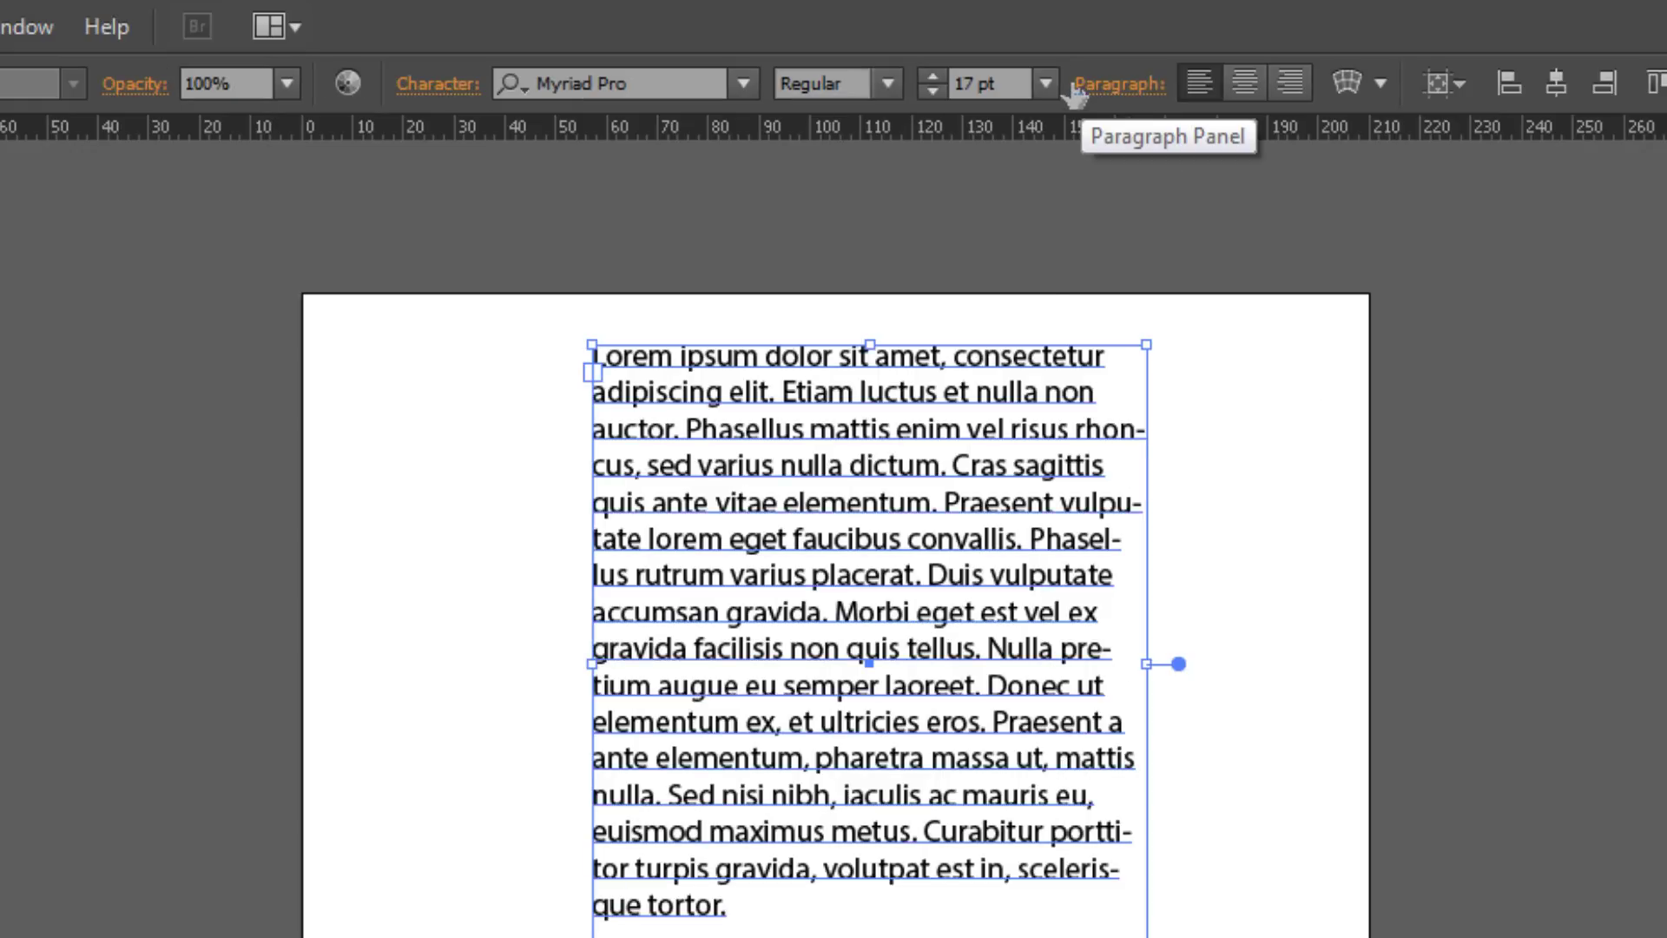
# Try justify-last-left and left alignment, turn off Hyphenate, then delete the text frame.
pyautogui.click(1118, 94)
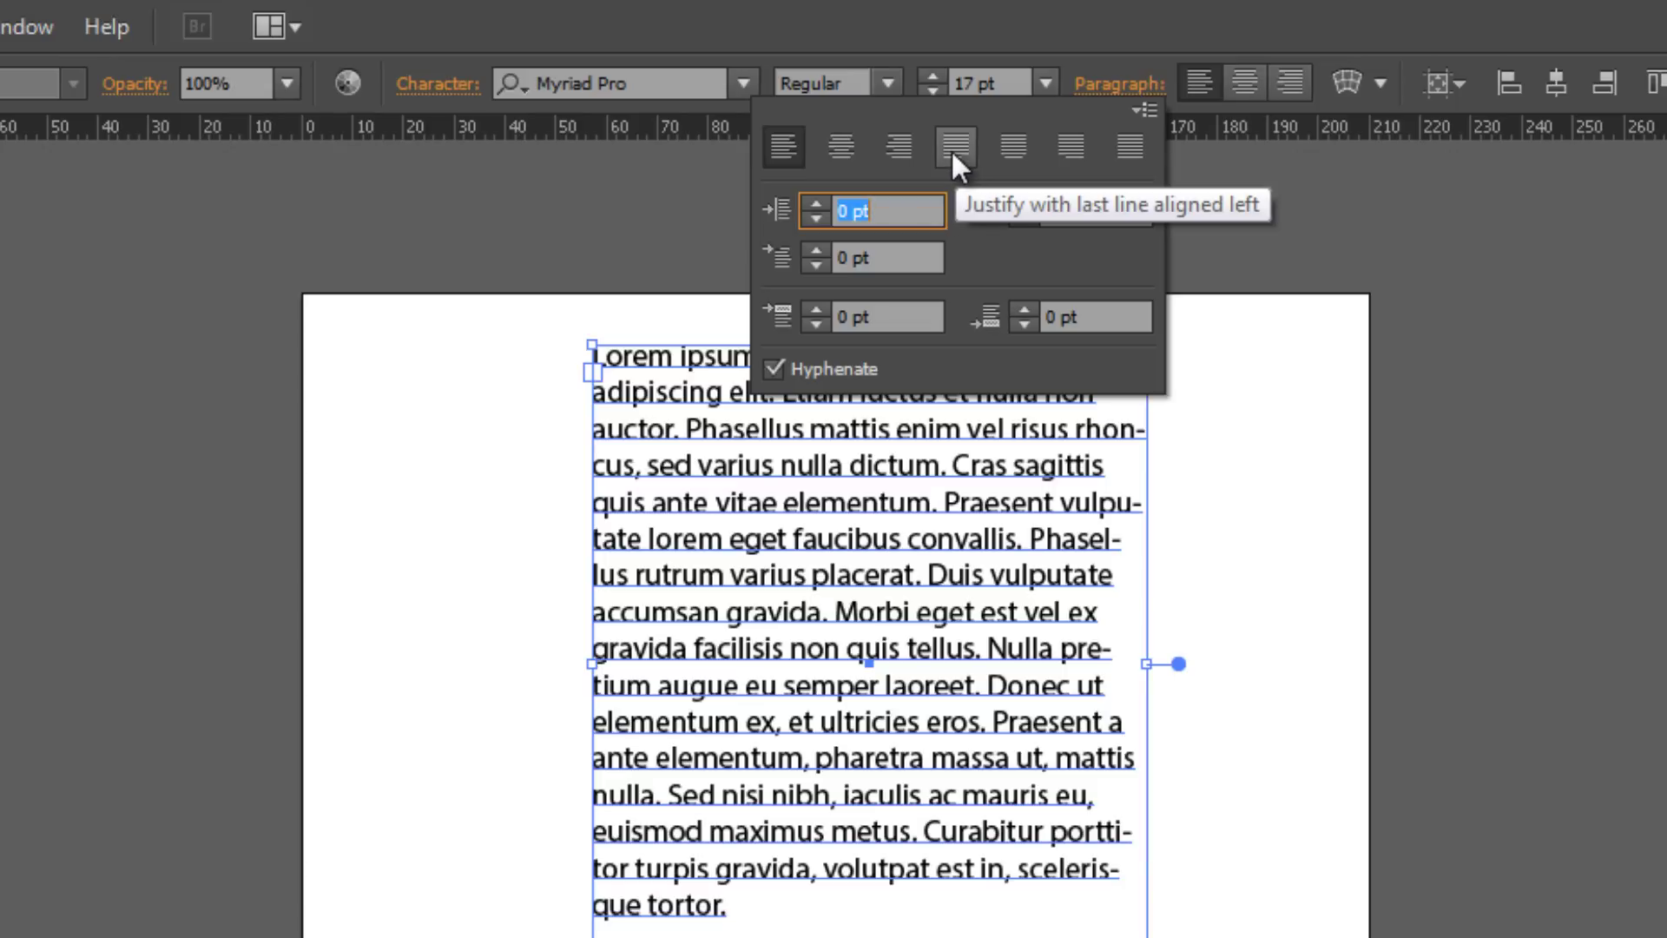
pyautogui.click(954, 146)
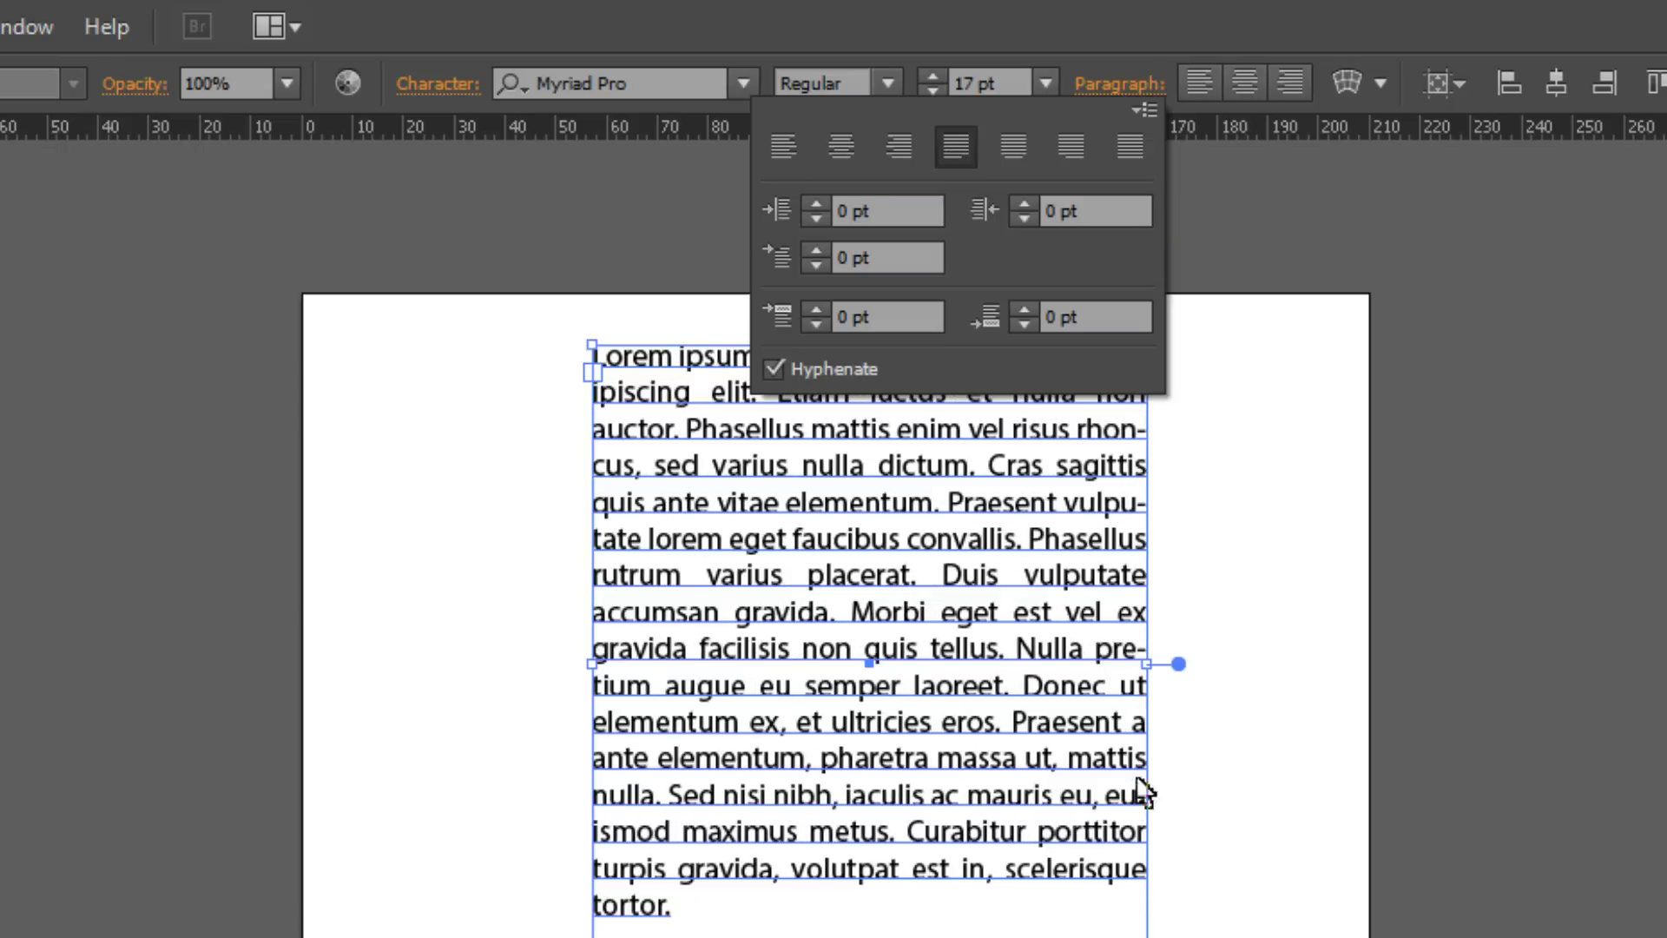
pyautogui.click(778, 145)
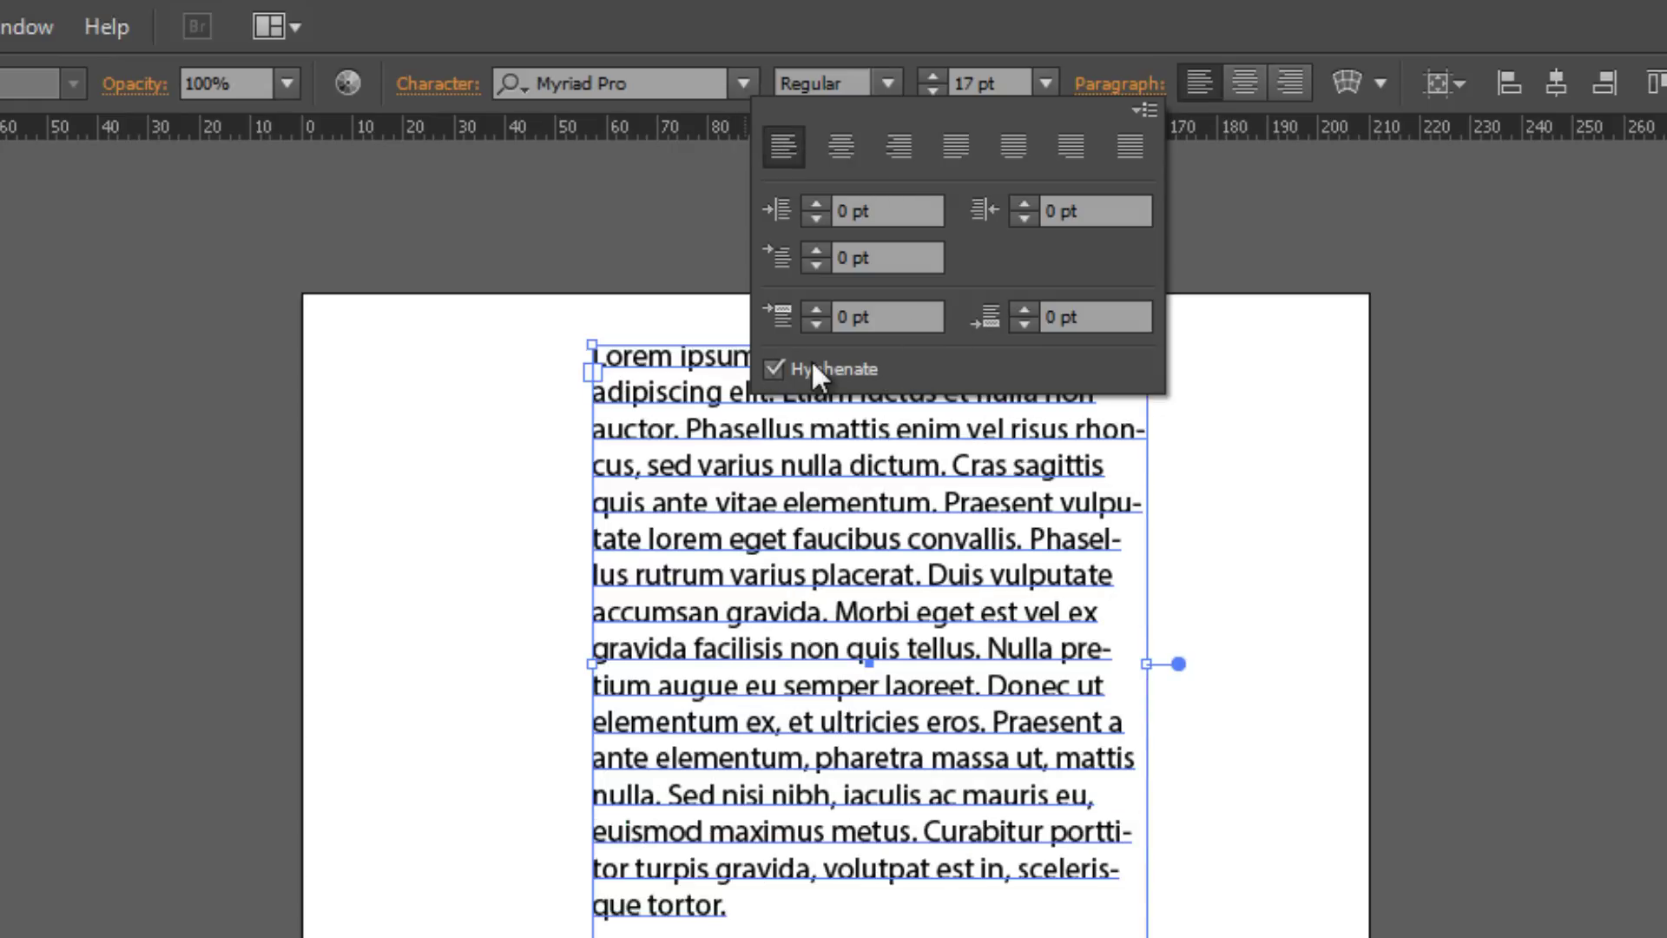
pyautogui.click(772, 371)
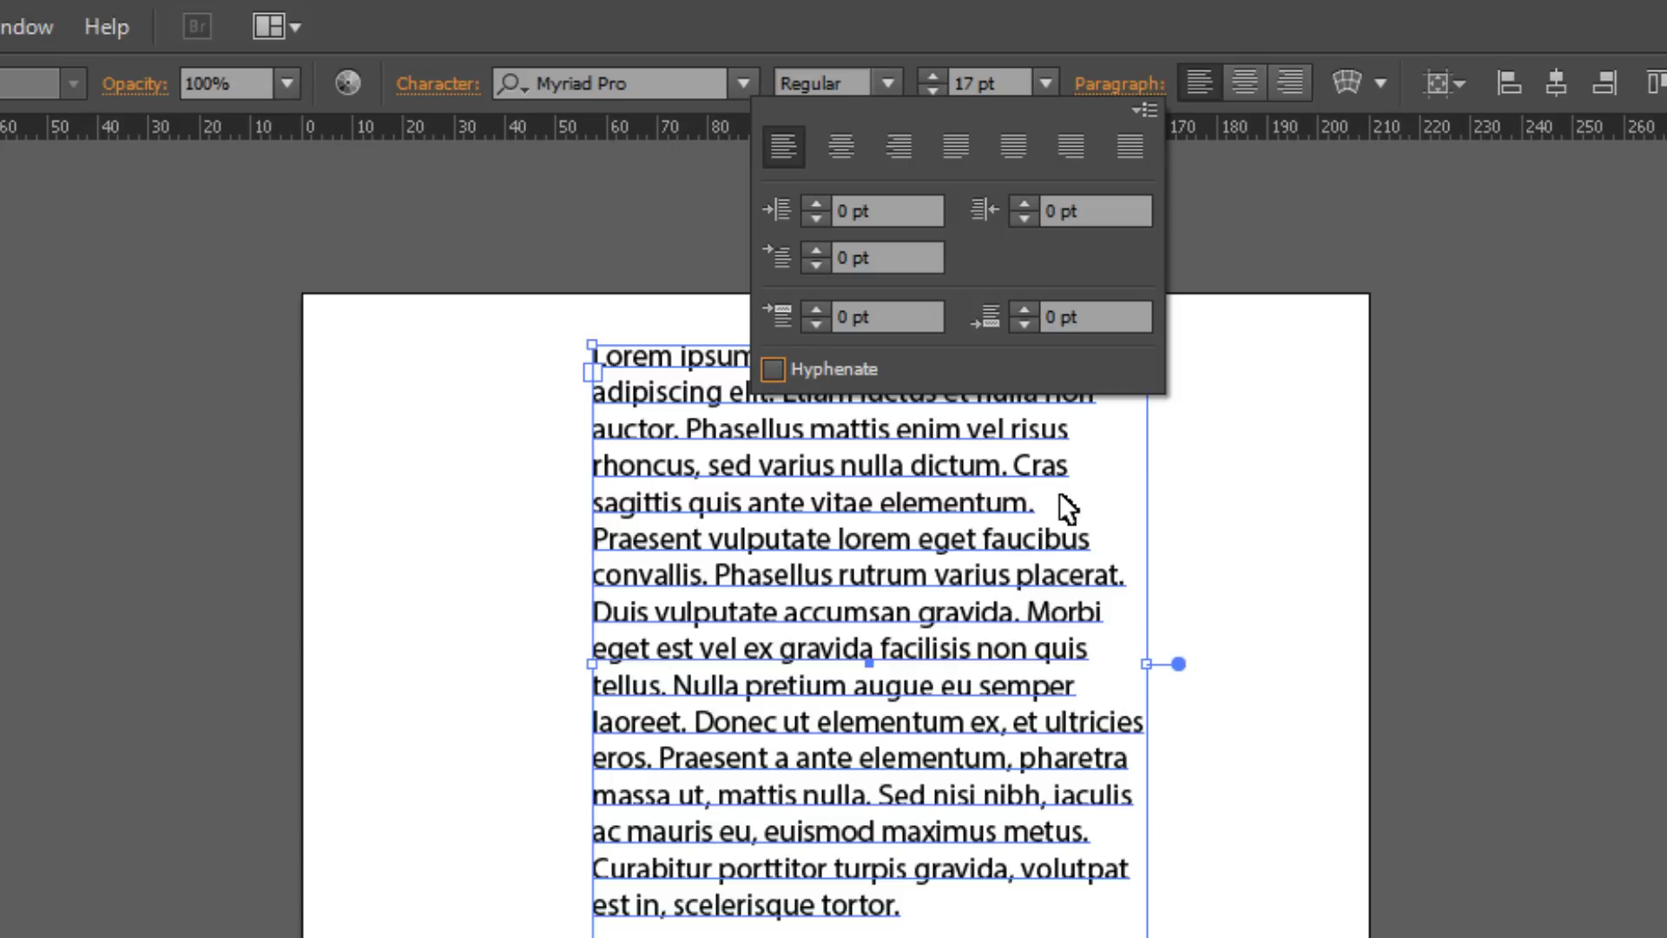
pyautogui.click(956, 154)
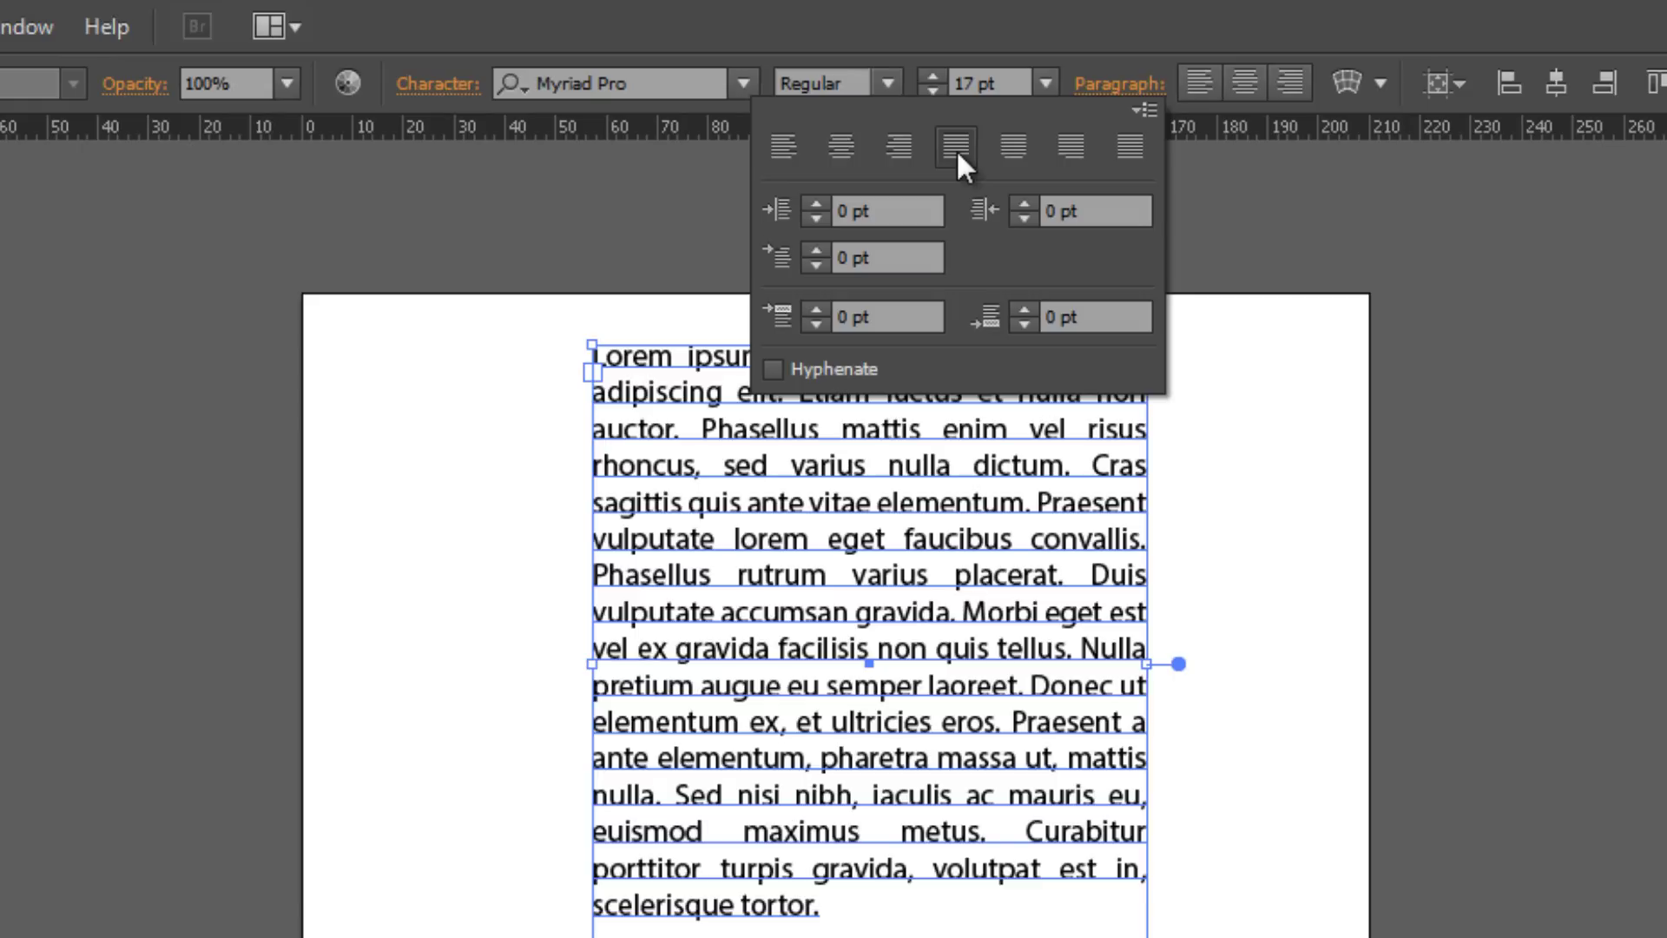
pyautogui.press('Delete')
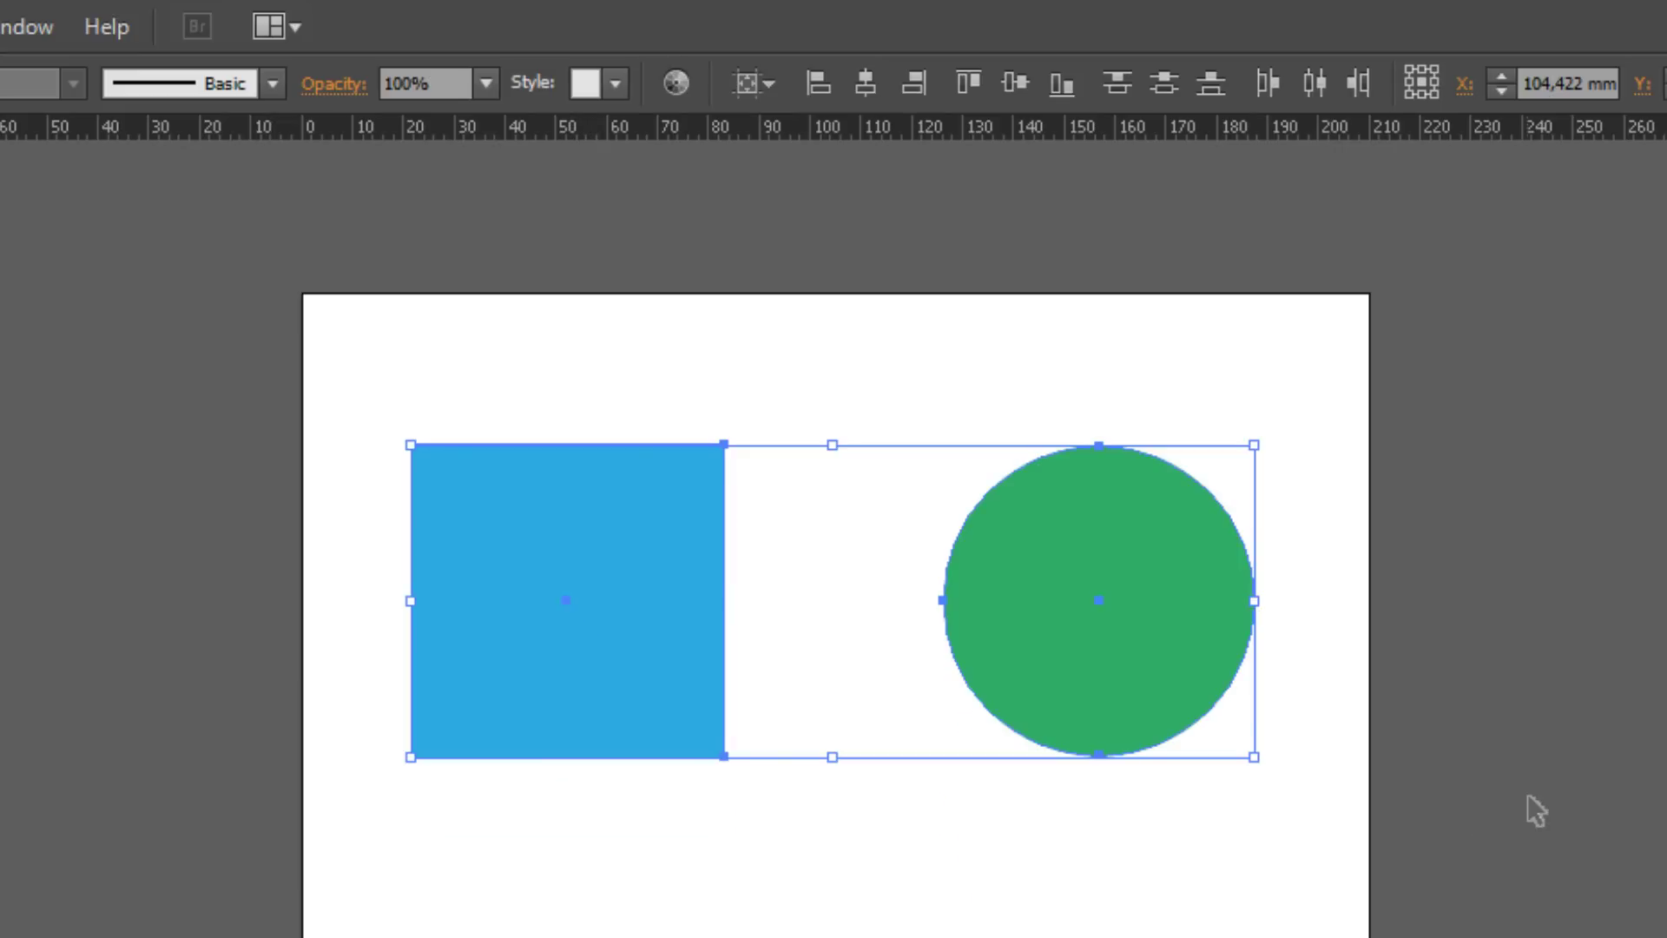
# Select the blue square and the green circle in turn to check them.
pyautogui.click(1375, 884)
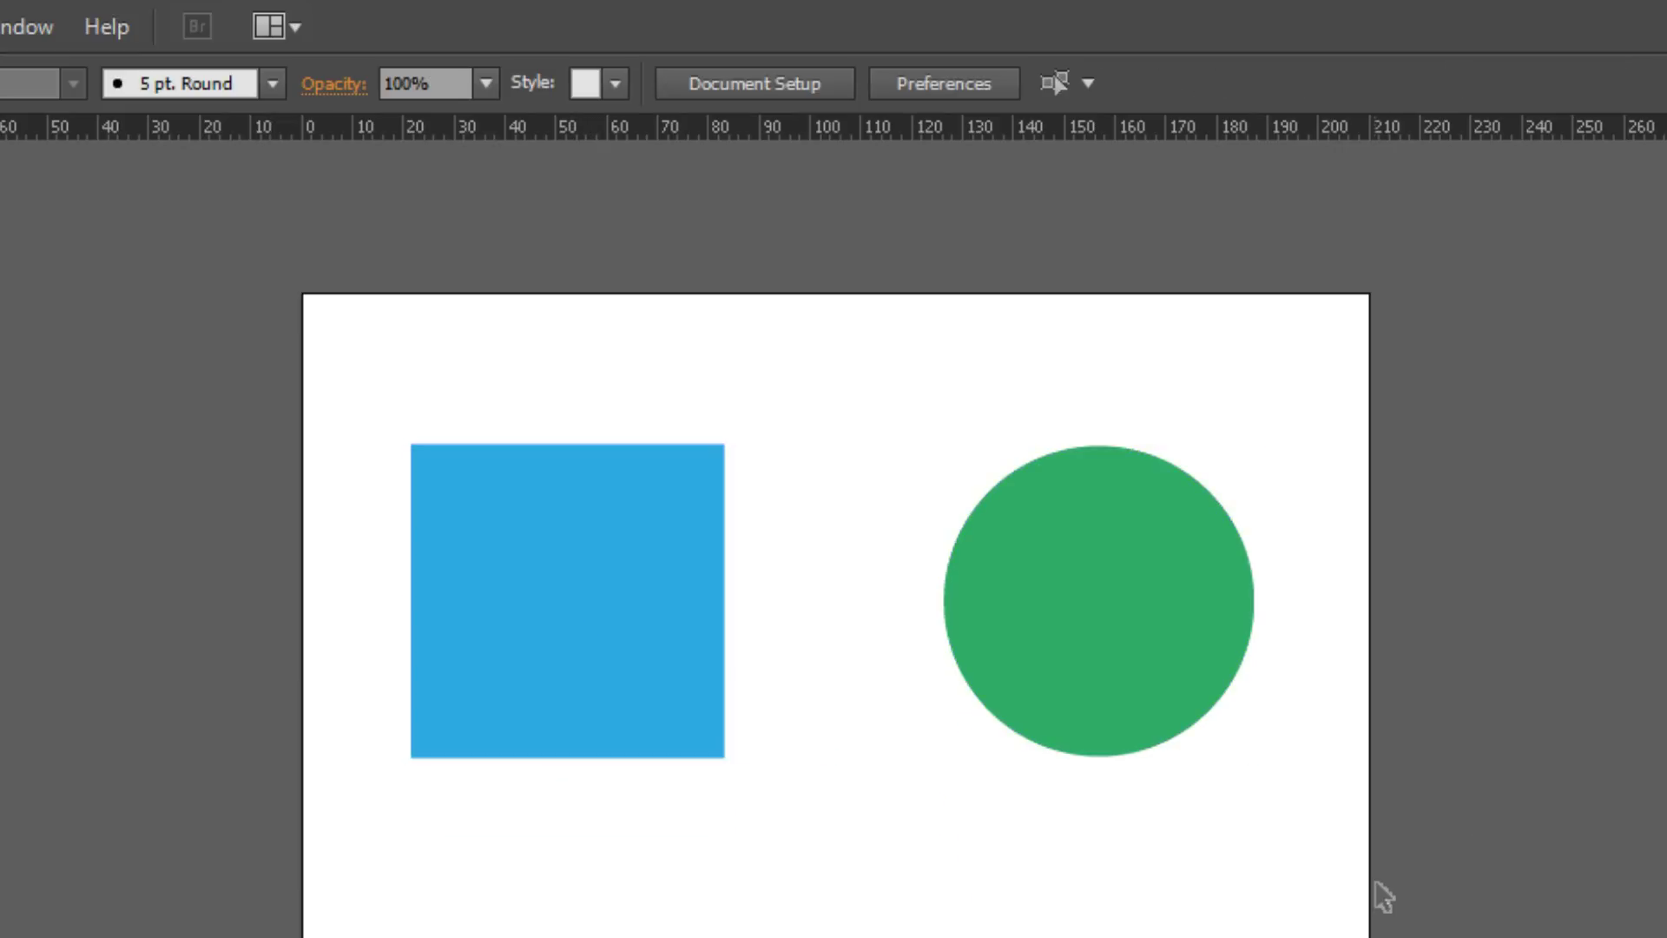
pyautogui.click(552, 616)
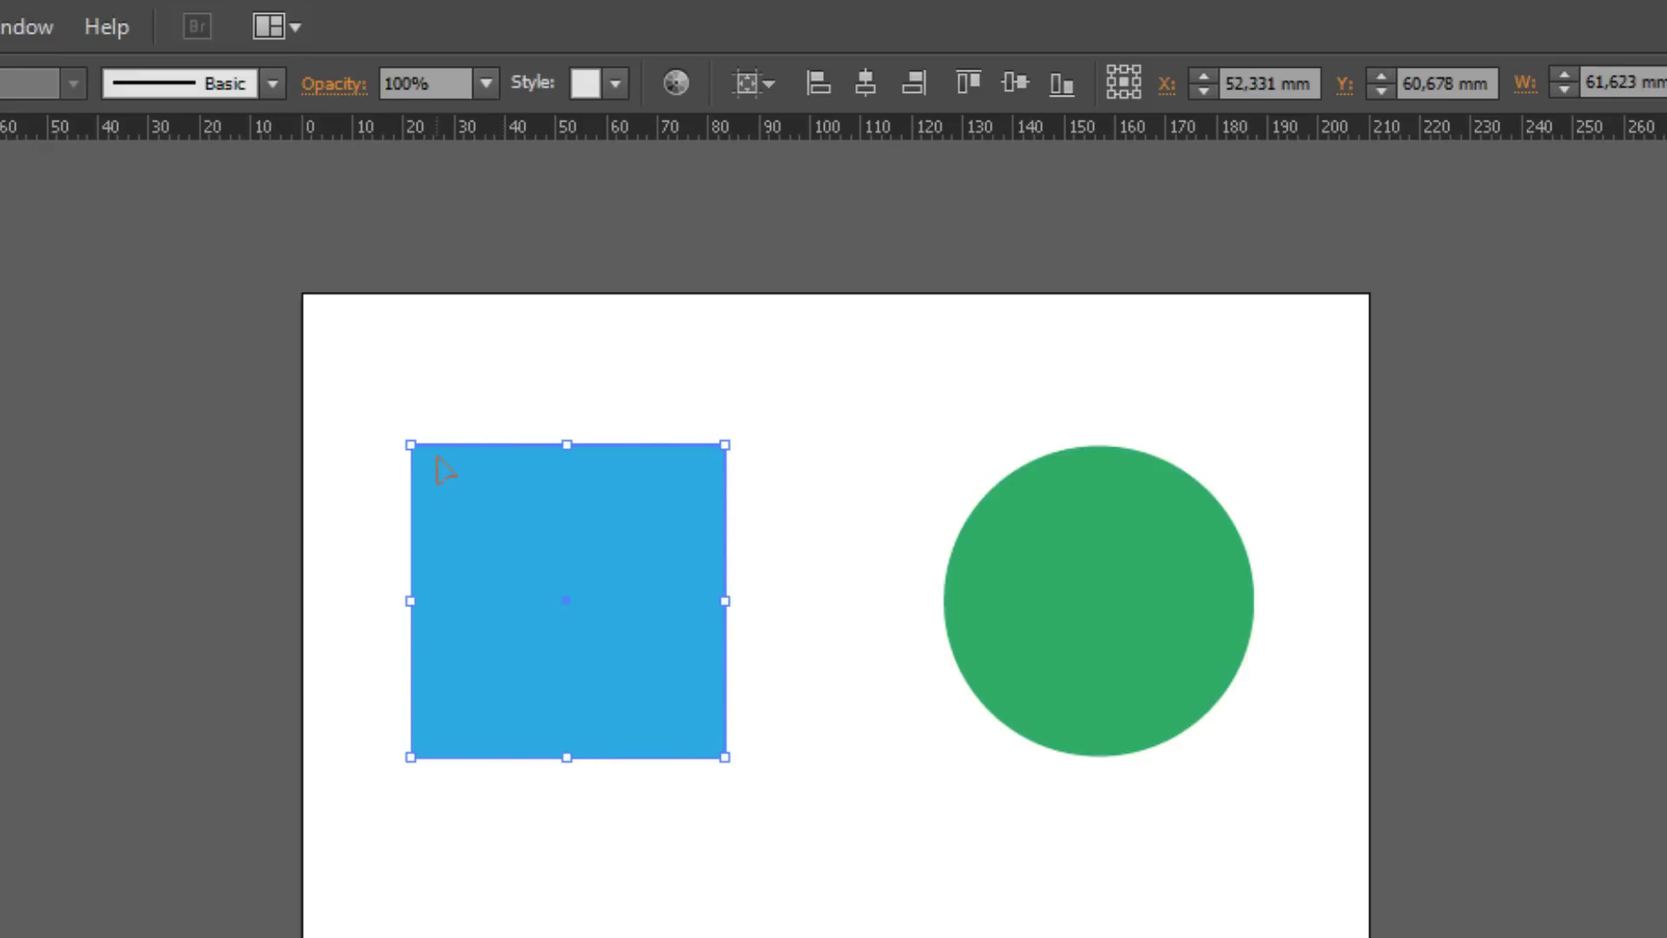
pyautogui.click(1199, 590)
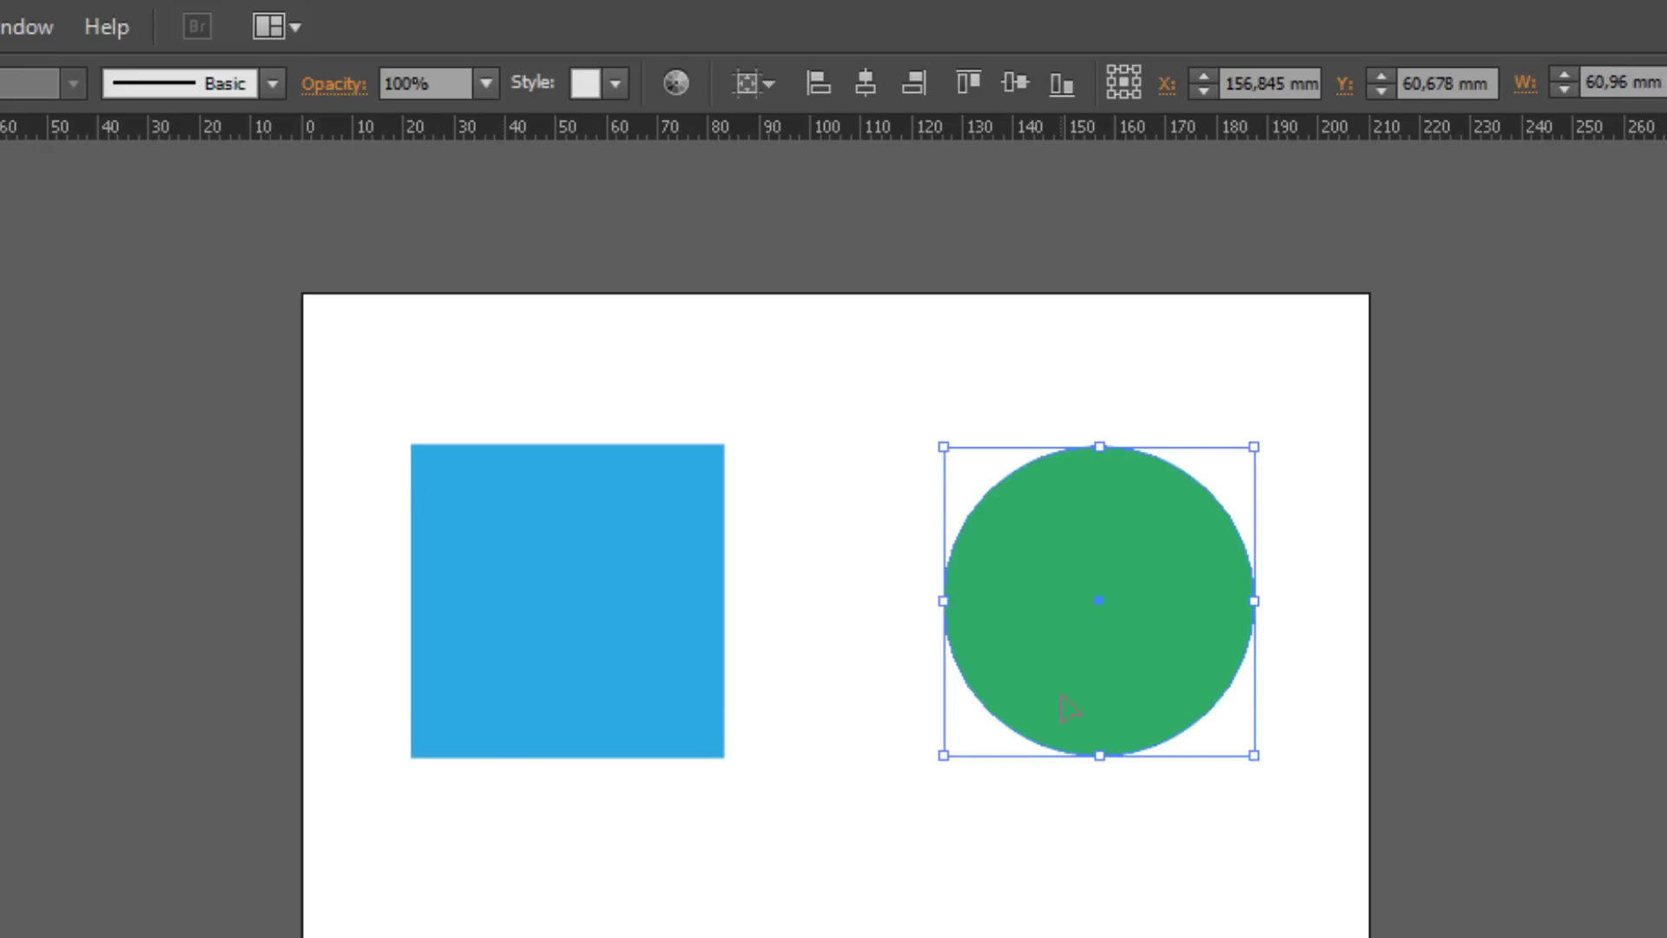
pyautogui.click(851, 851)
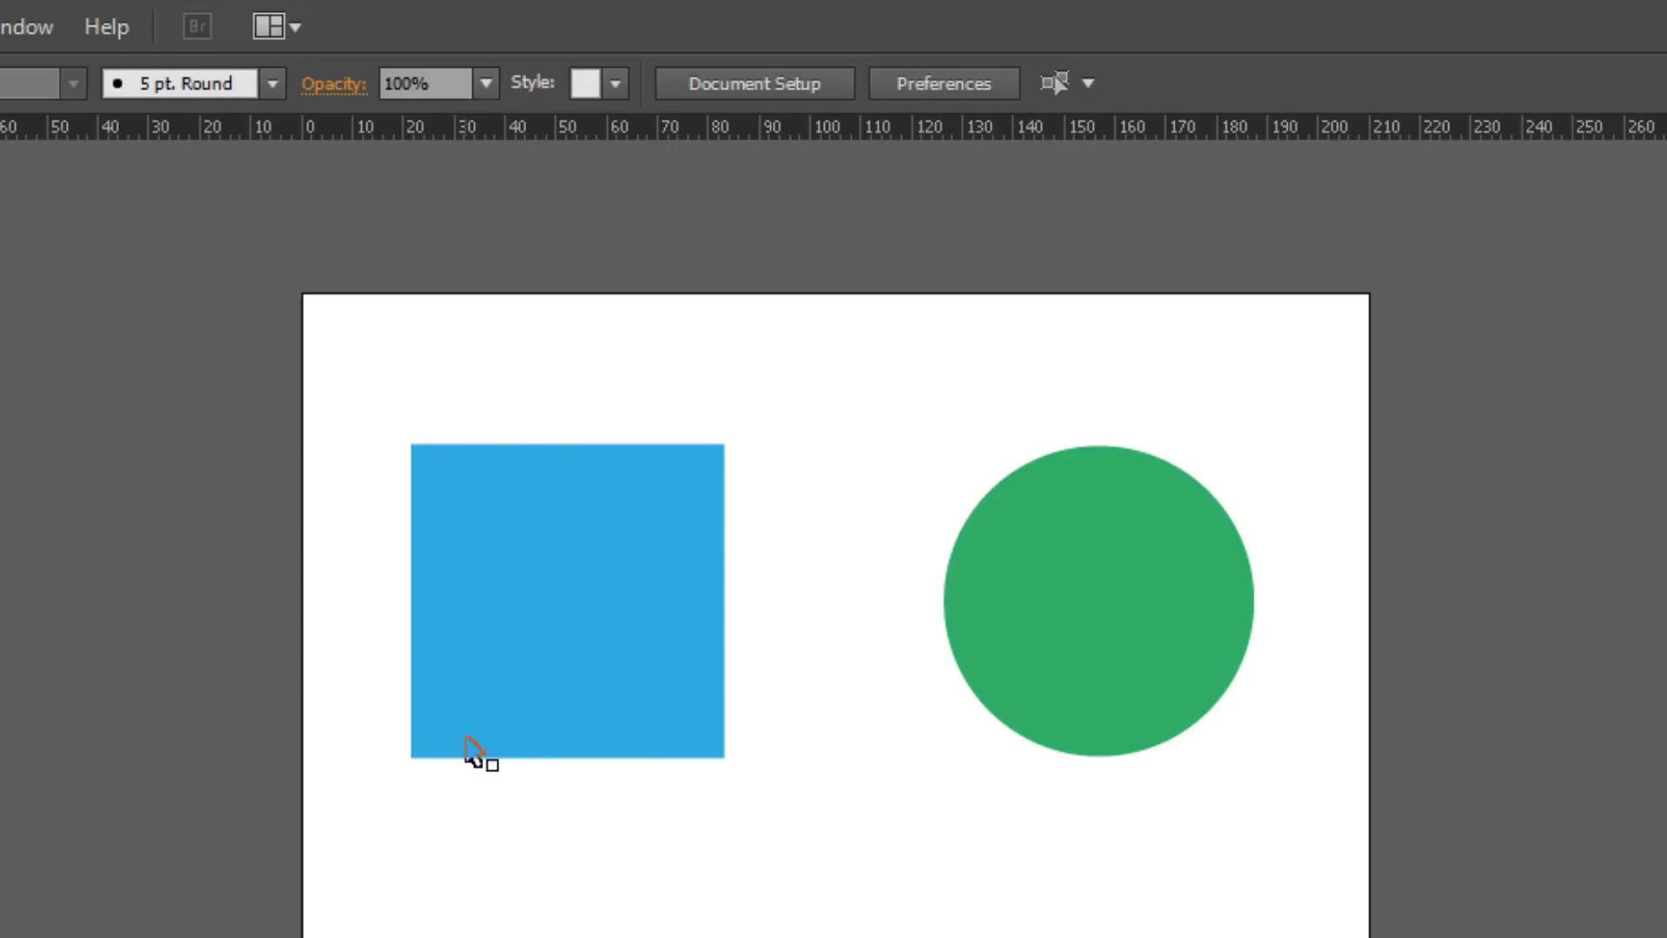
pyautogui.click(549, 612)
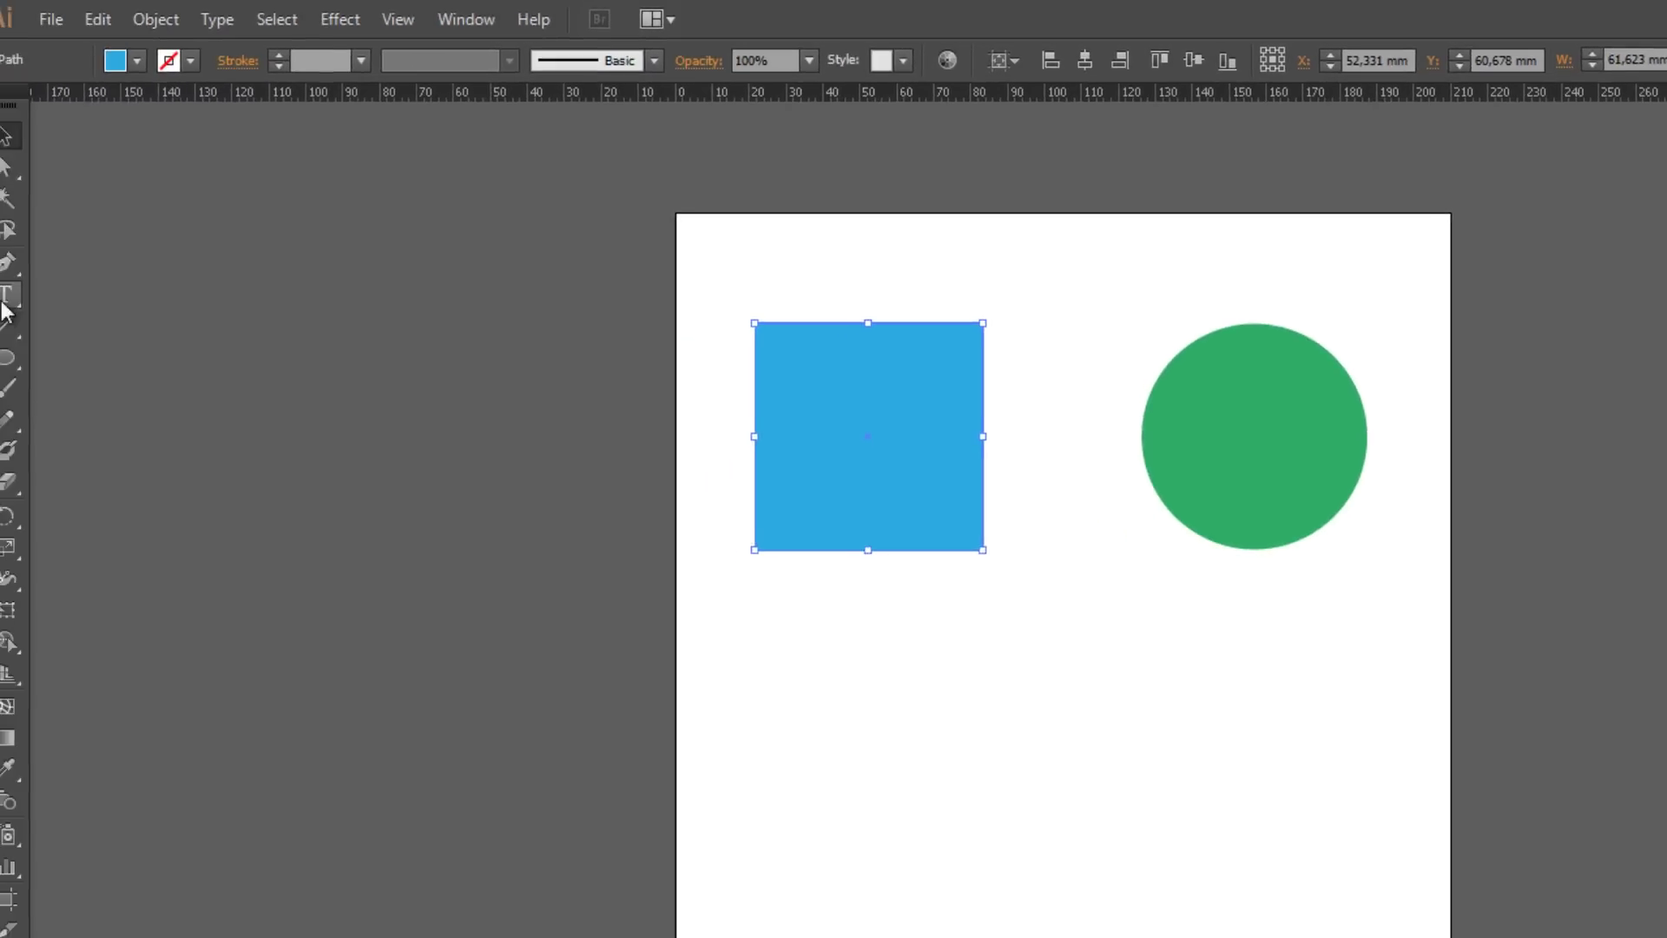
pyautogui.click(27, 294)
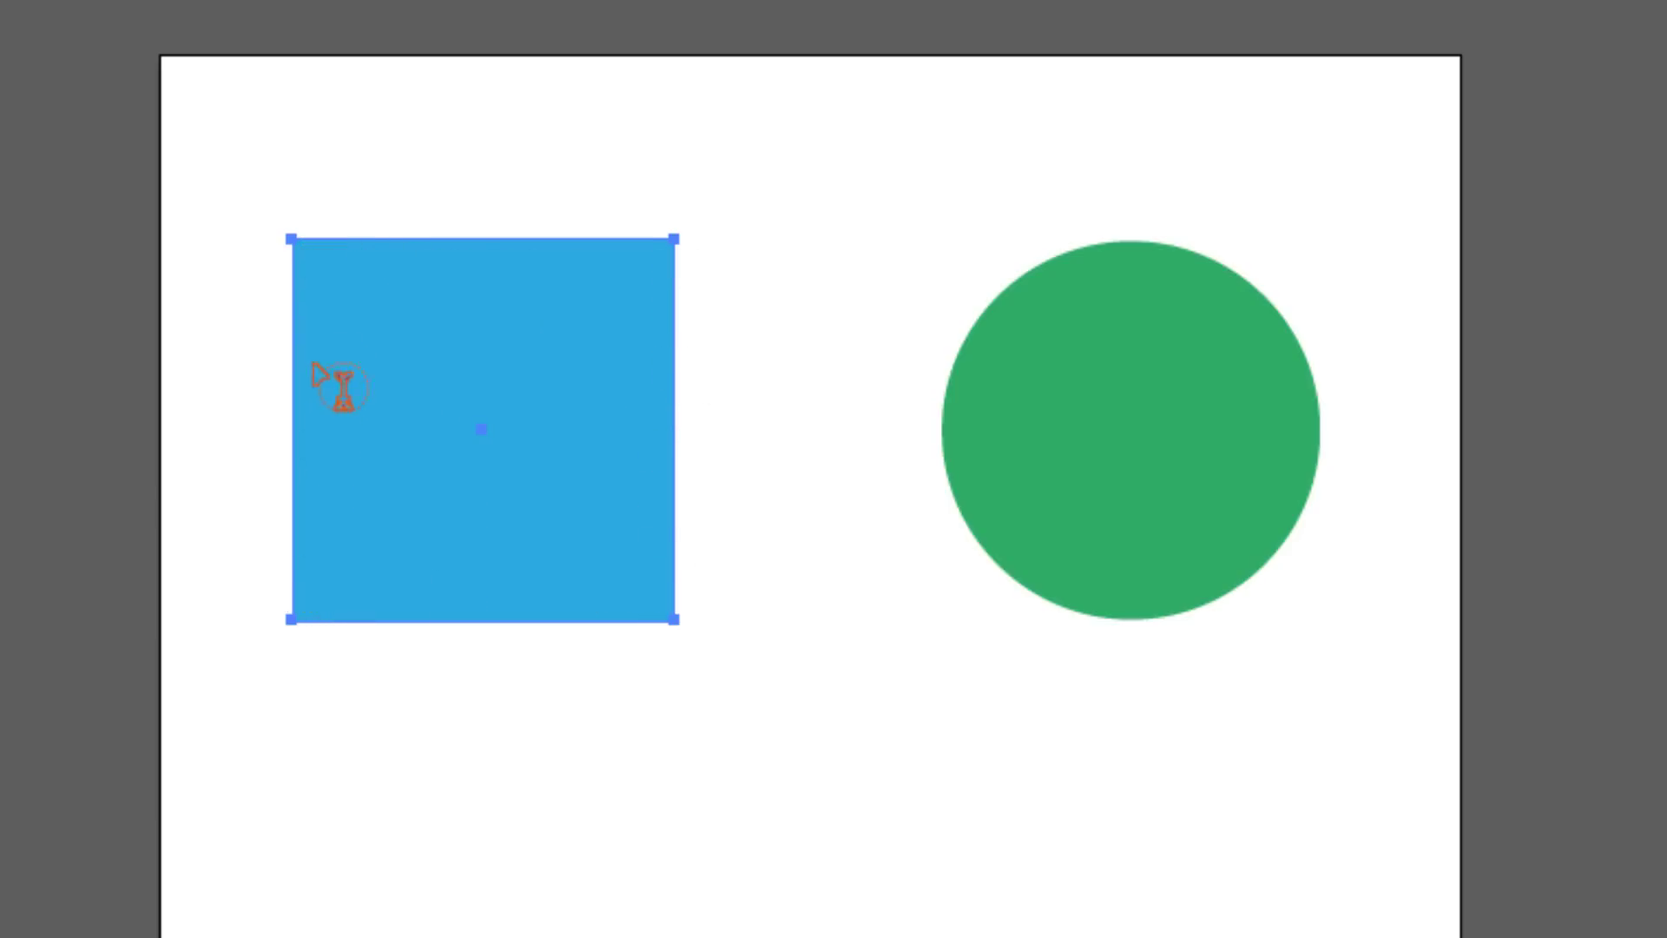
pyautogui.click(315, 261)
pyautogui.press('v')
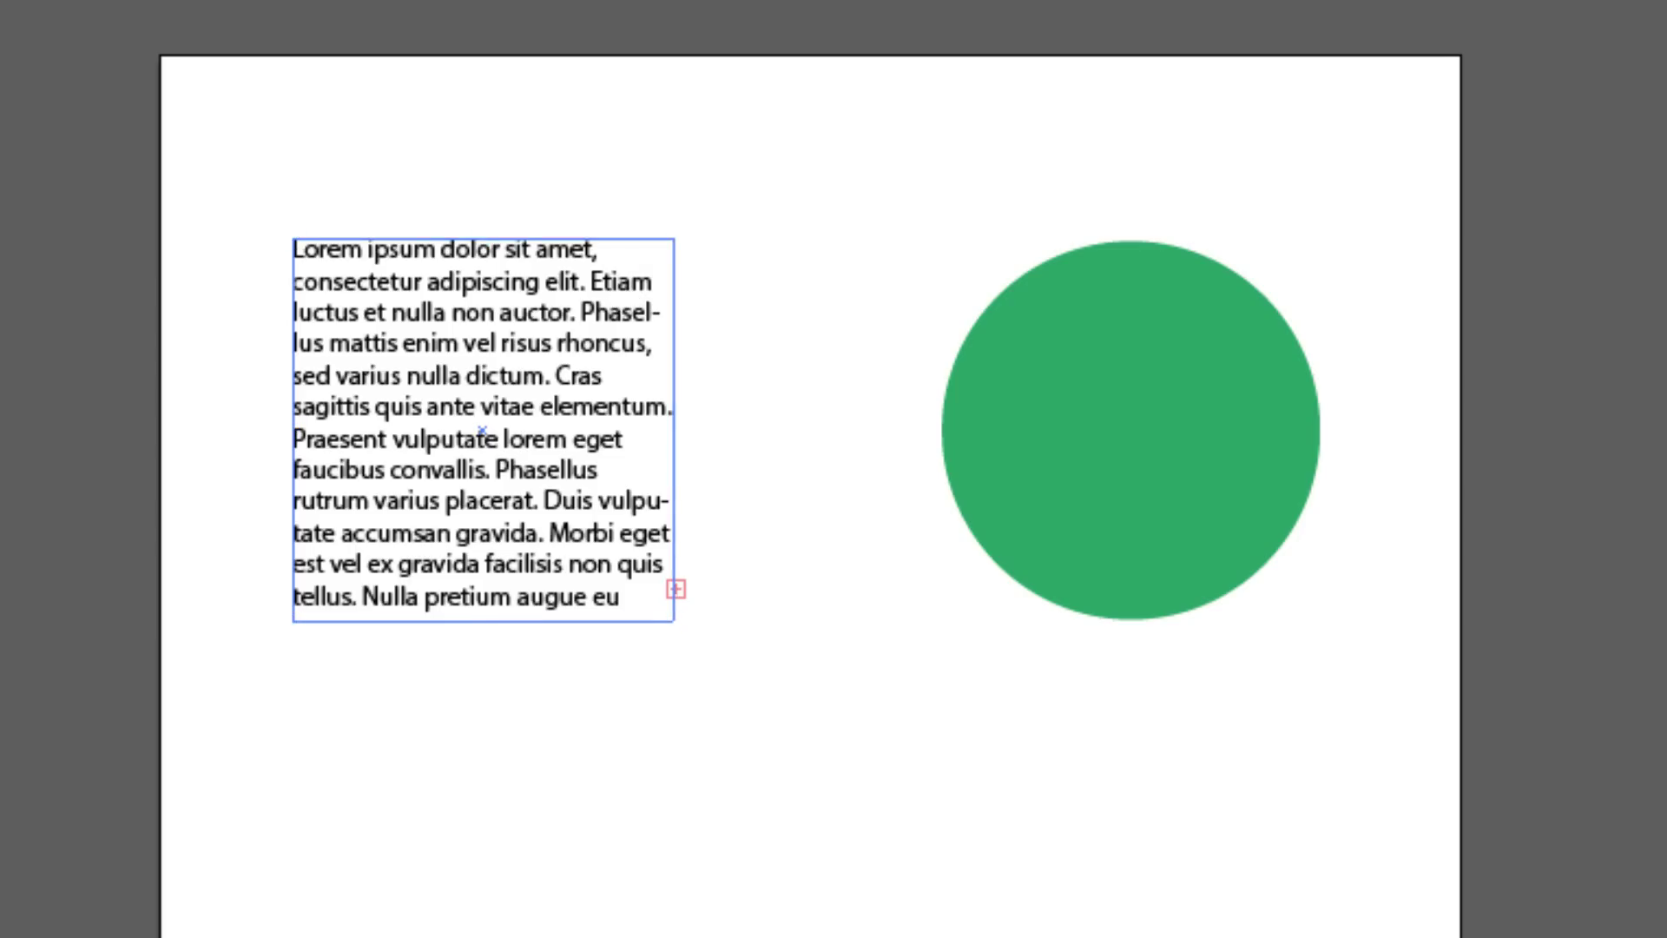
pyautogui.press('Escape')
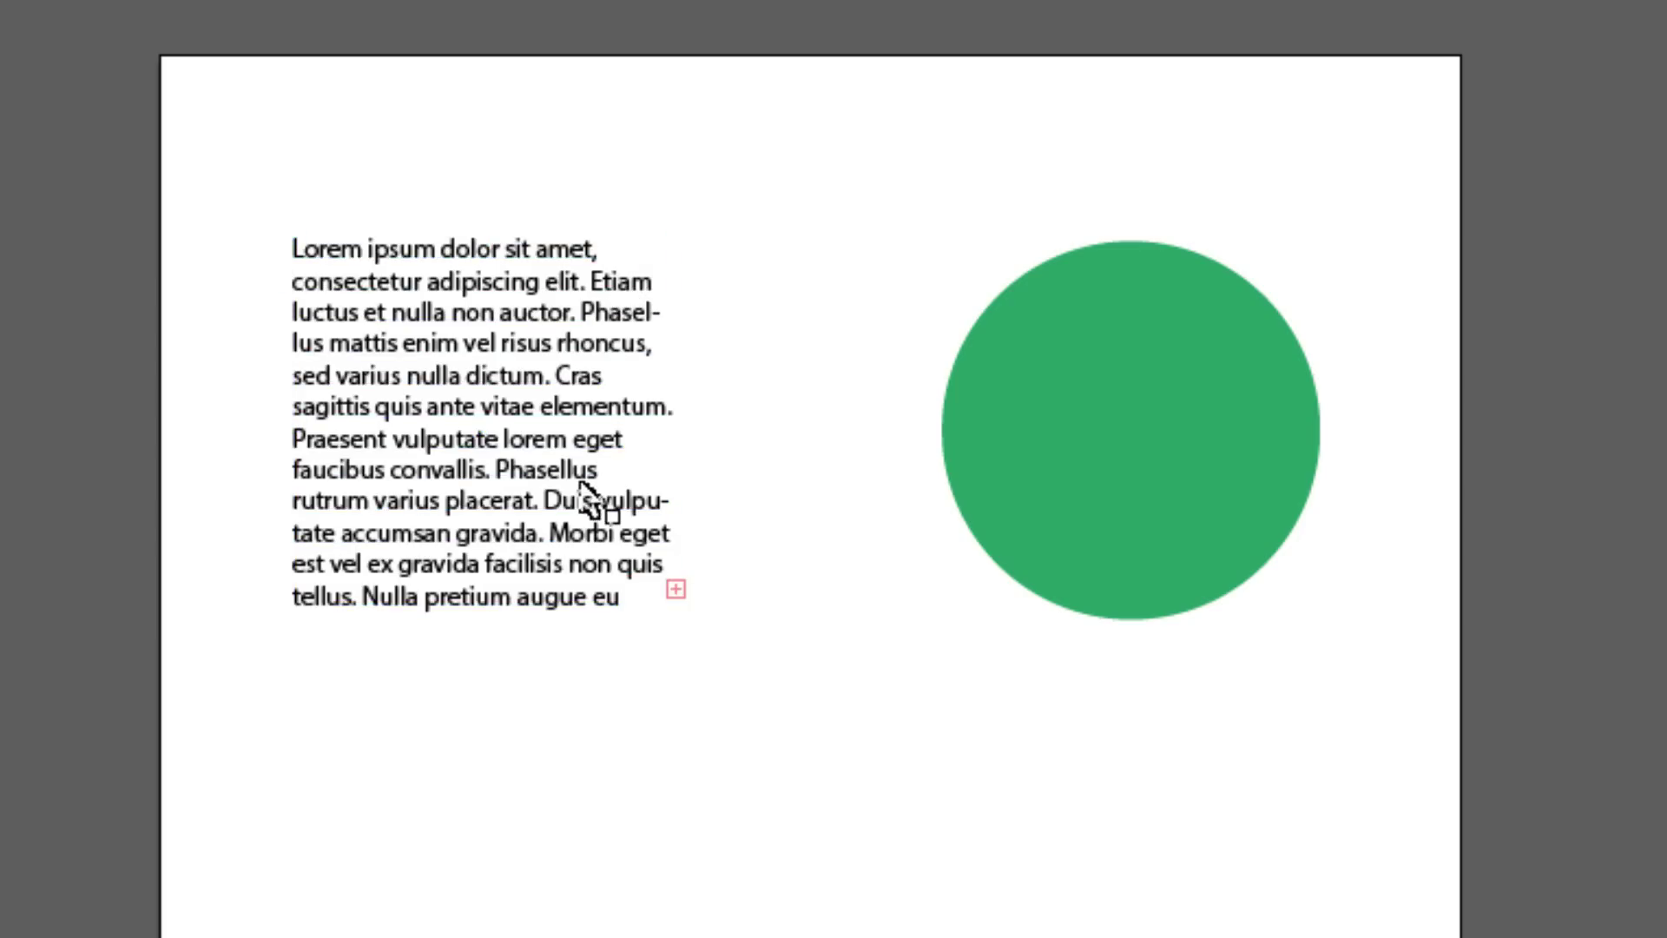
pyautogui.hotkey('ctrl', 'z')
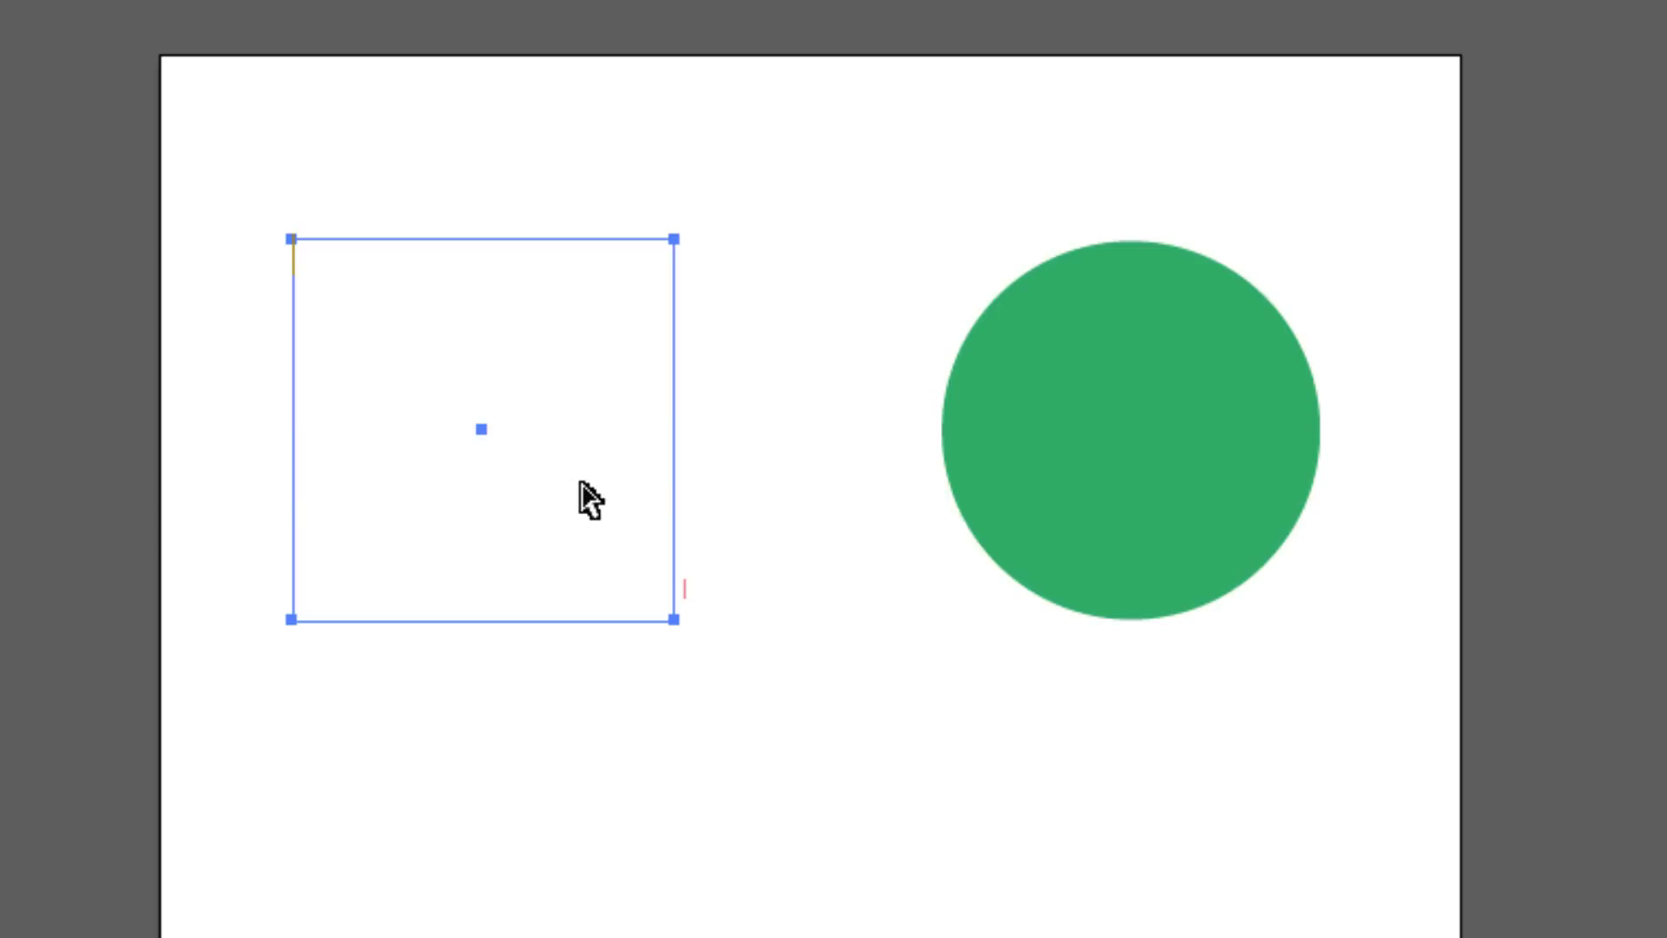
pyautogui.hotkey('ctrl', 'z')
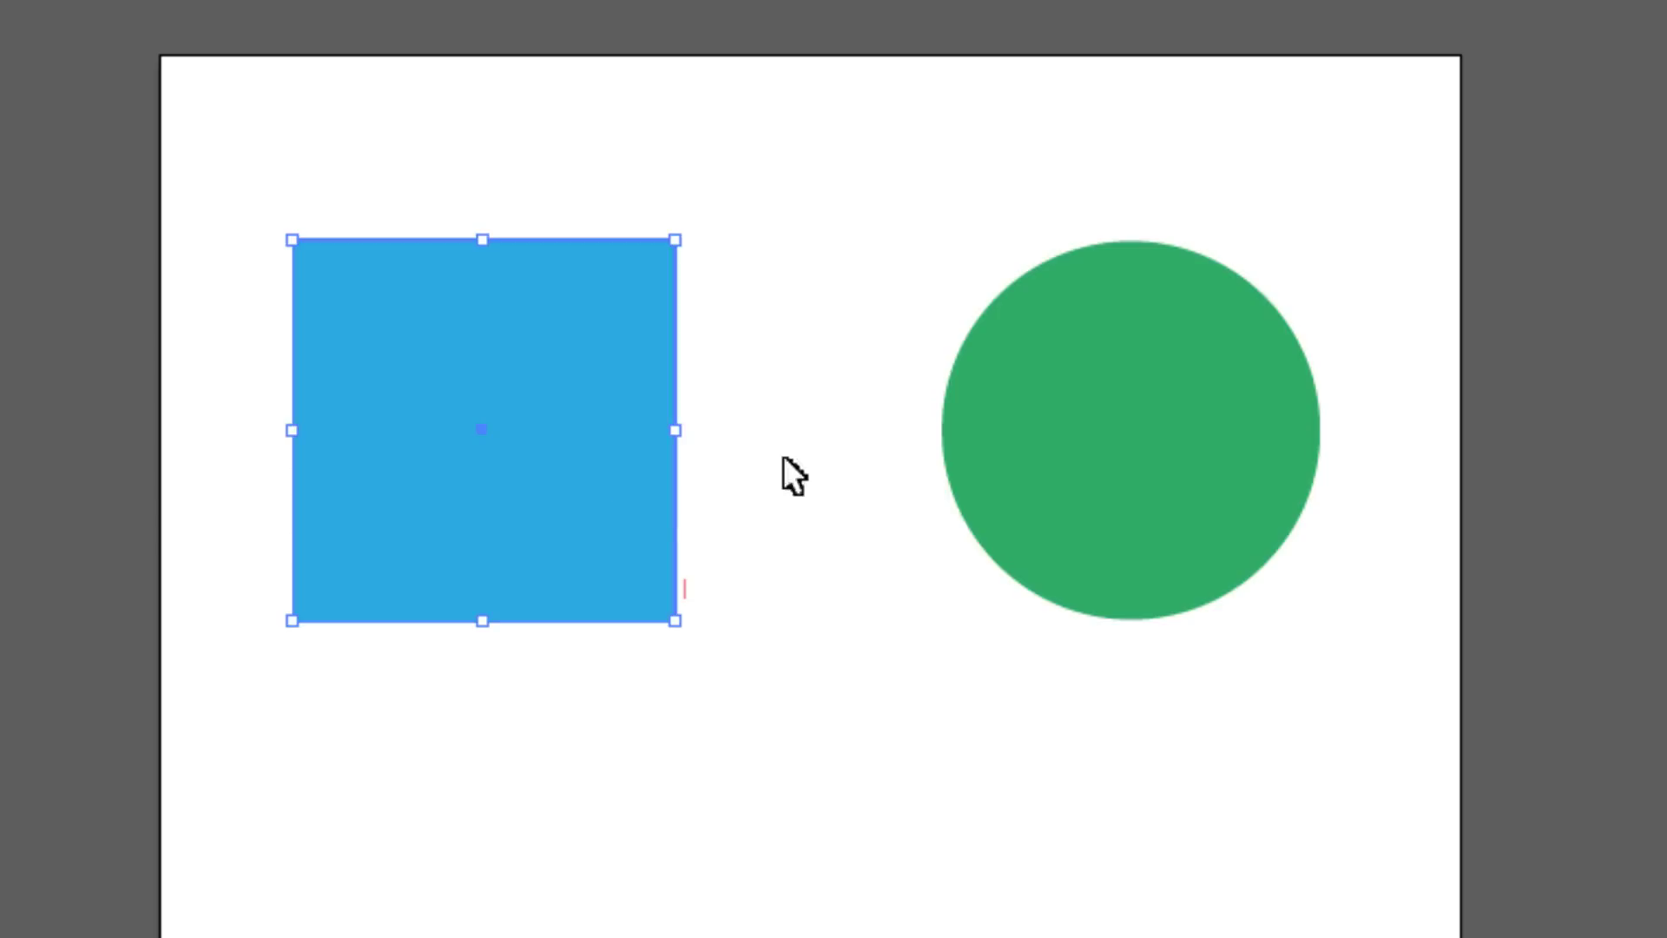
pyautogui.click(794, 347)
# Run Lorem ipsum placeholder text along the blue square's outline as path type.
pyautogui.click(438, 335)
pyautogui.press('t')
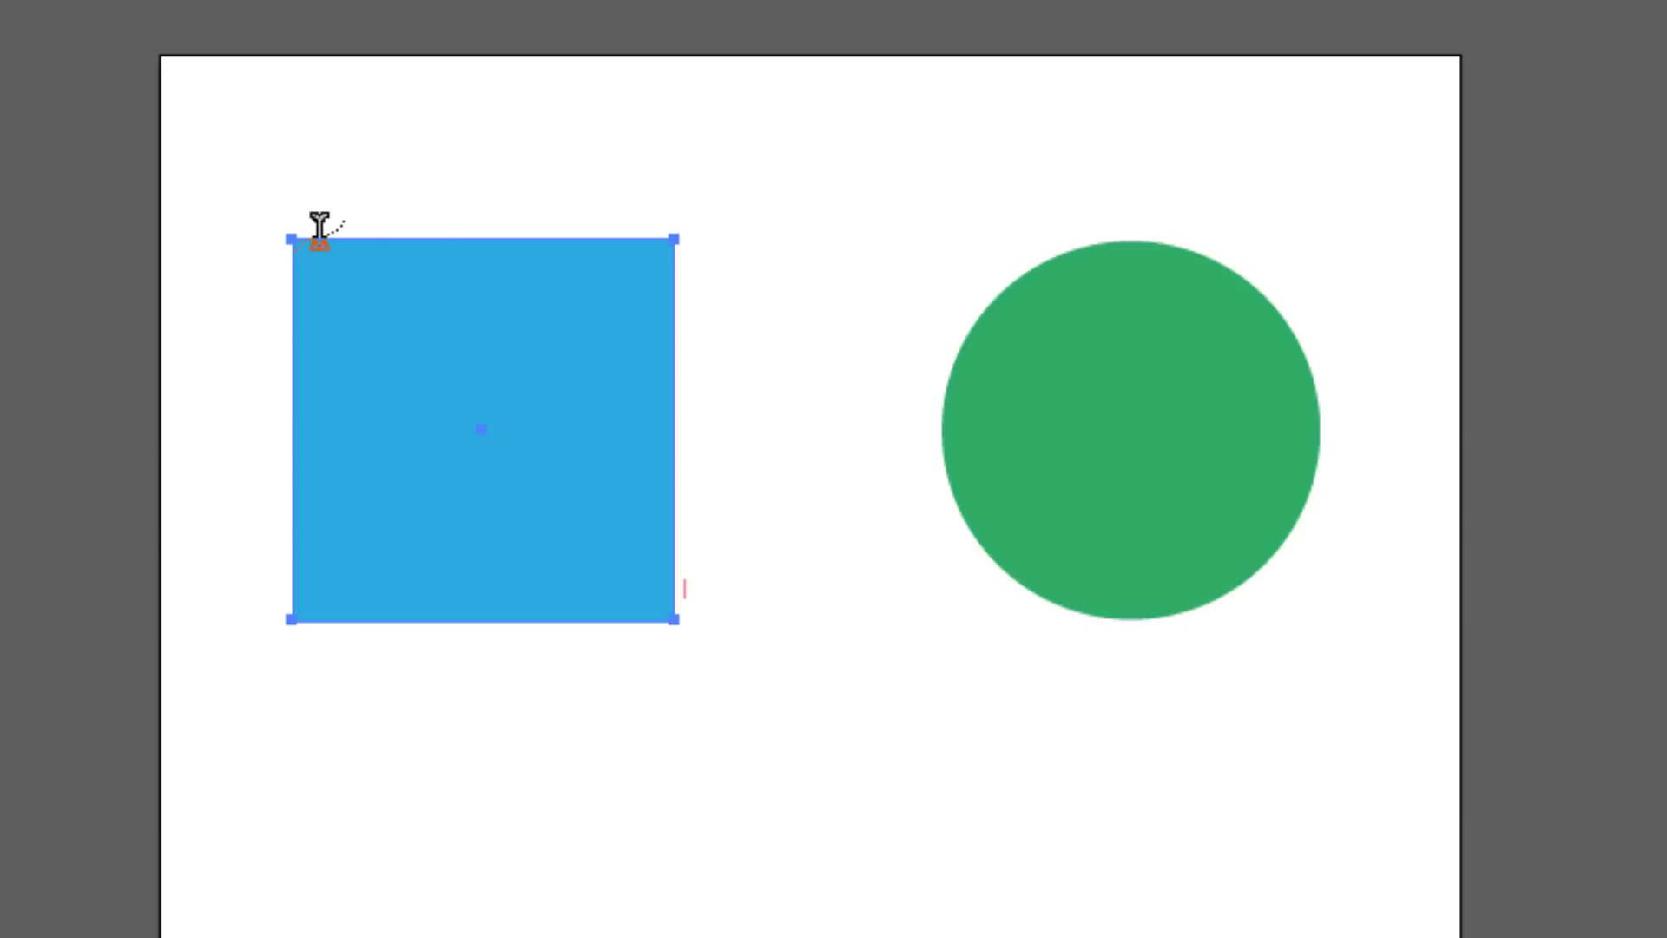
pyautogui.click(319, 236)
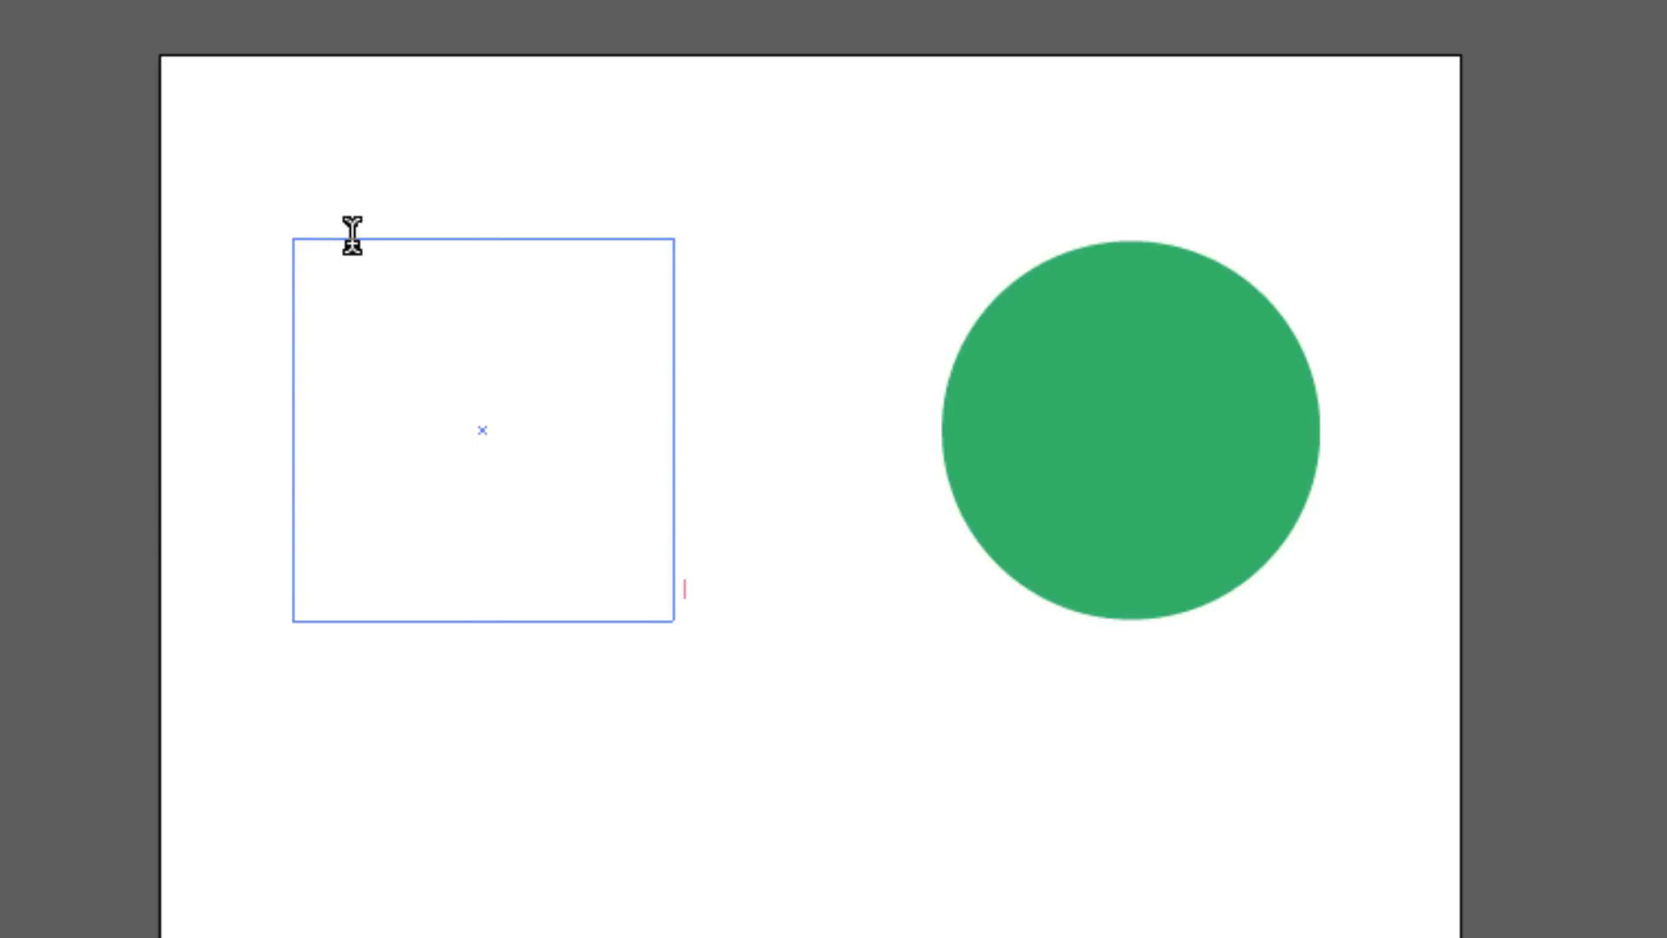
pyautogui.click(464, 97)
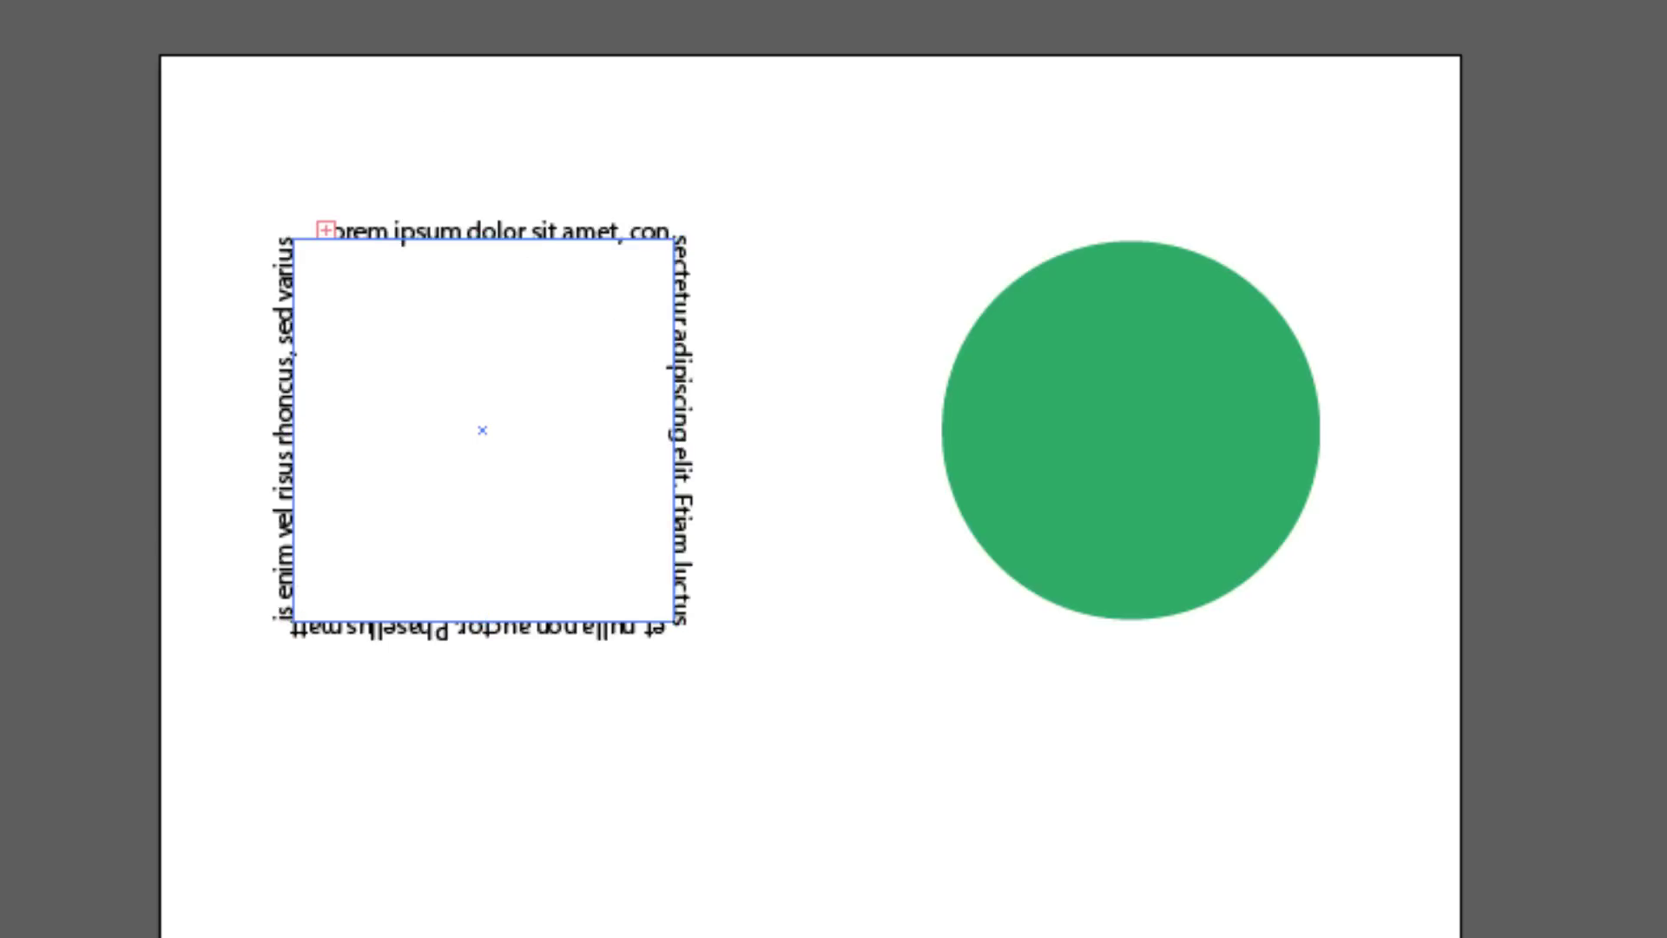
pyautogui.press('Escape')
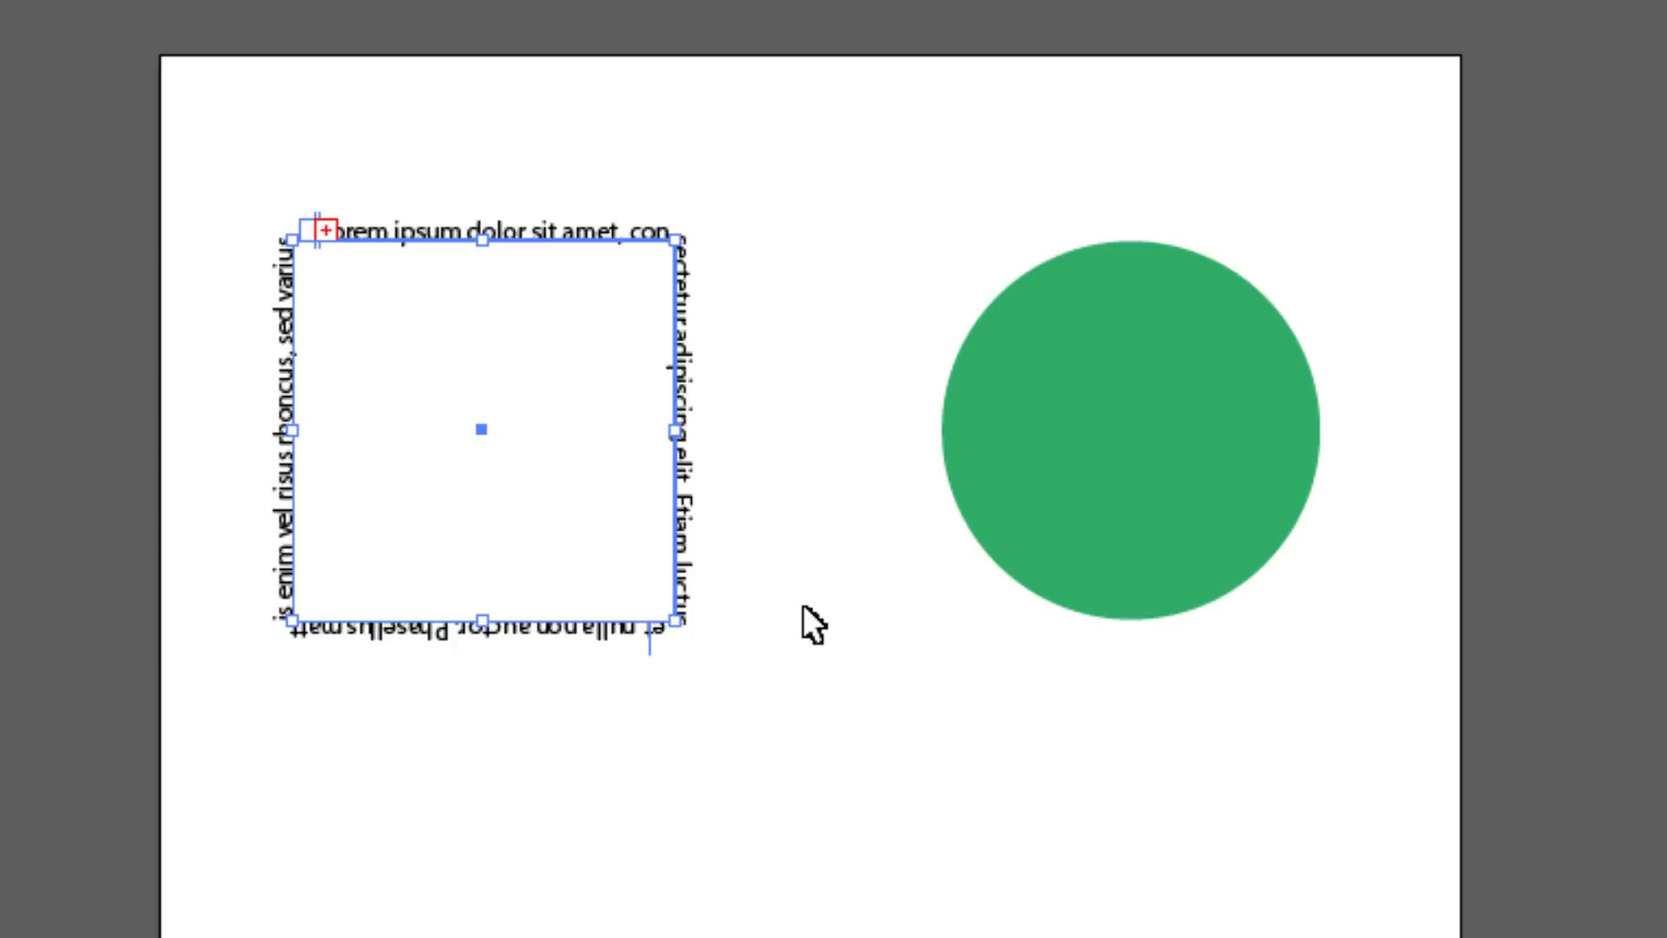
pyautogui.click(803, 605)
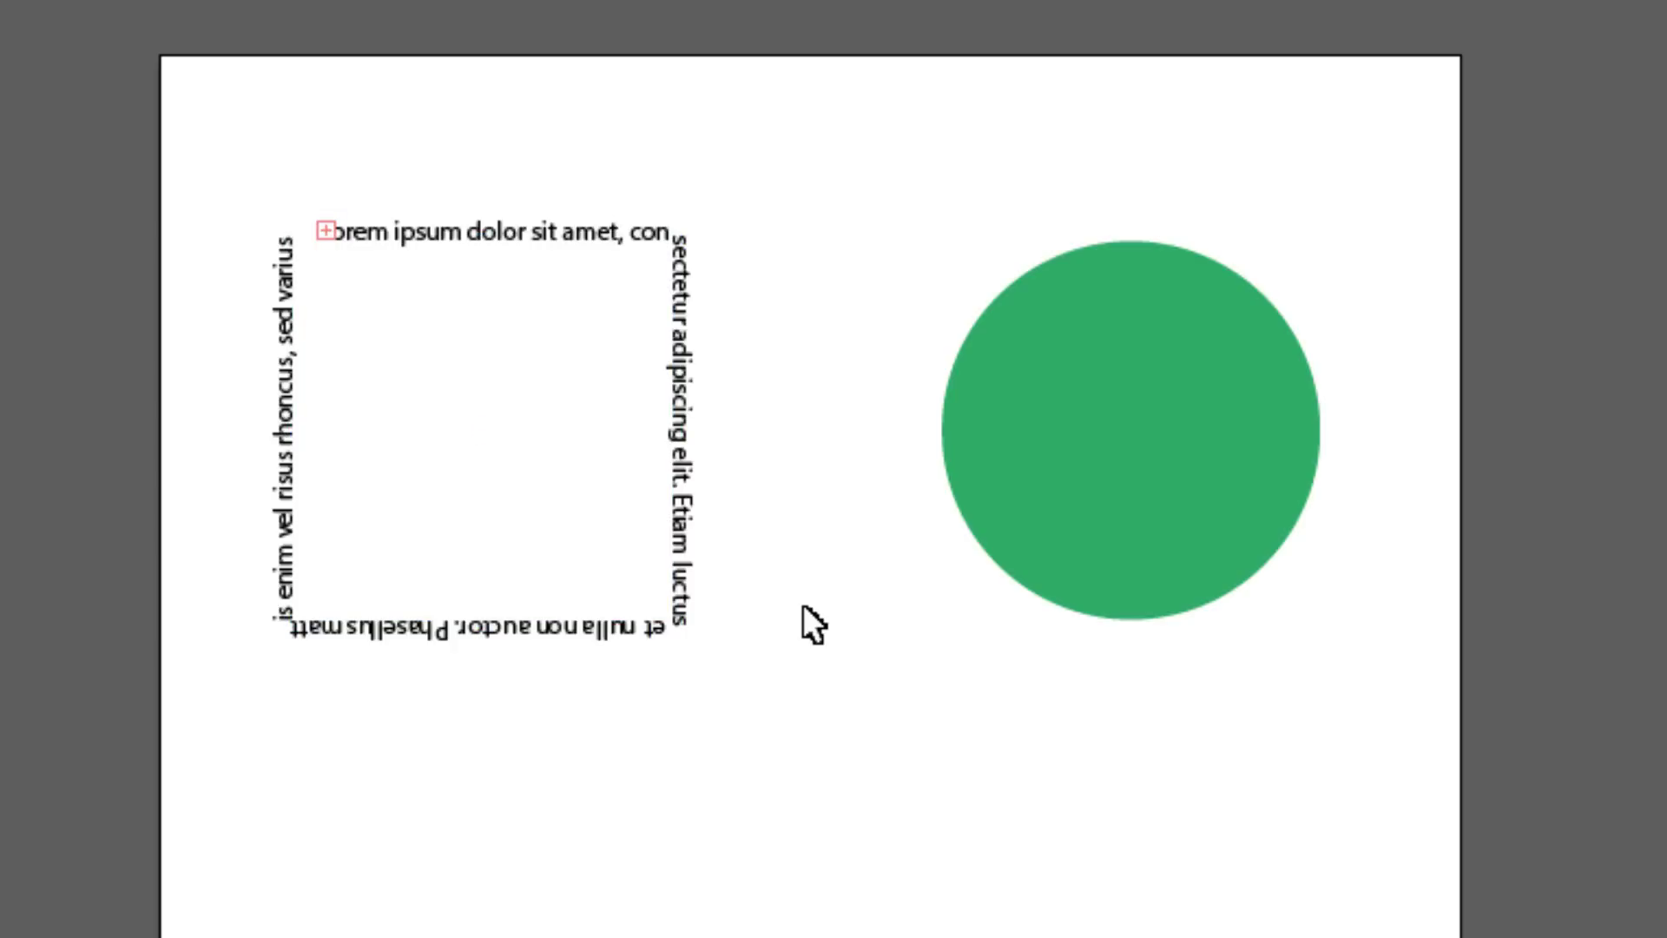
pyautogui.click(1129, 427)
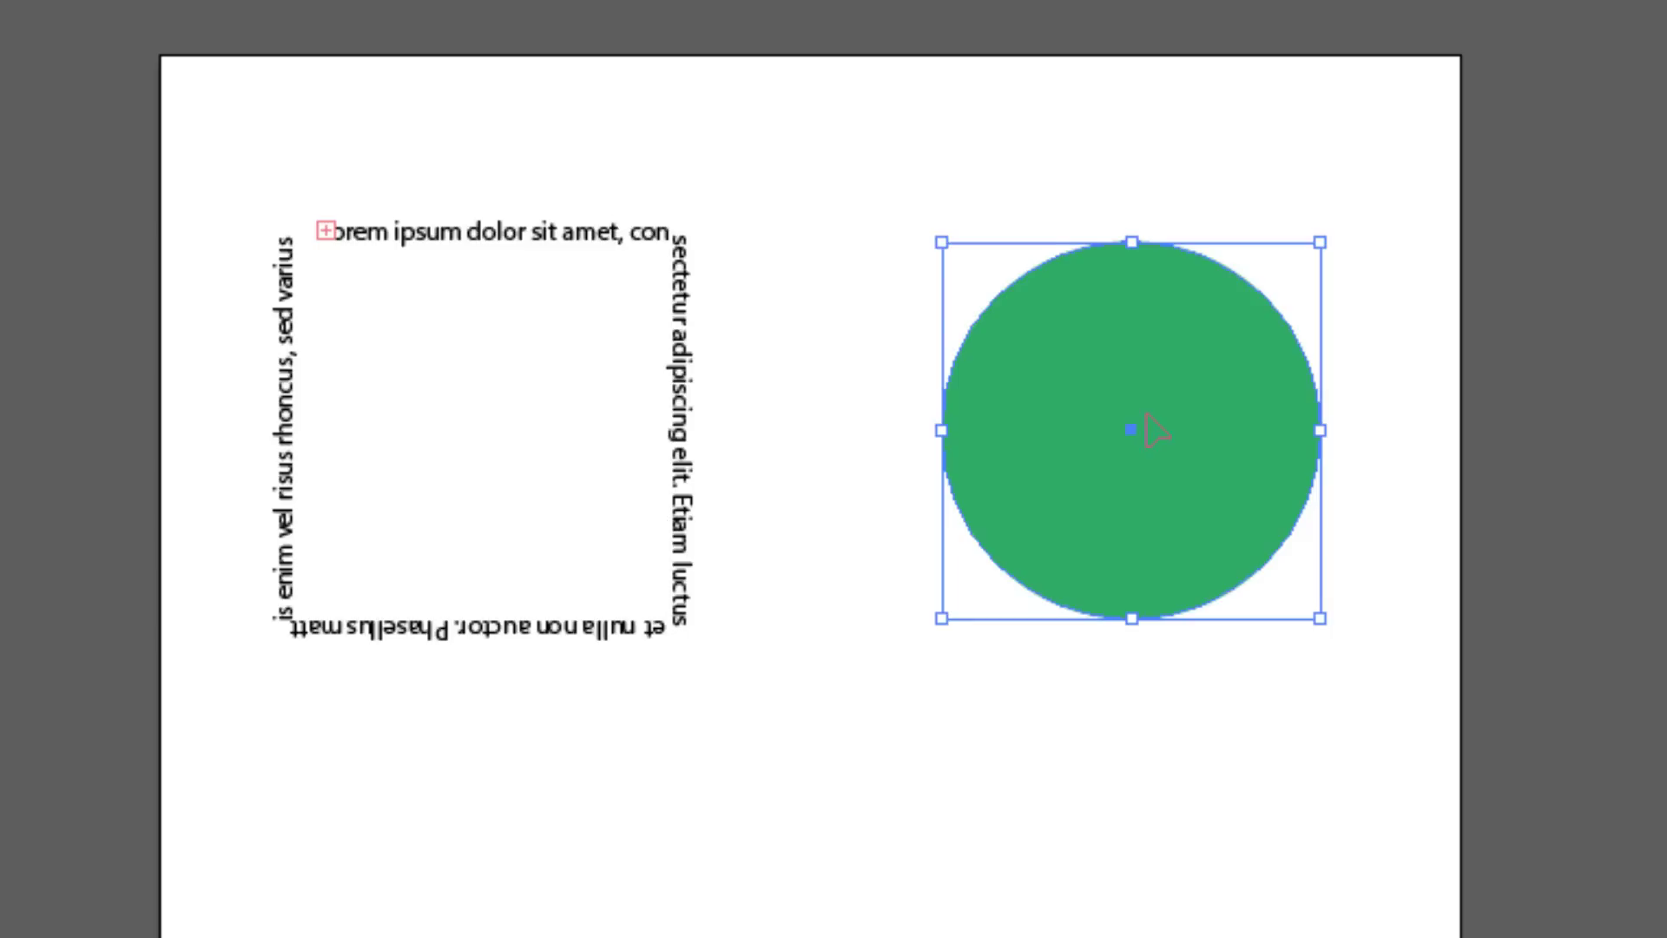
# Fill the green circle with a centred Lorem ipsum area-type paragraph.
pyautogui.press('t')
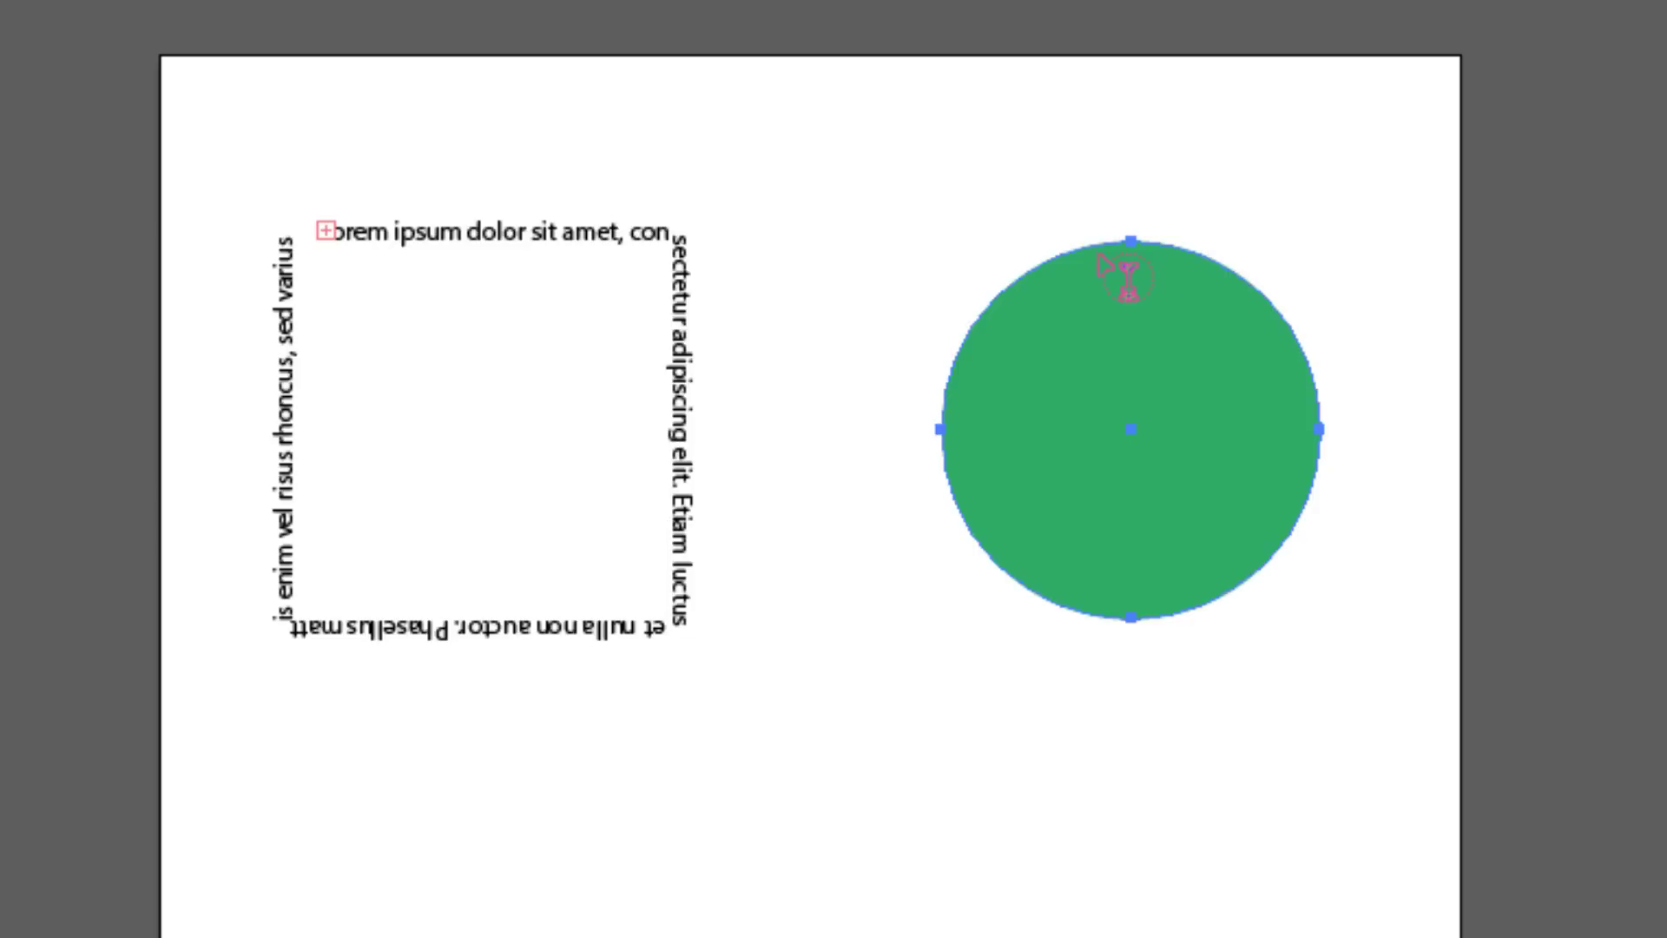
pyautogui.click(1101, 245)
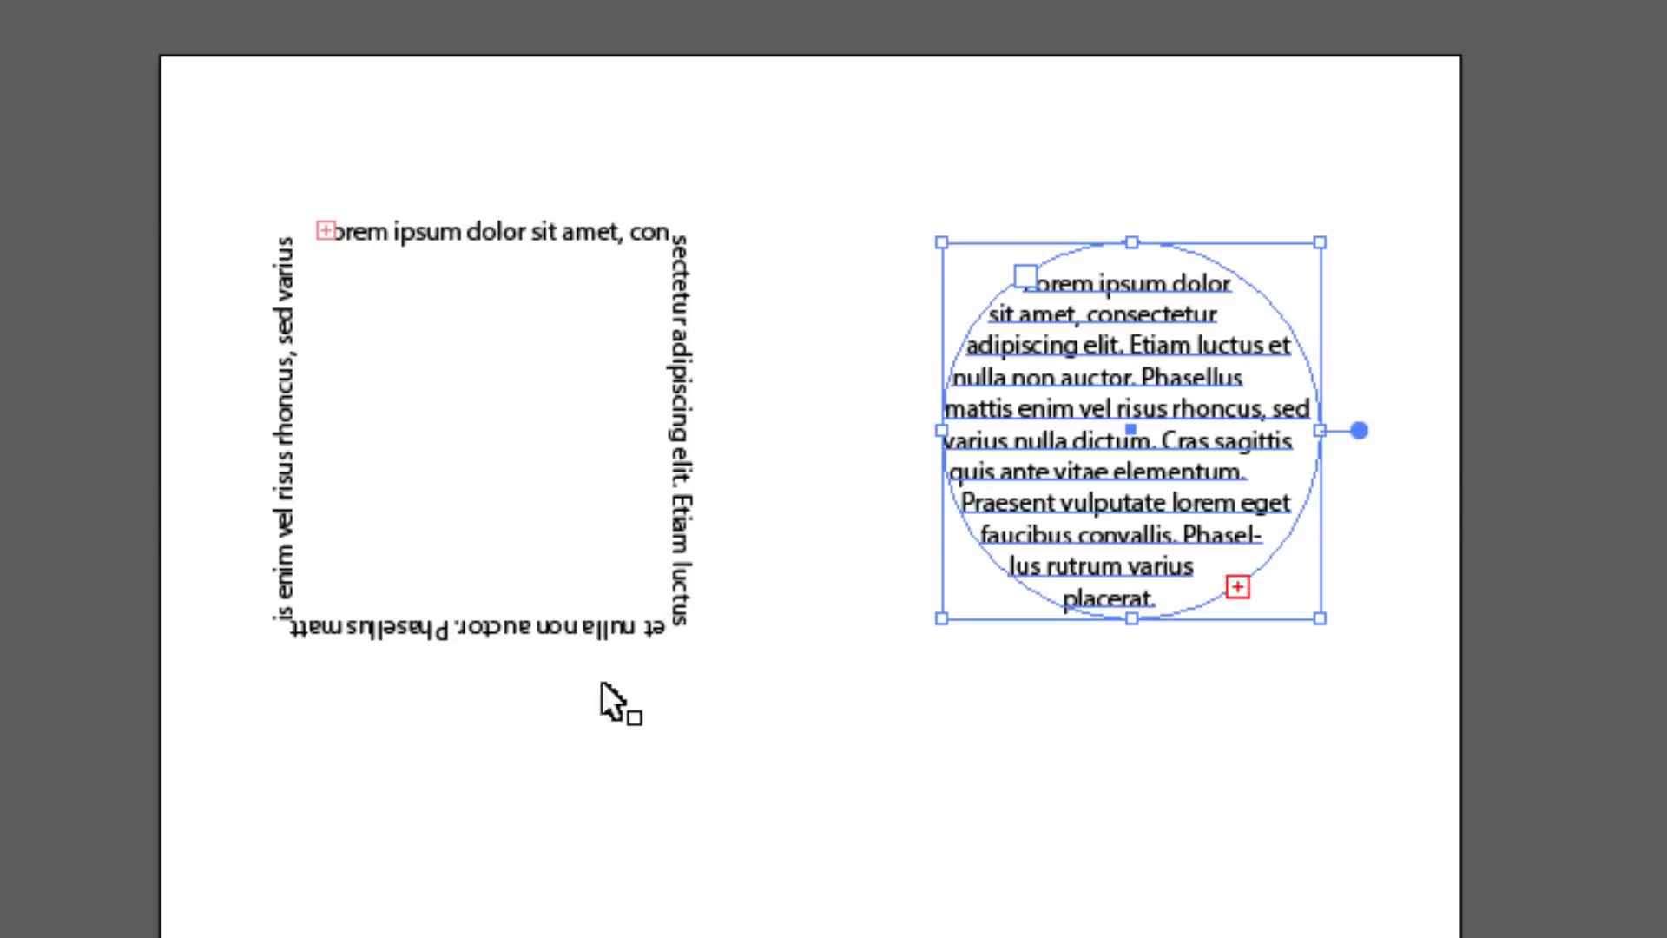
pyautogui.click(1444, 379)
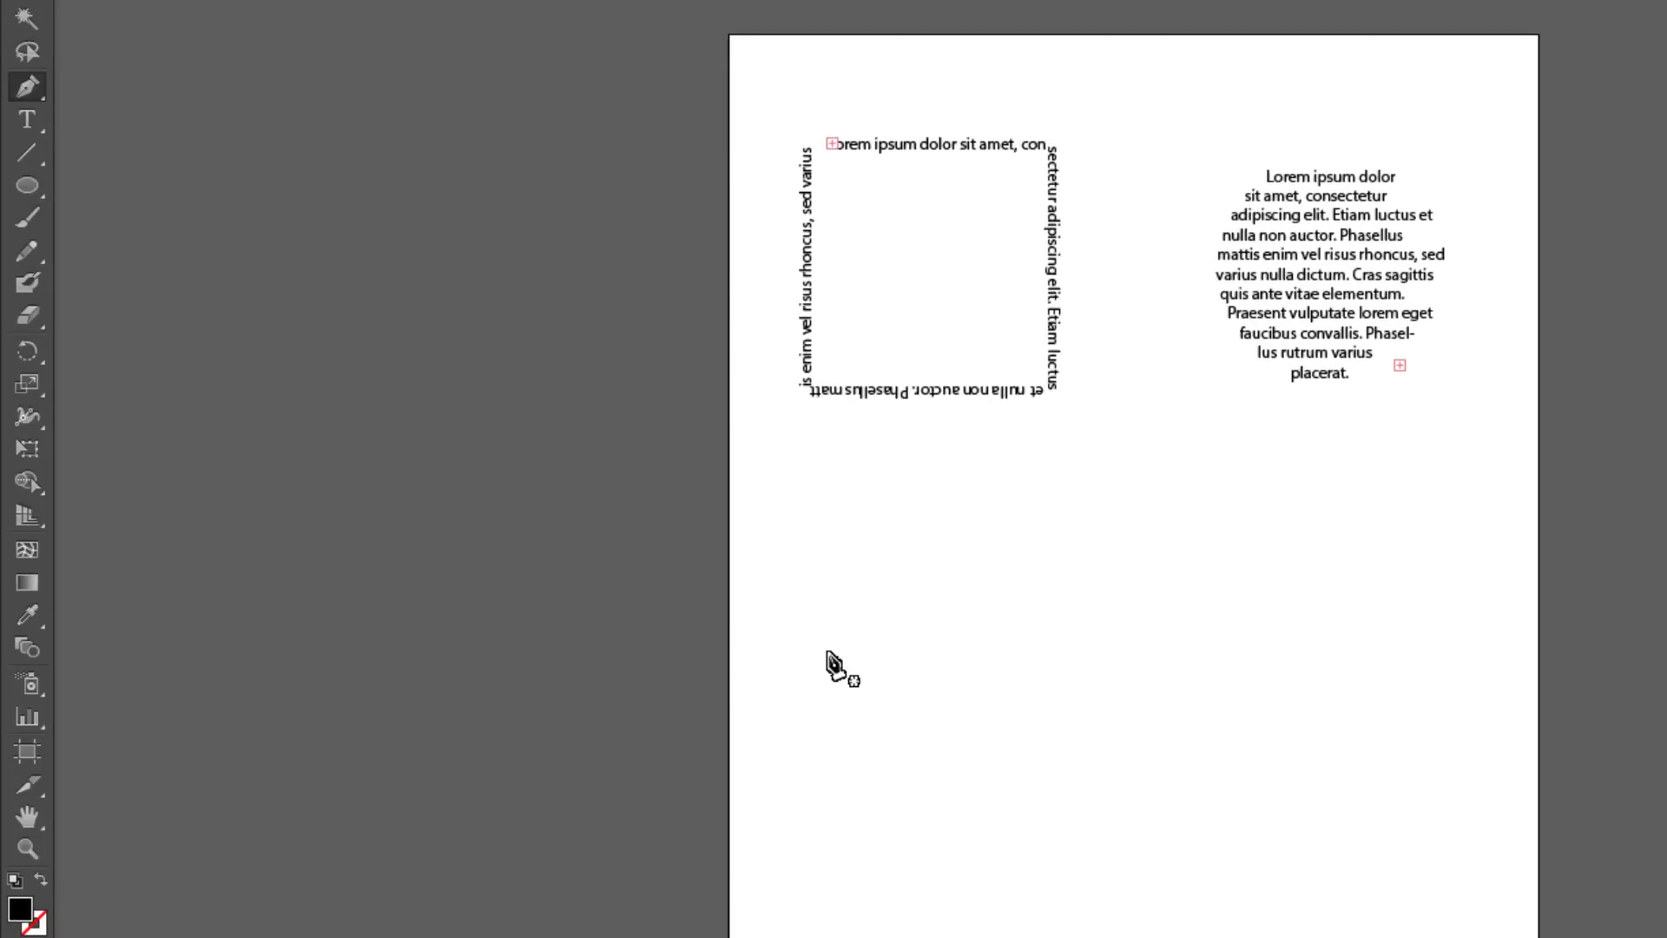
# Draw a closed black wavy shape from smooth curved anchors below the text.
pyautogui.click(802, 621)
pyautogui.moveTo(995, 571); pyautogui.dragTo(1072, 465)
pyautogui.click(1178, 485)
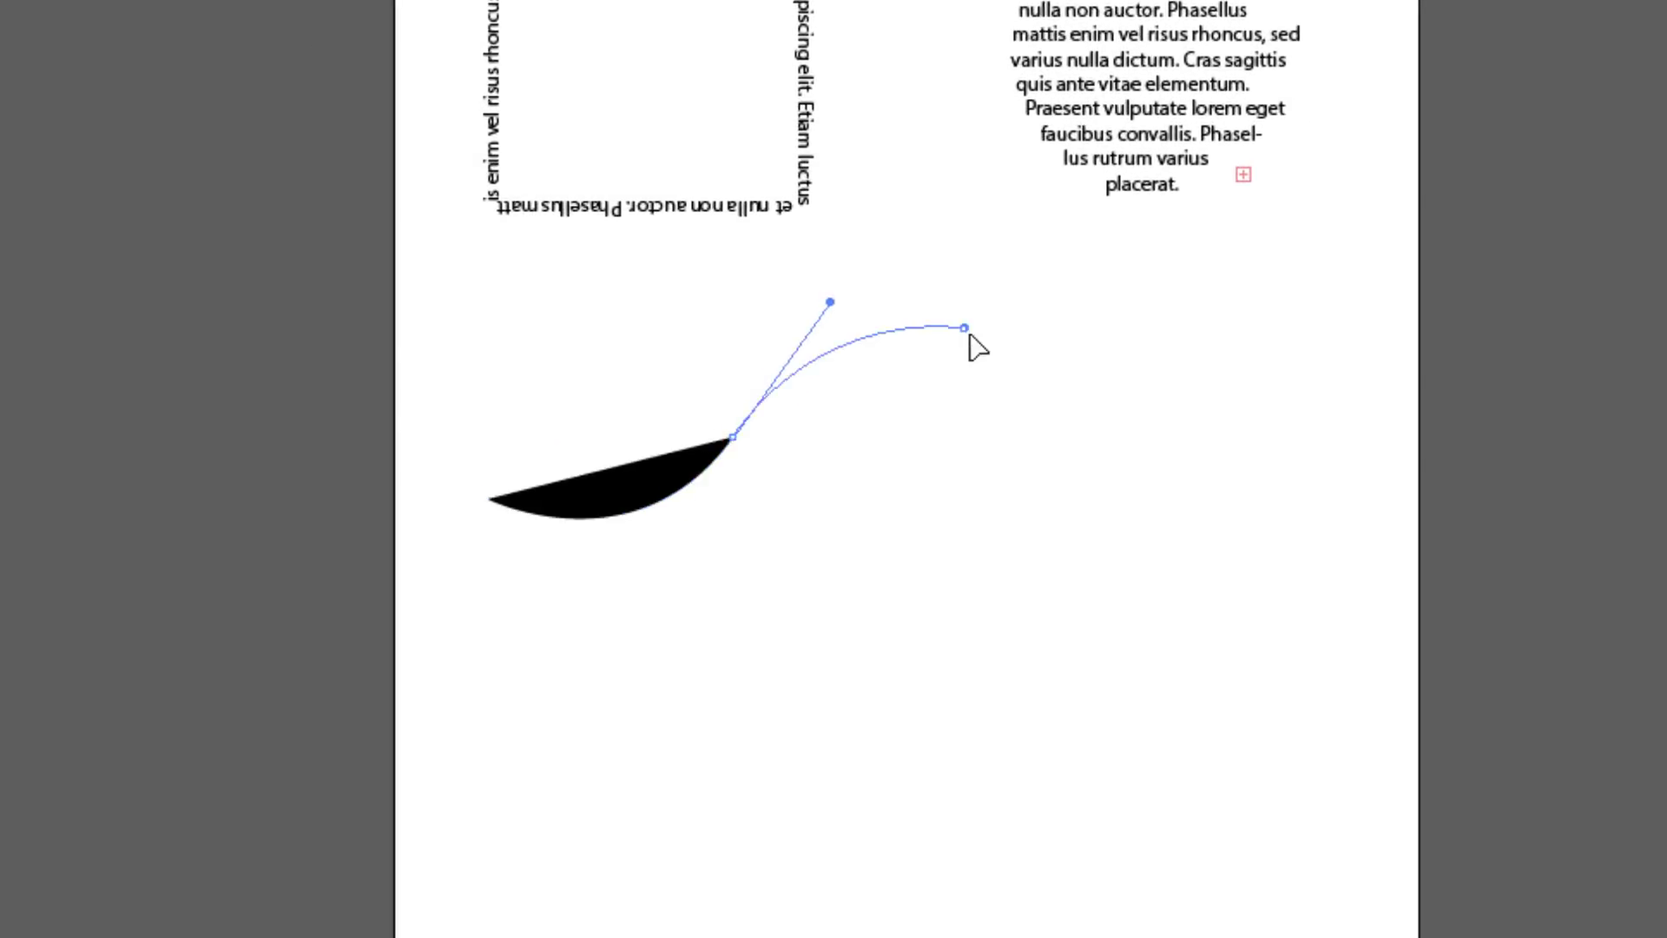
pyautogui.moveTo(970, 335); pyautogui.dragTo(1055, 391)
pyautogui.moveTo(1188, 376); pyautogui.dragTo(1398, 563)
pyautogui.moveTo(1195, 682); pyautogui.dragTo(1058, 693)
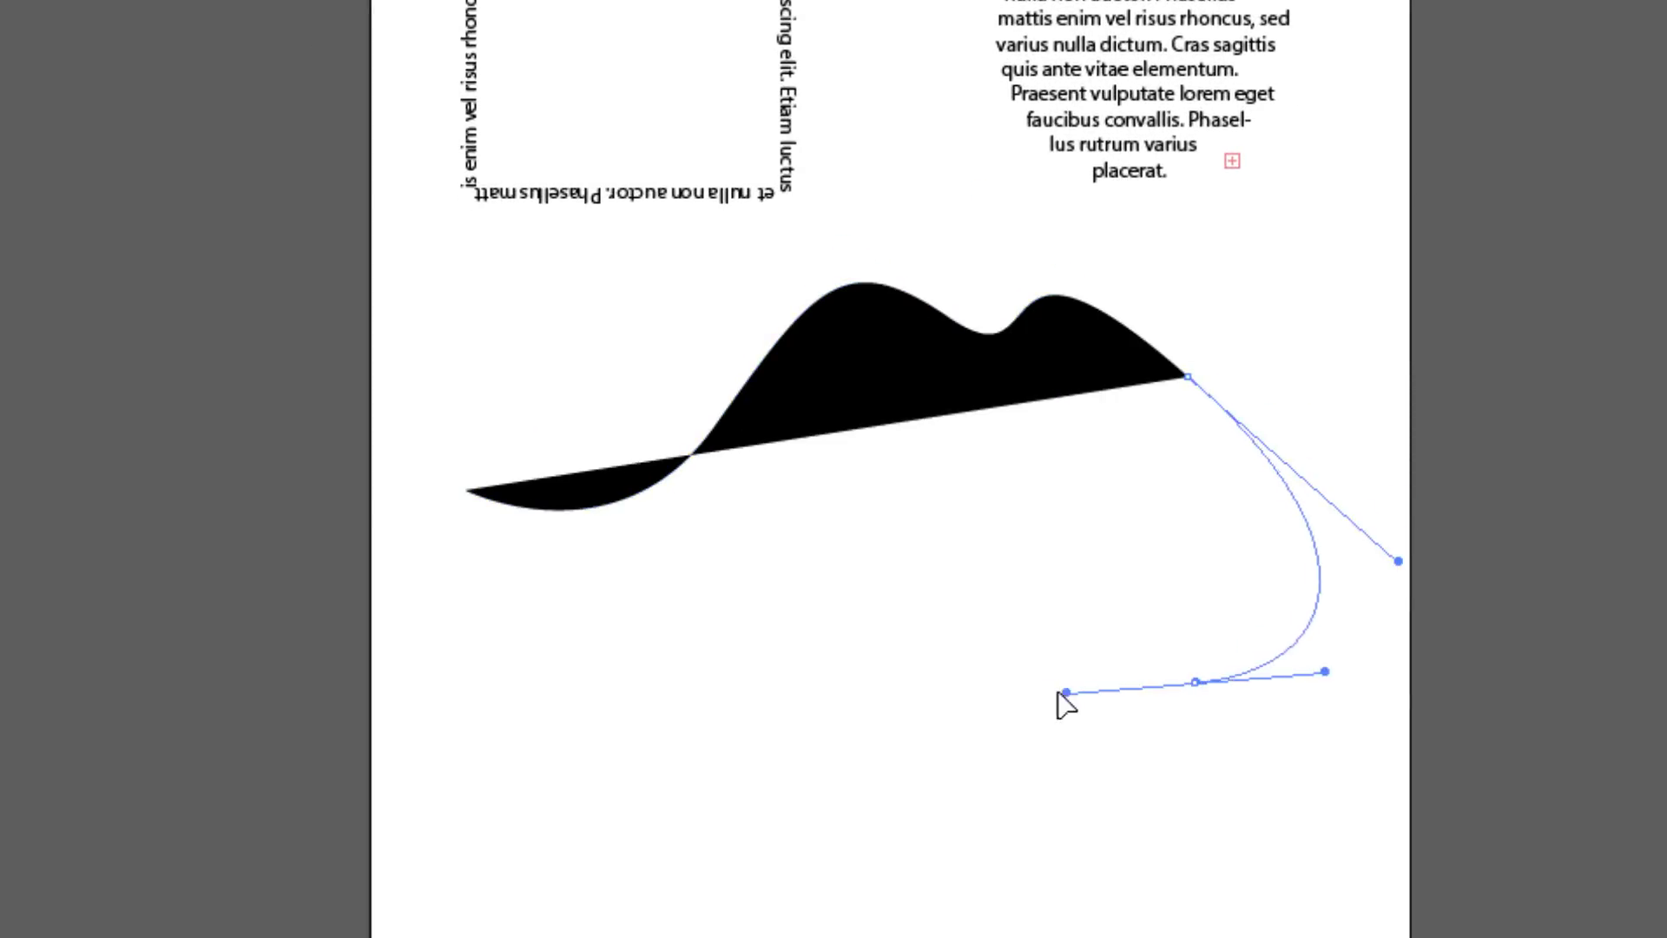
pyautogui.moveTo(804, 586); pyautogui.dragTo(737, 633)
pyautogui.moveTo(603, 740); pyautogui.dragTo(525, 733)
pyautogui.moveTo(473, 577)
pyautogui.mouseDown()
pyautogui.moveTo(506, 547)
pyautogui.moveTo(483, 553)
pyautogui.mouseUp()
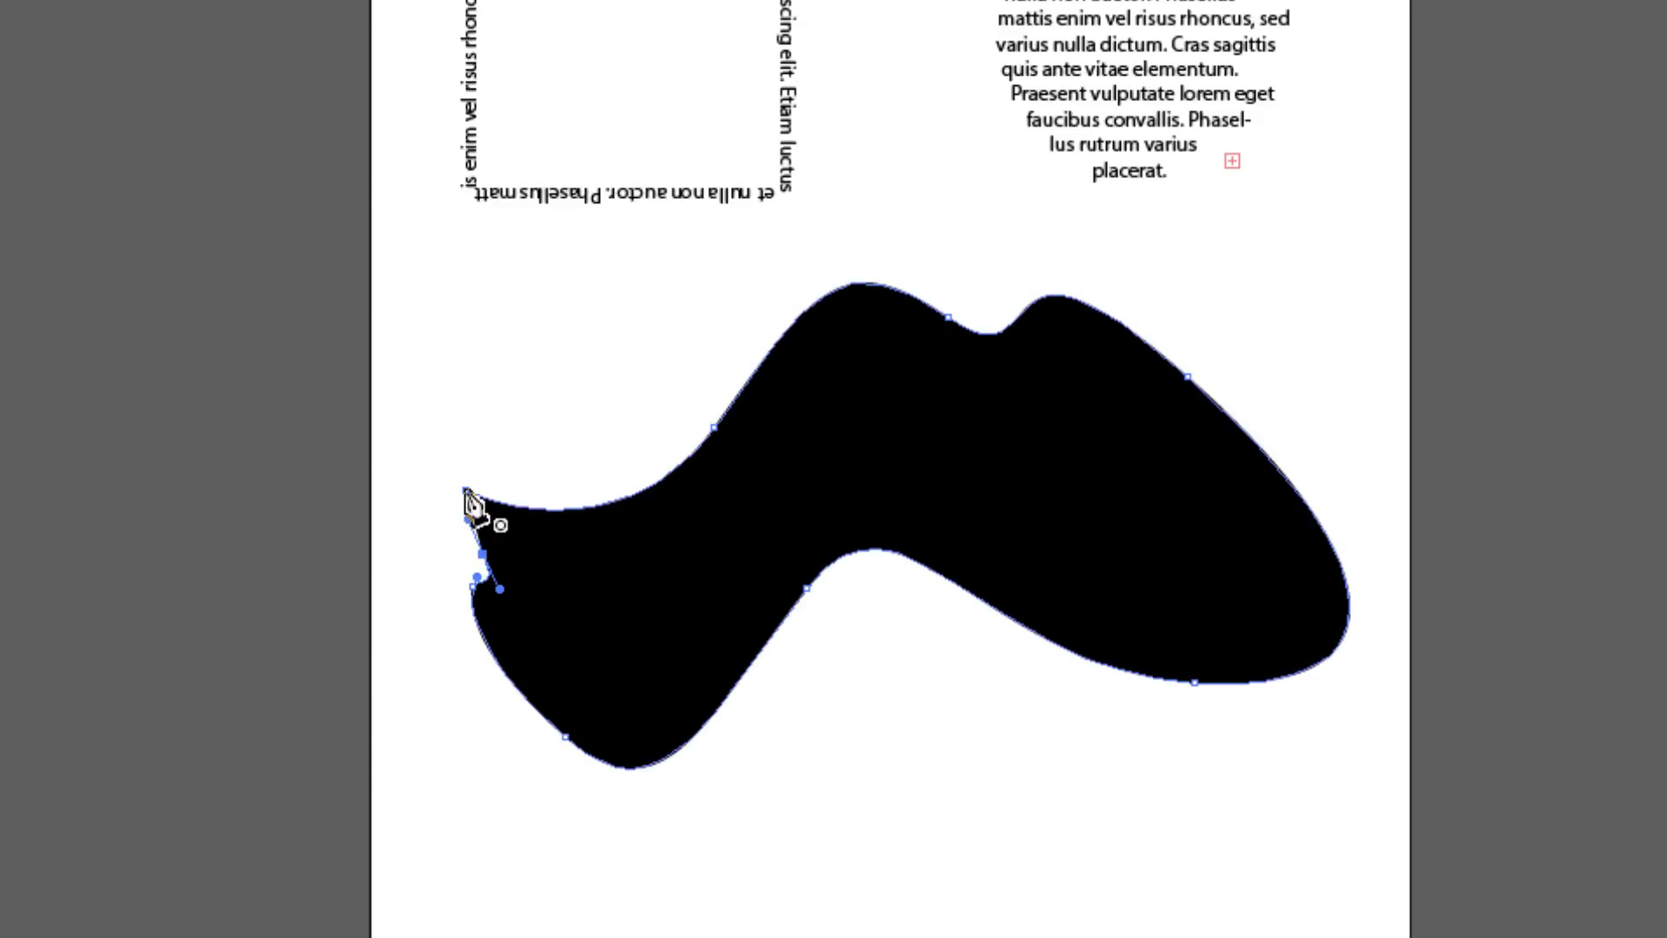
pyautogui.moveTo(466, 490); pyautogui.dragTo(617, 562)
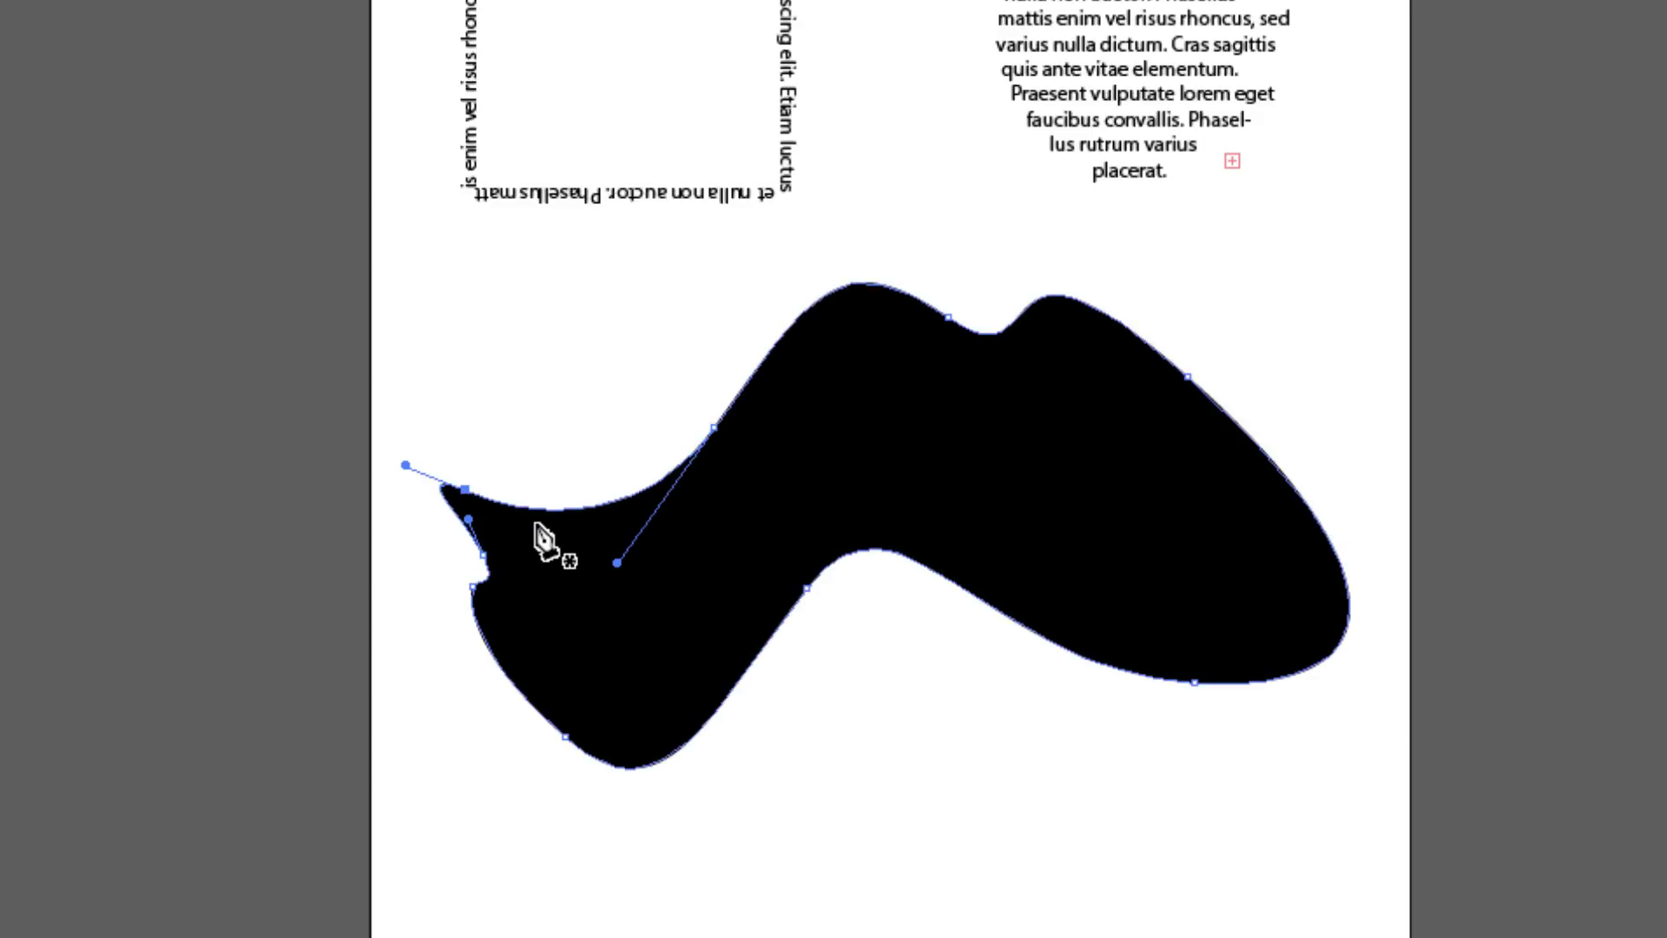
# Finish the path and select the black wavy shape.
pyautogui.press('v')
pyautogui.click(915, 747)
pyautogui.click(850, 492)
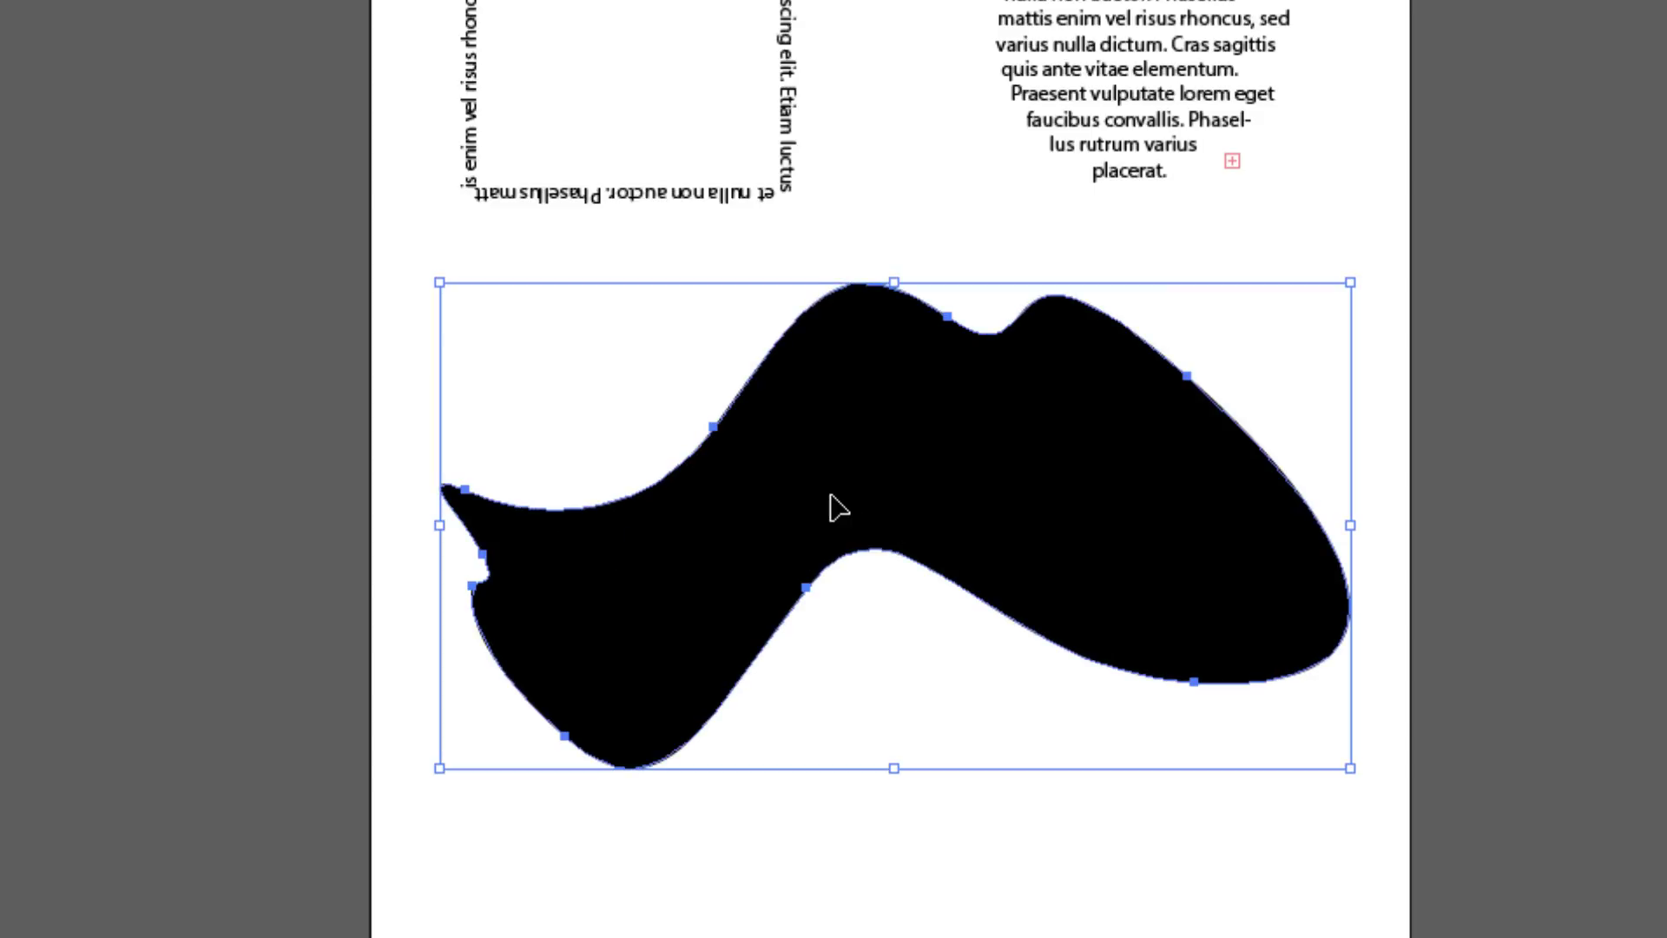
pyautogui.hotkey('shift', 'w')
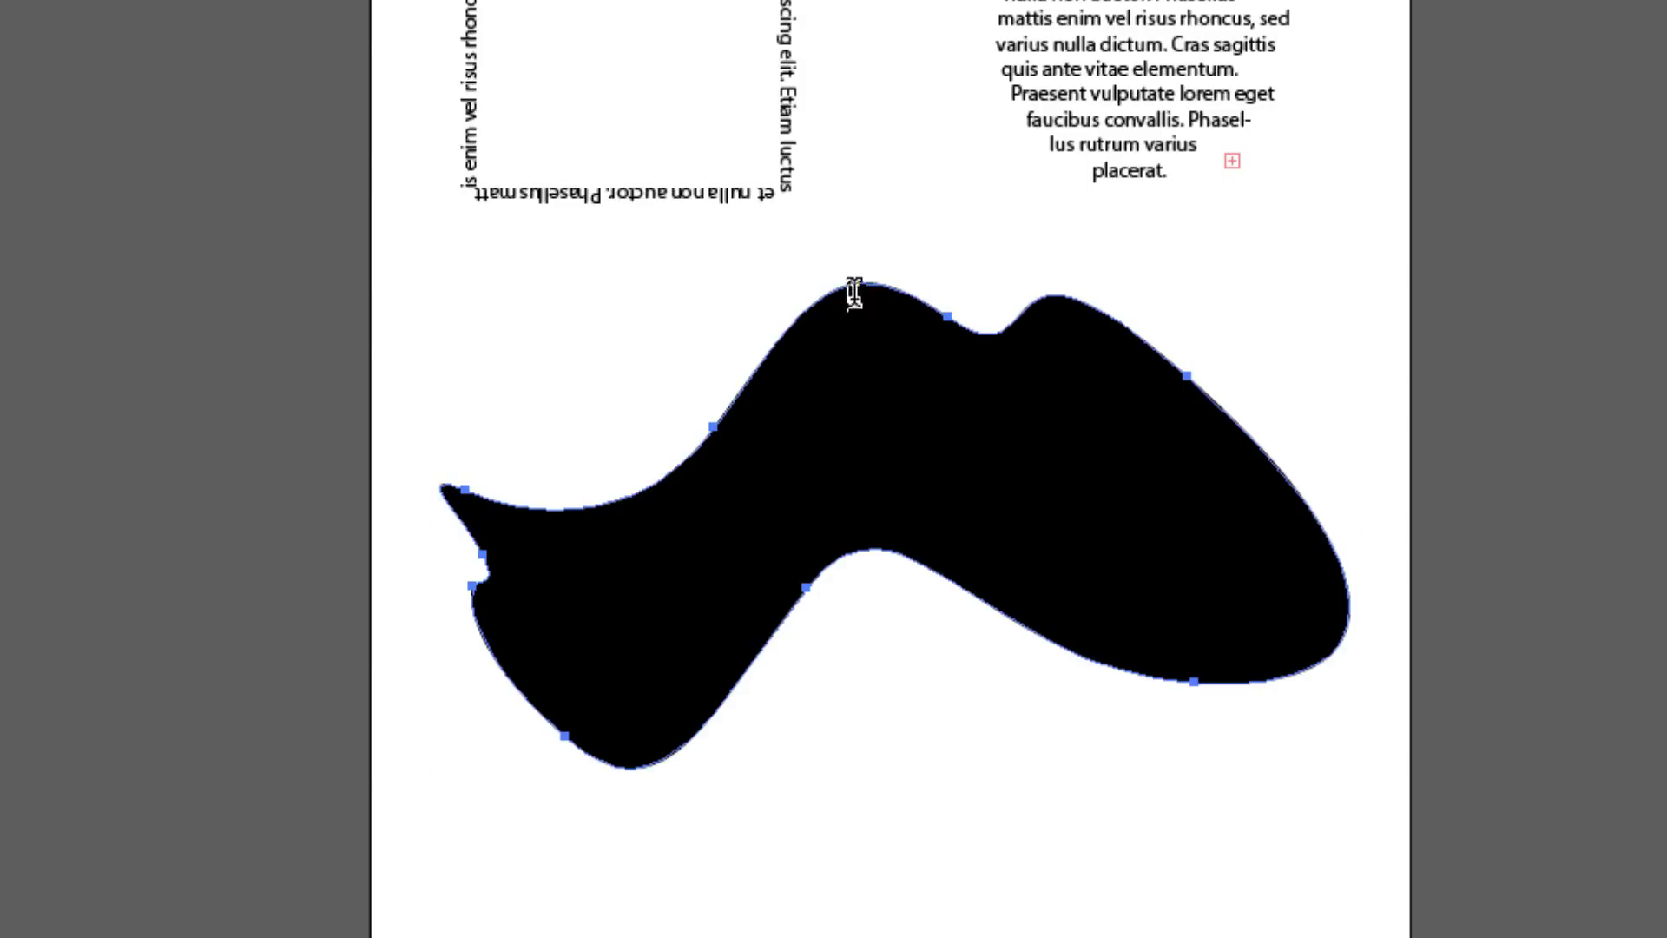
# Turn the black wavy shape into an area filled with Lorem ipsum text.
pyautogui.click(856, 300)
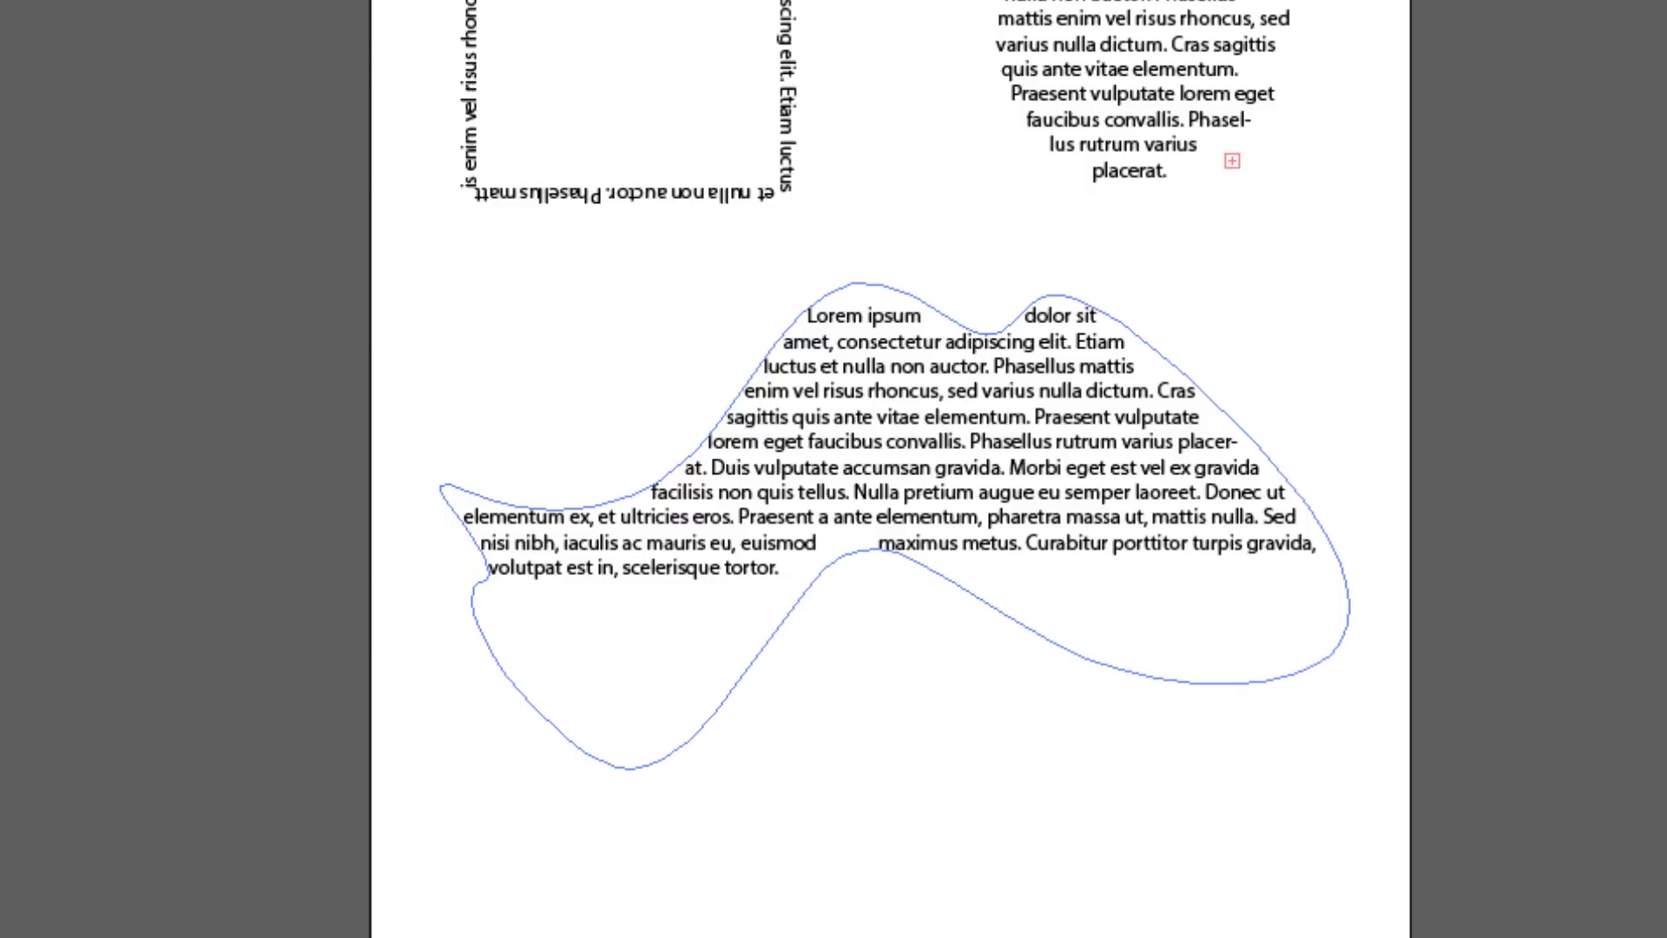
pyautogui.press('Escape')
pyautogui.click(653, 52)
pyautogui.click(1077, 642)
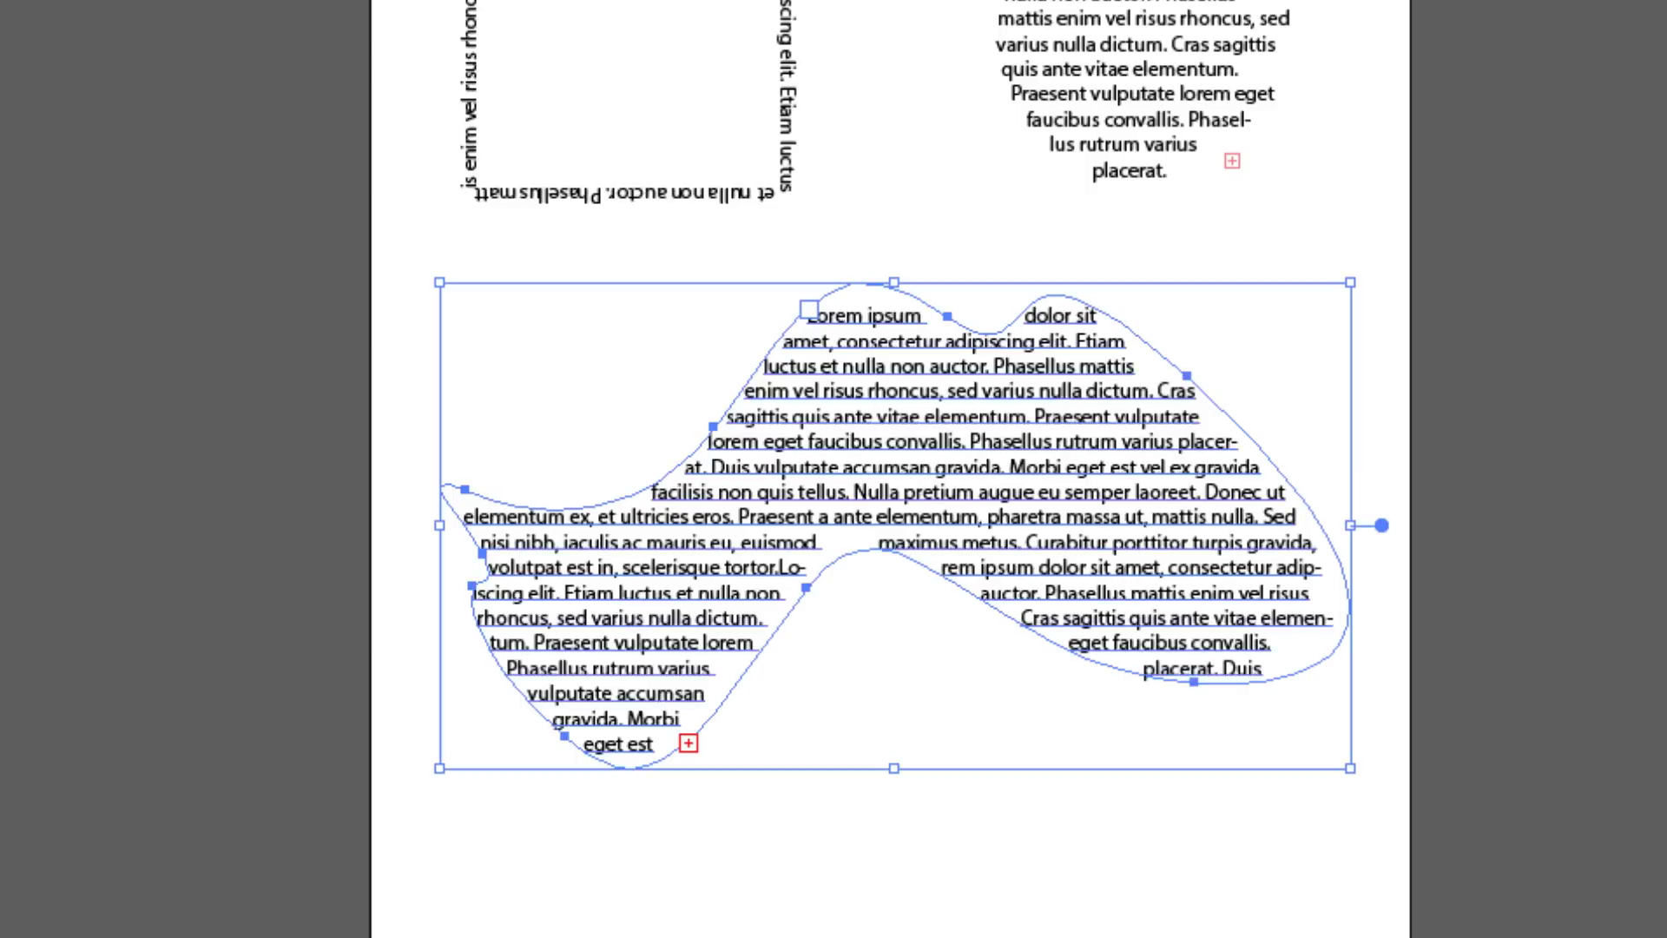
pyautogui.click(1056, 677)
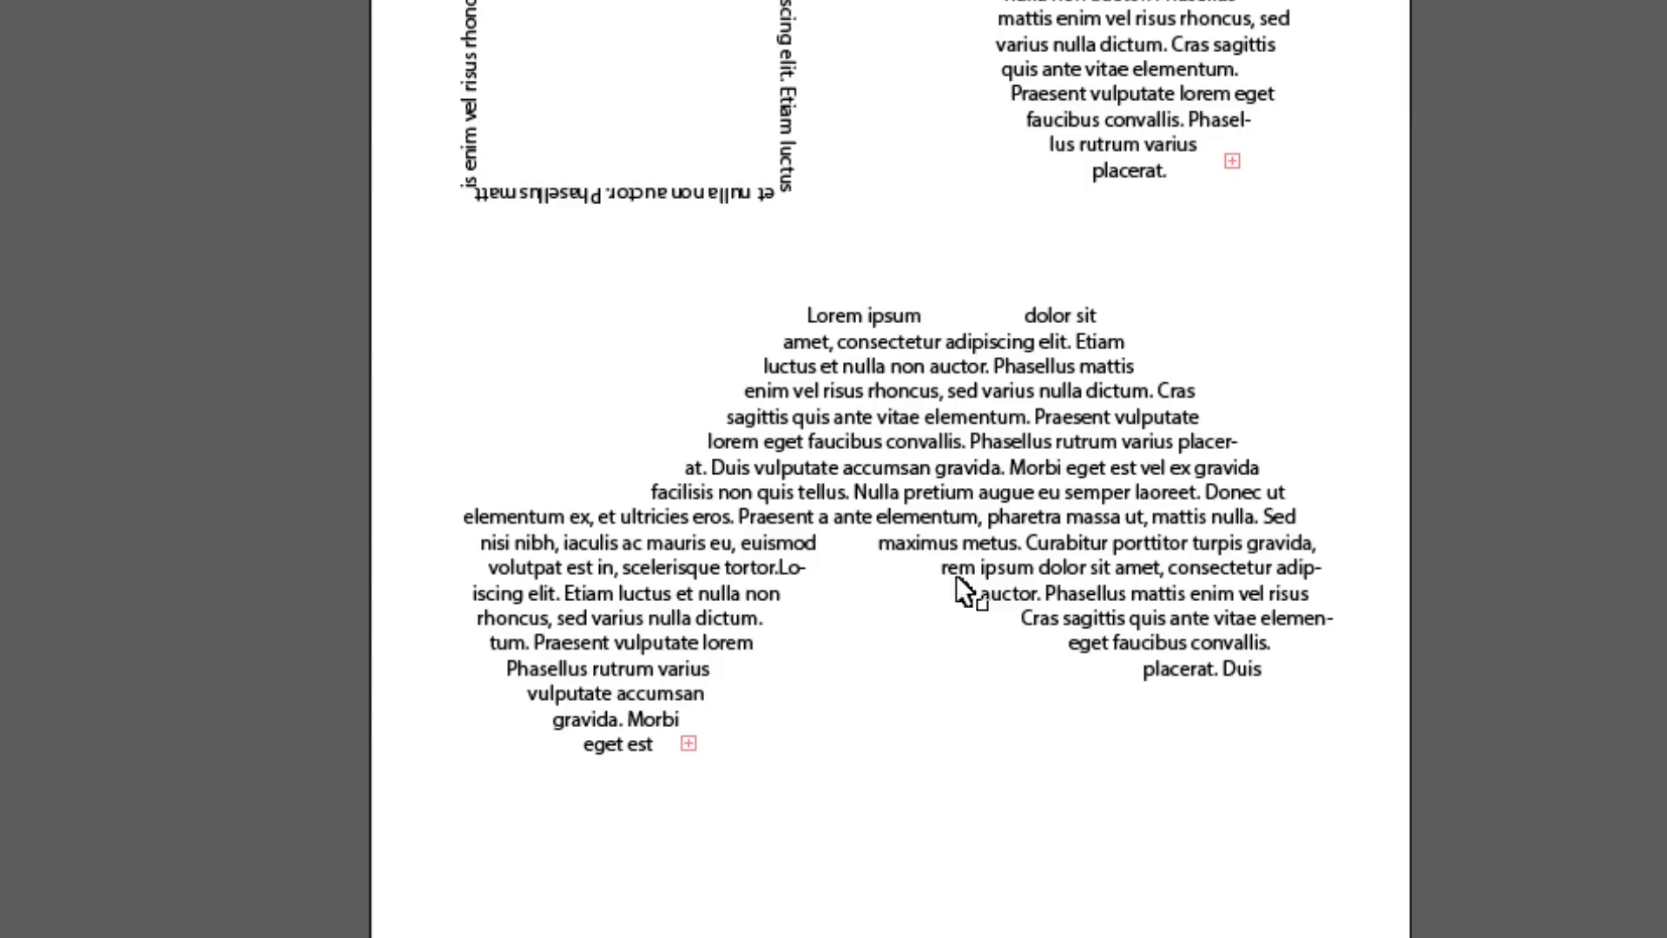
# Drag the shape's inner corner anchor down and reshape its curve so the text reflows.
pyautogui.click(955, 526)
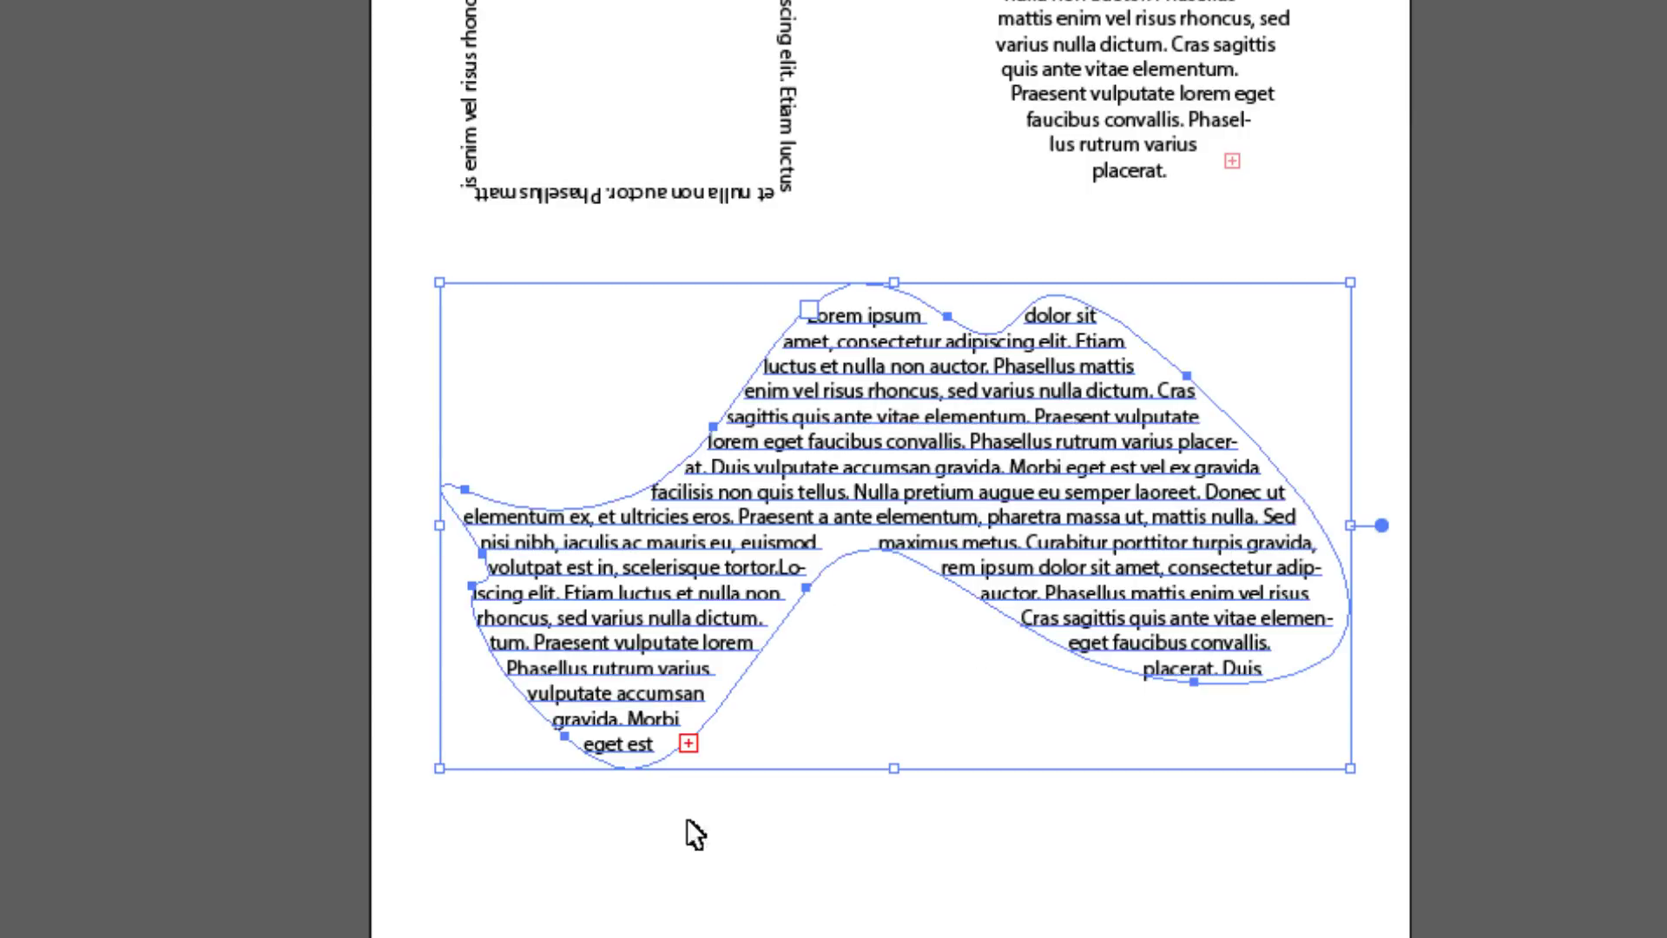
pyautogui.click(805, 589)
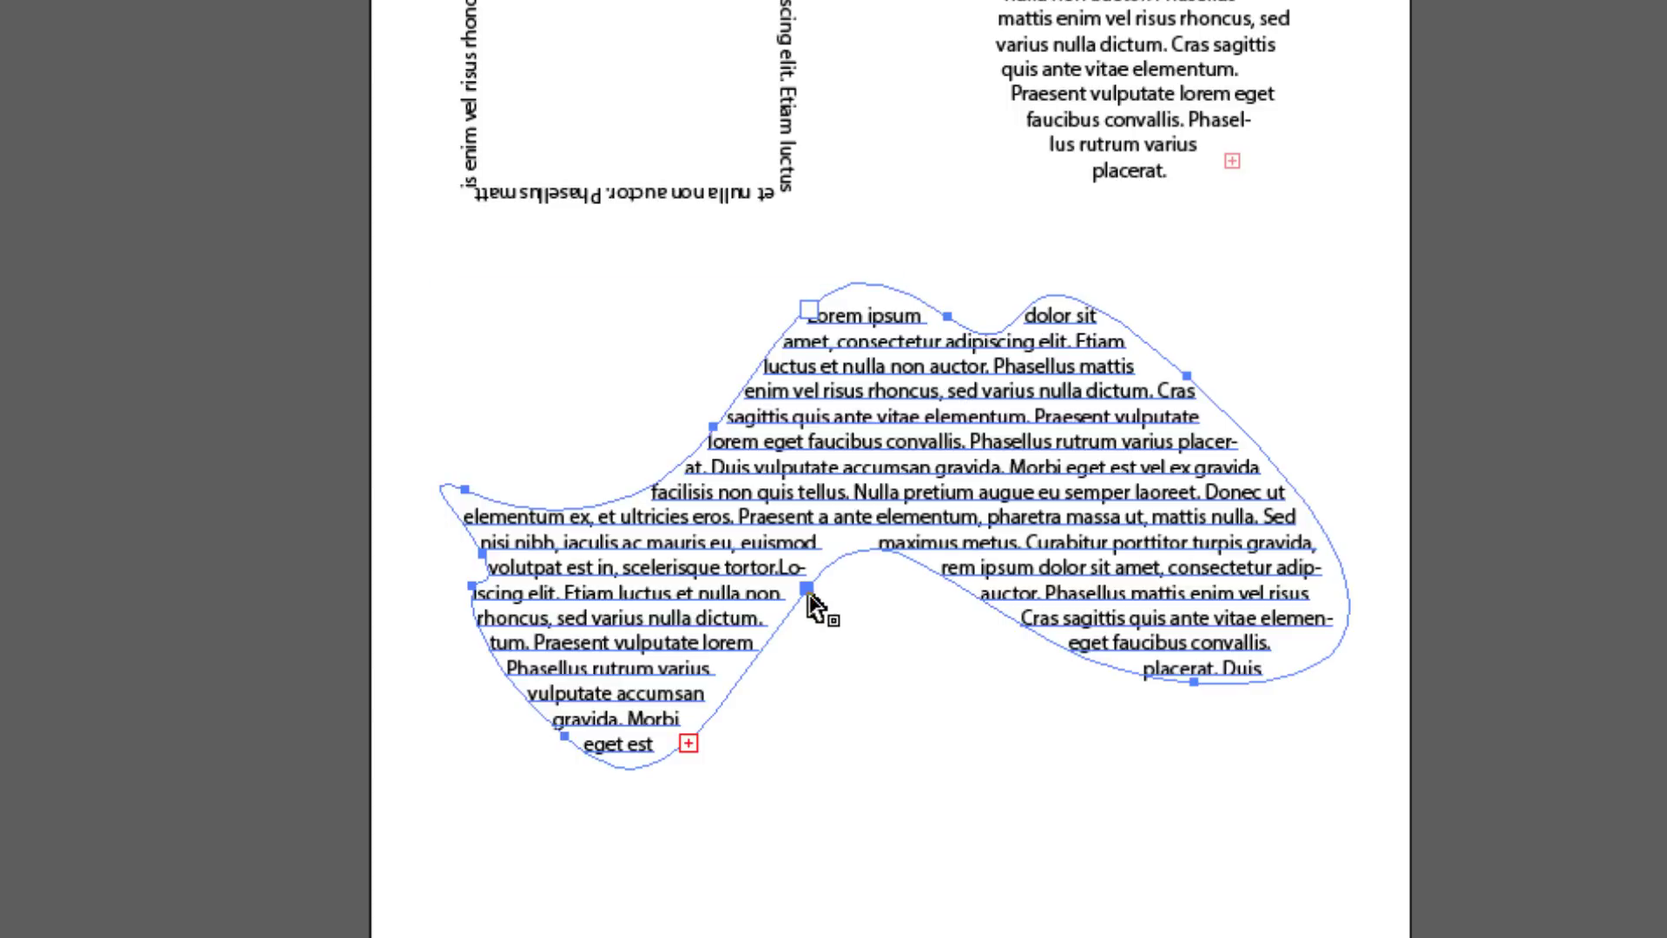
pyautogui.moveTo(806, 592)
pyautogui.mouseDown()
pyautogui.moveTo(929, 825)
pyautogui.moveTo(905, 927)
pyautogui.mouseUp()
pyautogui.moveTo(1000, 811)
pyautogui.mouseDown()
pyautogui.moveTo(994, 602)
pyautogui.moveTo(732, 252)
pyautogui.mouseUp()
# Select every object on the page and delete it, leaving a blank artboard.
pyautogui.click(1161, 789)
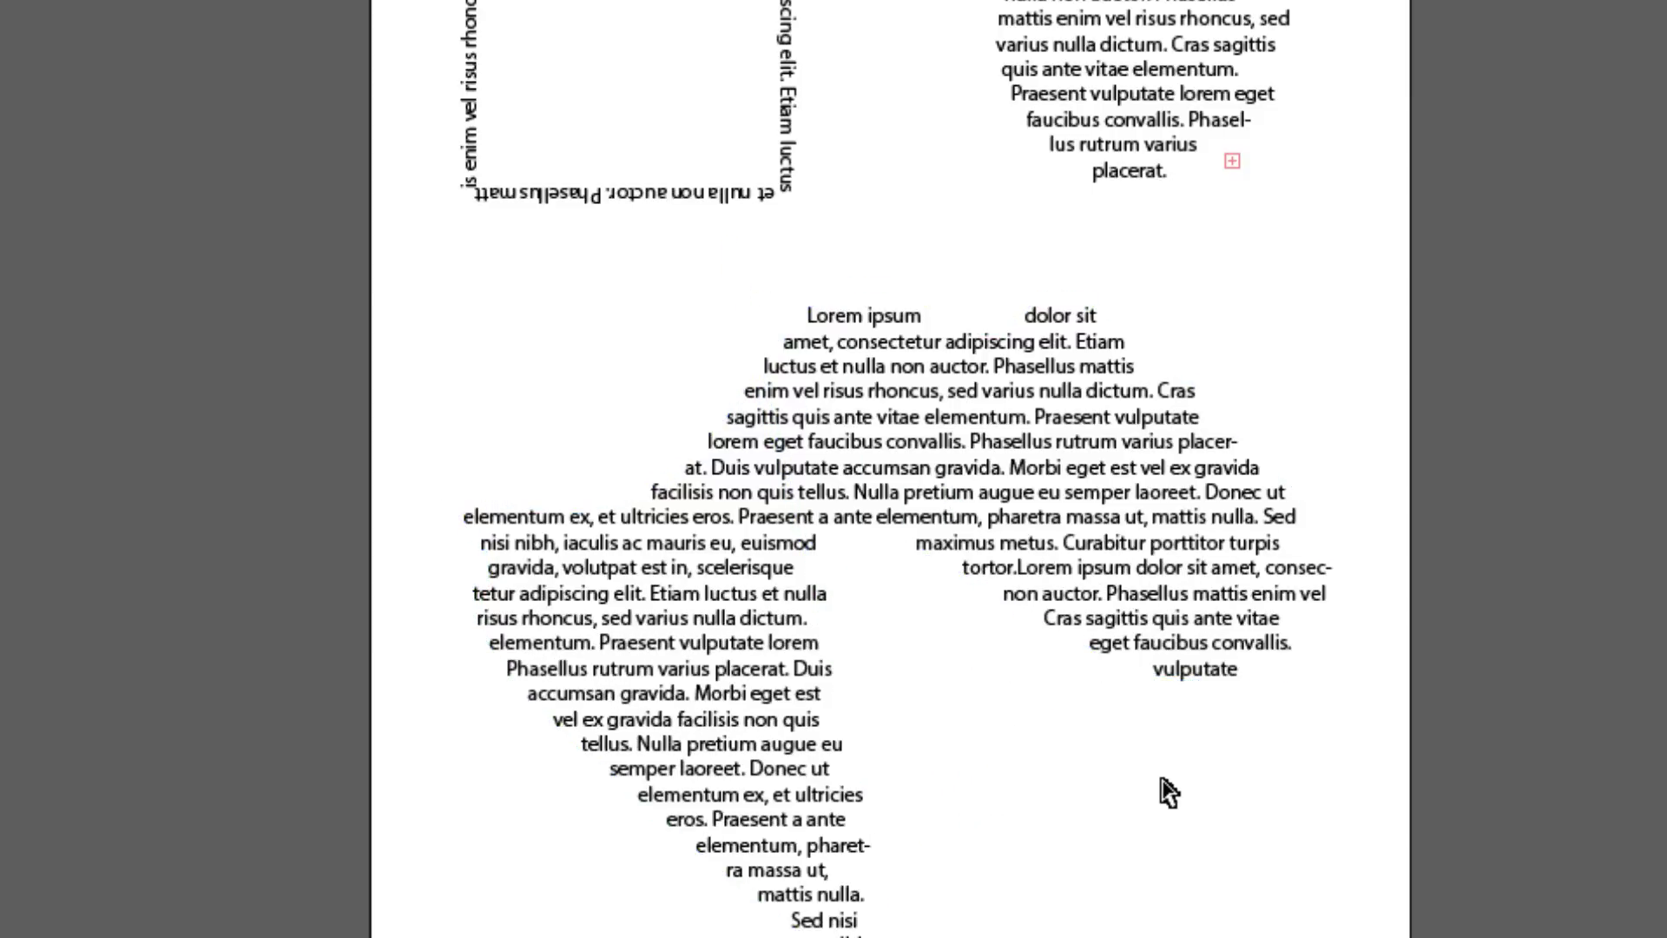
pyautogui.moveTo(1224, 822); pyautogui.dragTo(360, 122)
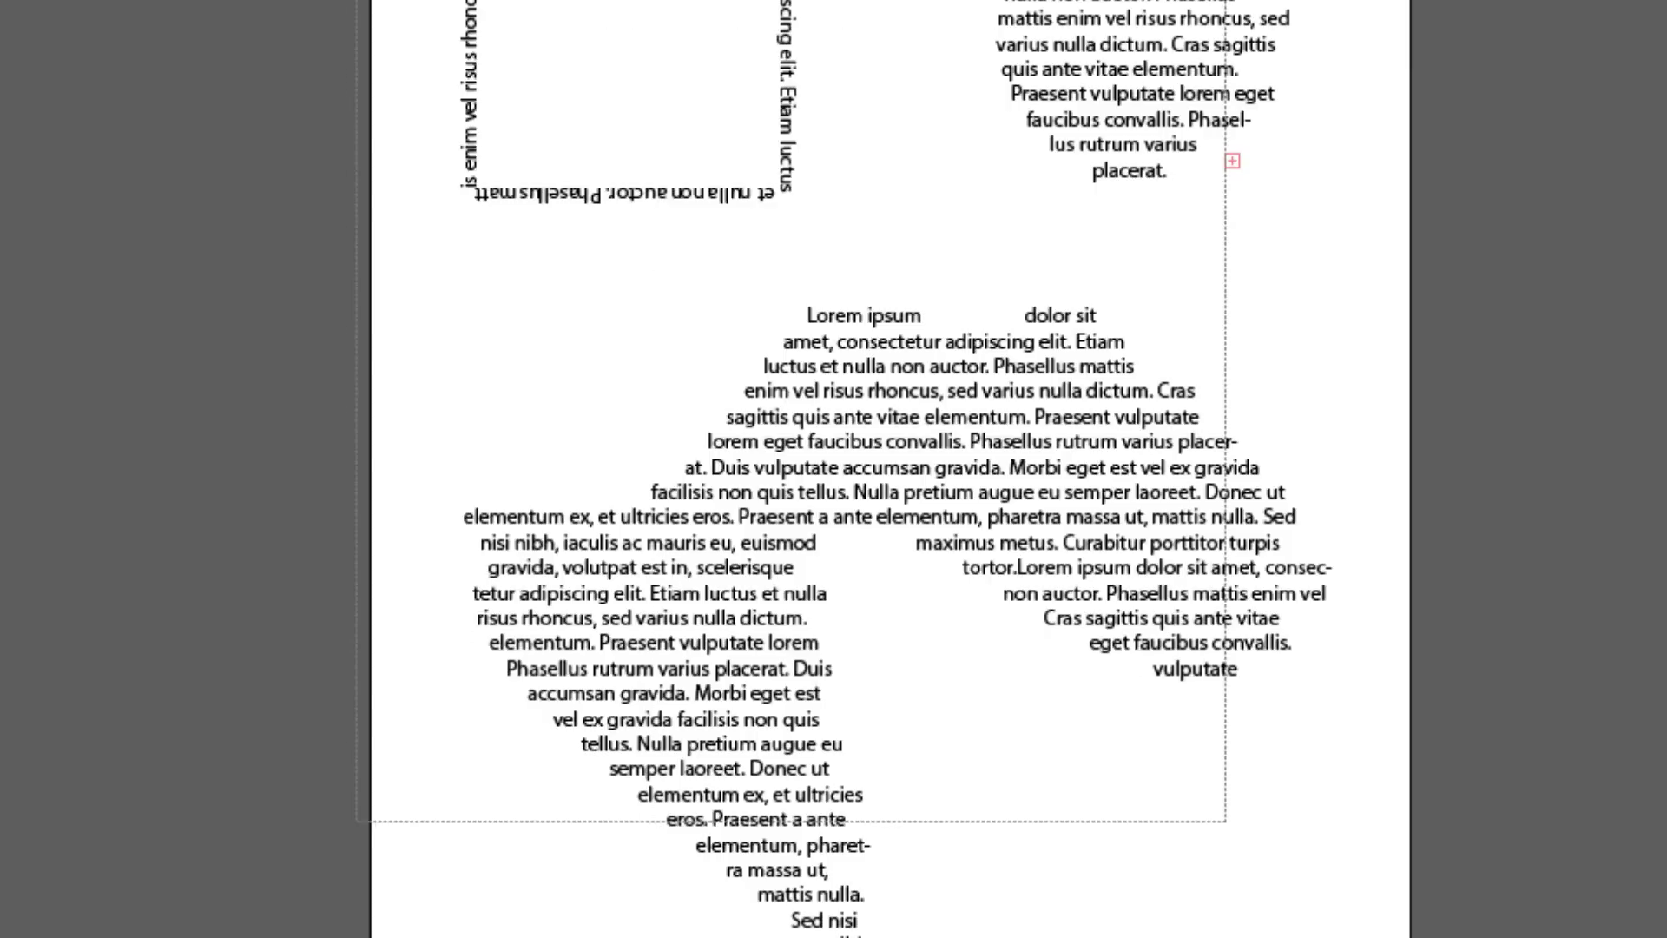
pyautogui.press('Delete')
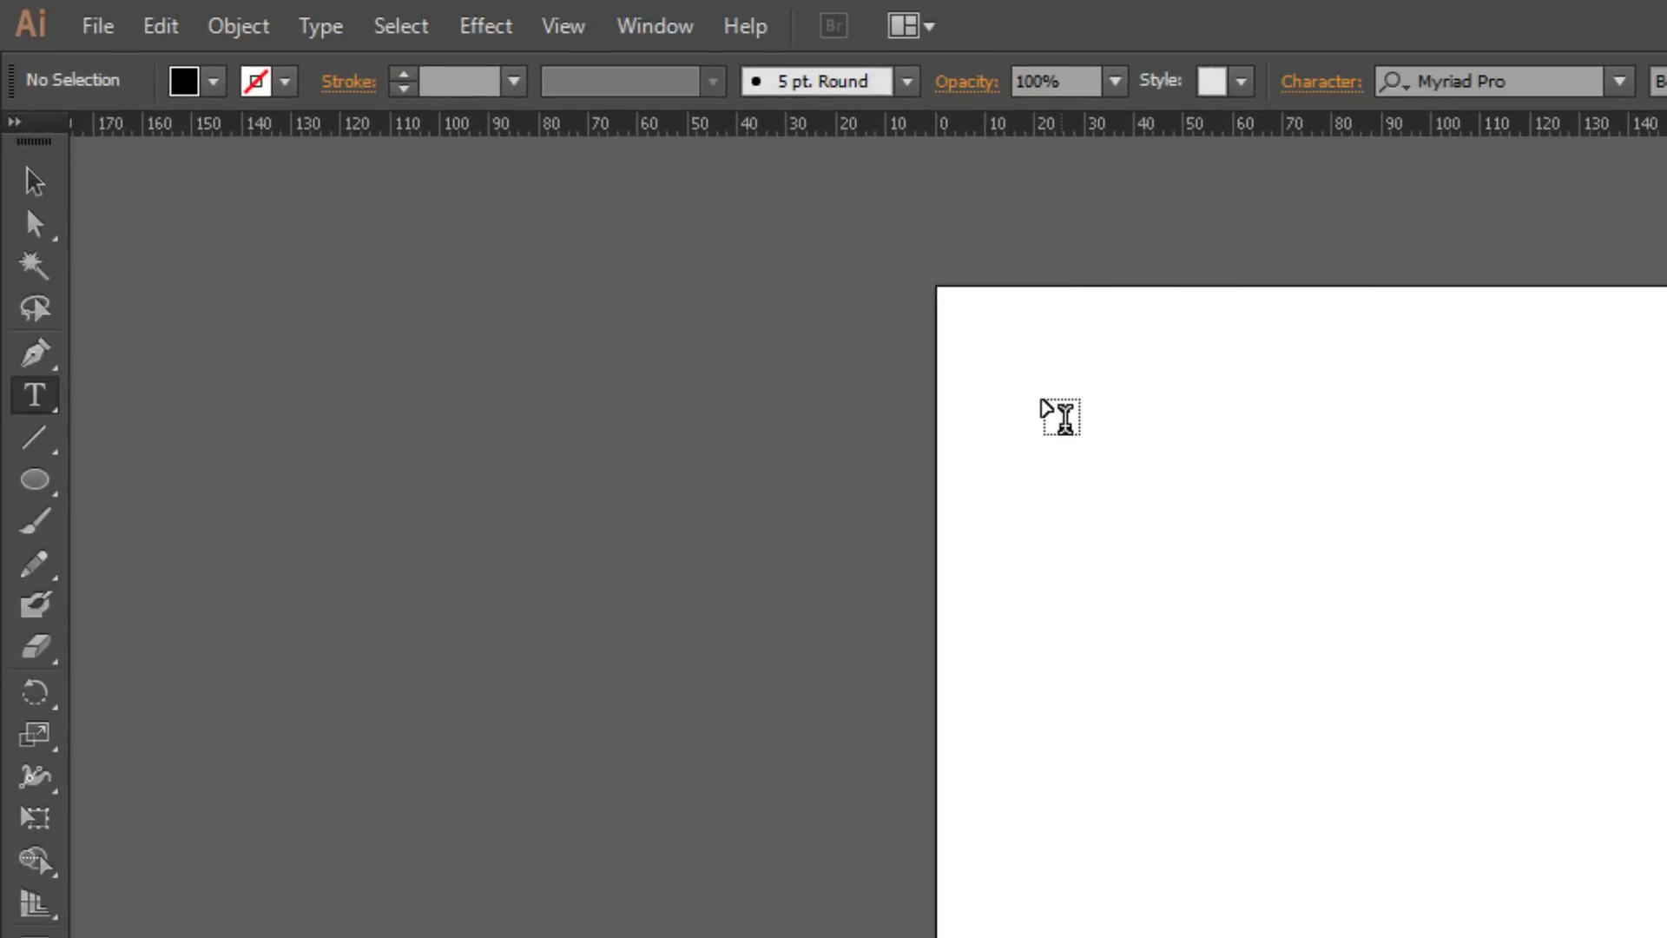
# Add a Lorem ipsum text column and draw a circle to its right, nudged upward.
pyautogui.moveTo(998, 359); pyautogui.dragTo(1290, 703)
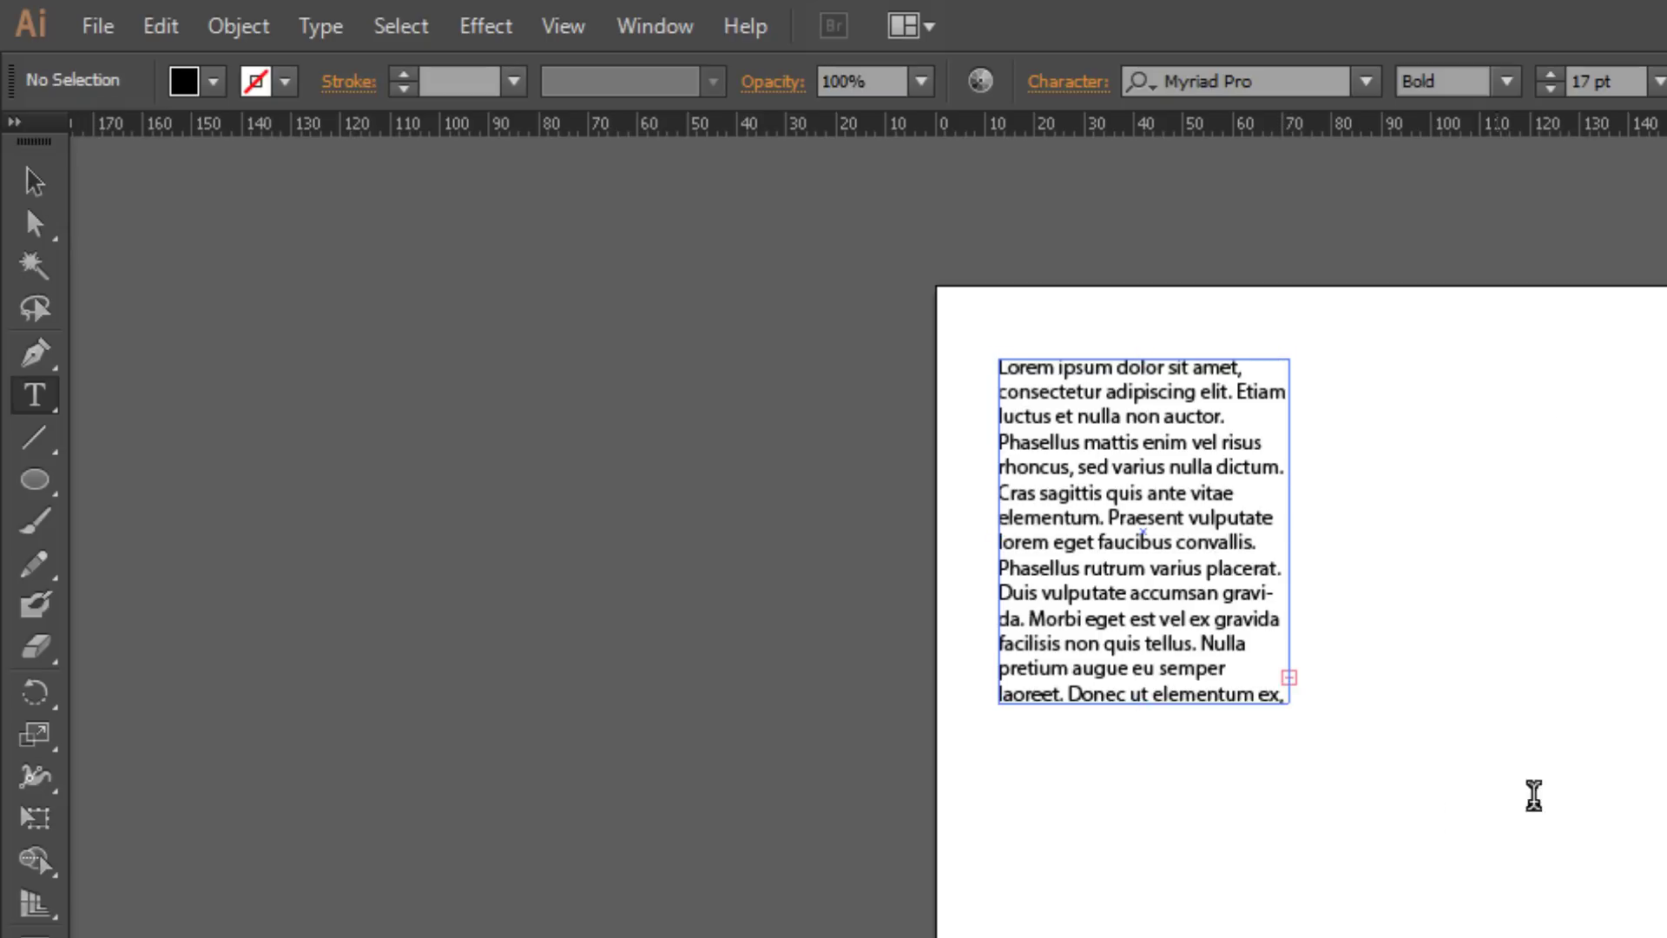
pyautogui.press('Escape')
pyautogui.press('l')
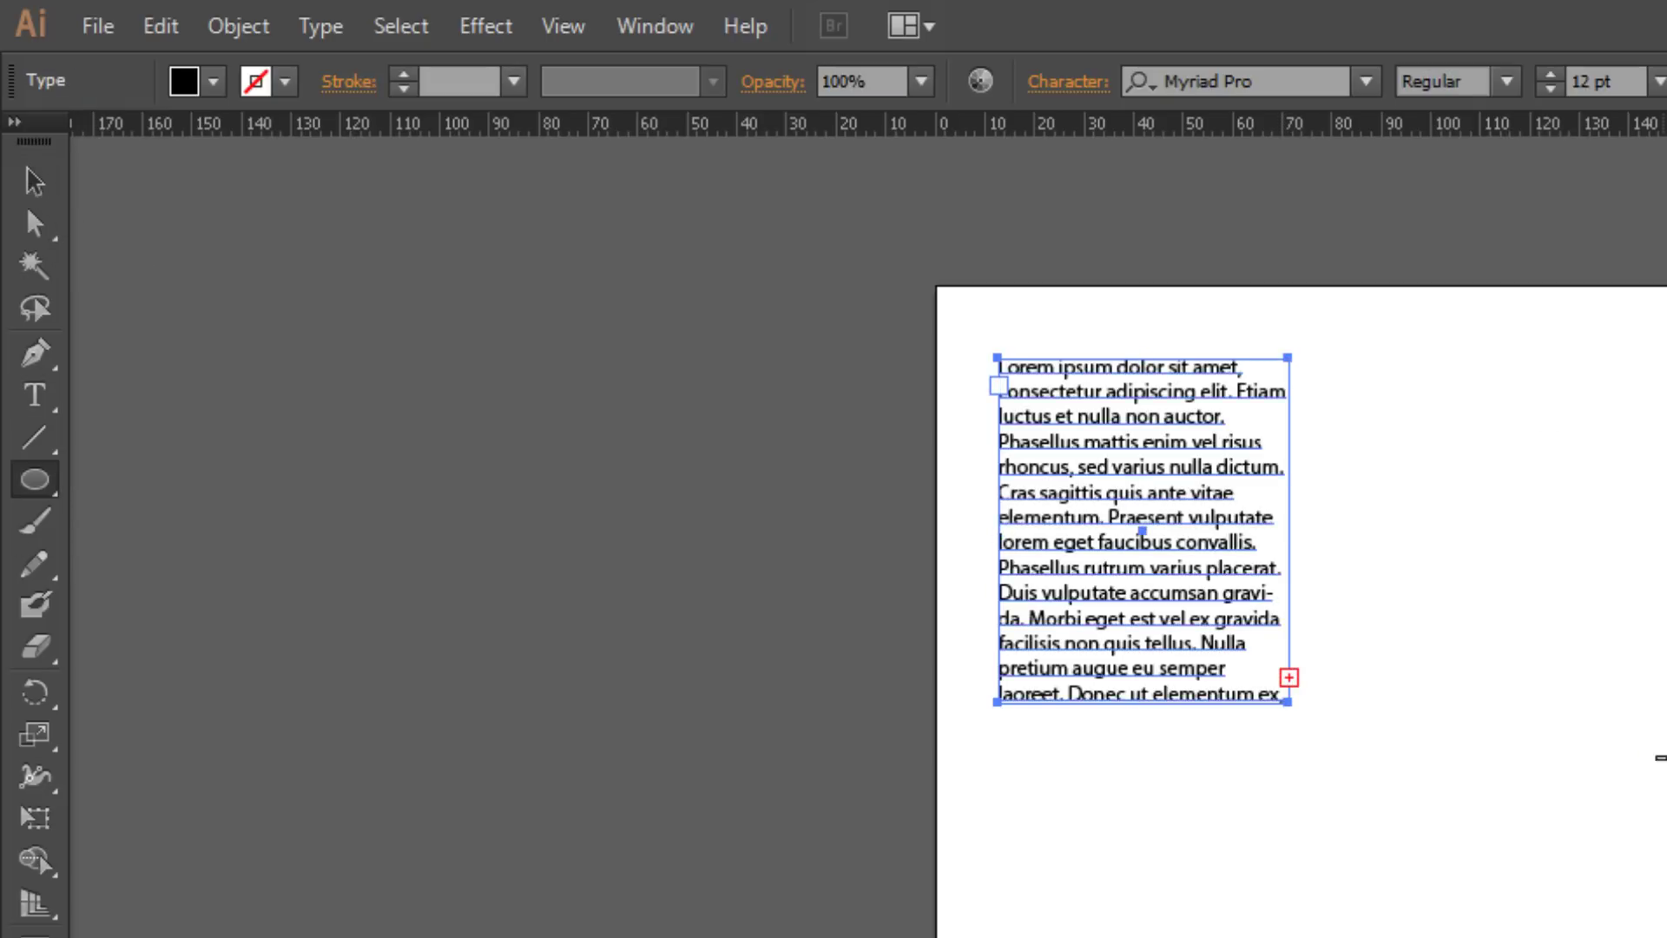
pyautogui.moveTo(1490, 577); pyautogui.dragTo(1666, 925)
pyautogui.press('v')
pyautogui.moveTo(1666, 811); pyautogui.dragTo(1661, 630)
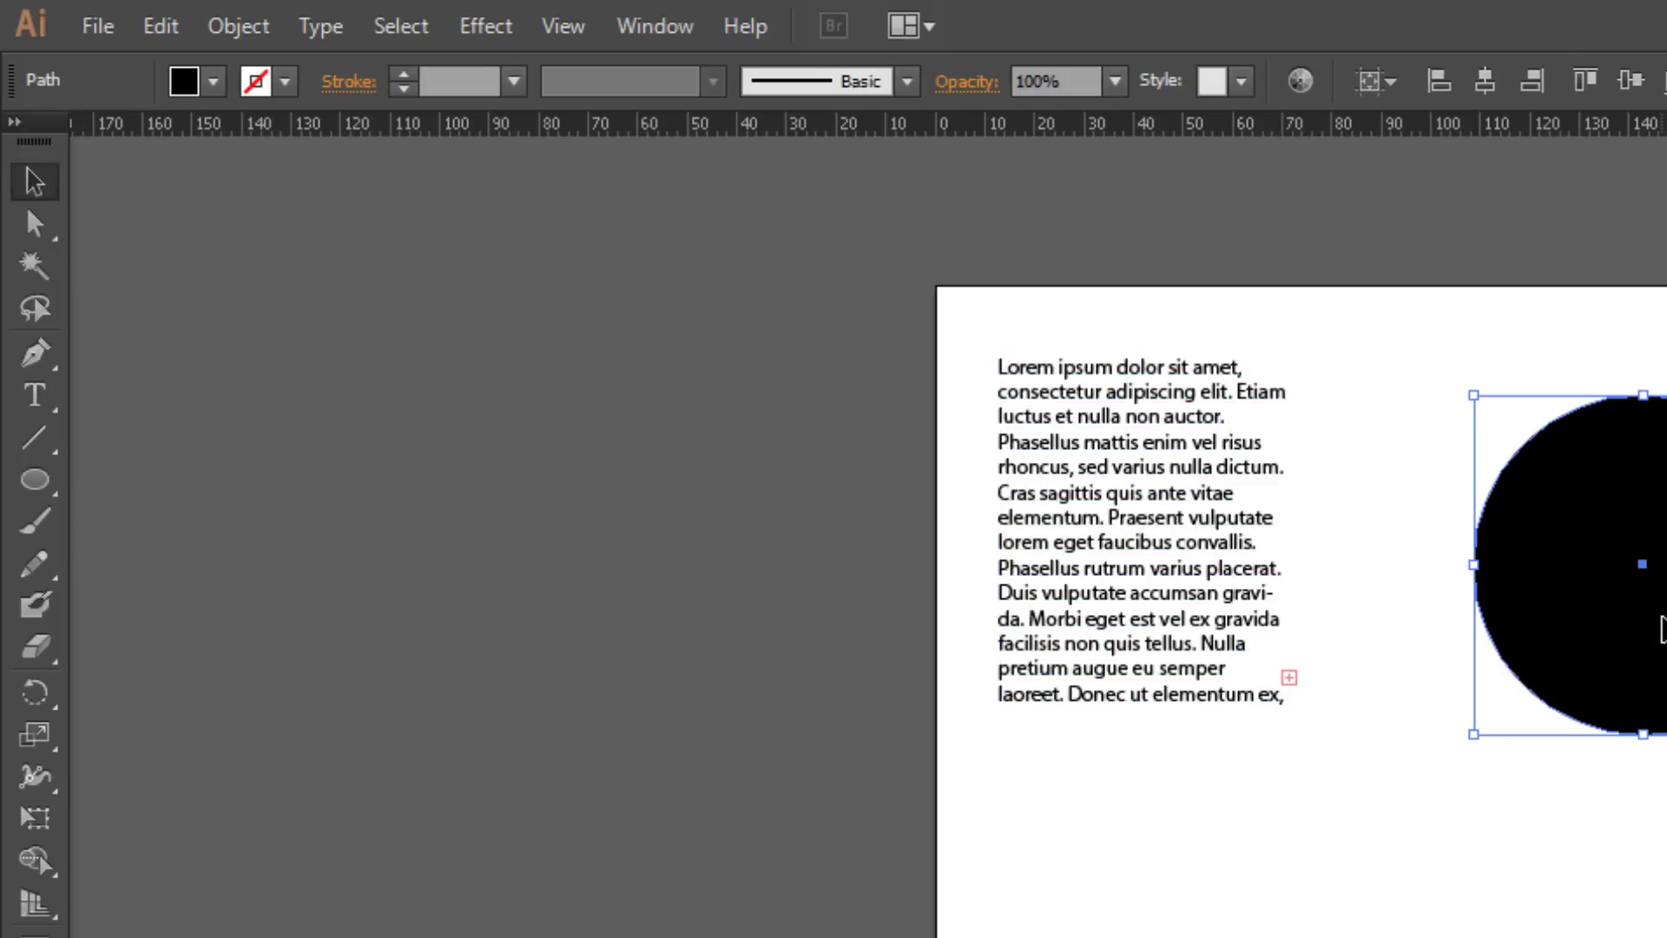
# Fill the circle with a green swatch from the Fill colours.
pyautogui.click(184, 81)
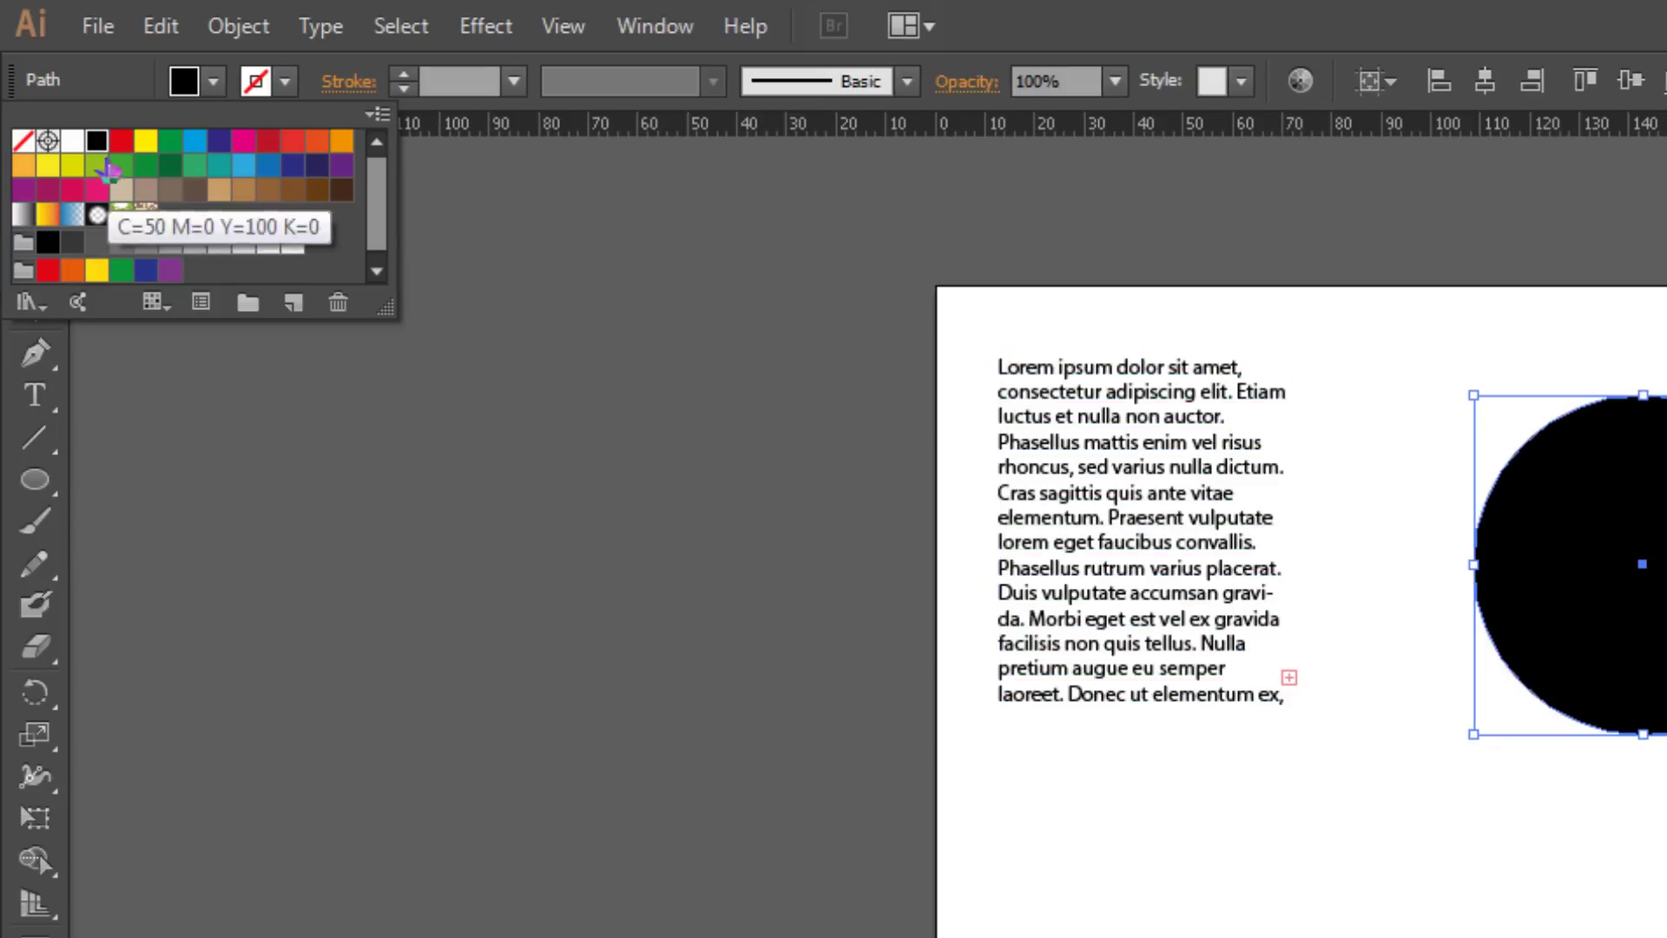
pyautogui.click(167, 162)
pyautogui.press('Escape')
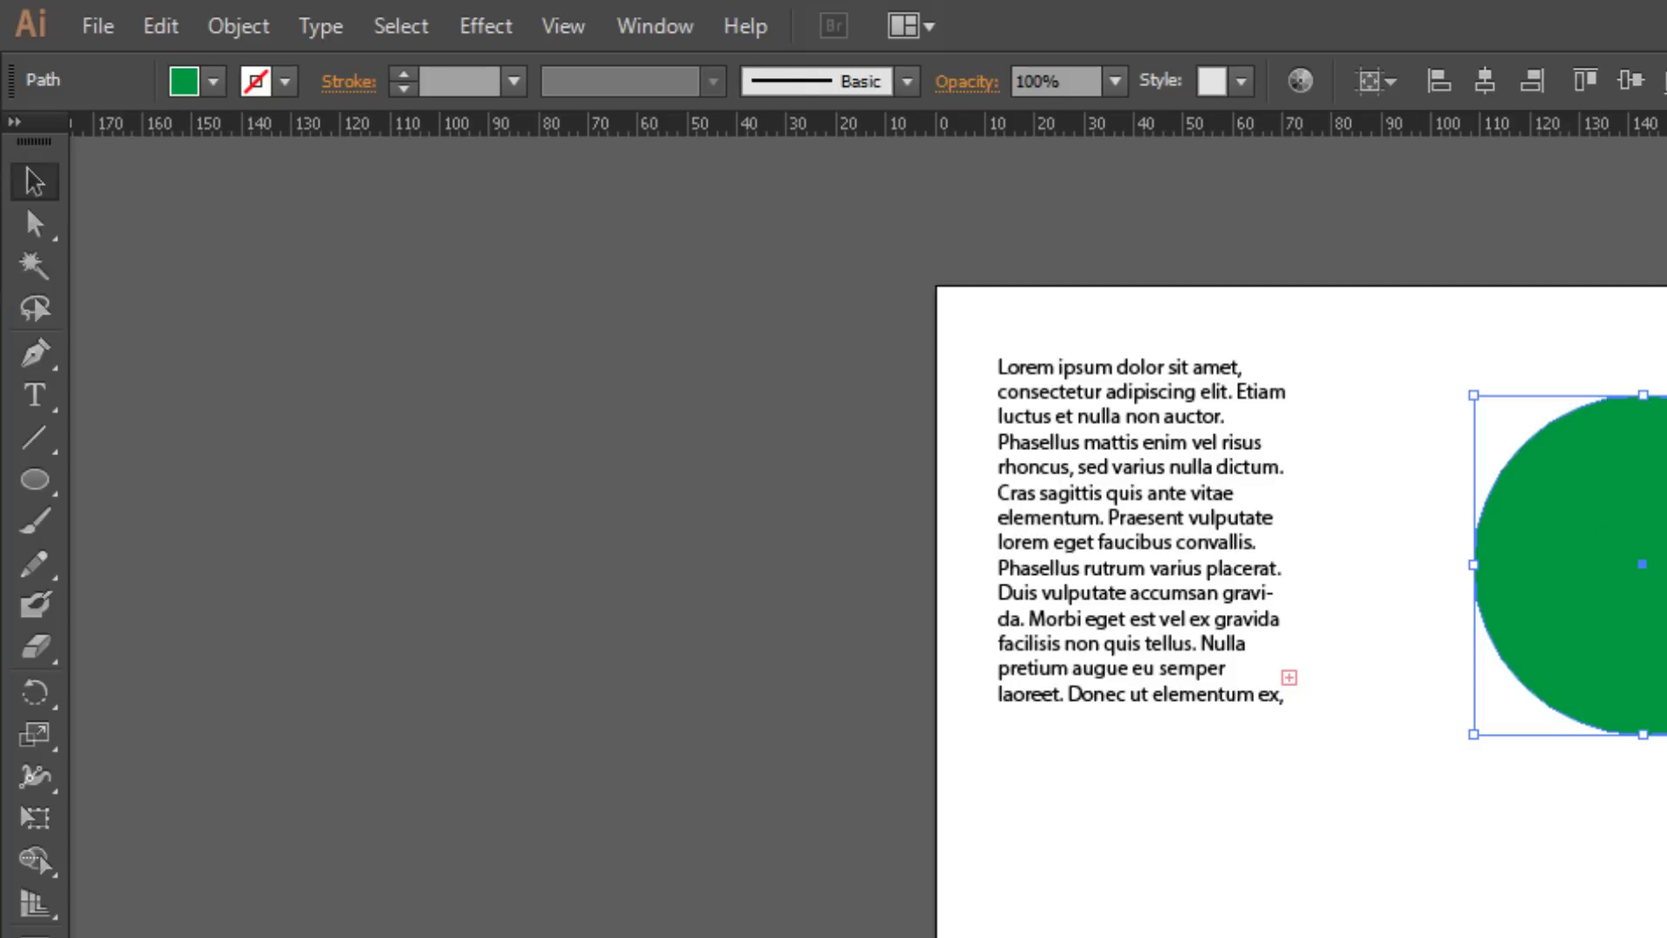
pyautogui.click(1637, 596)
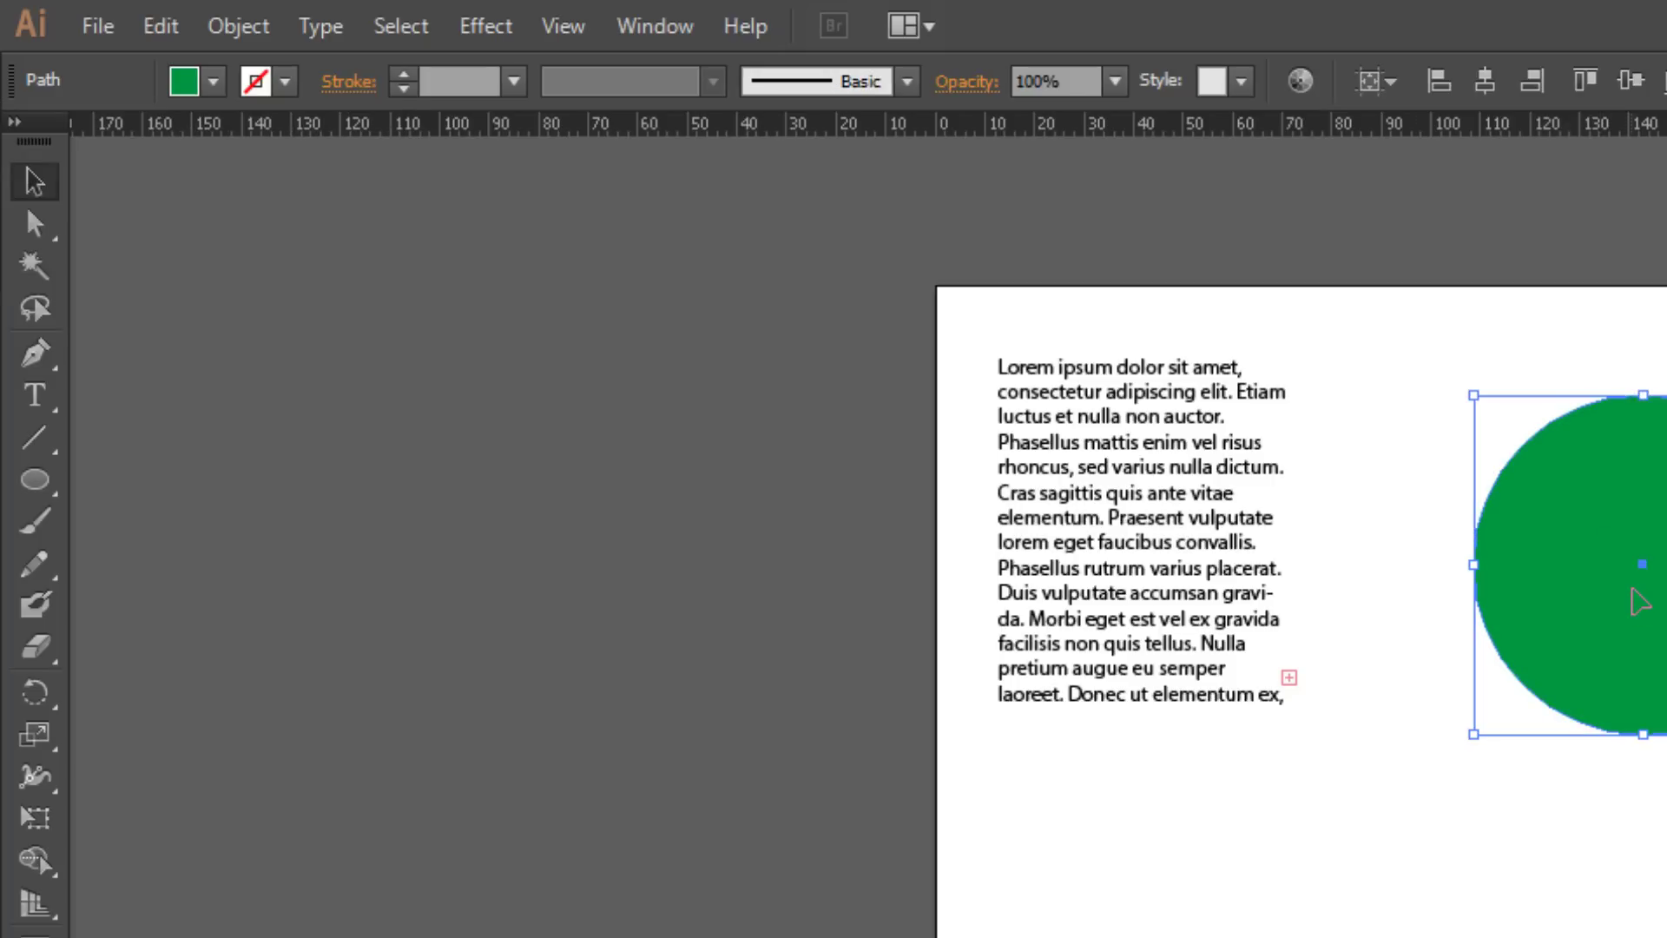
pyautogui.click(40, 402)
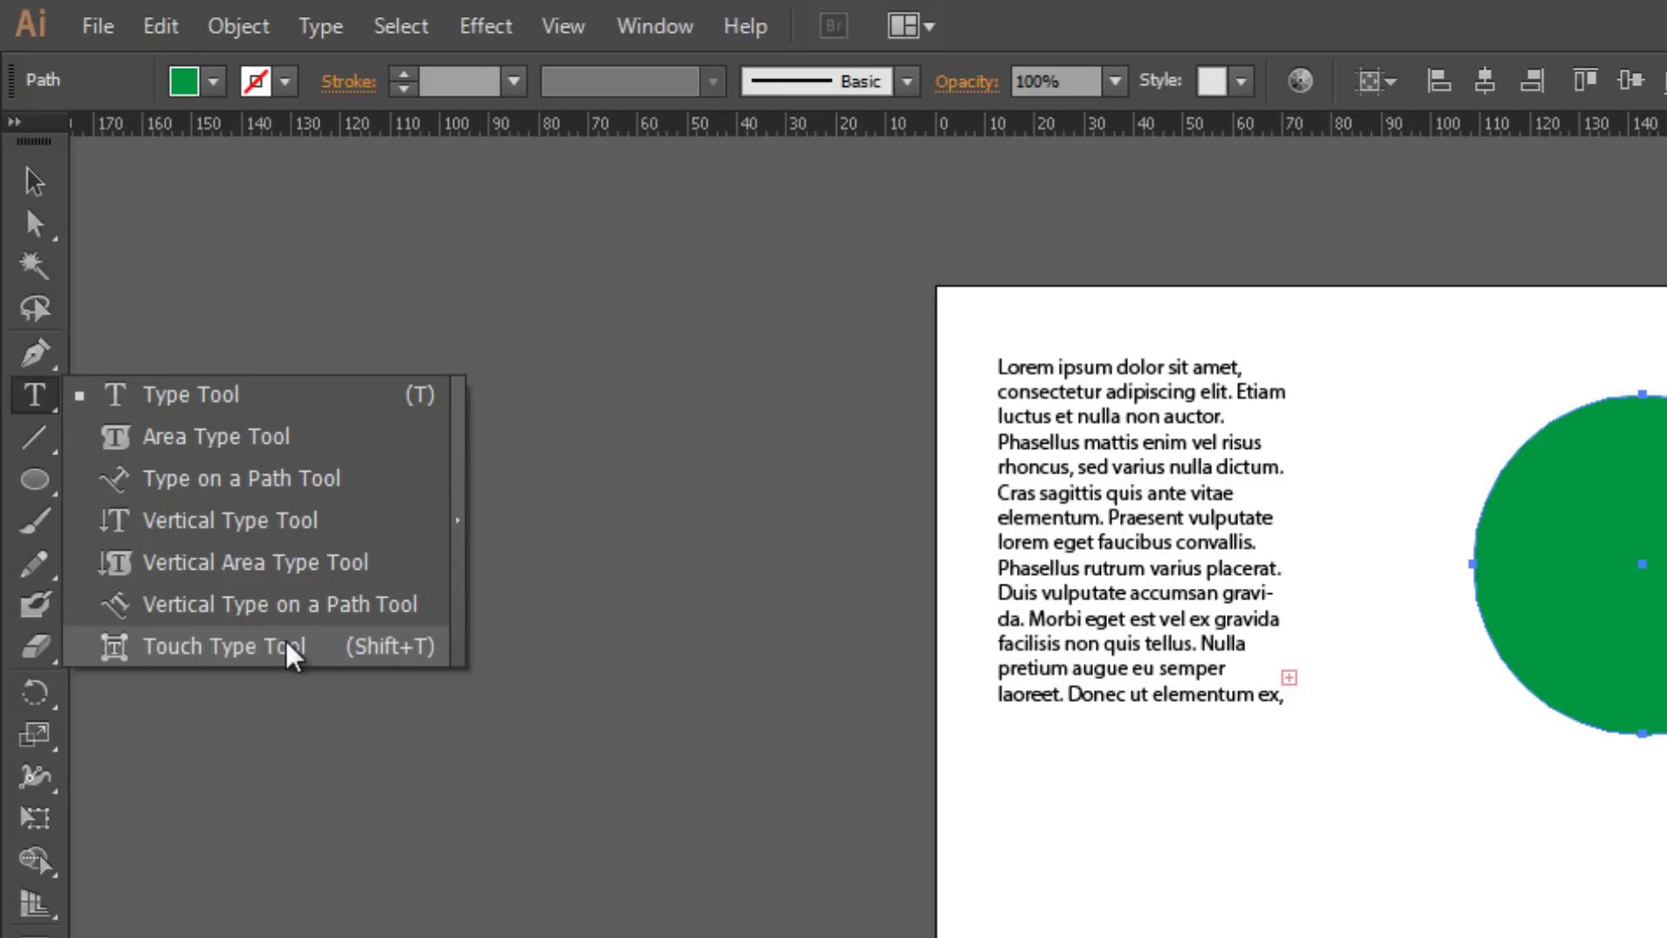
# Type 'Bons Tutoriais' below the circle, removing the stray 'k' typo.
pyautogui.click(291, 653)
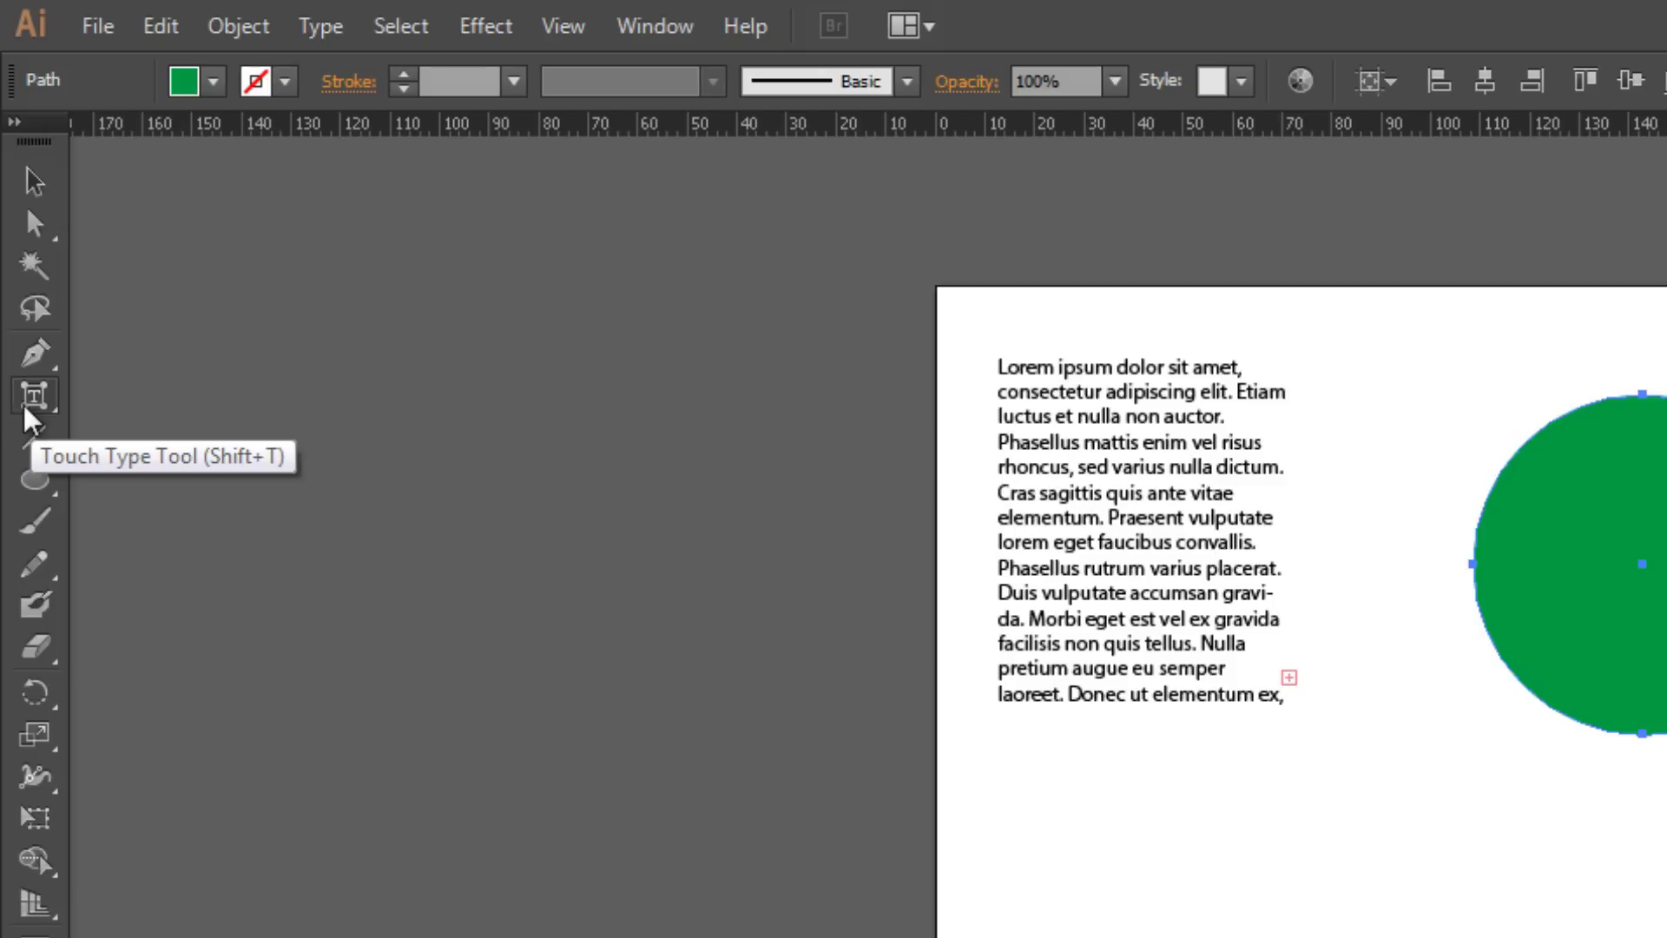
pyautogui.press('t')
pyautogui.click(1342, 929)
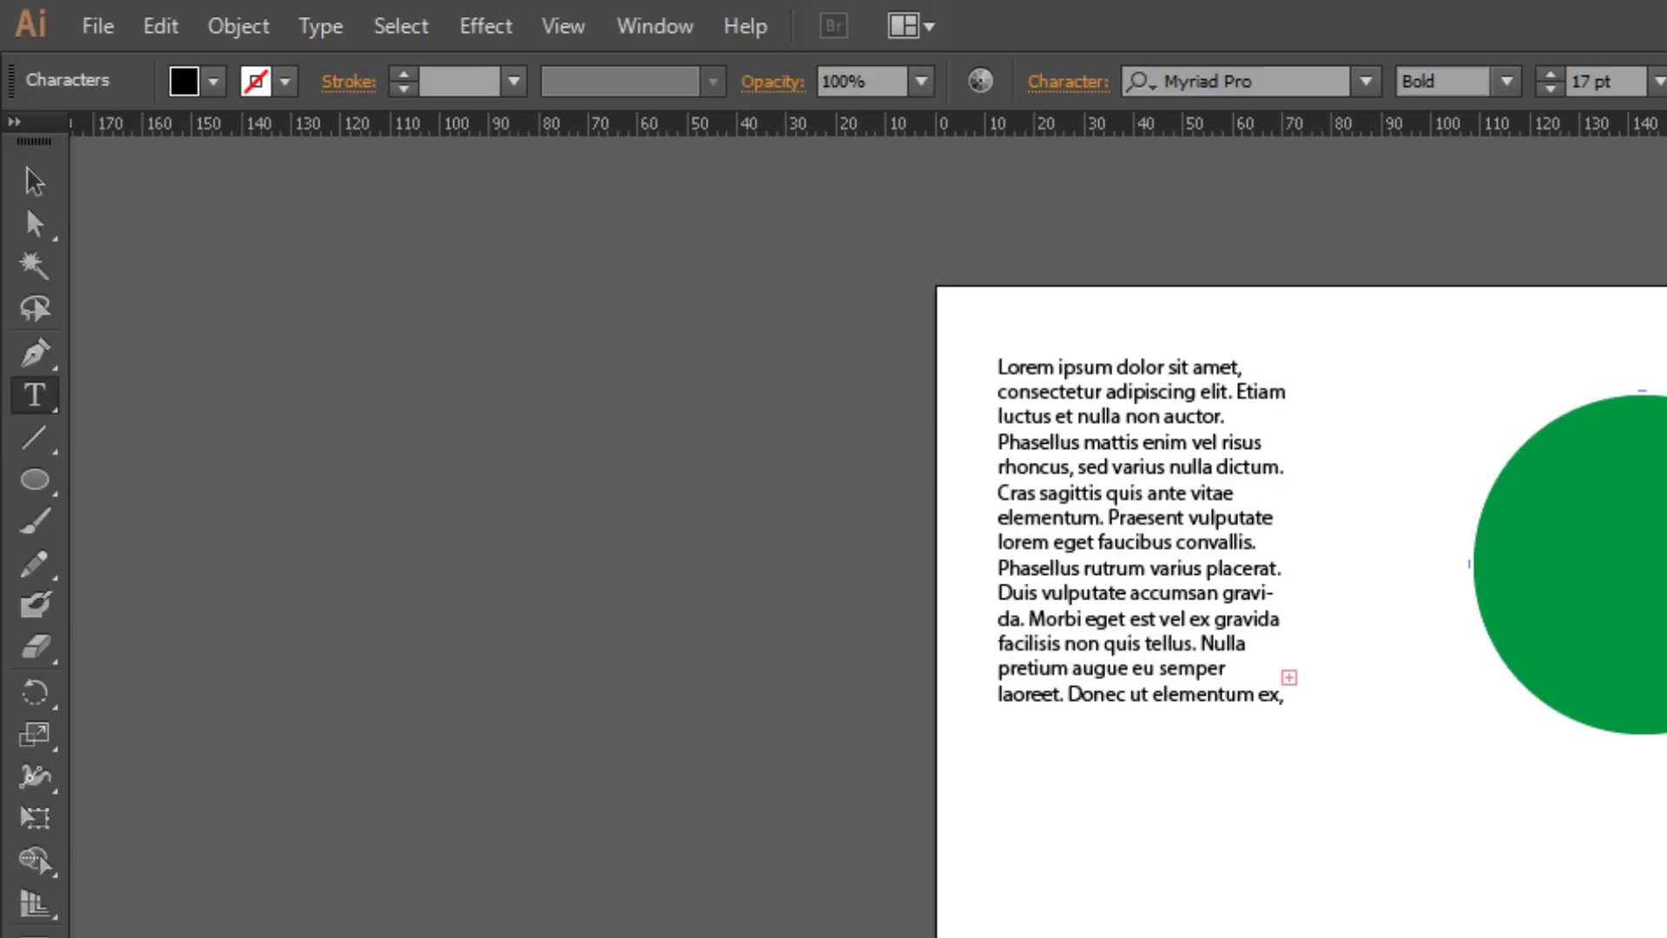
pyautogui.write('Bkons Tuto')
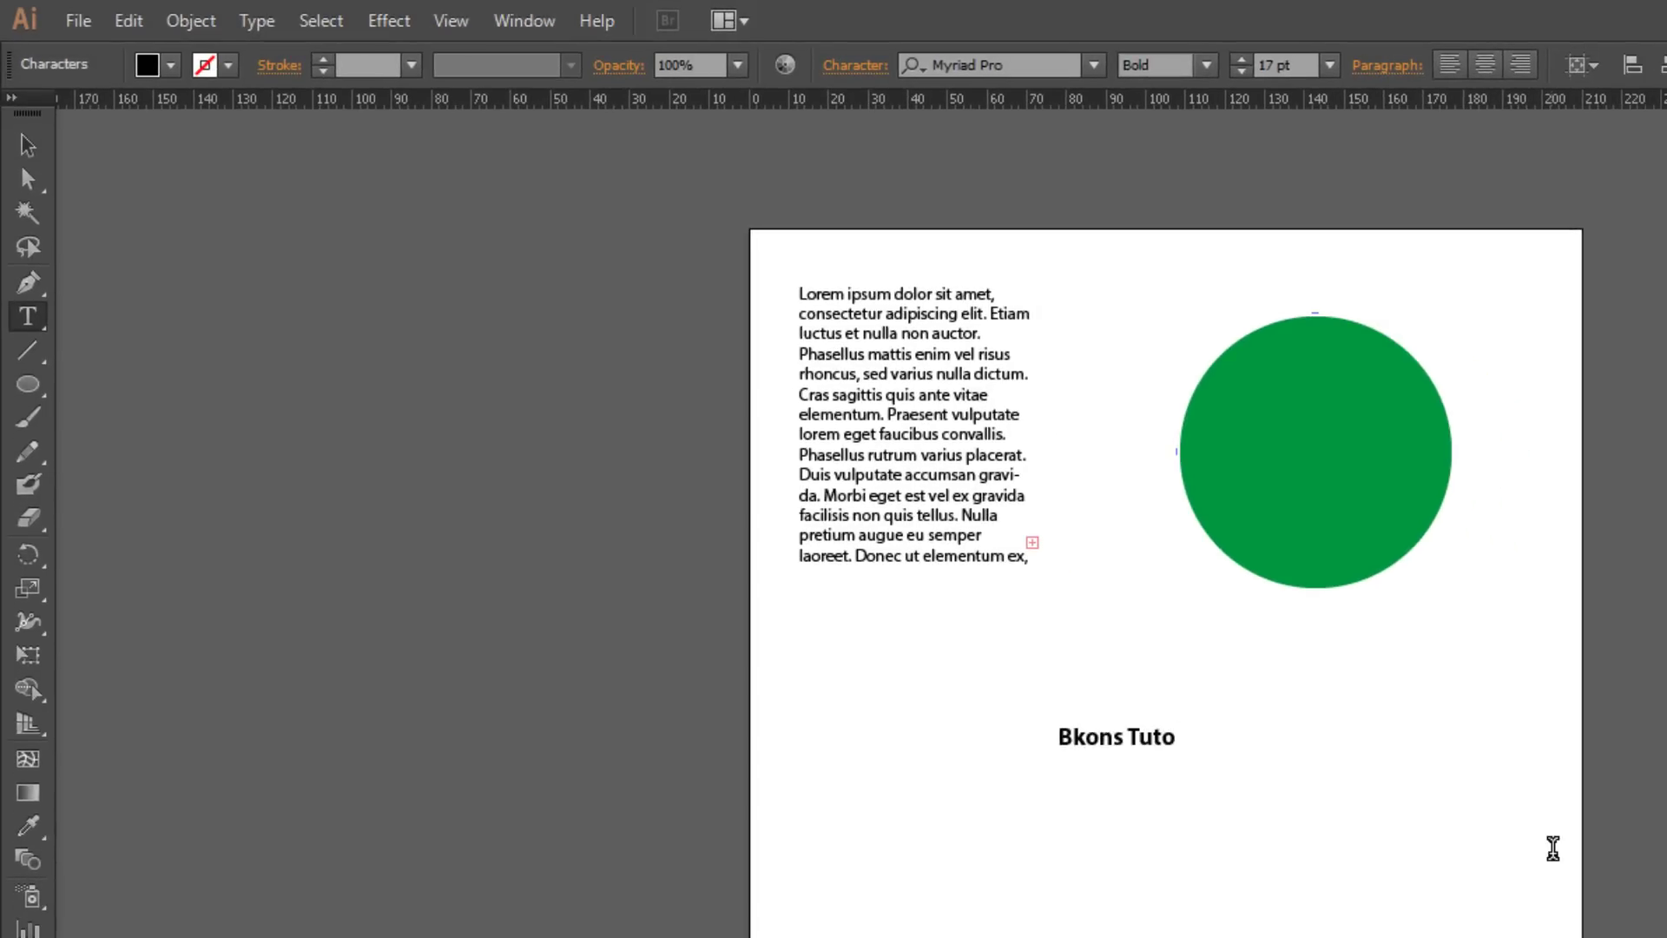
pyautogui.write('riais')
pyautogui.click(1076, 734)
pyautogui.press('BackSpace')
pyautogui.press('Escape')
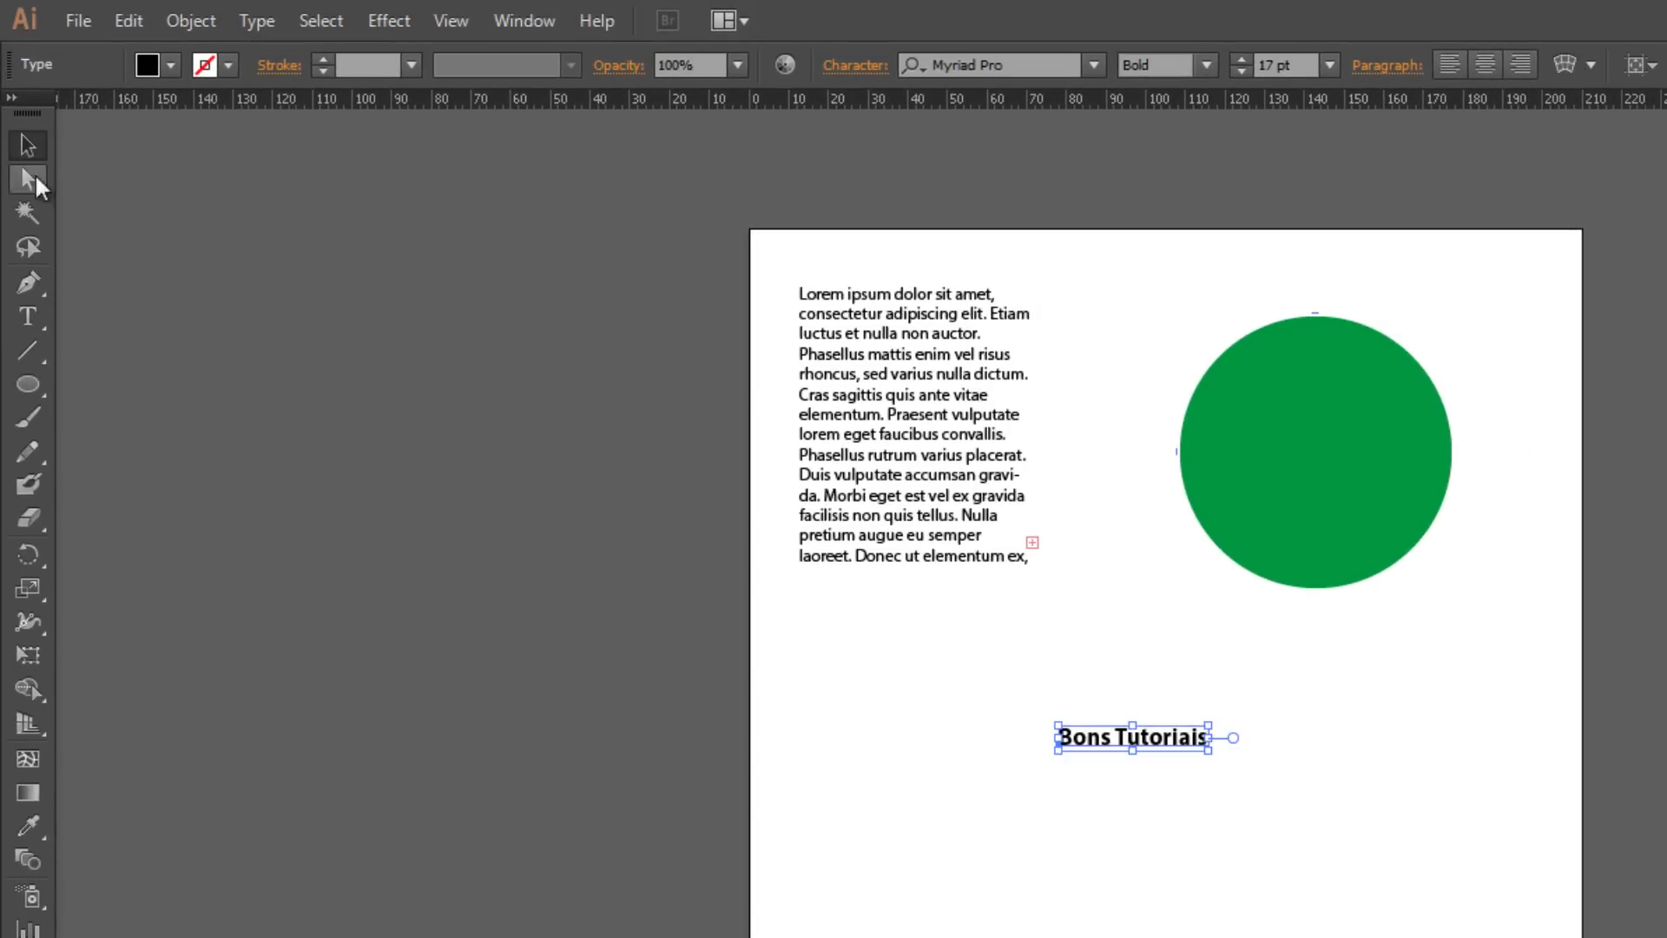
# Enlarge the title to 64.8 pt and shift it right and down.
pyautogui.moveTo(1215, 725); pyautogui.dragTo(1422, 691)
pyautogui.moveTo(1129, 747); pyautogui.dragTo(1186, 775)
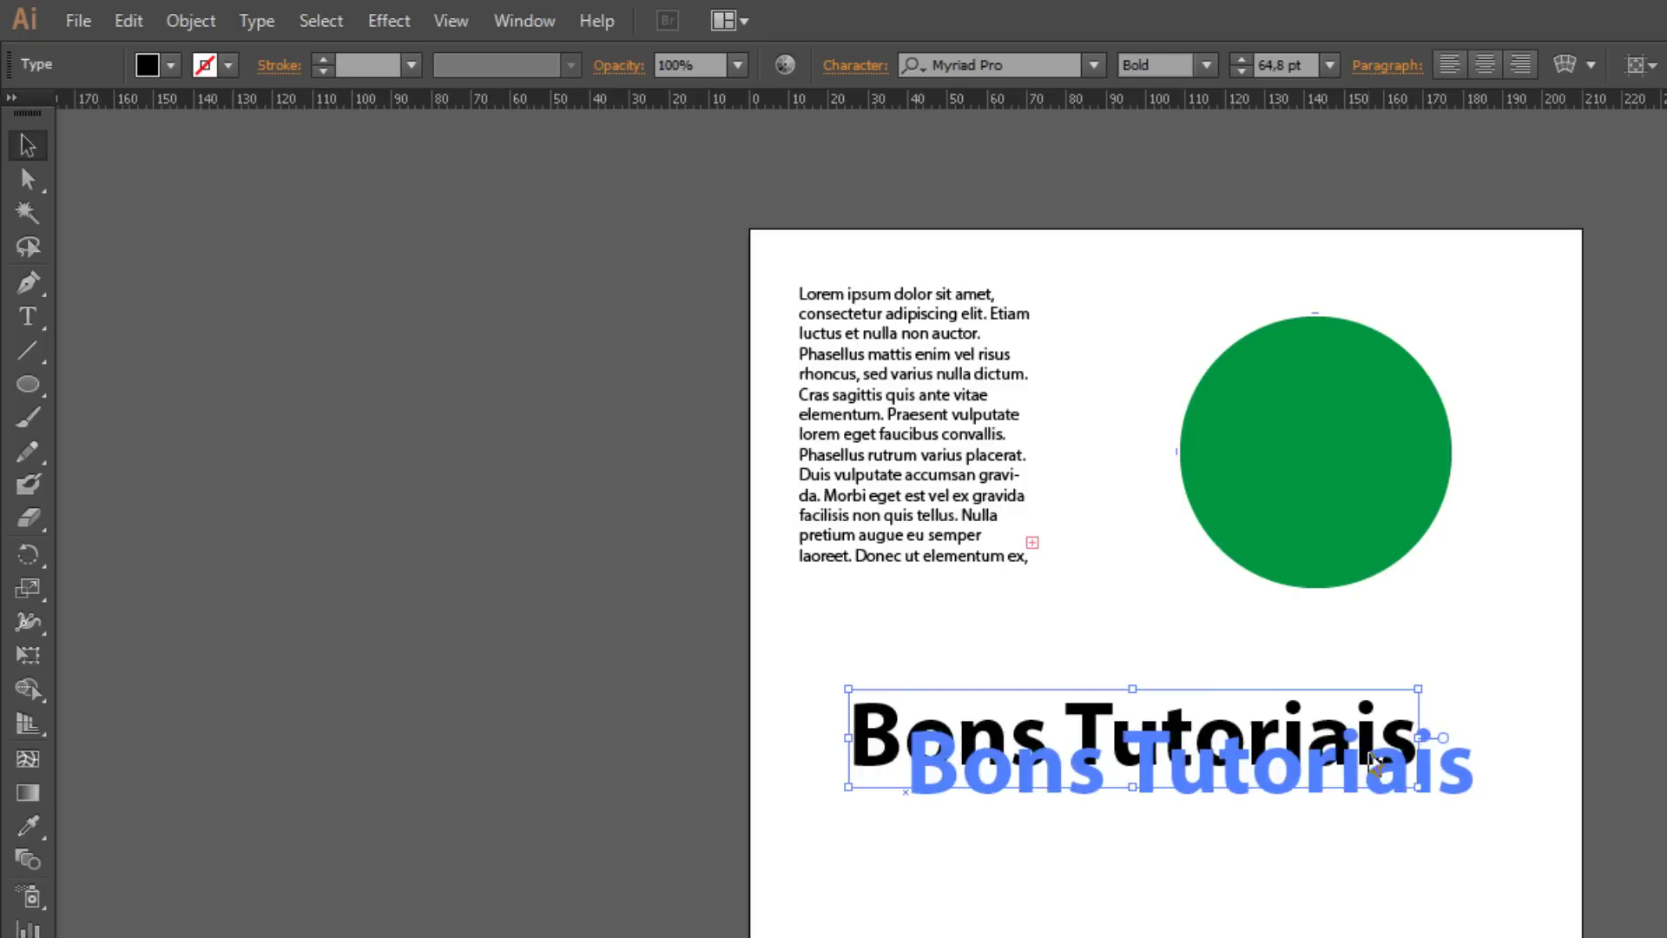
pyautogui.moveTo(30, 328); pyautogui.dragTo(176, 453)
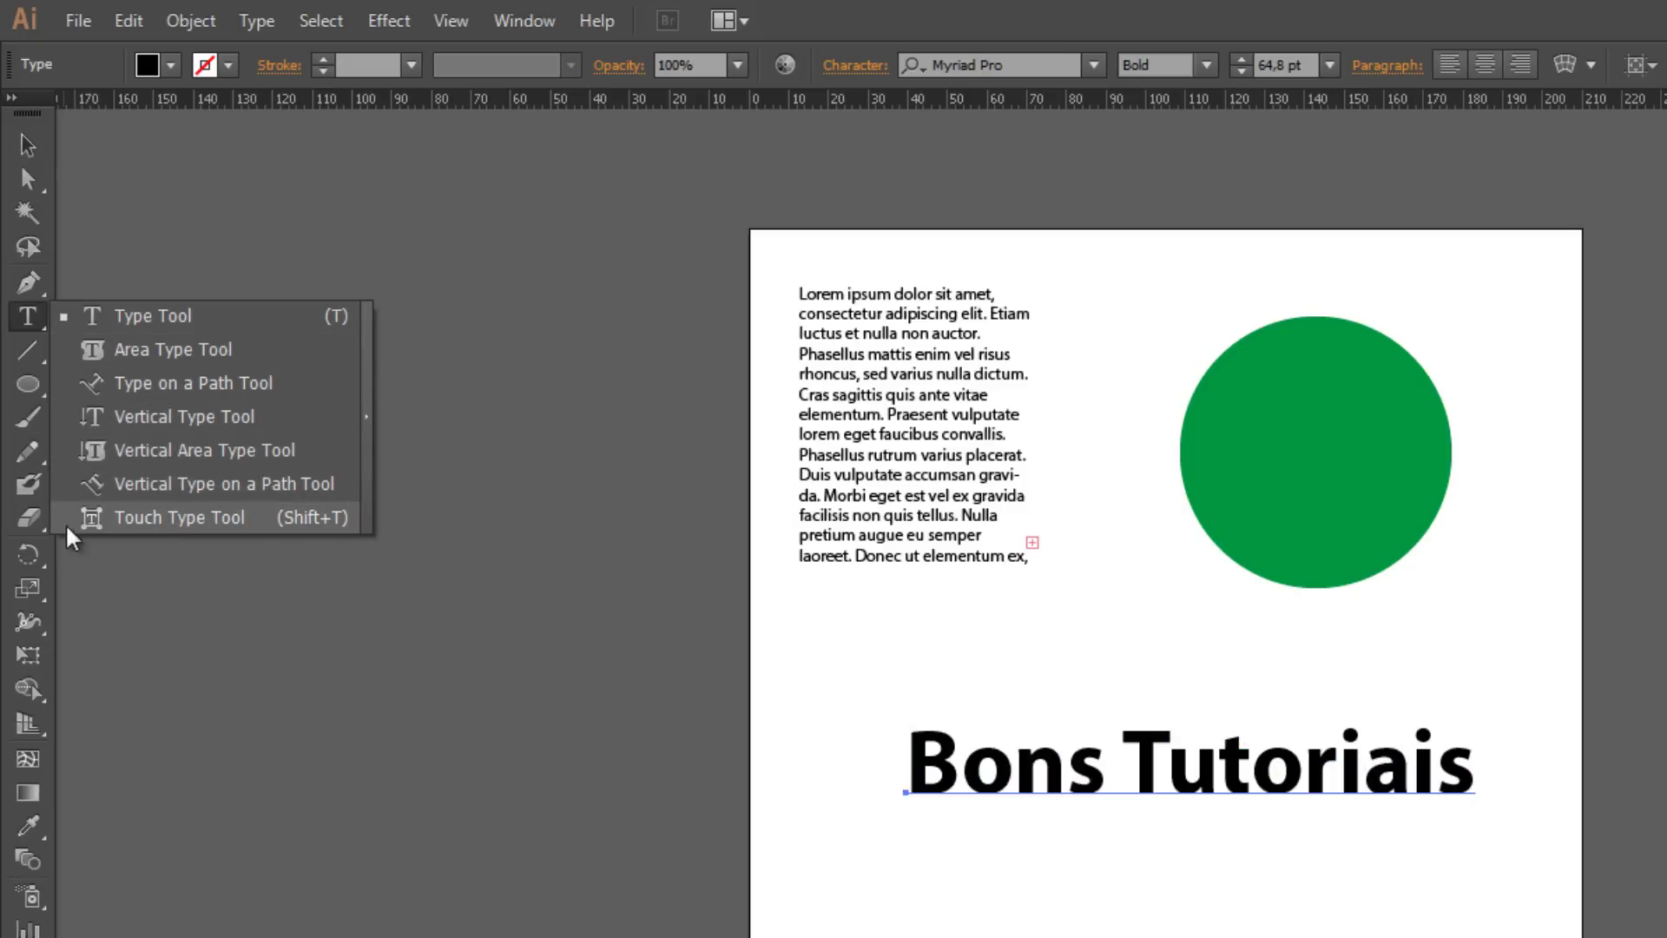
pyautogui.moveTo(177, 453); pyautogui.dragTo(245, 519)
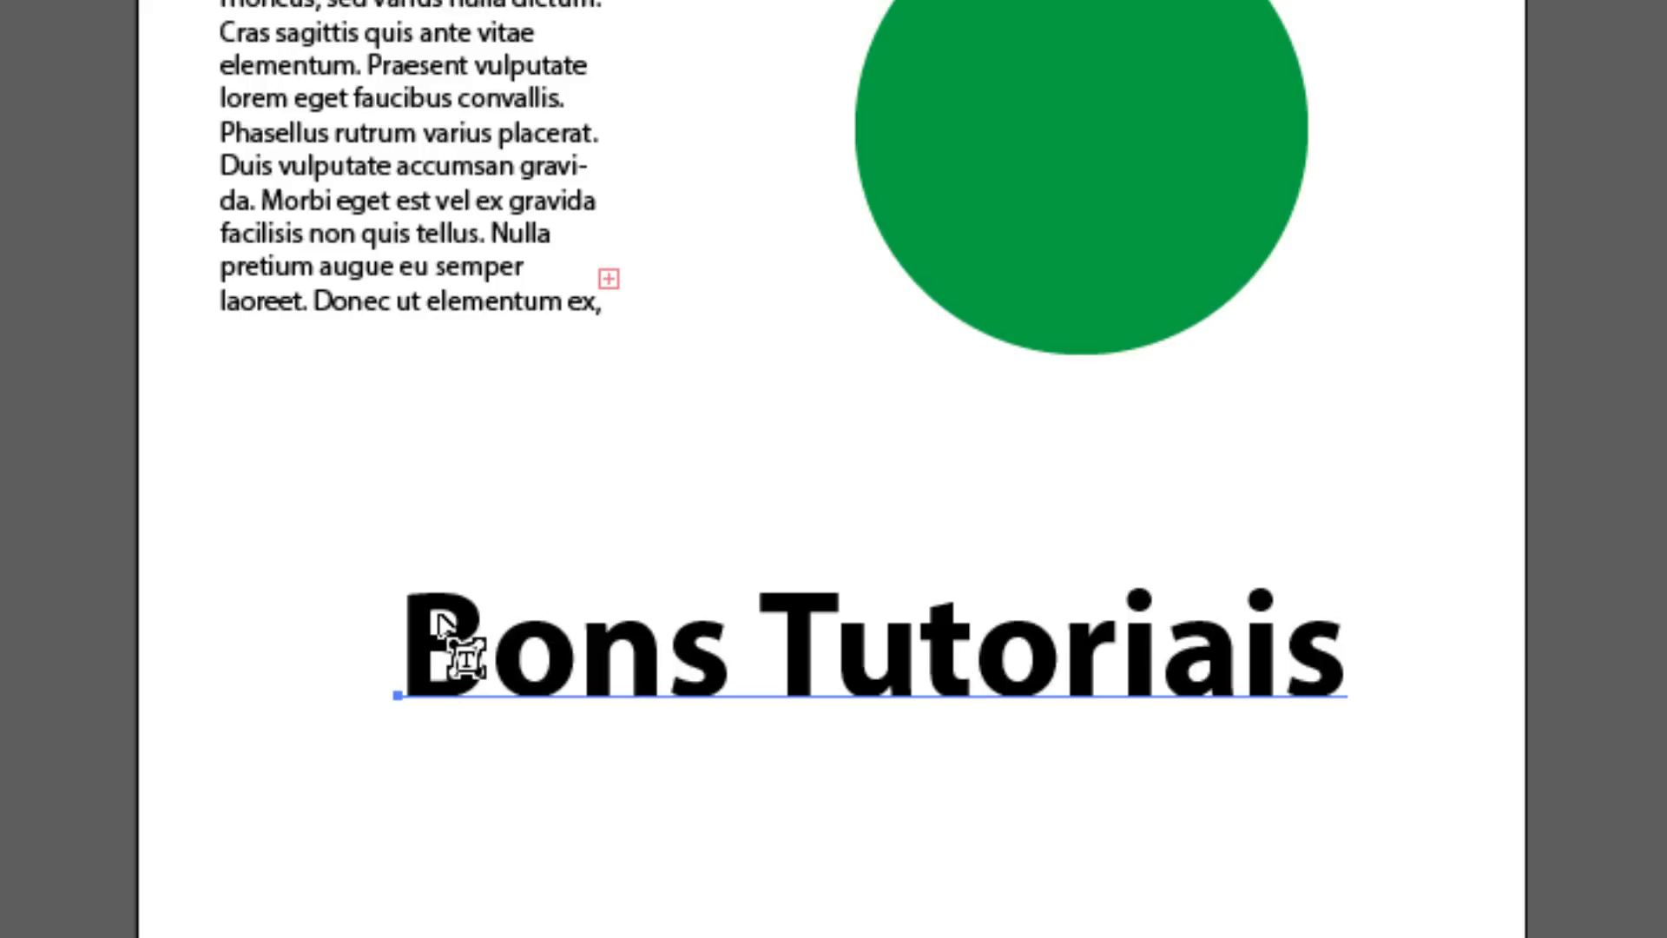
# Tilt and enlarge the letter B, then move the whole title up and left.
pyautogui.click(443, 610)
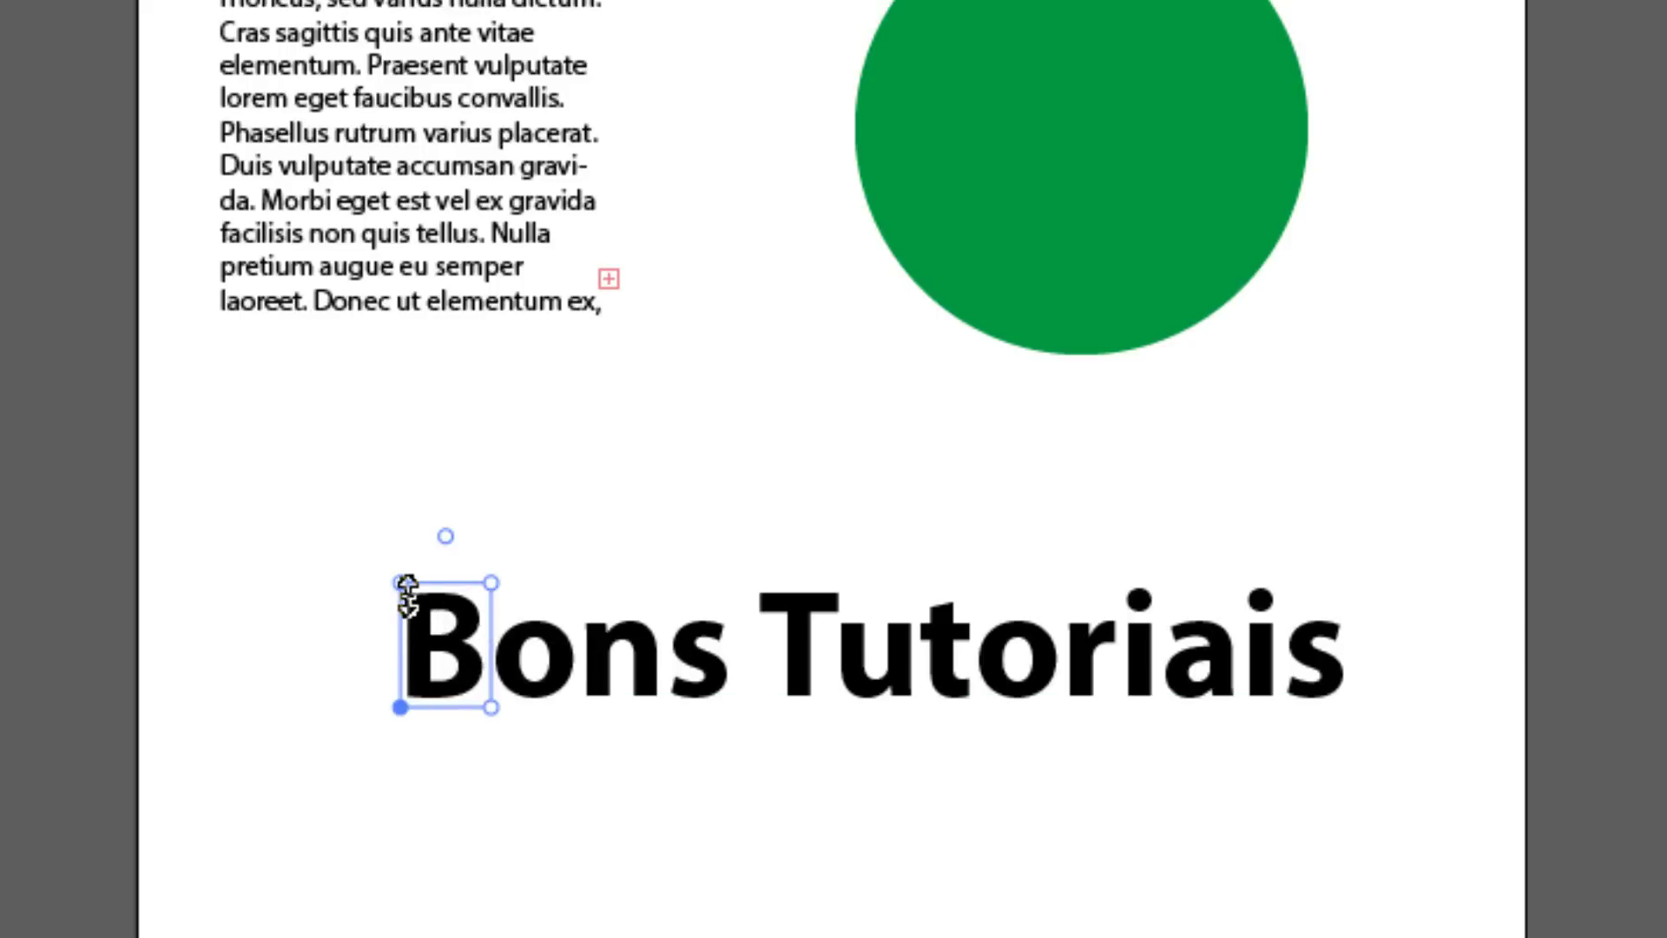
pyautogui.moveTo(445, 536); pyautogui.dragTo(384, 524)
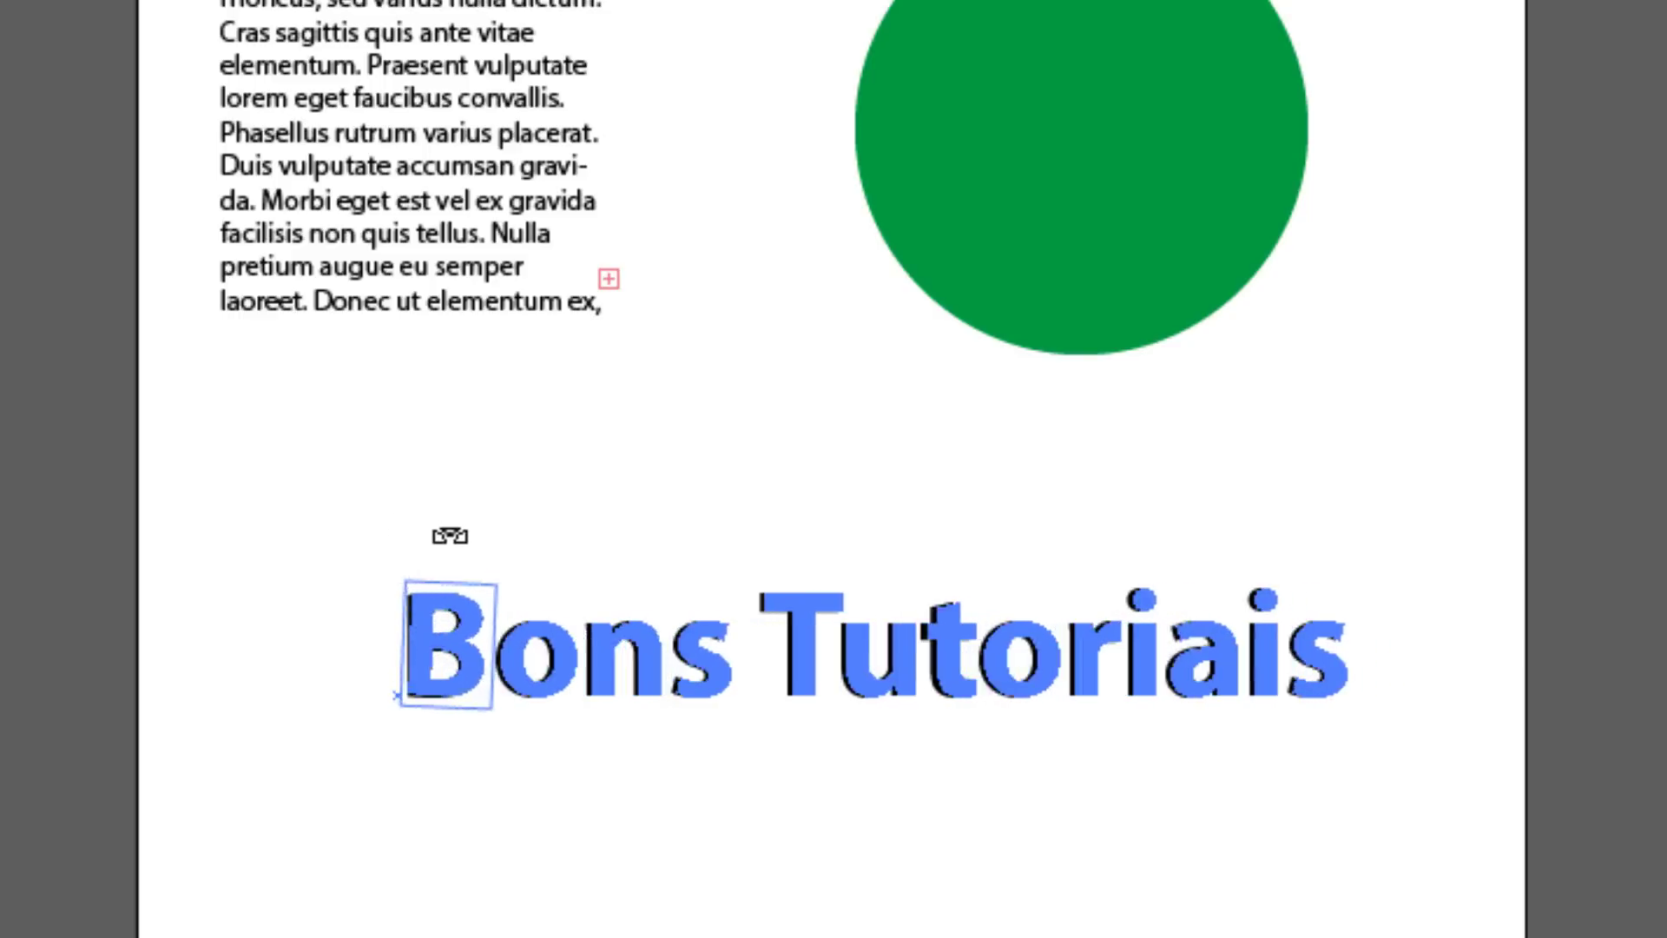
pyautogui.moveTo(385, 523)
pyautogui.mouseDown()
pyautogui.moveTo(469, 539)
pyautogui.moveTo(399, 521)
pyautogui.moveTo(383, 473)
pyautogui.mouseUp()
pyautogui.moveTo(402, 705)
pyautogui.mouseDown()
pyautogui.moveTo(357, 695)
pyautogui.moveTo(517, 720)
pyautogui.mouseUp()
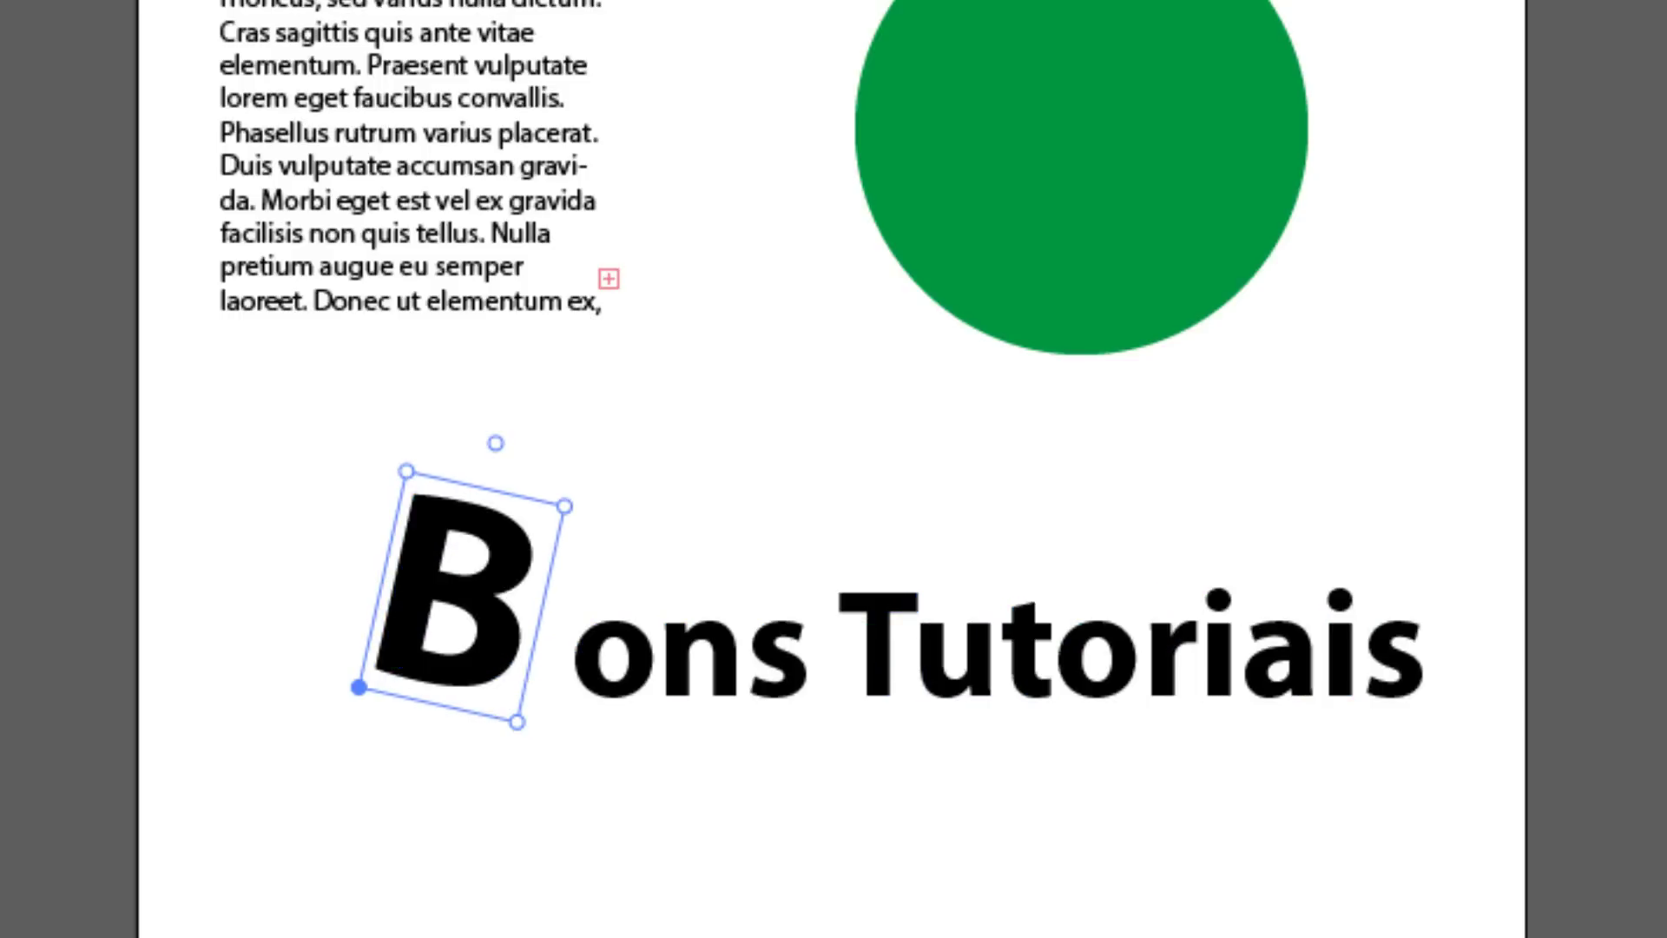
pyautogui.click(849, 930)
pyautogui.moveTo(914, 792); pyautogui.dragTo(807, 716)
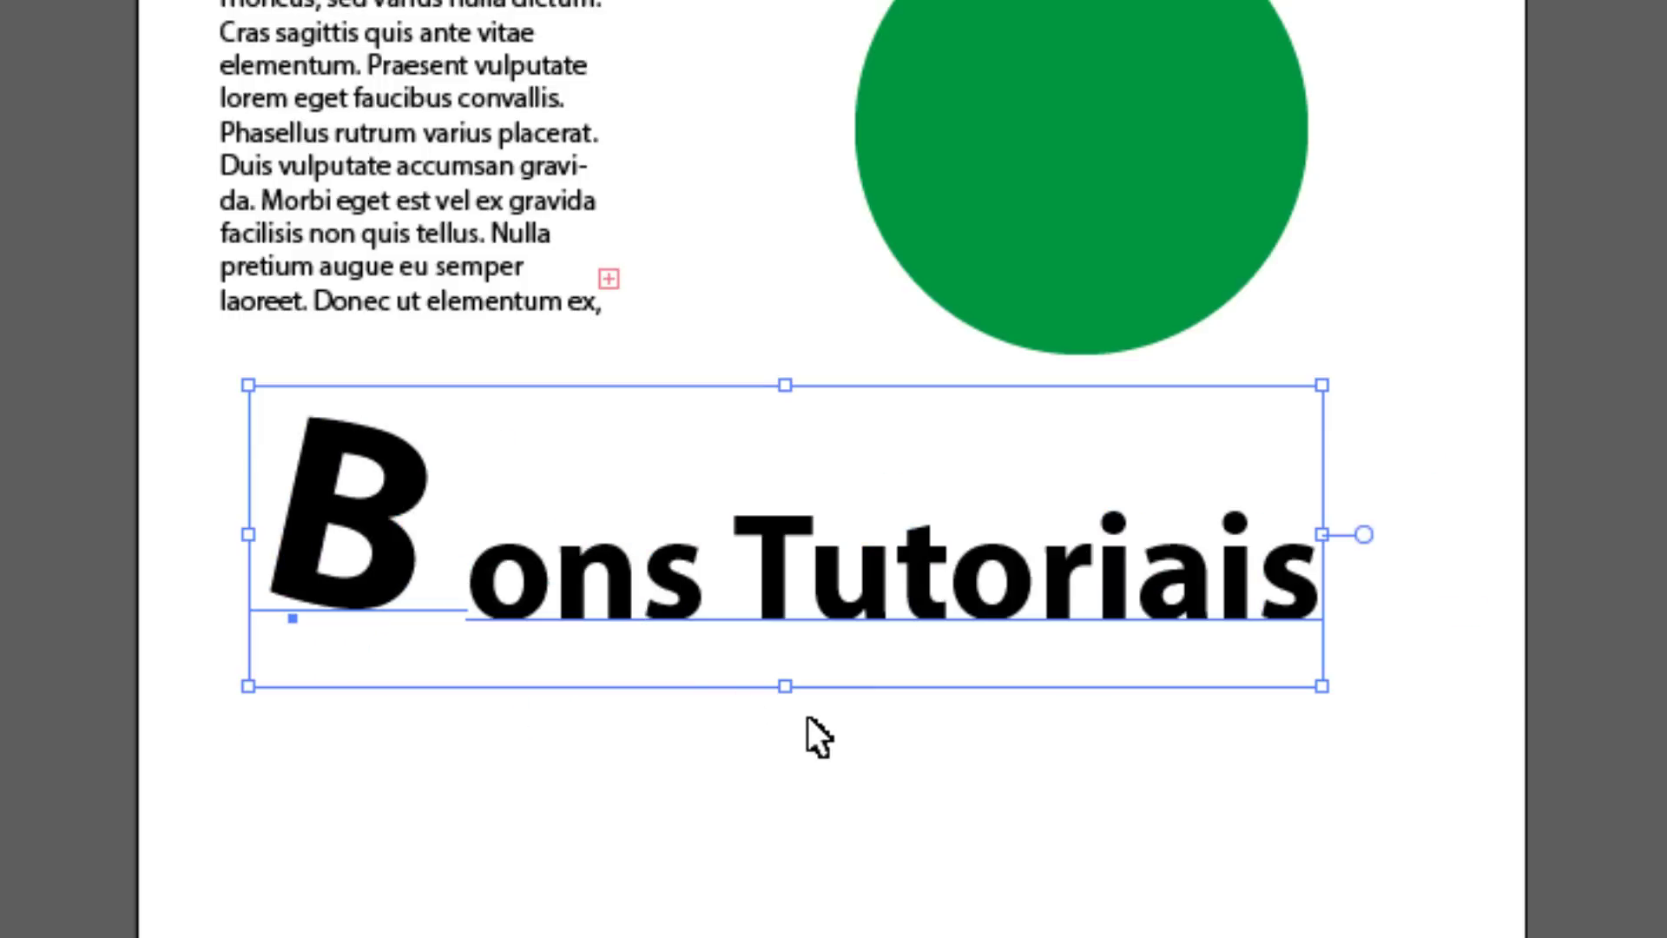